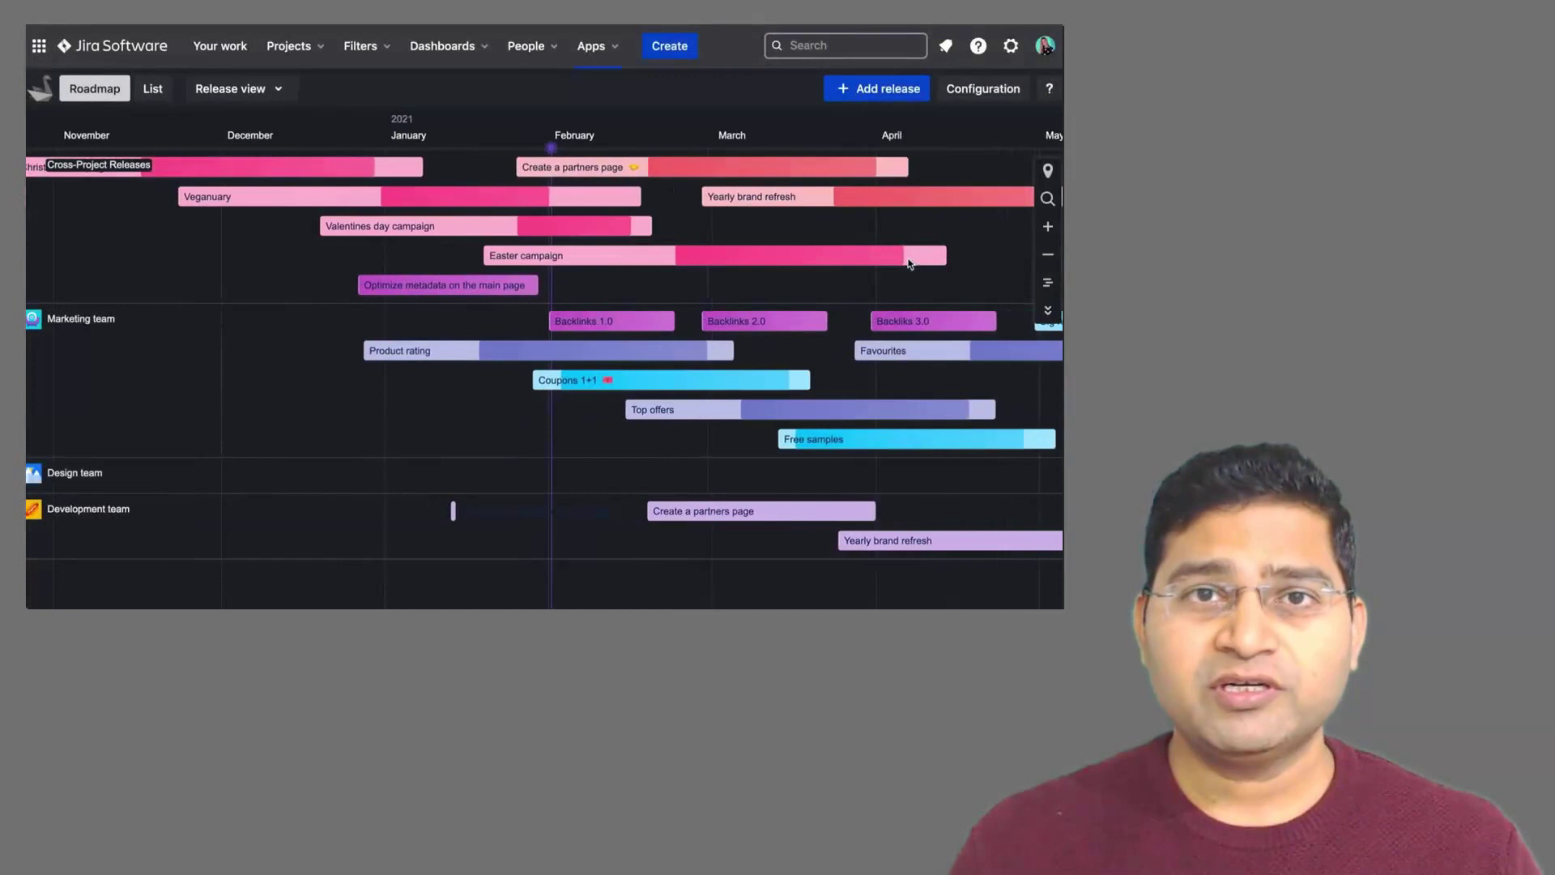
Step: Turn off dark mode for the release roadmap
{"action": "left_click", "coordinate": [1025, 85]}
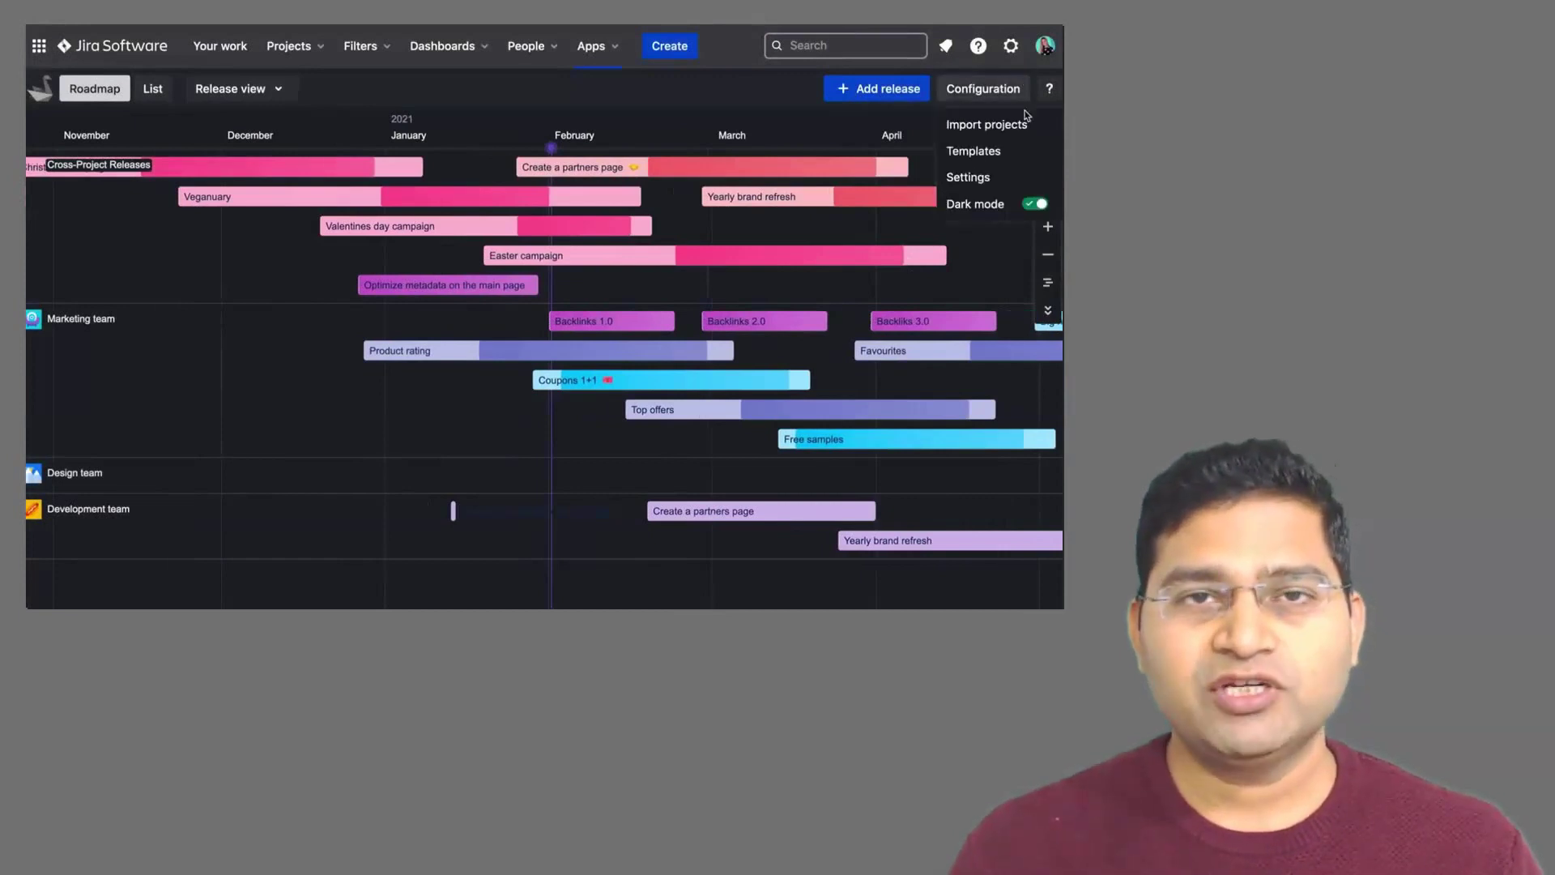
{"action": "left_click", "coordinate": [981, 202]}
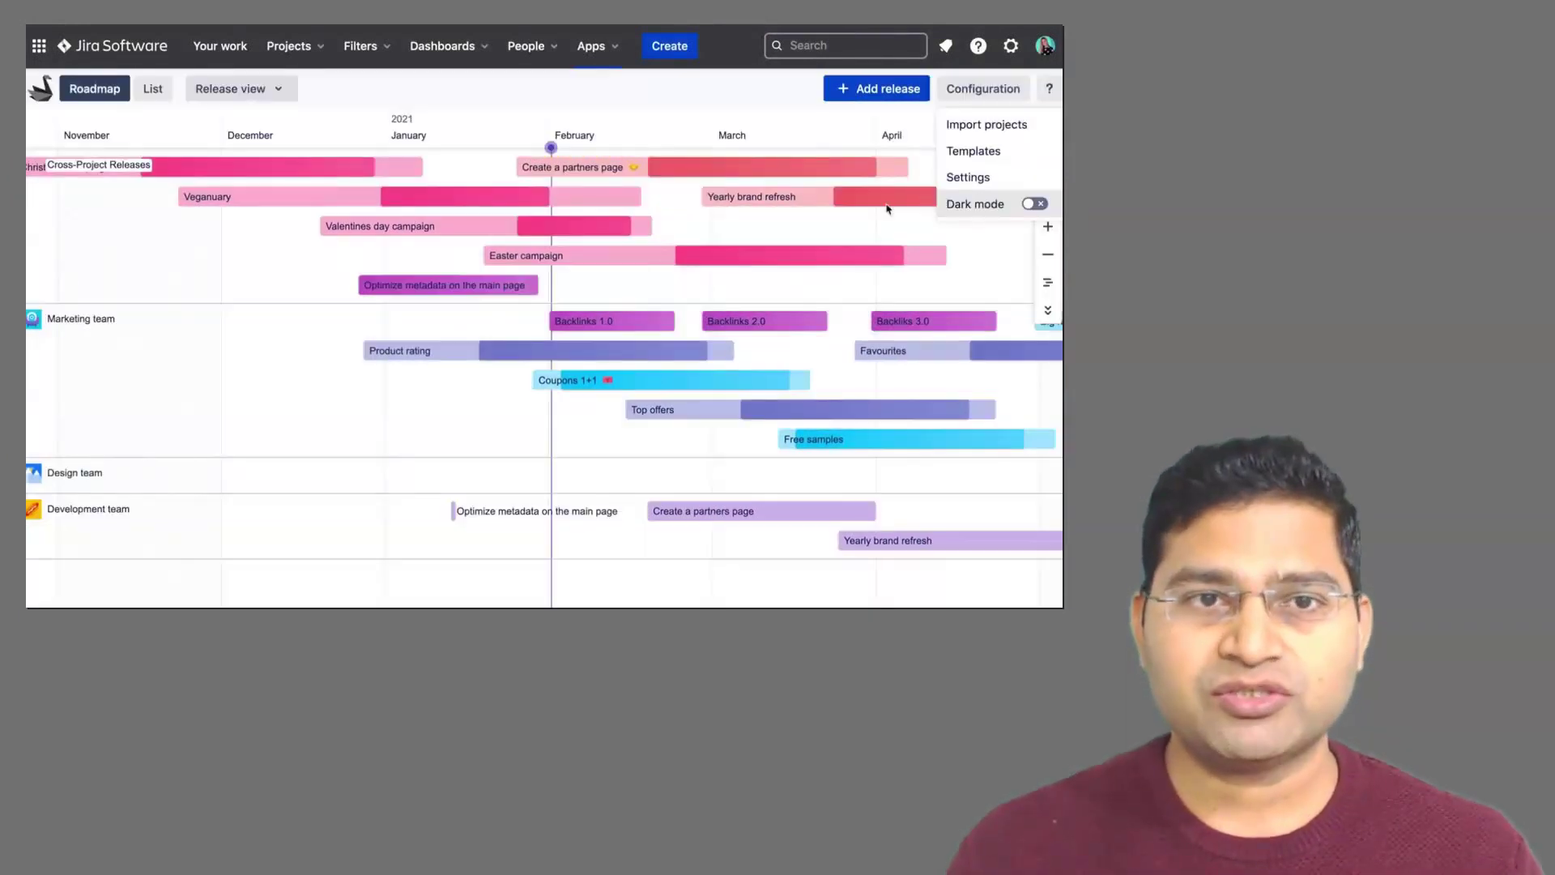
{"action": "left_click", "coordinate": [699, 230]}
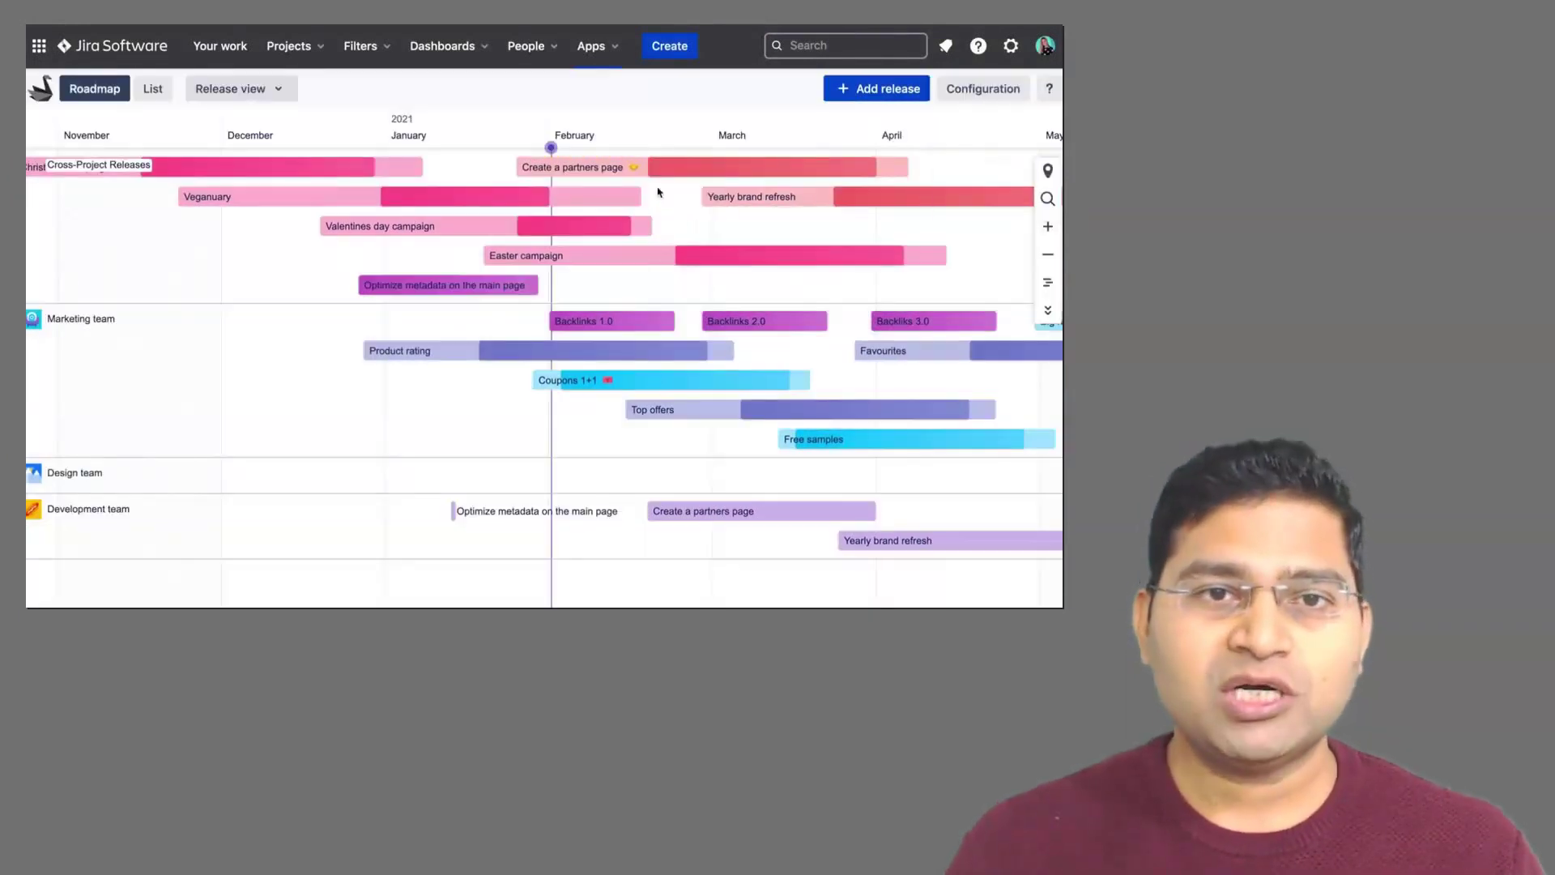
Step: Open the "Create a partners page" release and review its projects, release stages and progress report, including in the expanded view
{"action": "left_click", "coordinate": [602, 170]}
{"action": "scroll", "coordinate": [818, 290], "scroll_direction": "down", "scroll_amount": 5}
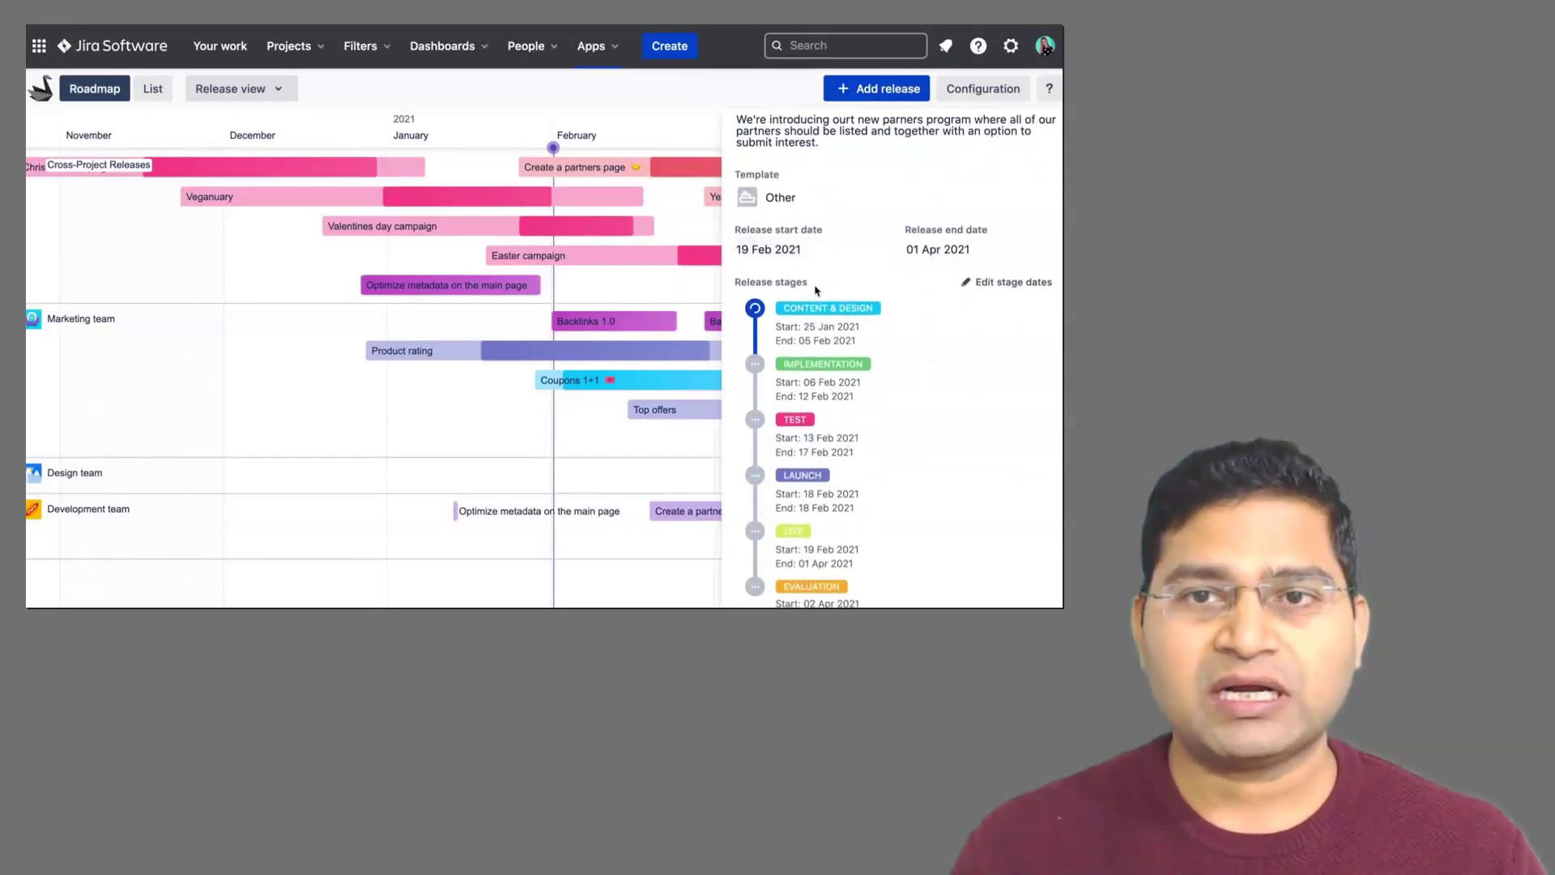
{"action": "scroll", "coordinate": [816, 290], "scroll_direction": "up", "scroll_amount": 5}
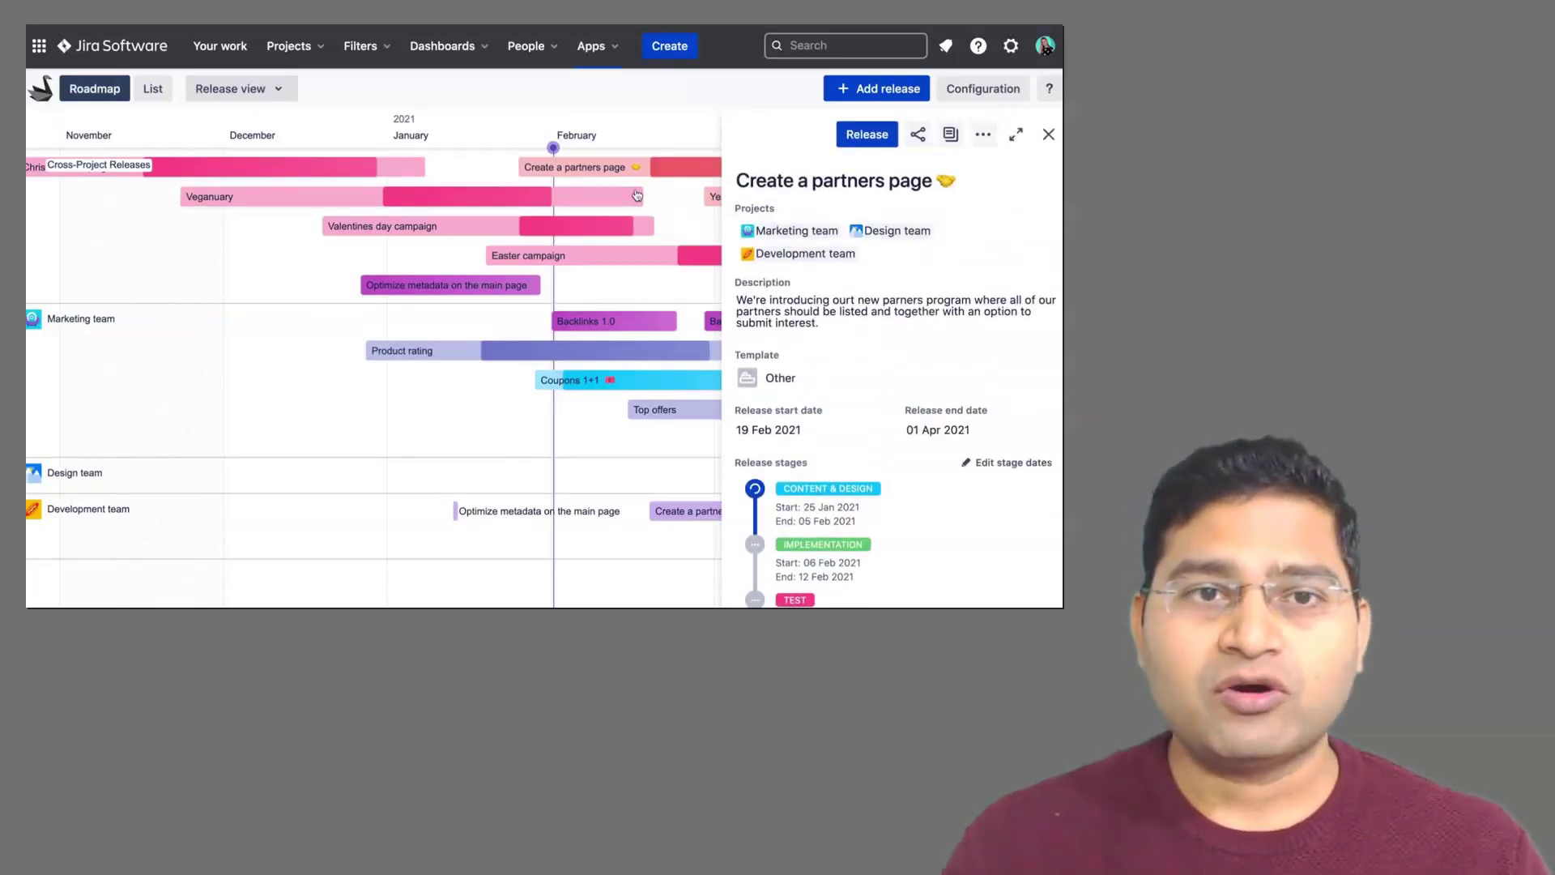
{"action": "scroll", "coordinate": [812, 279], "scroll_direction": "down", "scroll_amount": 6}
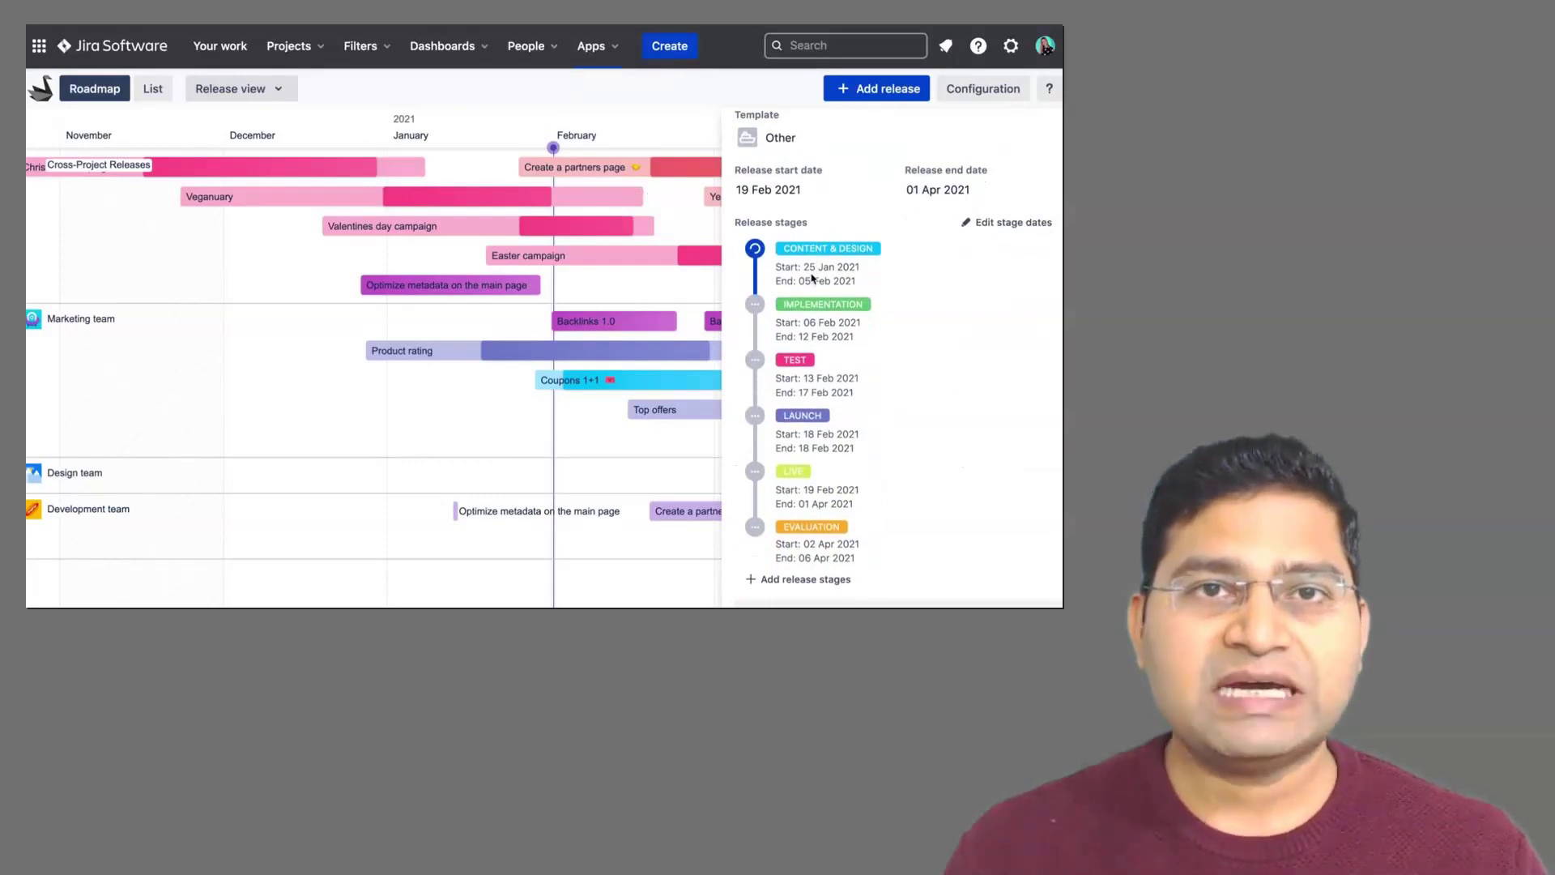
{"action": "scroll", "coordinate": [812, 279], "scroll_direction": "down", "scroll_amount": 5}
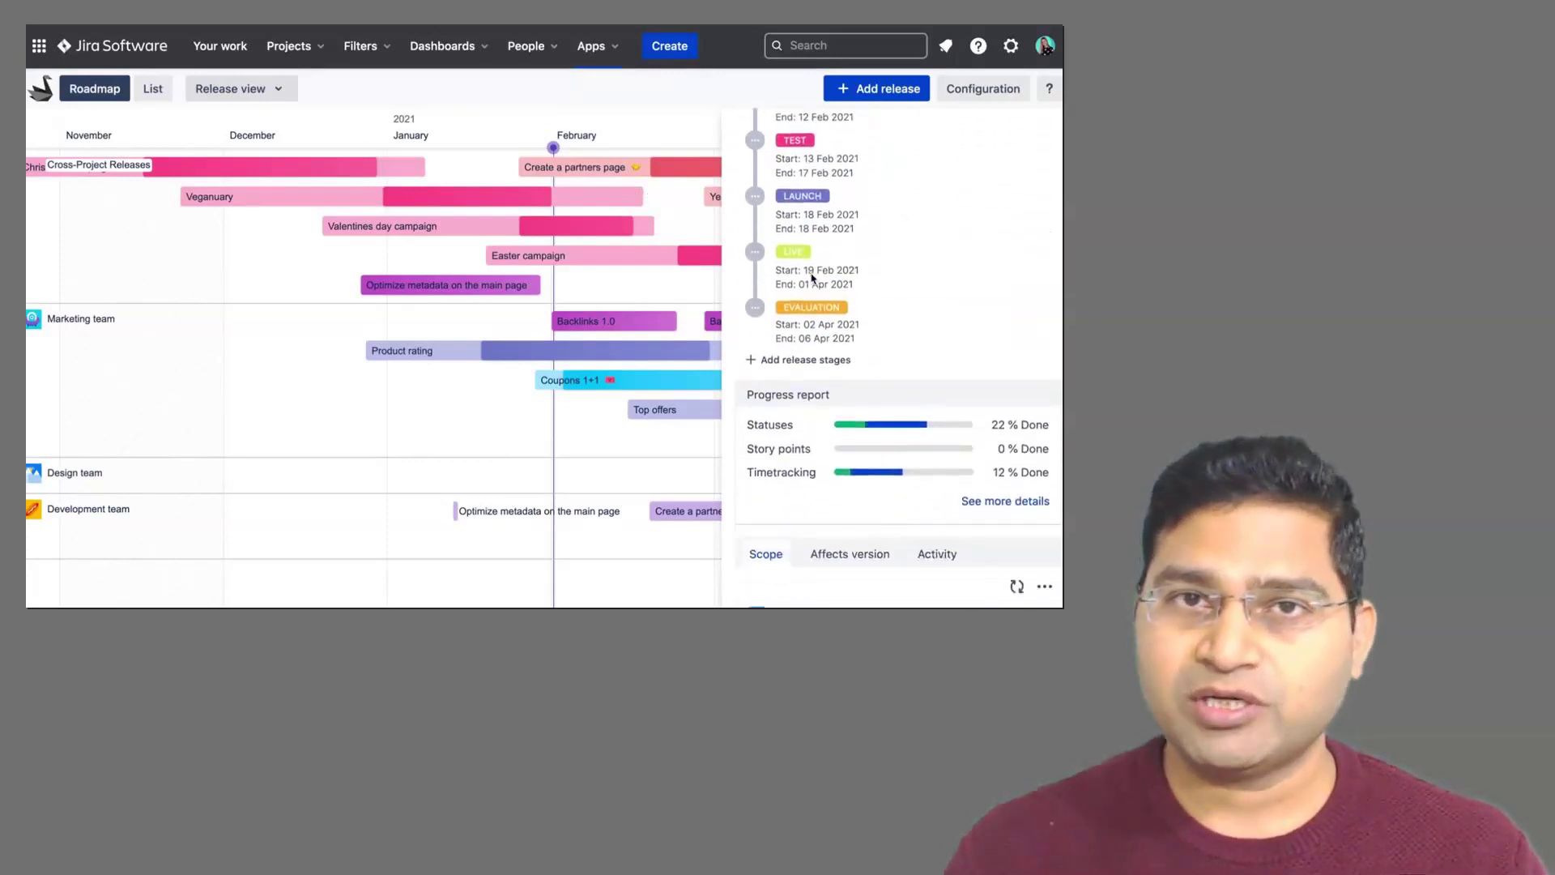
{"action": "scroll", "coordinate": [812, 278], "scroll_direction": "down", "scroll_amount": 3}
{"action": "scroll", "coordinate": [813, 279], "scroll_direction": "up", "scroll_amount": 4}
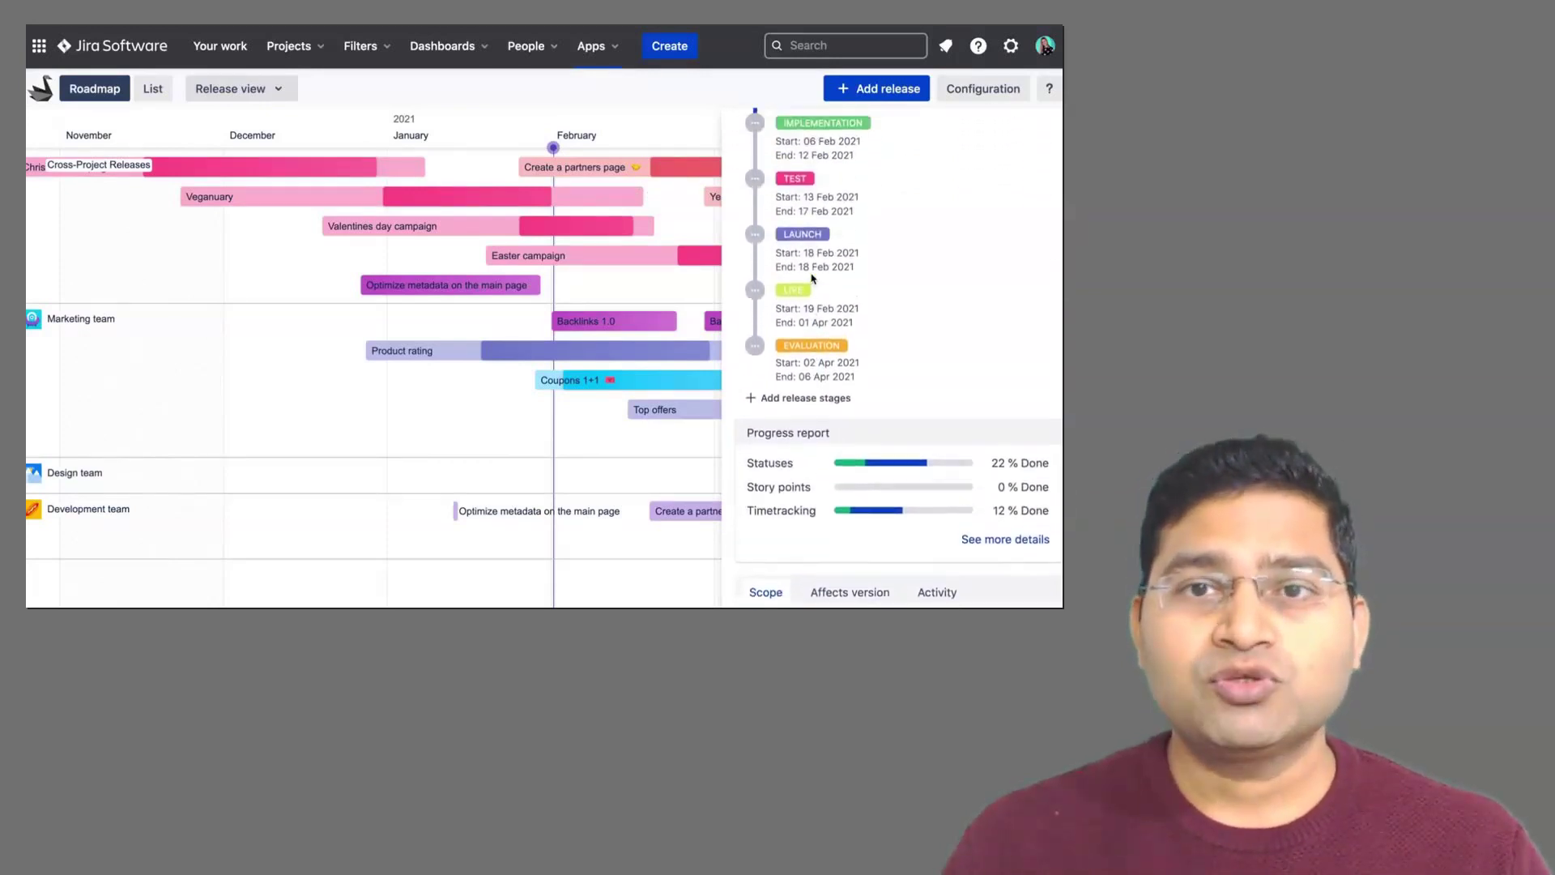
{"action": "scroll", "coordinate": [812, 278], "scroll_direction": "up", "scroll_amount": 10}
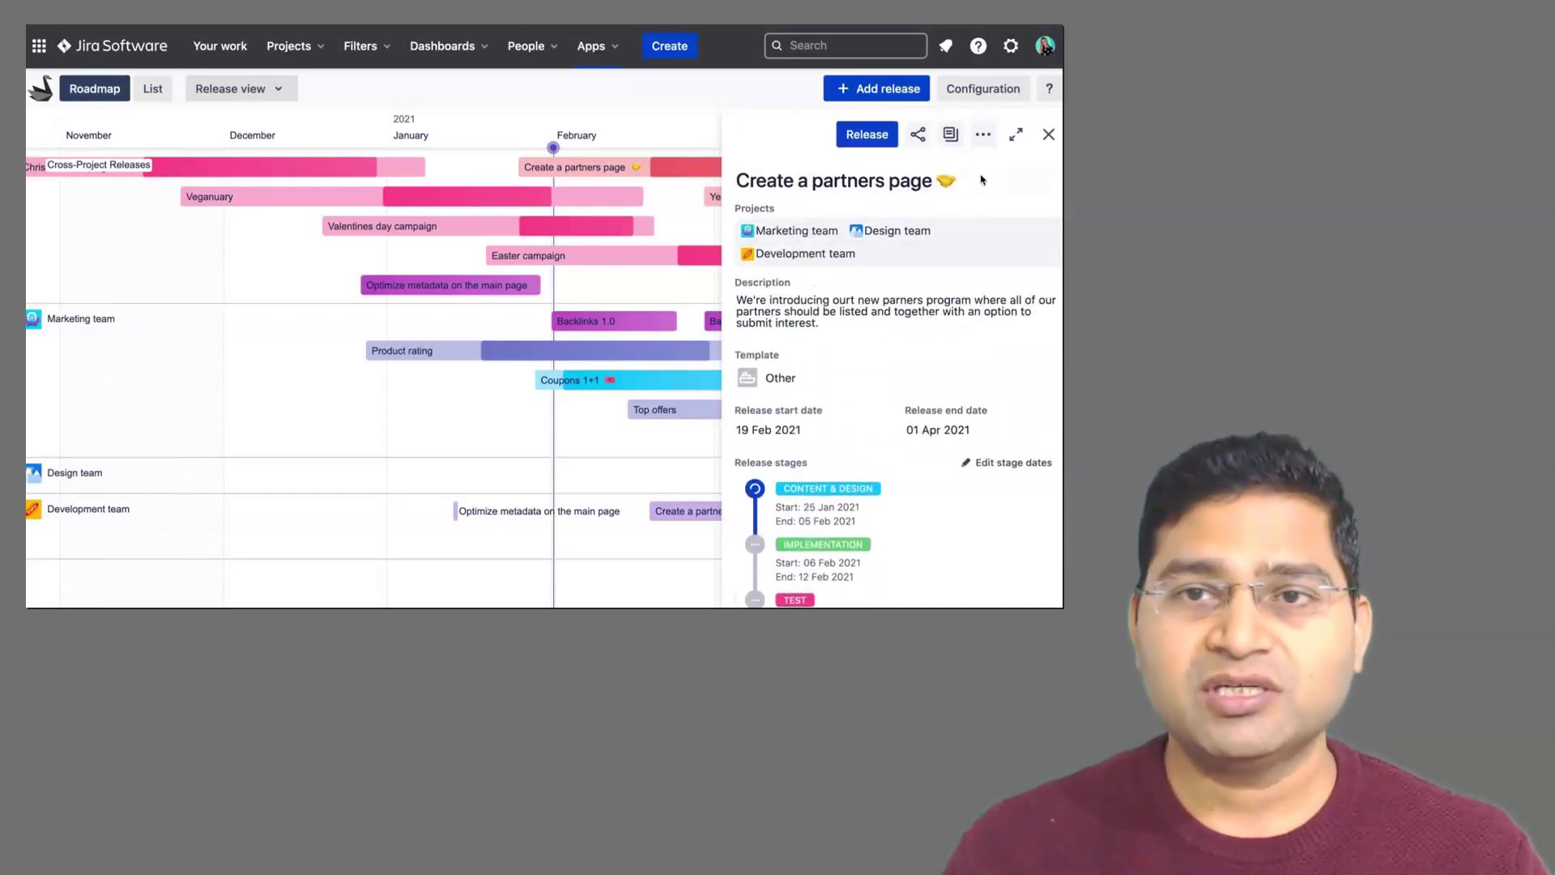
{"action": "left_click", "coordinate": [1015, 135]}
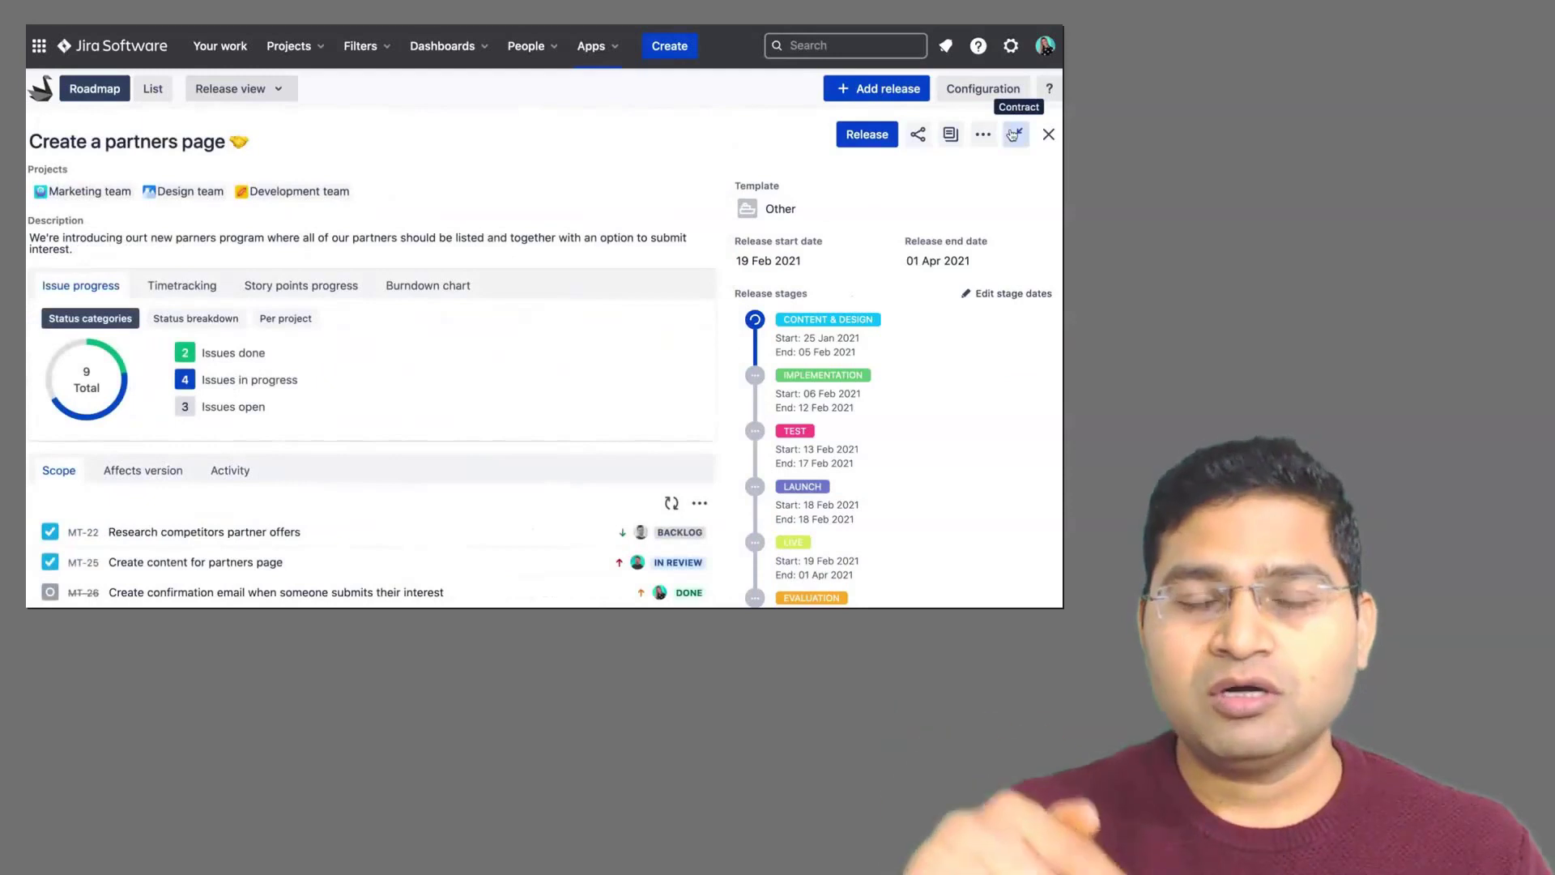
{"action": "left_click", "coordinate": [1013, 134]}
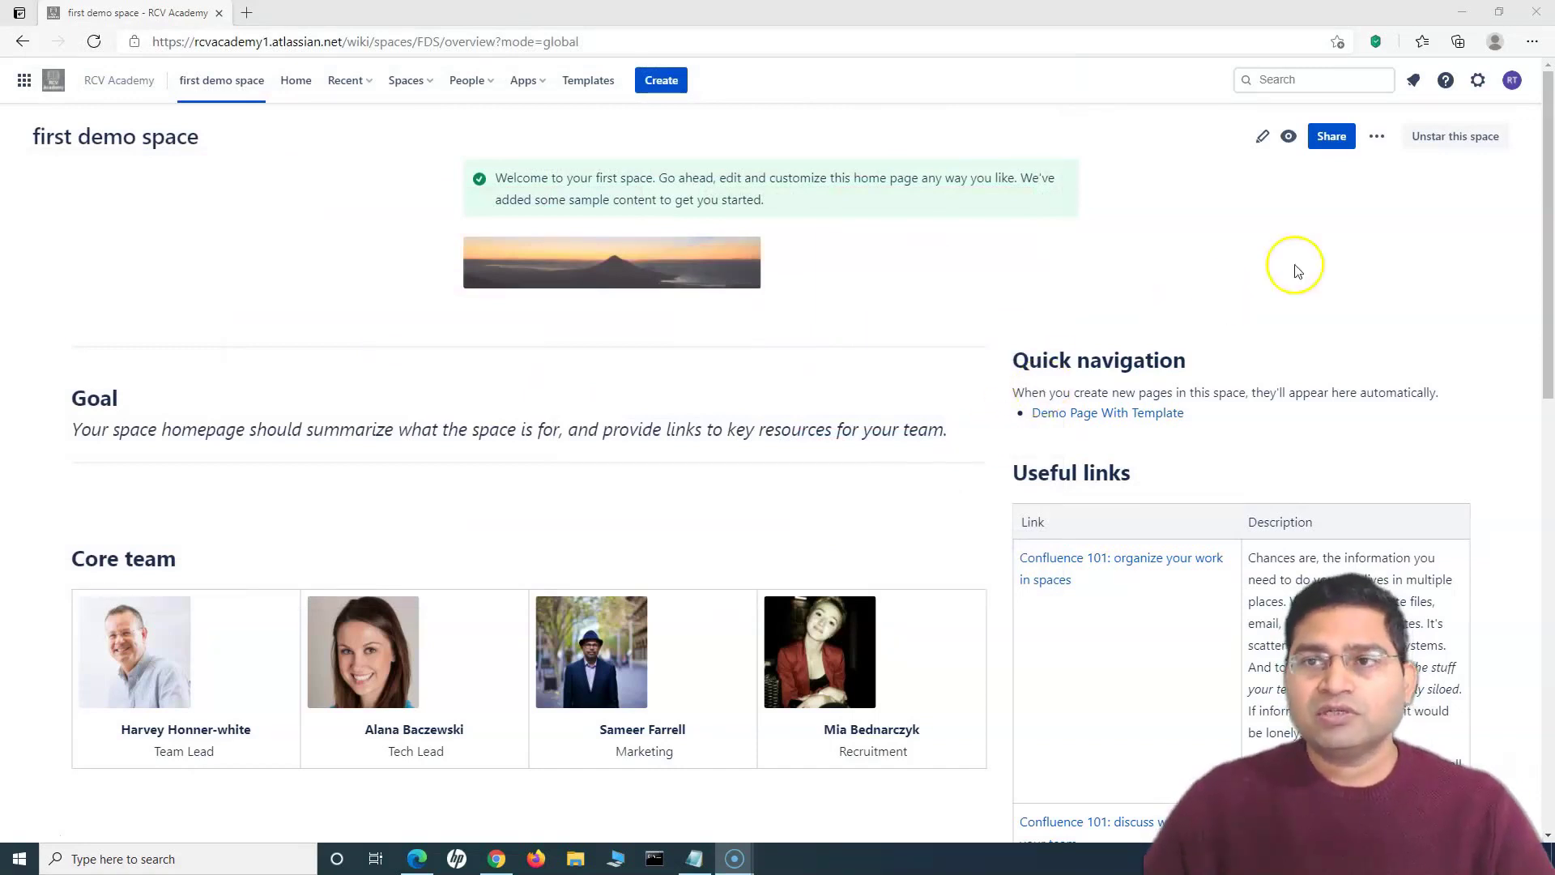
Step: Switch to Confluence and open the site-wide Header and footer settings
{"action": "left_click", "coordinate": [1480, 84]}
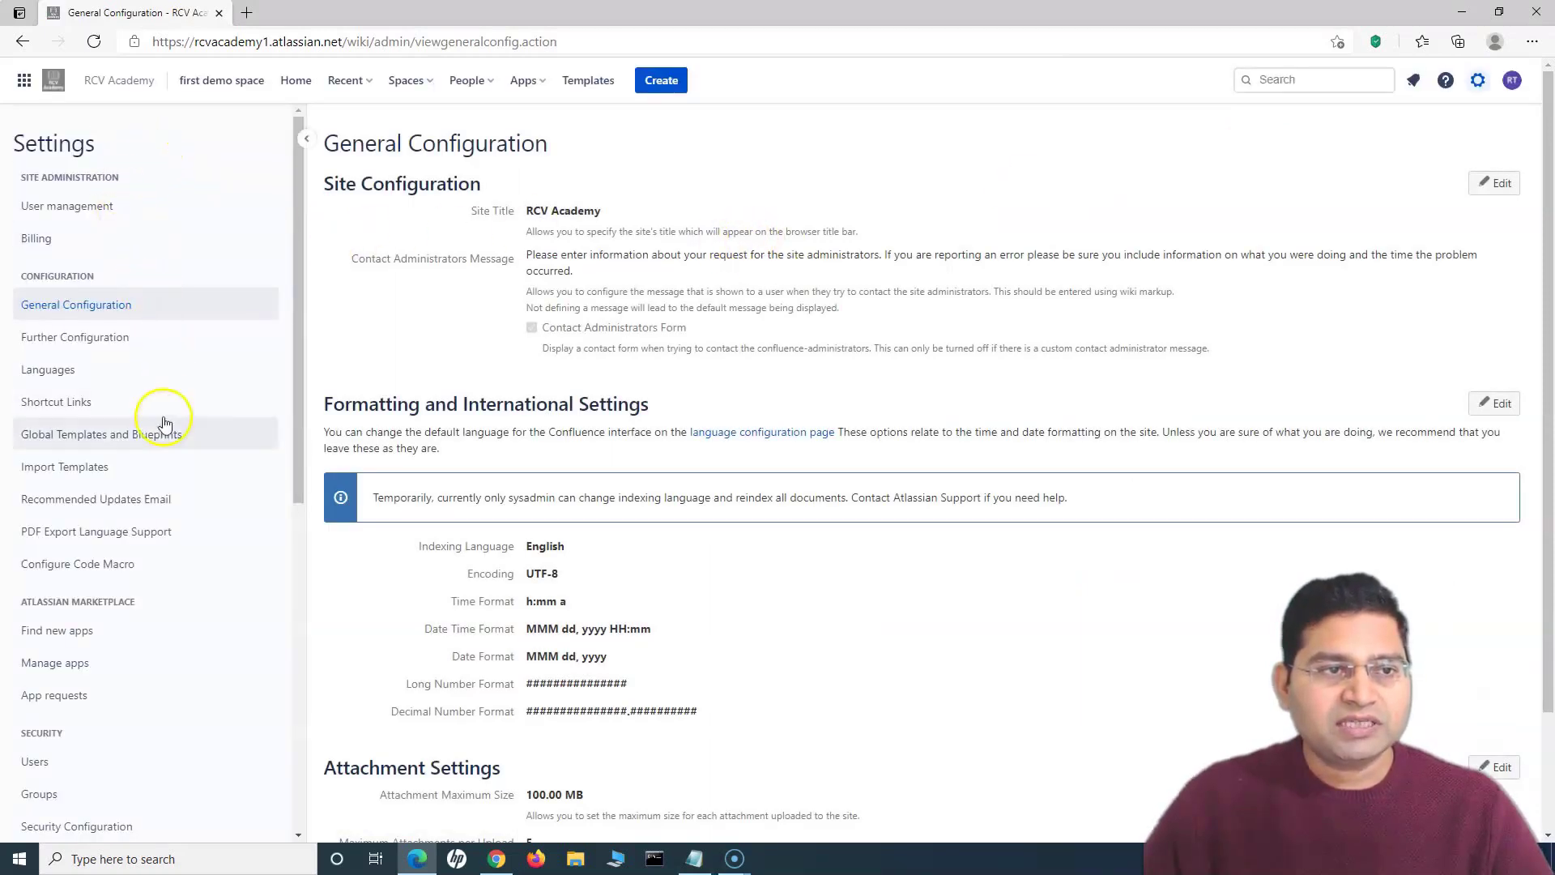
{"action": "scroll", "coordinate": [158, 486], "scroll_direction": "down", "scroll_amount": 2}
{"action": "scroll", "coordinate": [157, 494], "scroll_direction": "down", "scroll_amount": 3}
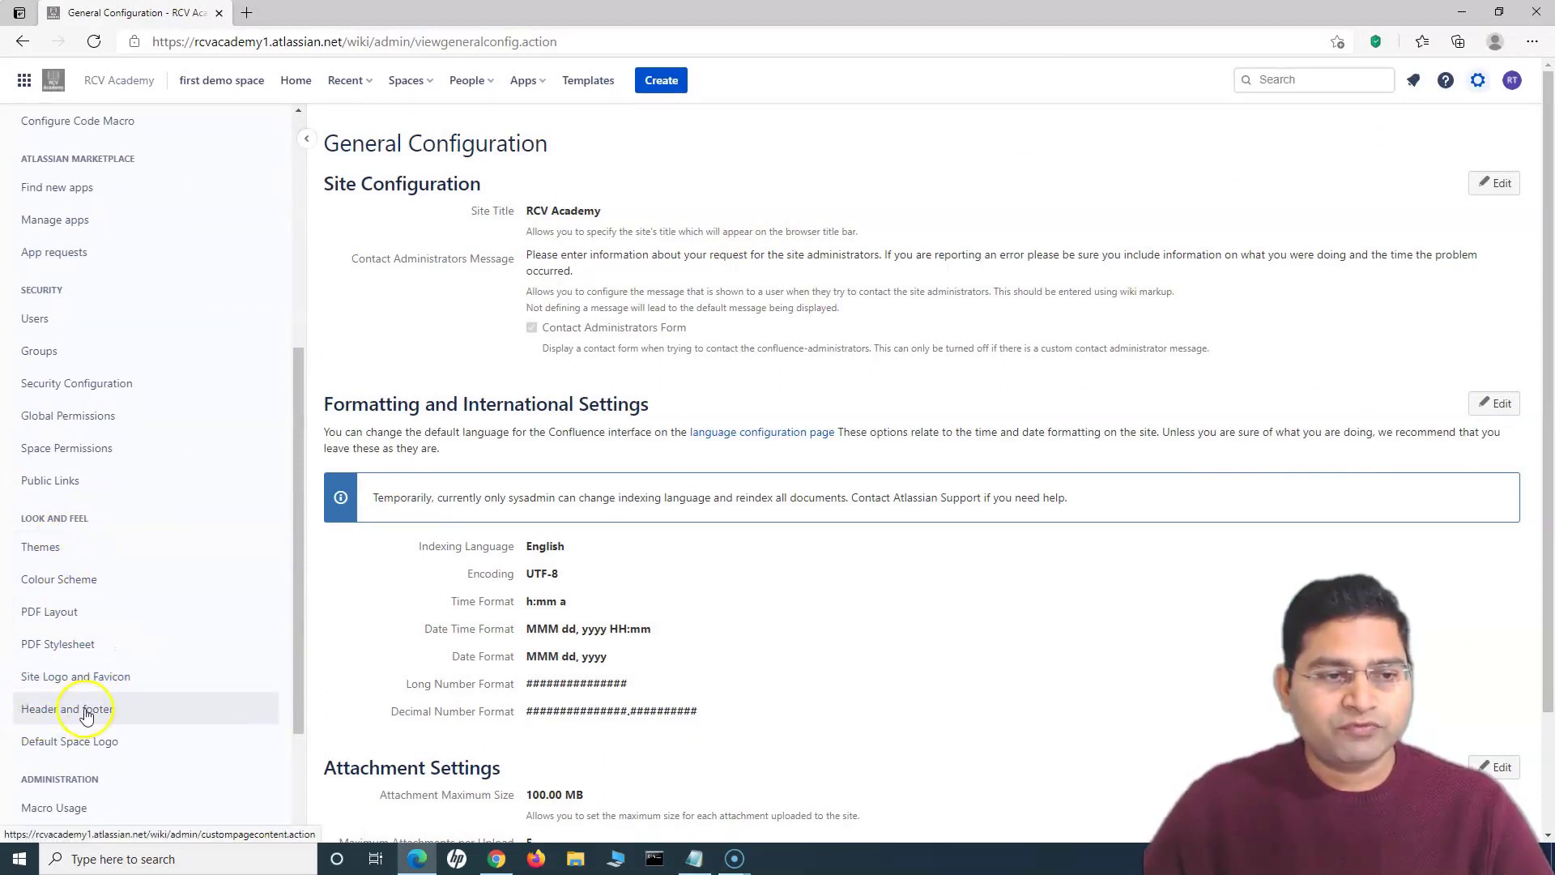
{"action": "left_click", "coordinate": [60, 715]}
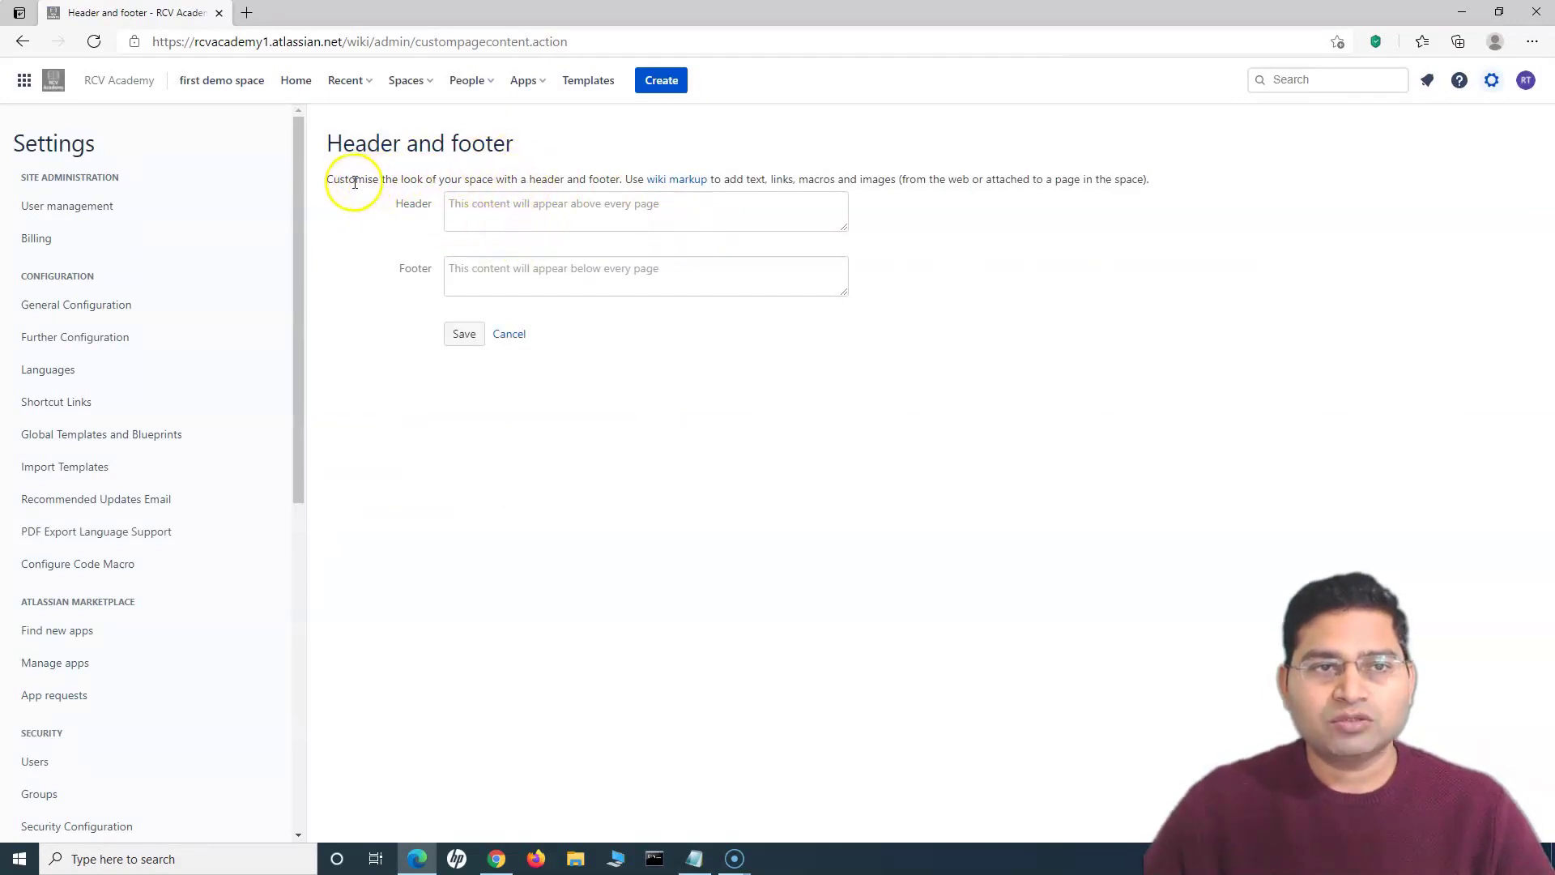
Step: Read the note on customising the header and footer, and open the linked wiki markup reference
{"action": "left_click_drag", "start_coordinate": [336, 176], "coordinate": [1161, 180]}
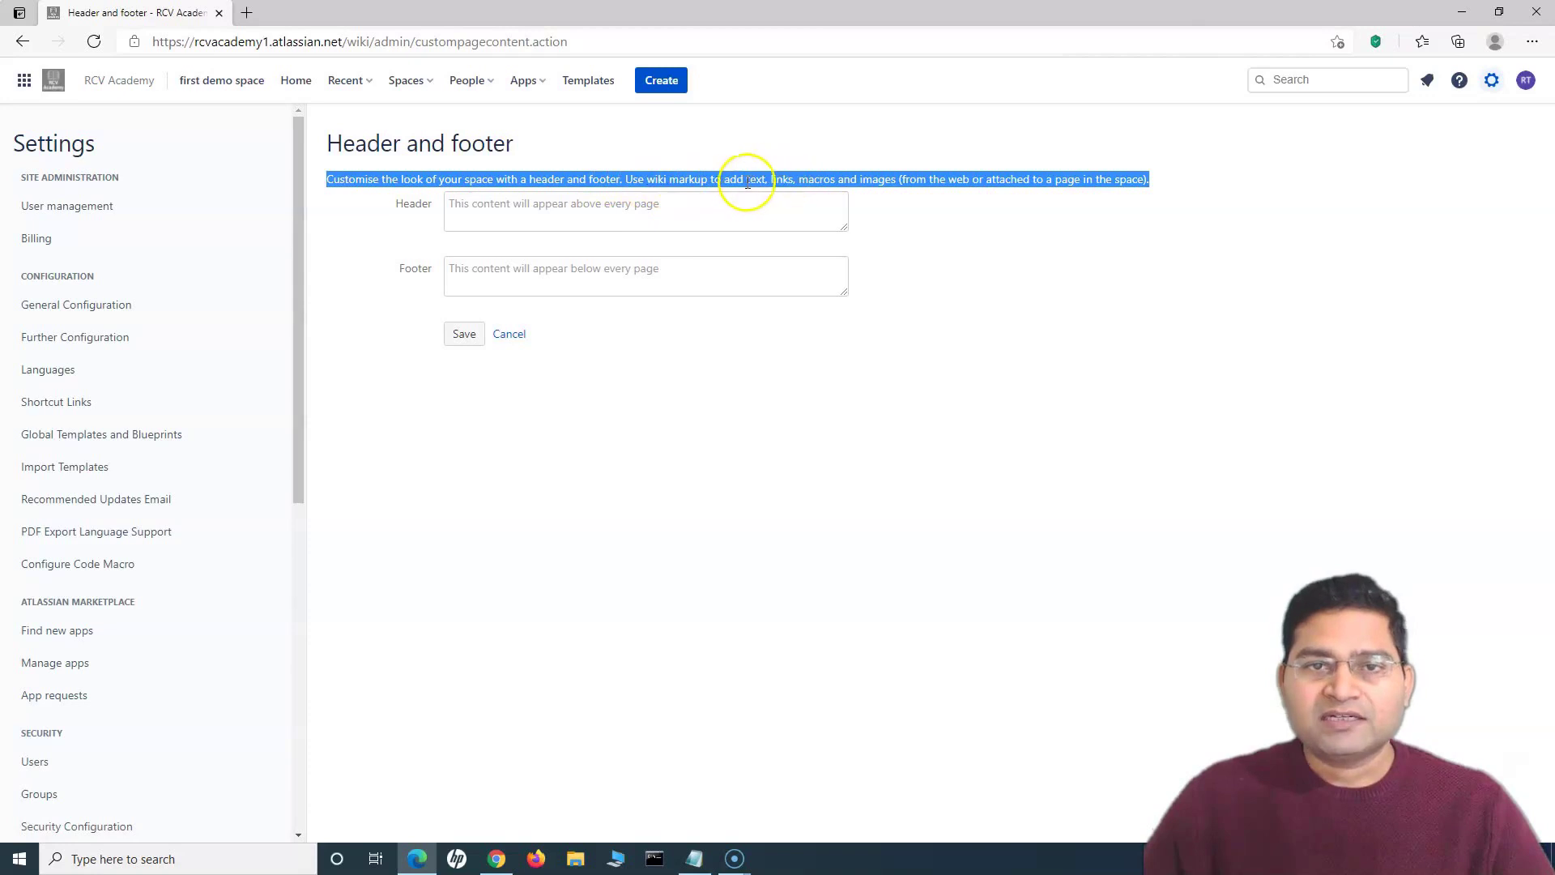
{"action": "left_click", "coordinate": [919, 179]}
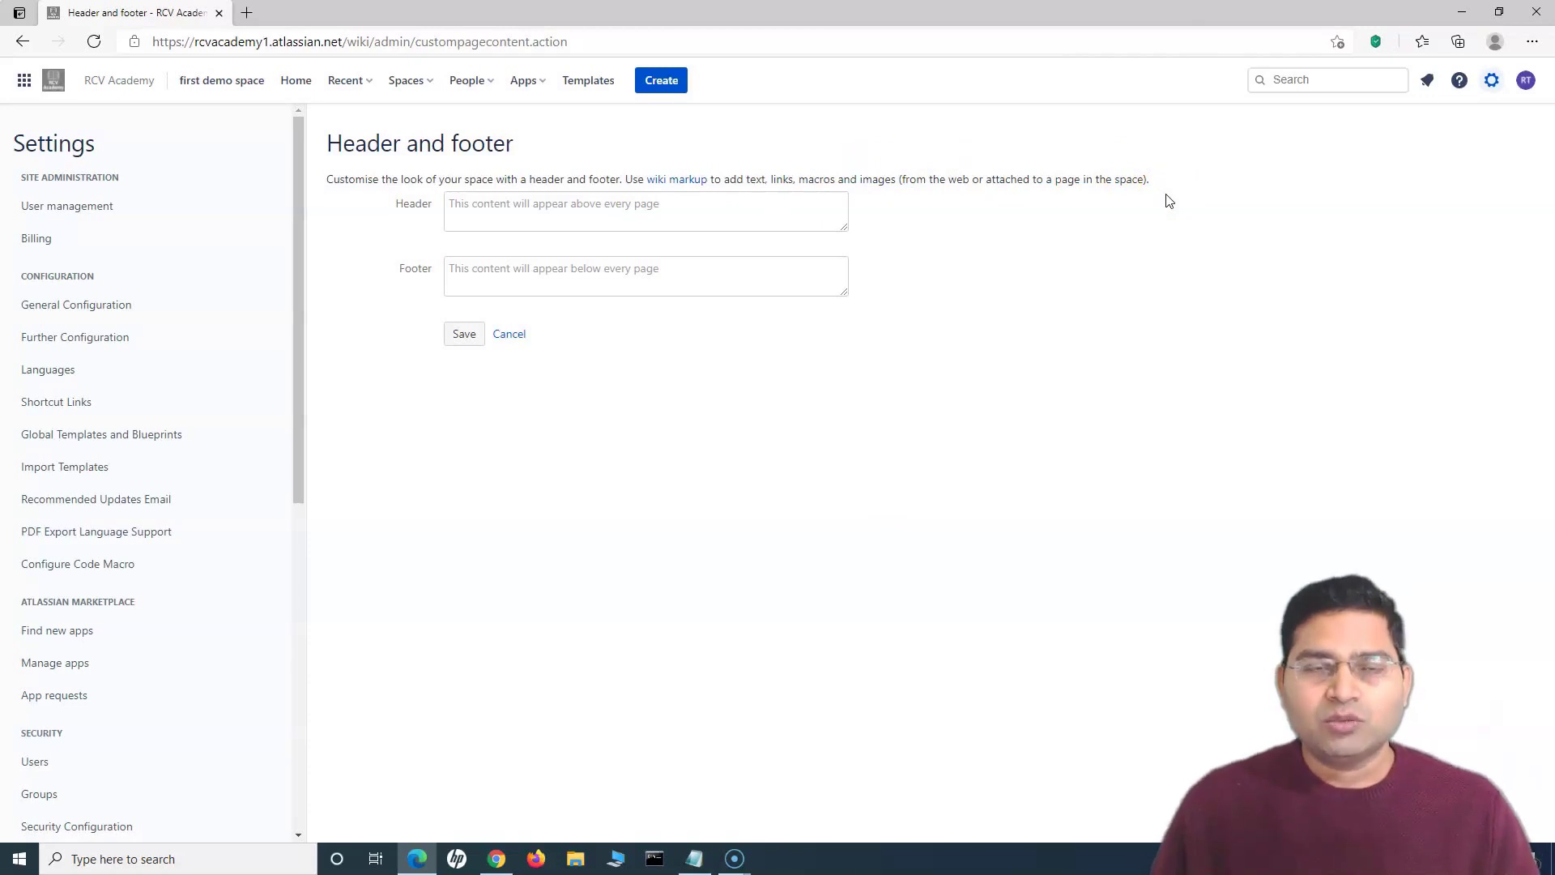
{"action": "left_click", "coordinate": [575, 221]}
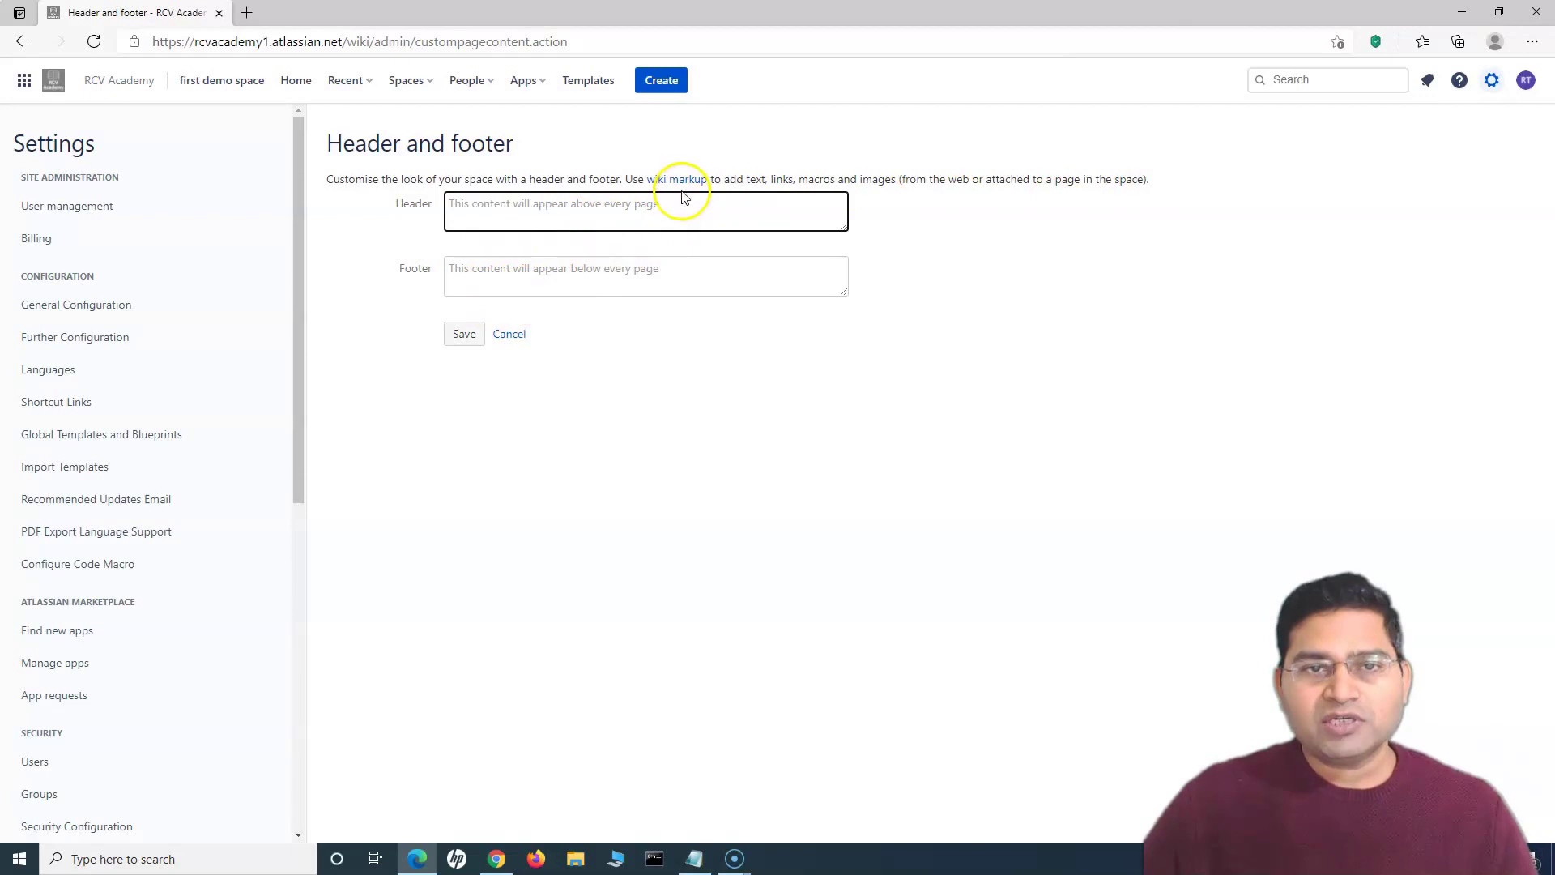
{"action": "left_click", "coordinate": [683, 180]}
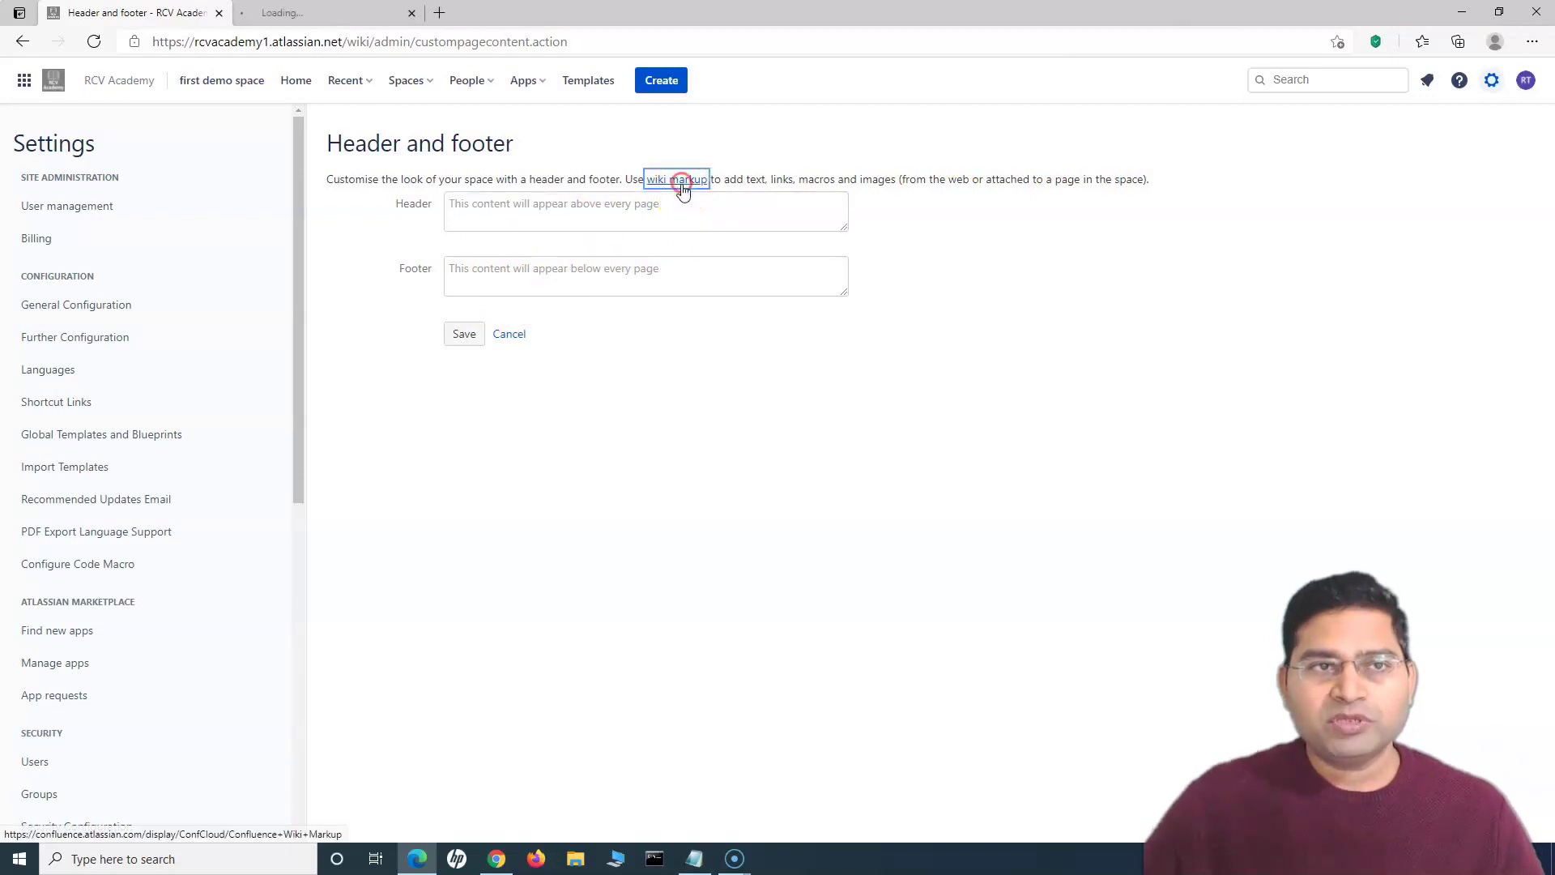
Step: Set both the site header and the site footer to "RCV Academy" and save the settings
{"action": "left_click", "coordinate": [503, 209]}
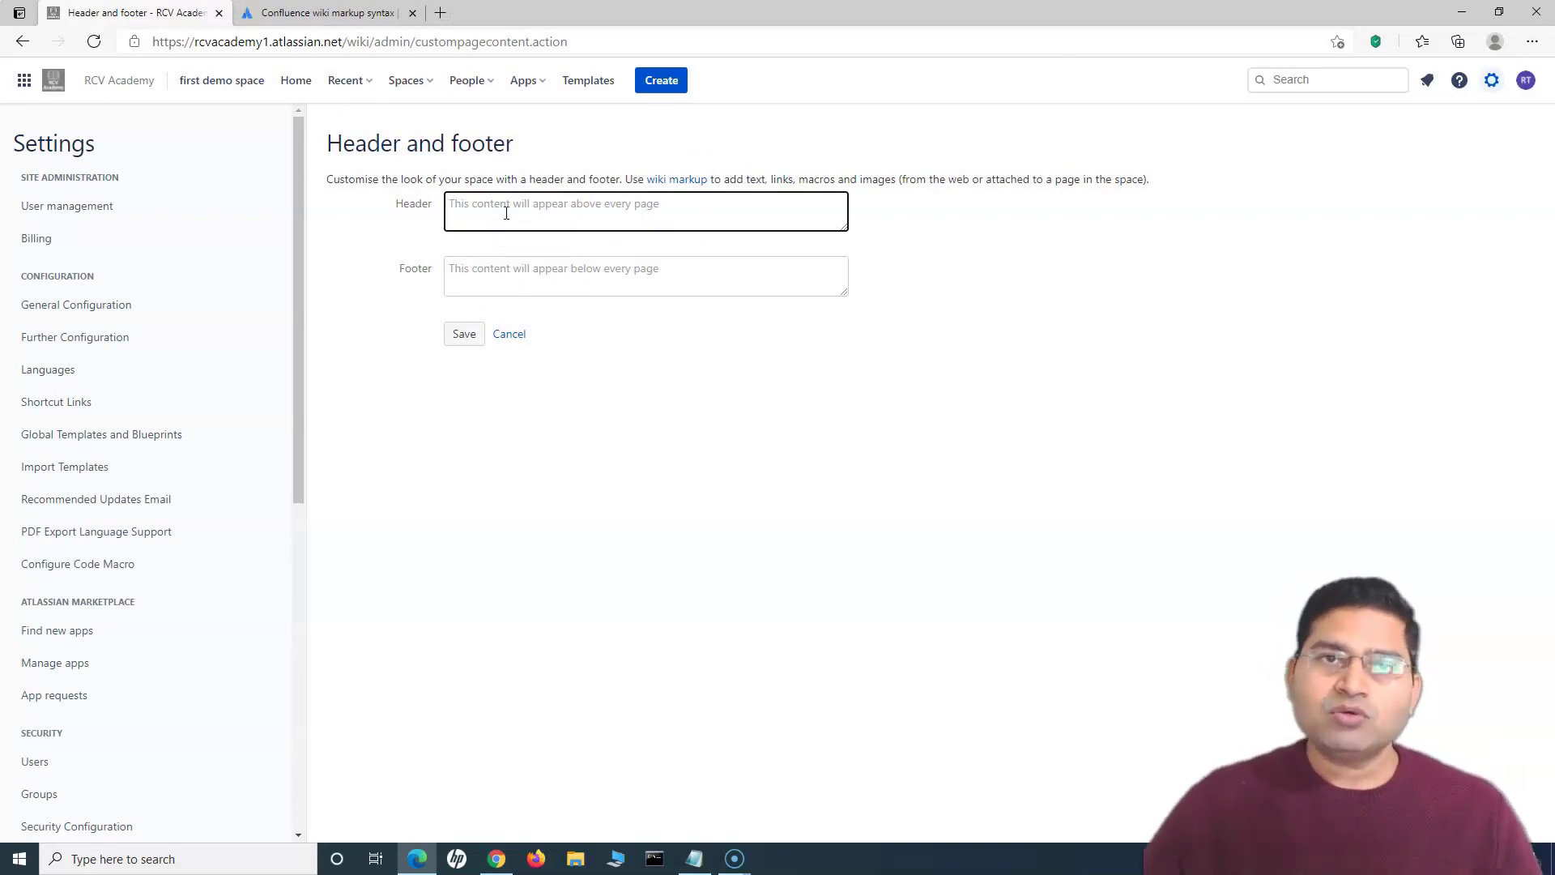
{"action": "left_click", "coordinate": [515, 274]}
{"action": "left_click", "coordinate": [480, 200]}
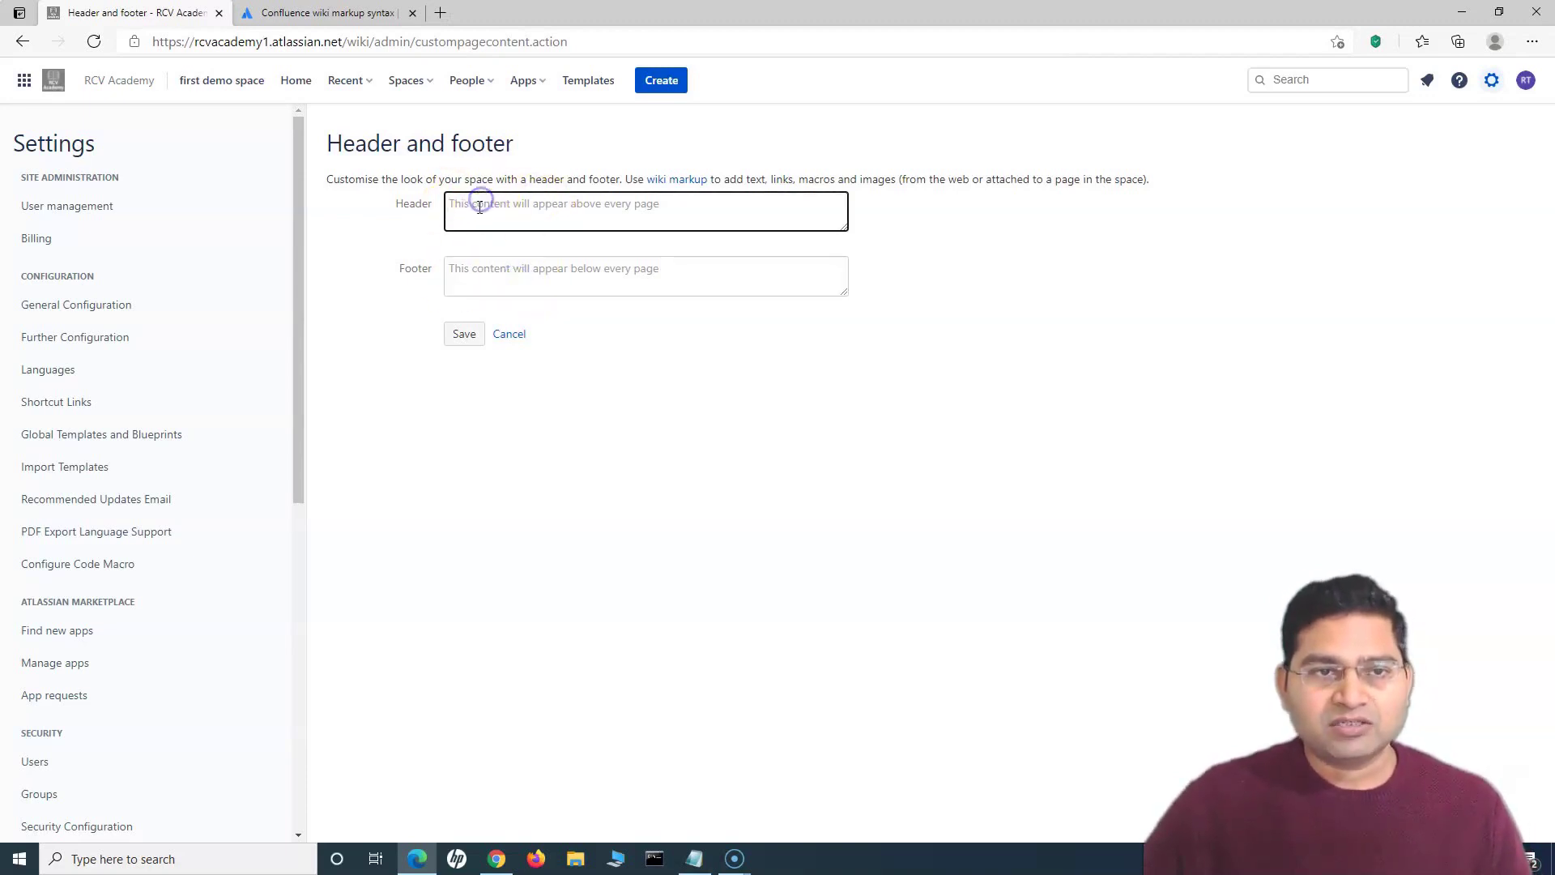
{"action": "type", "text": "RCV Academy"}
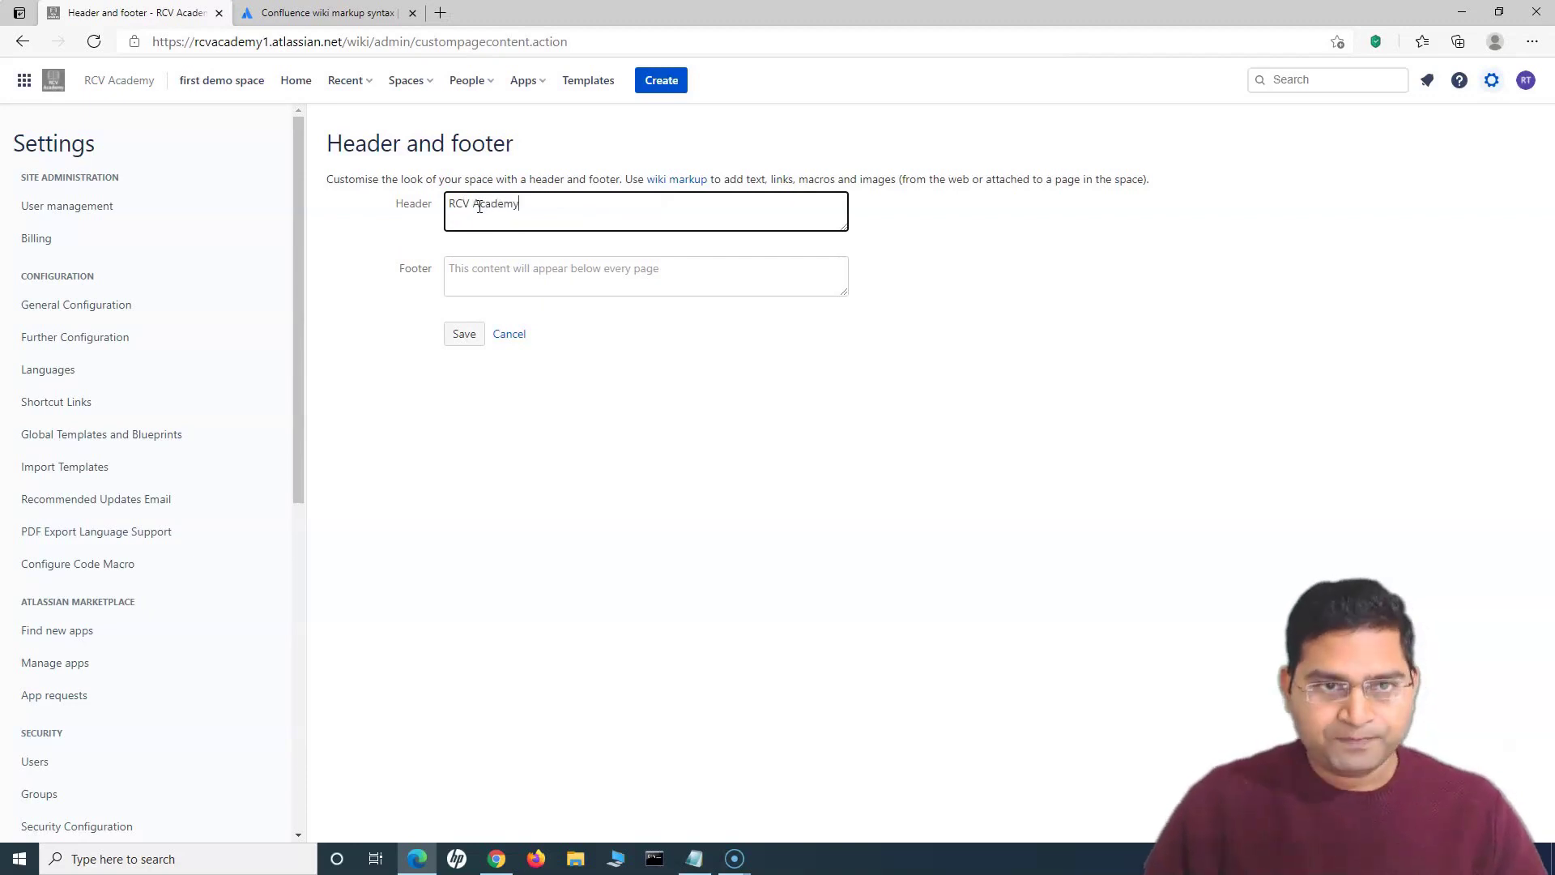
{"action": "left_click_drag", "start_coordinate": [520, 204], "coordinate": [343, 214]}
{"action": "key", "text": "ctrl+c"}
{"action": "left_click", "coordinate": [503, 274]}
{"action": "key", "text": "ctrl+v"}
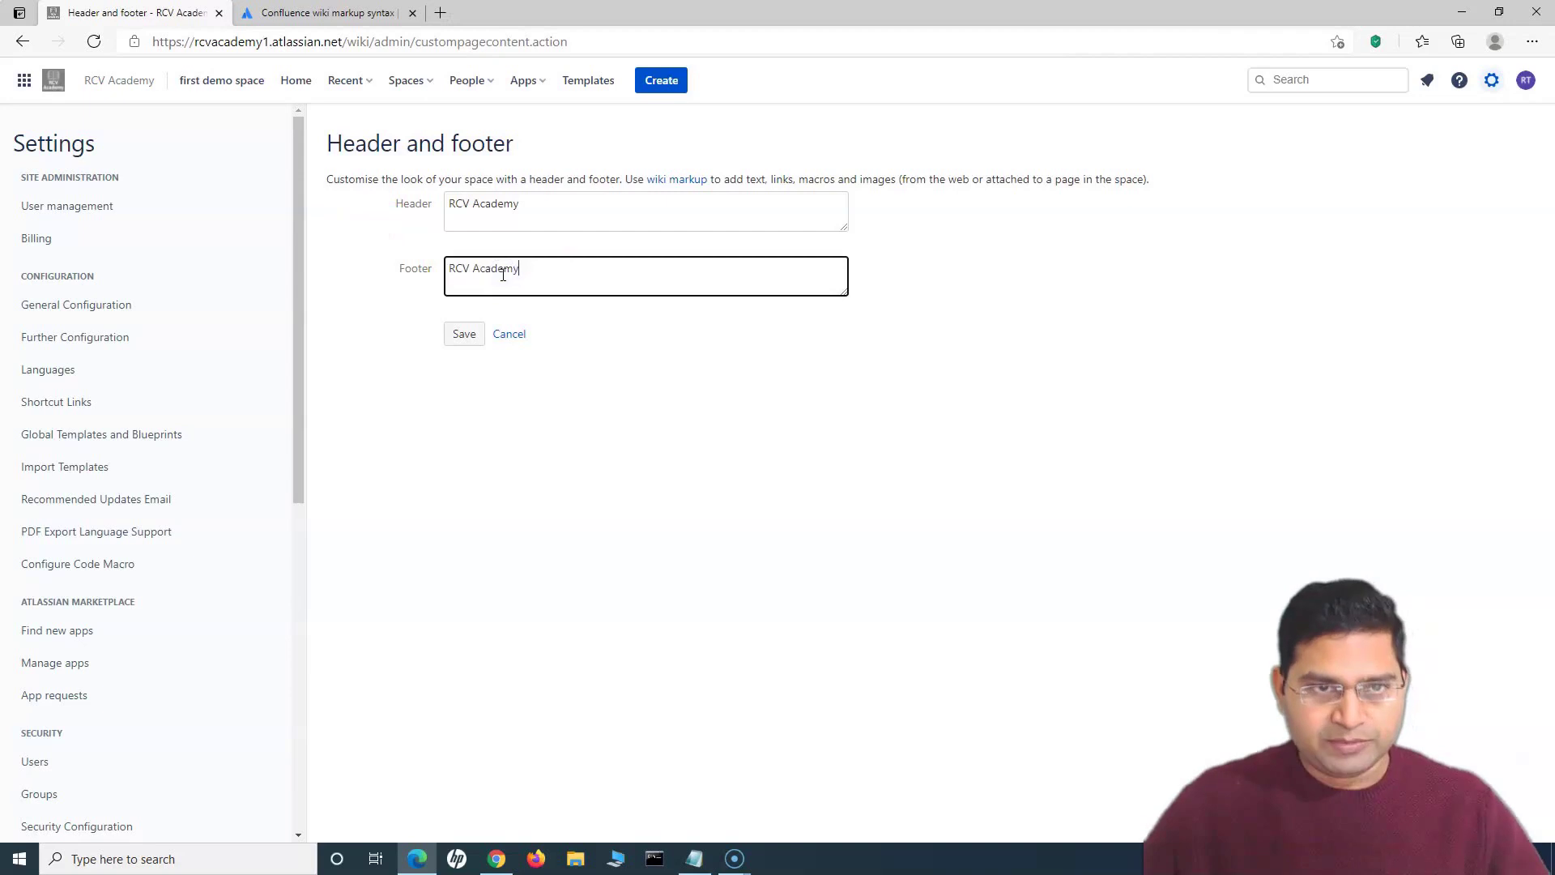
{"action": "left_click", "coordinate": [464, 334]}
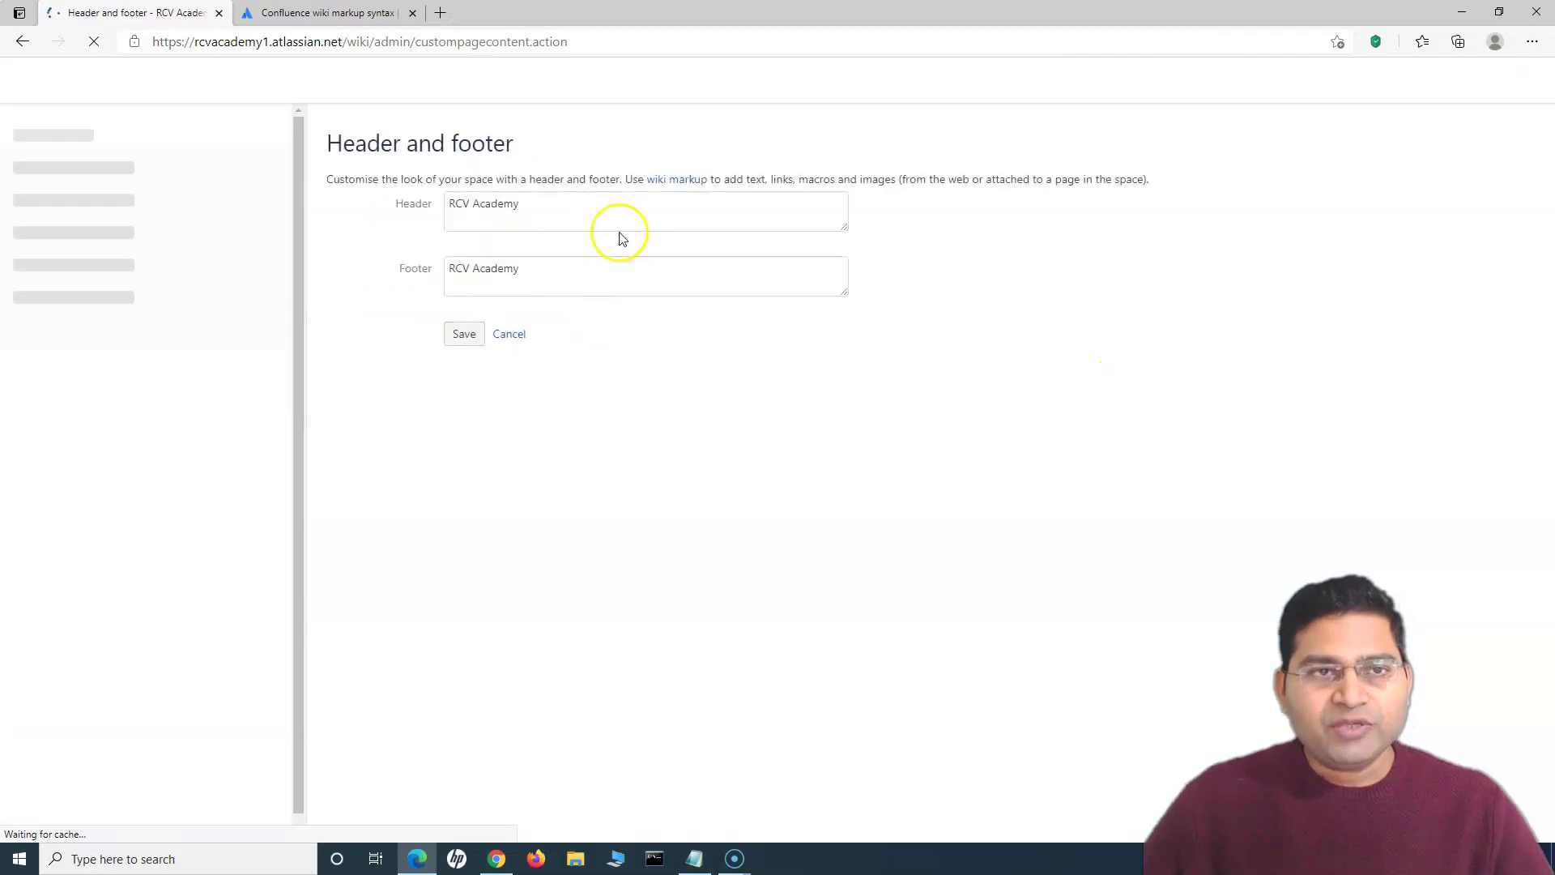
{"action": "left_click_drag", "start_coordinate": [526, 204], "coordinate": [412, 206]}
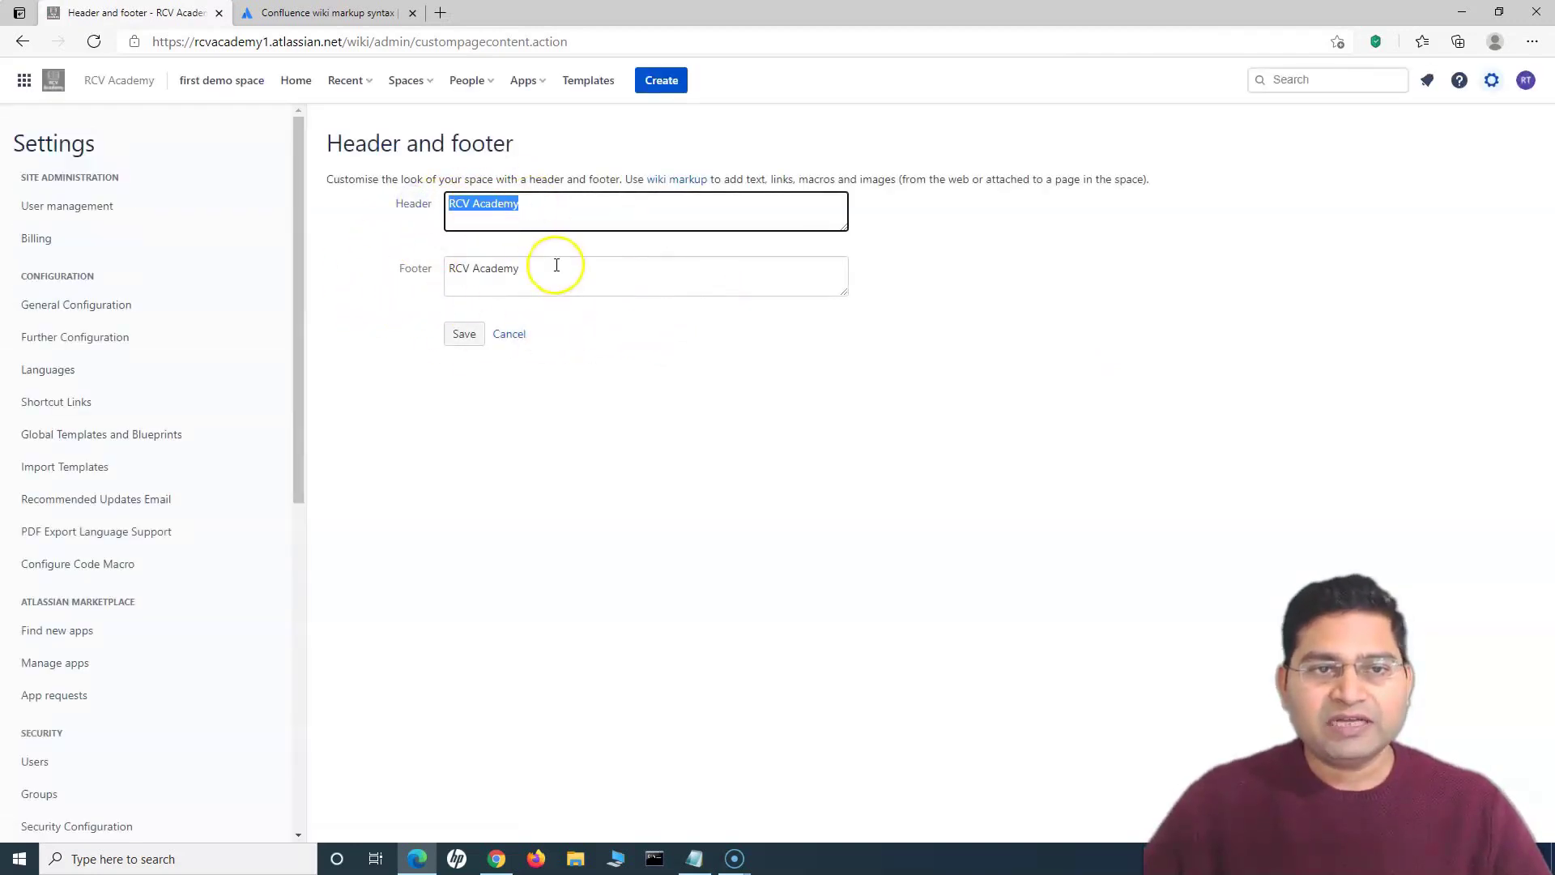
{"action": "left_click_drag", "start_coordinate": [555, 267], "coordinate": [382, 269]}
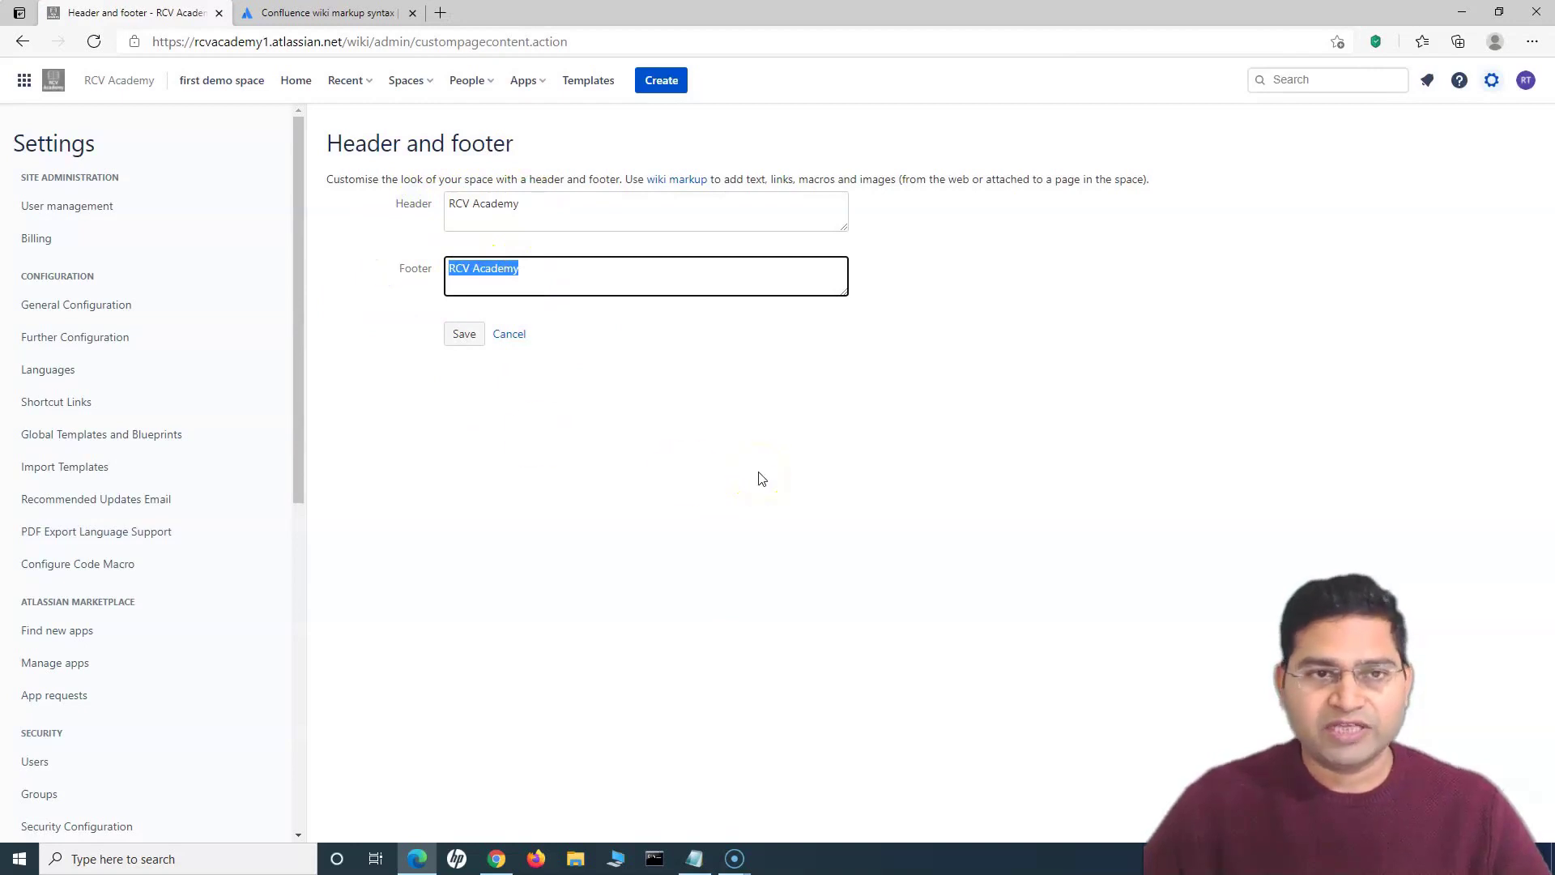
{"action": "left_click", "coordinate": [614, 466]}
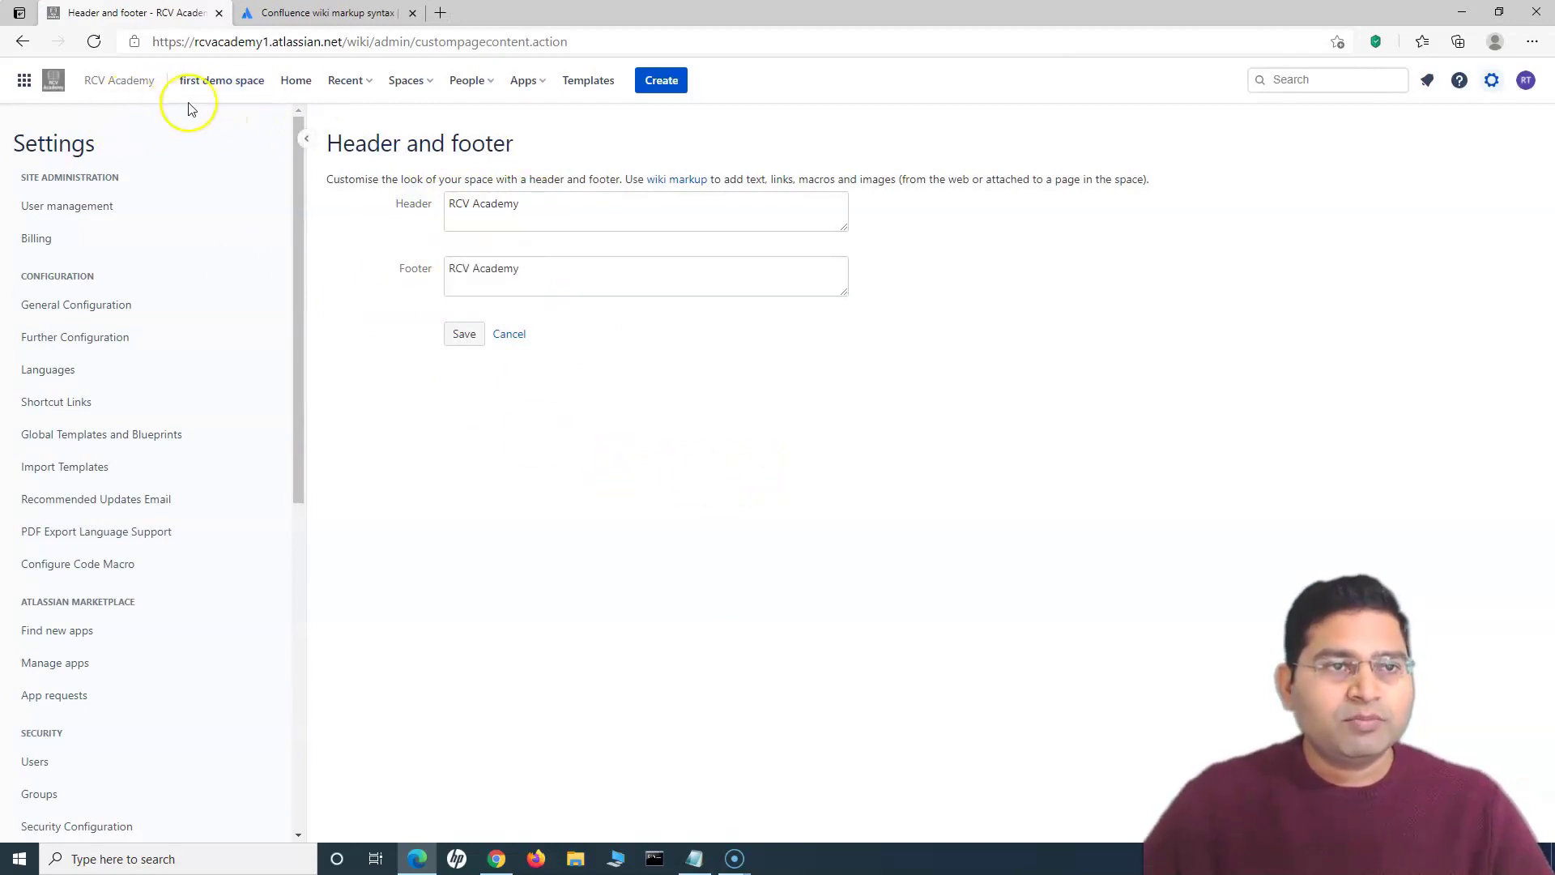
Step: Check the header and footer on Demo Page With Template and its child page in first demo space
{"action": "left_click", "coordinate": [293, 81]}
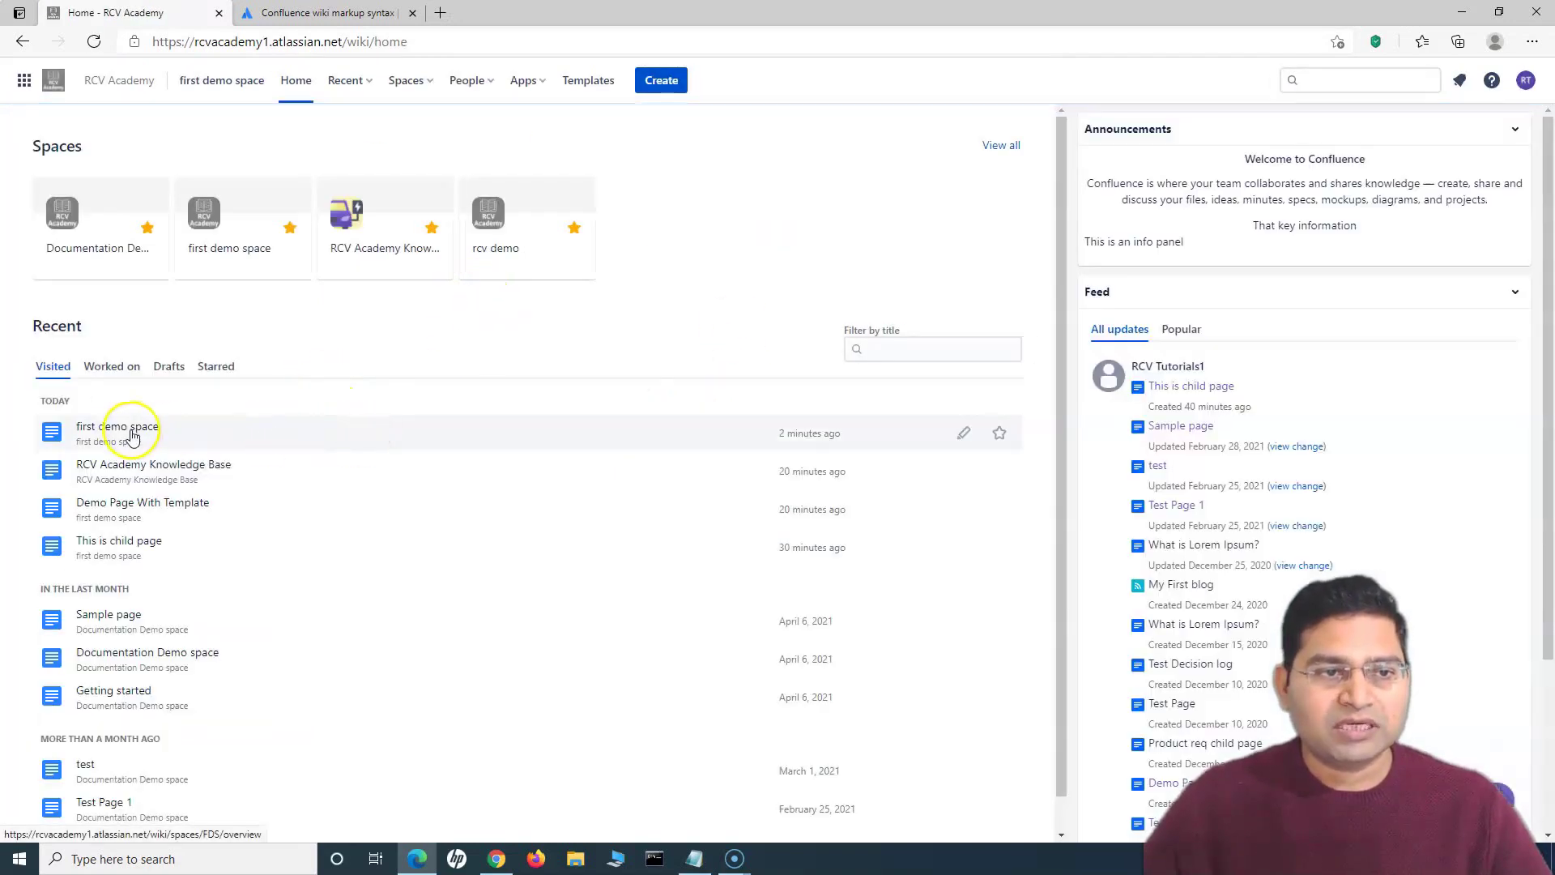
{"action": "left_click", "coordinate": [243, 254]}
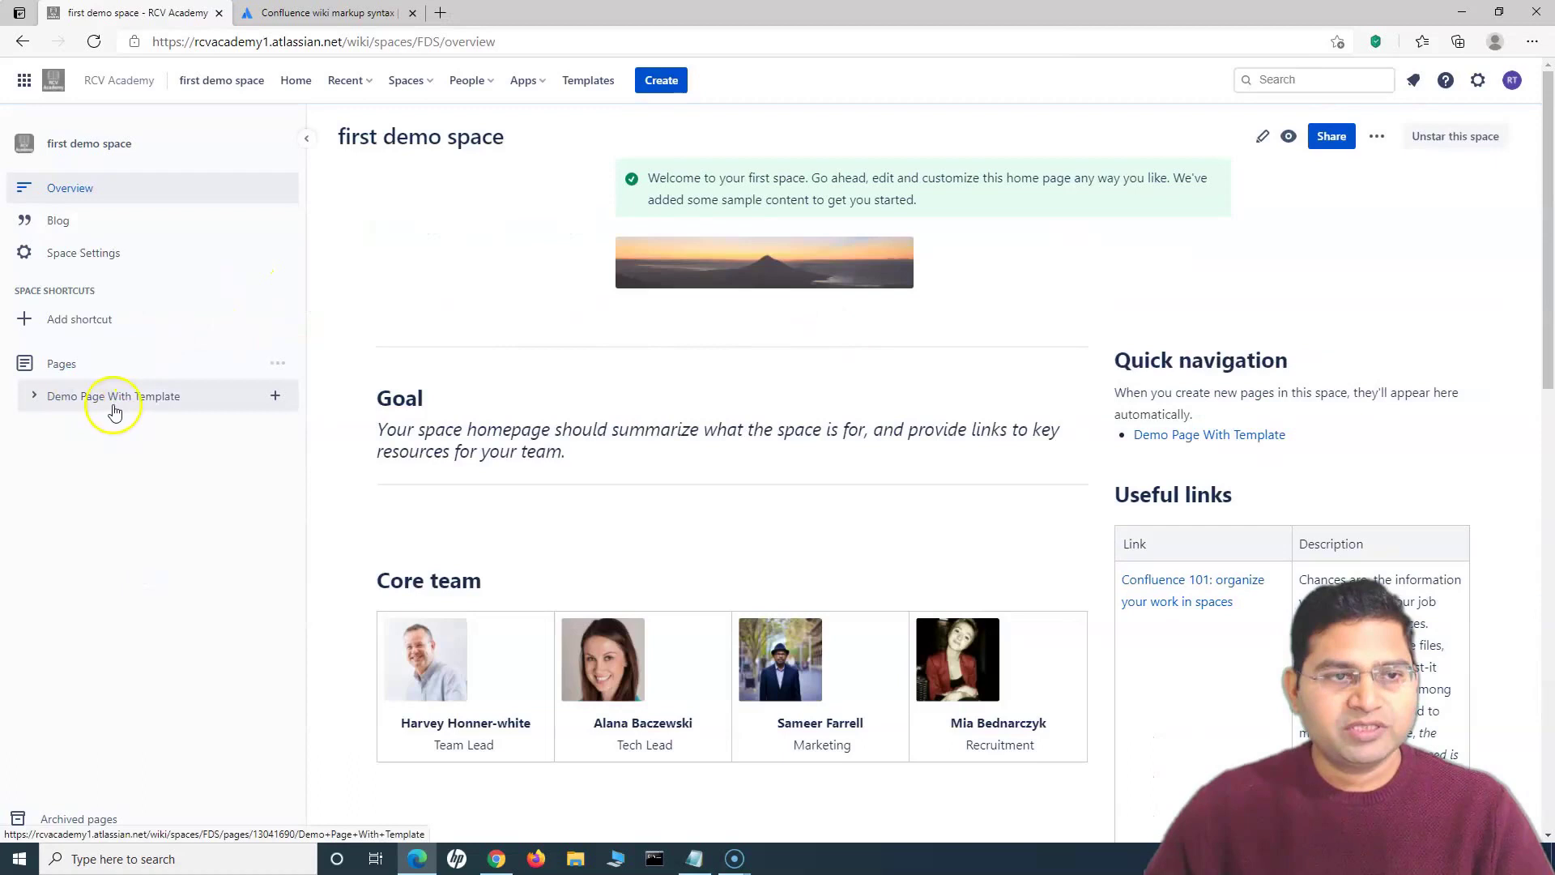
{"action": "left_click", "coordinate": [102, 402]}
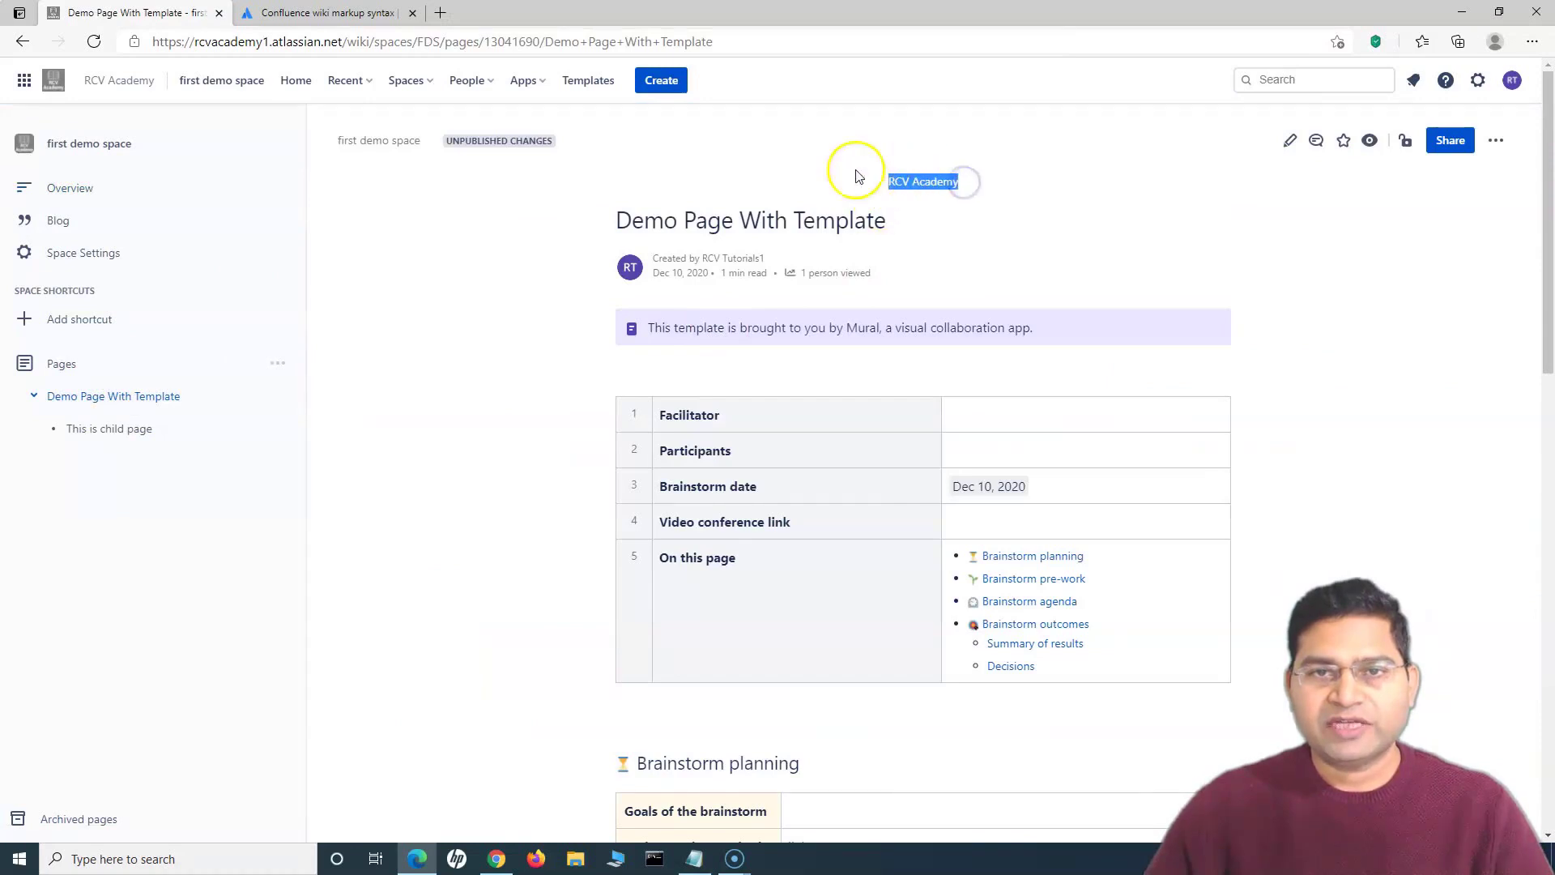
{"action": "left_click", "coordinate": [815, 585]}
{"action": "scroll", "coordinate": [815, 585], "scroll_direction": "down", "scroll_amount": 20}
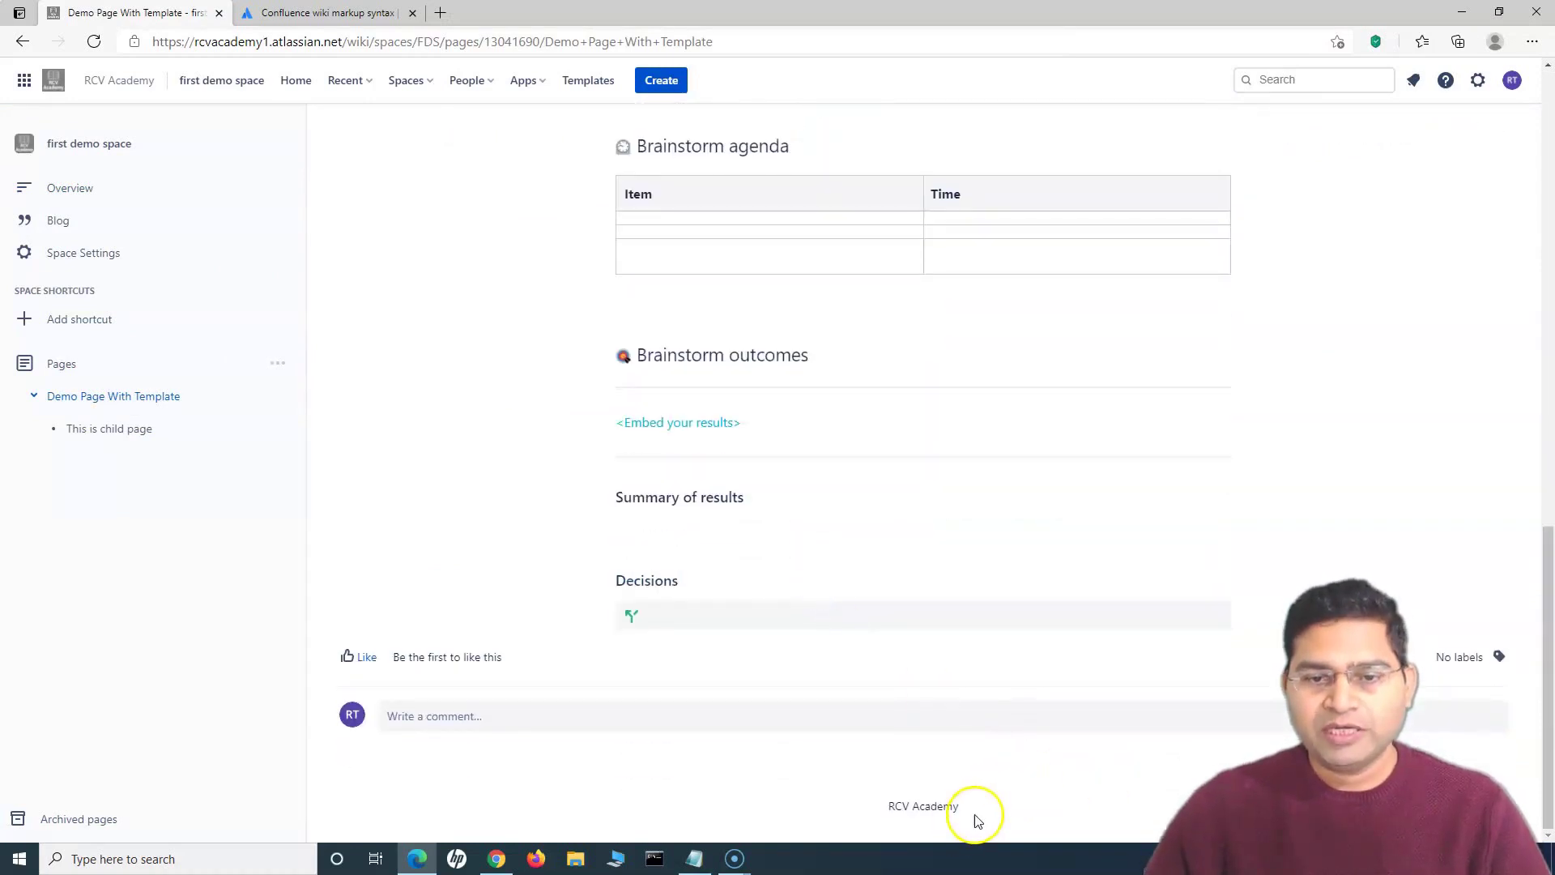
{"action": "left_click_drag", "start_coordinate": [976, 810], "coordinate": [860, 813]}
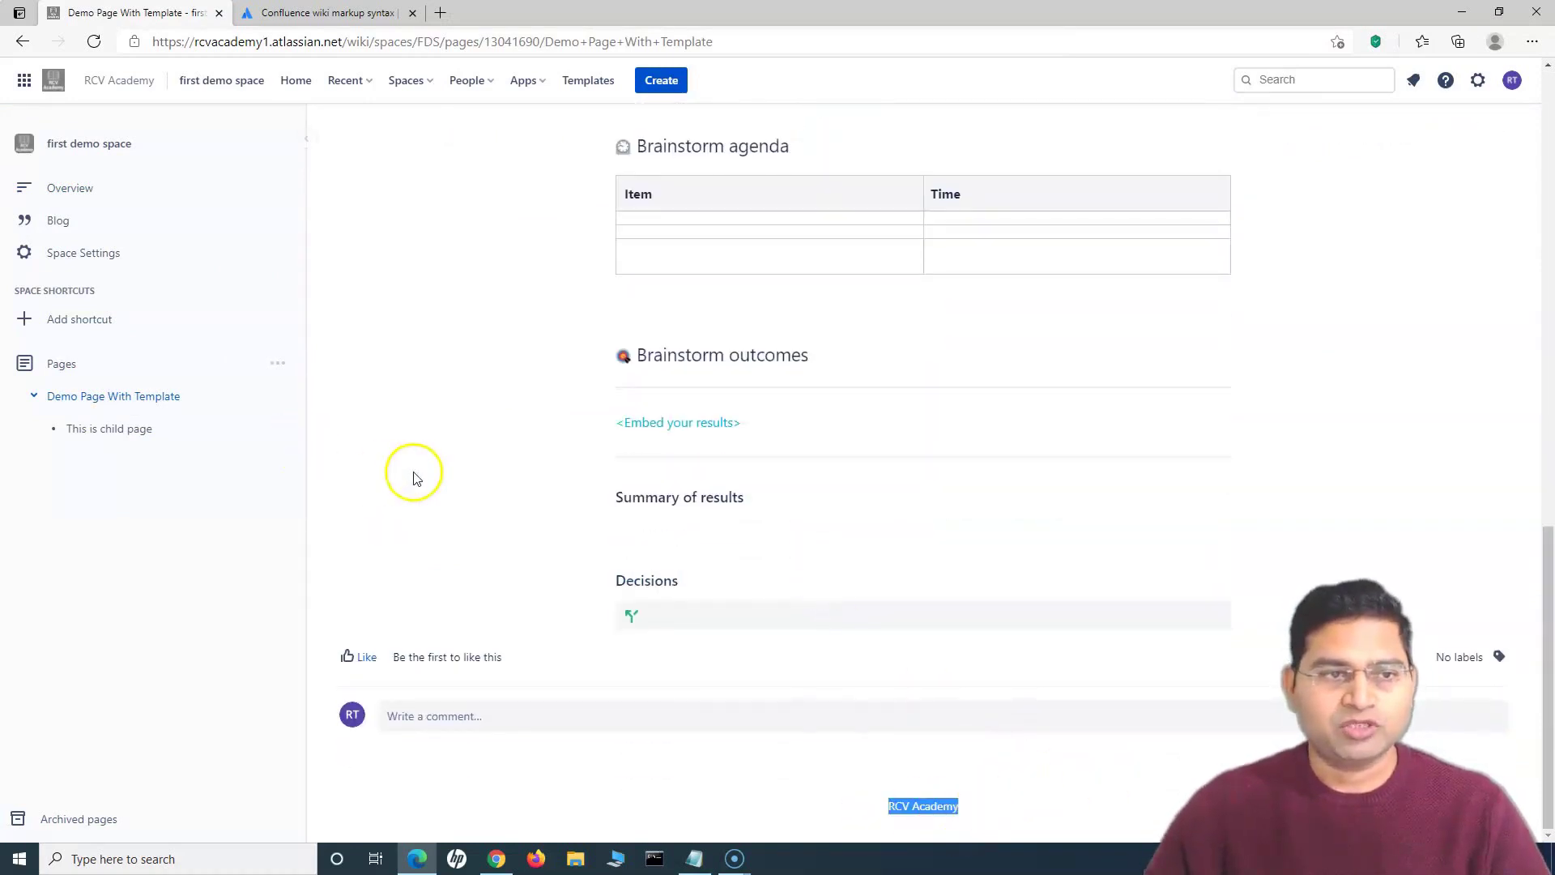
{"action": "left_click", "coordinate": [113, 432]}
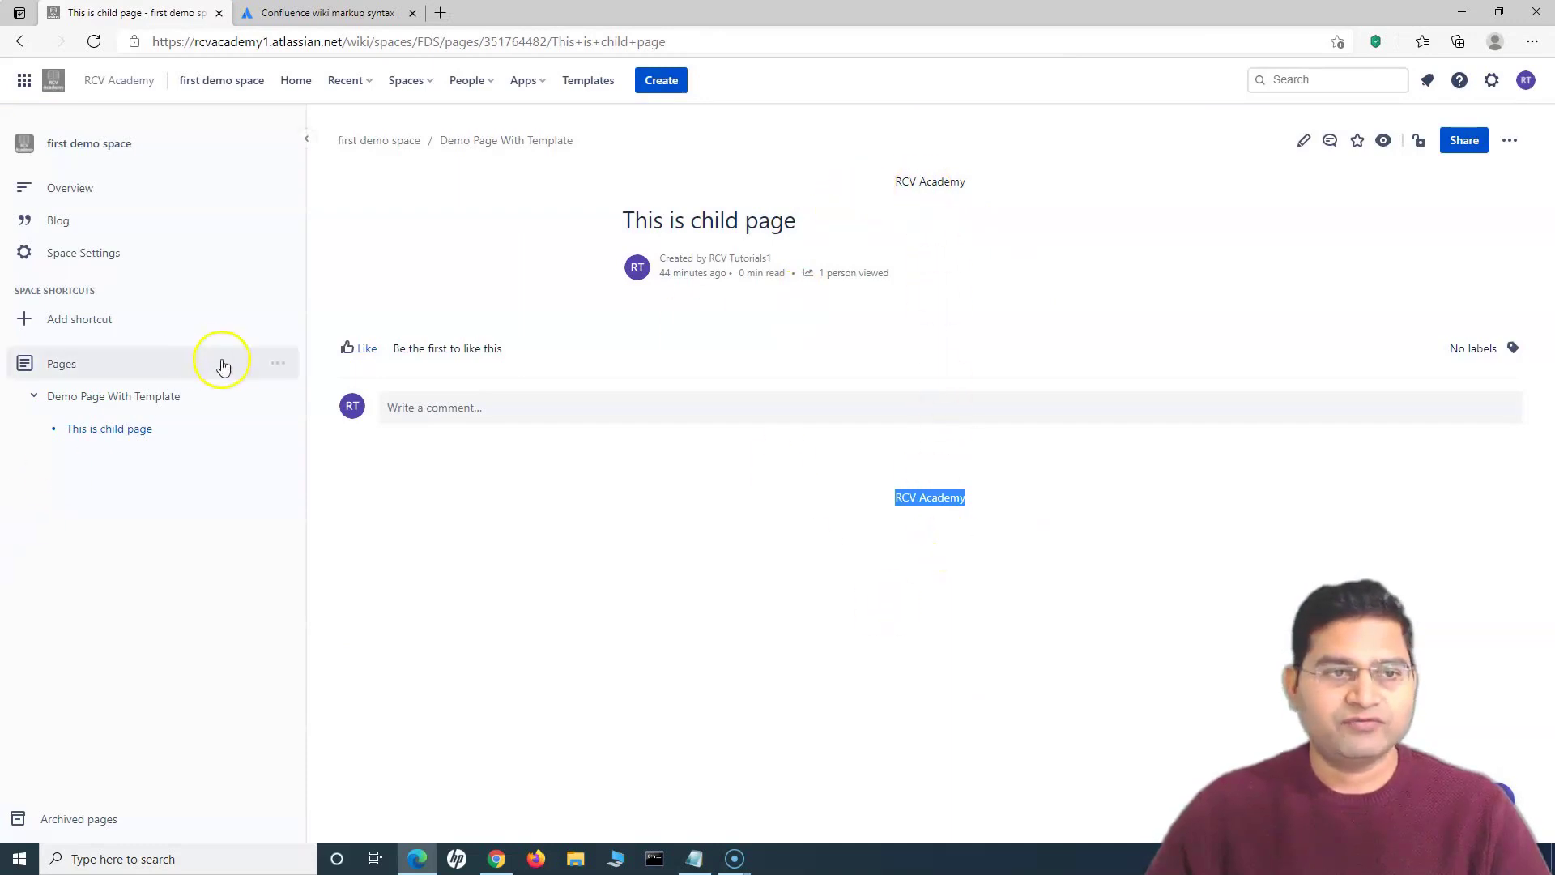
Step: Create a page titled "Test Page" under Demo Page With Template and publish it
{"action": "left_click", "coordinate": [270, 401]}
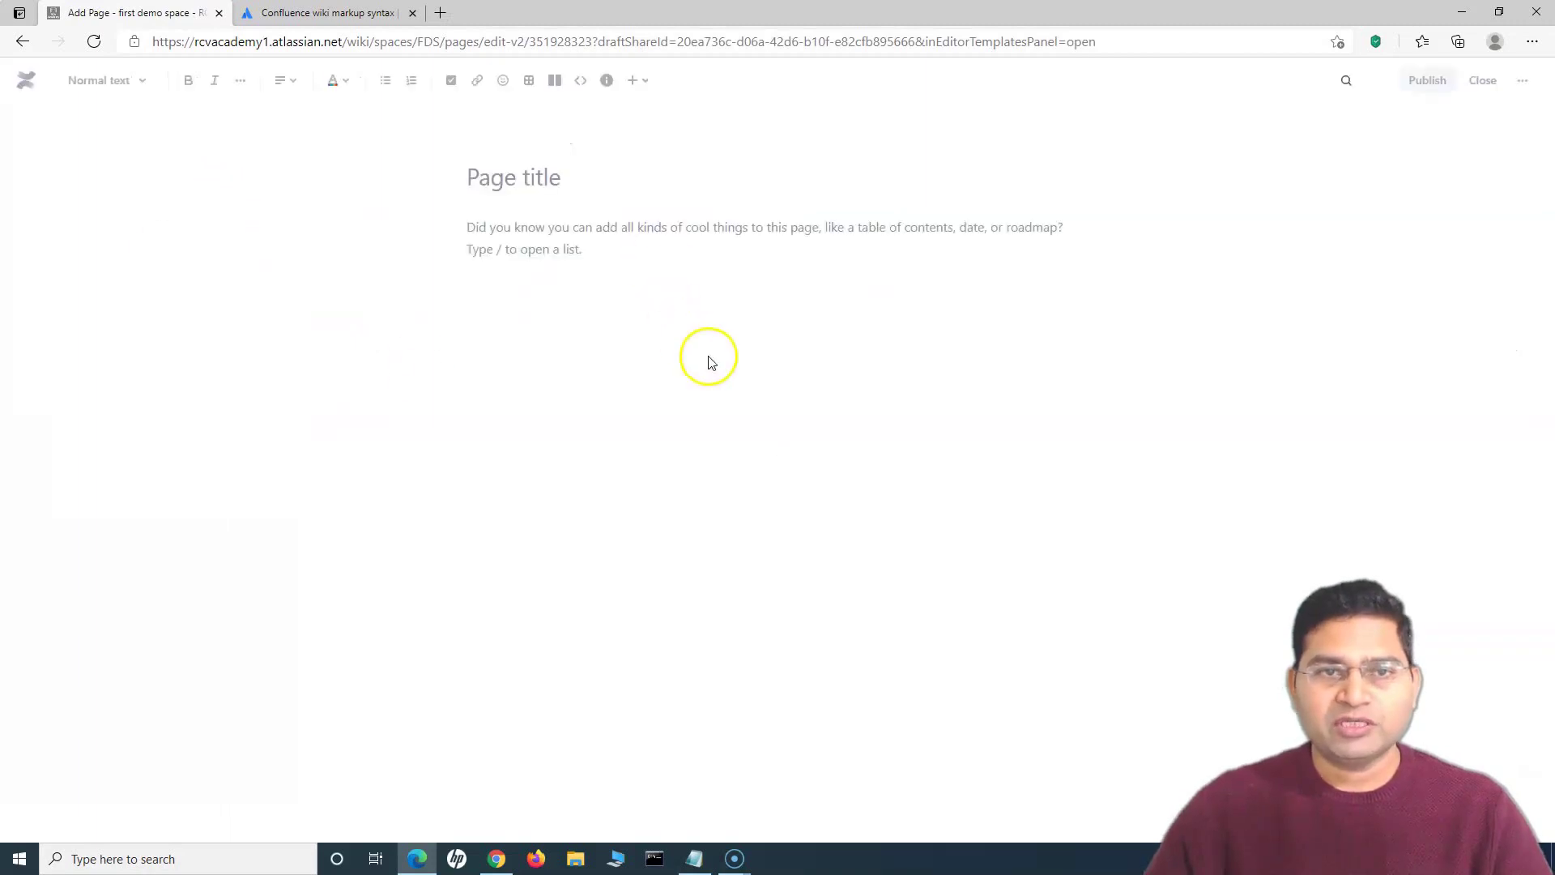
{"action": "type", "text": "Test Page"}
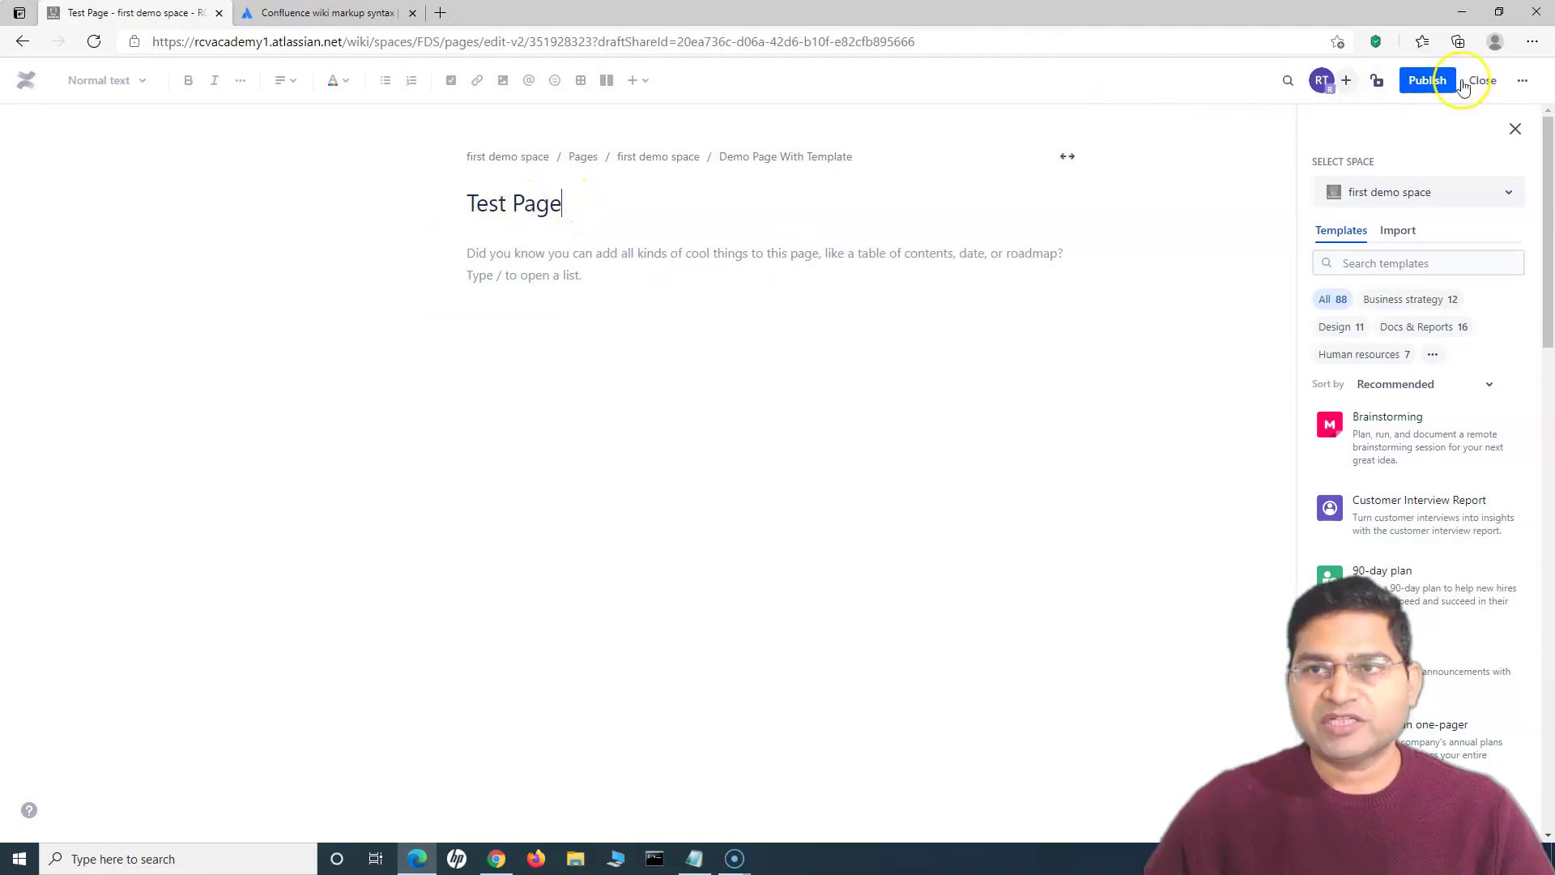
{"action": "left_click", "coordinate": [1424, 80]}
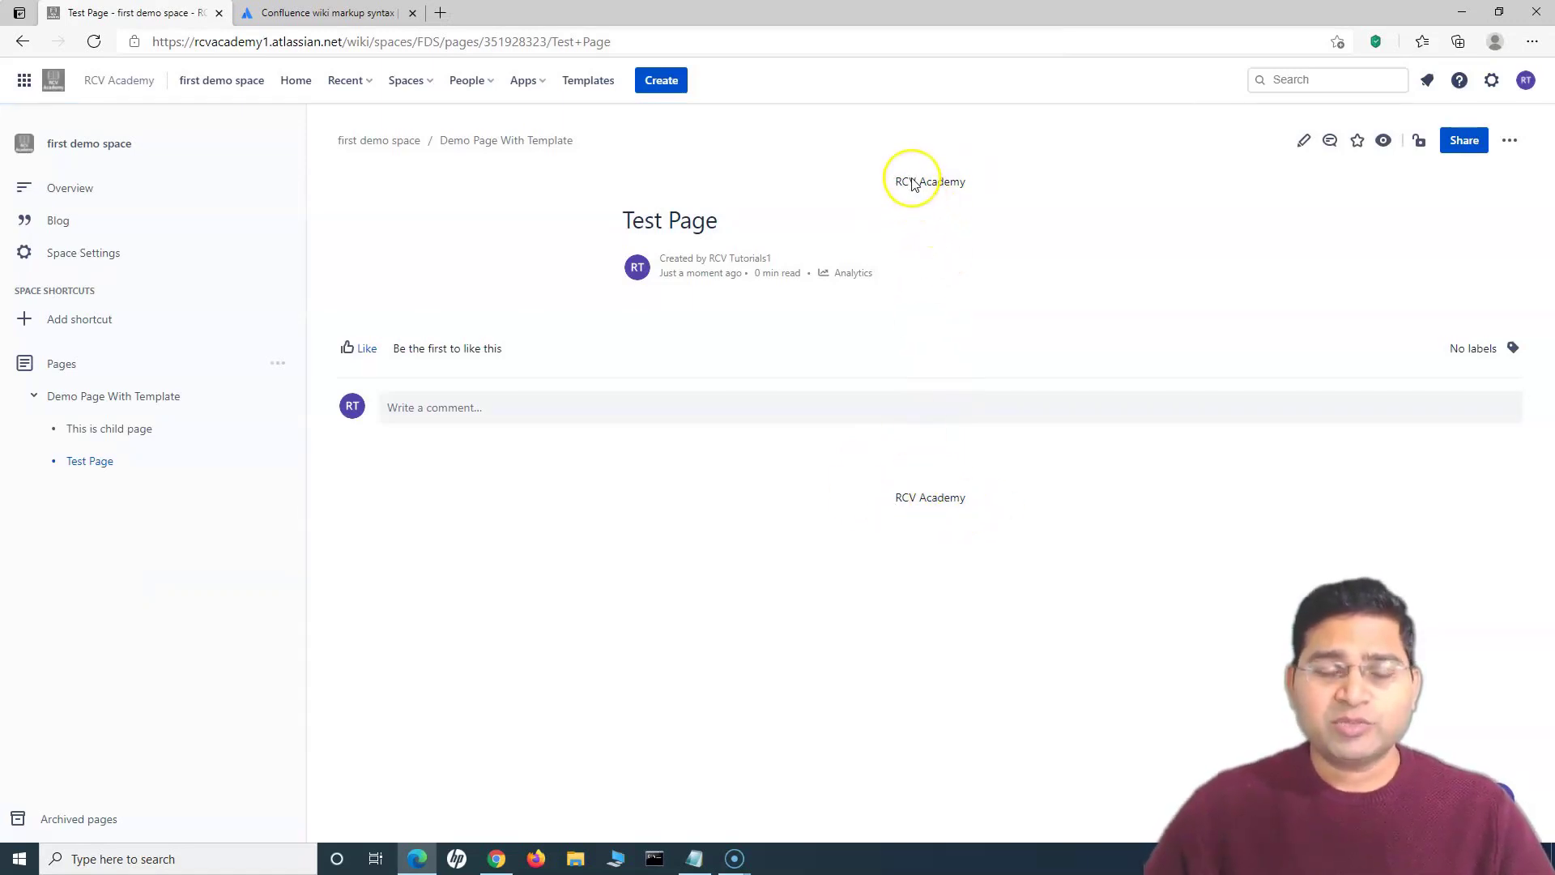
Step: In the first demo space's look and feel settings, set the space header to "This is child header - RCV Academy"
{"action": "left_click", "coordinate": [374, 214]}
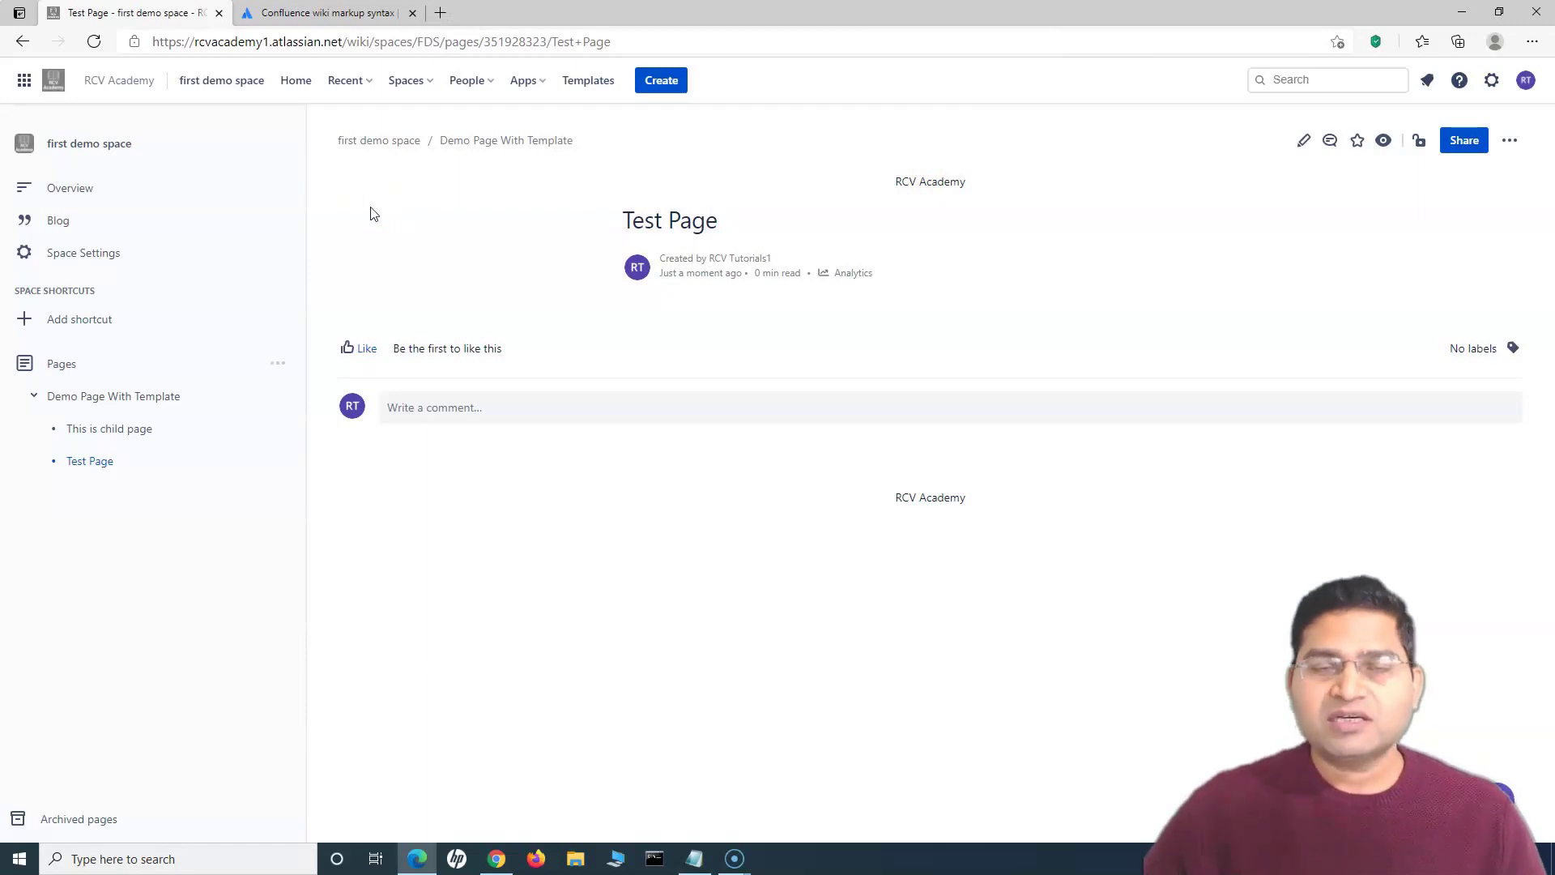
{"action": "left_click", "coordinate": [107, 255]}
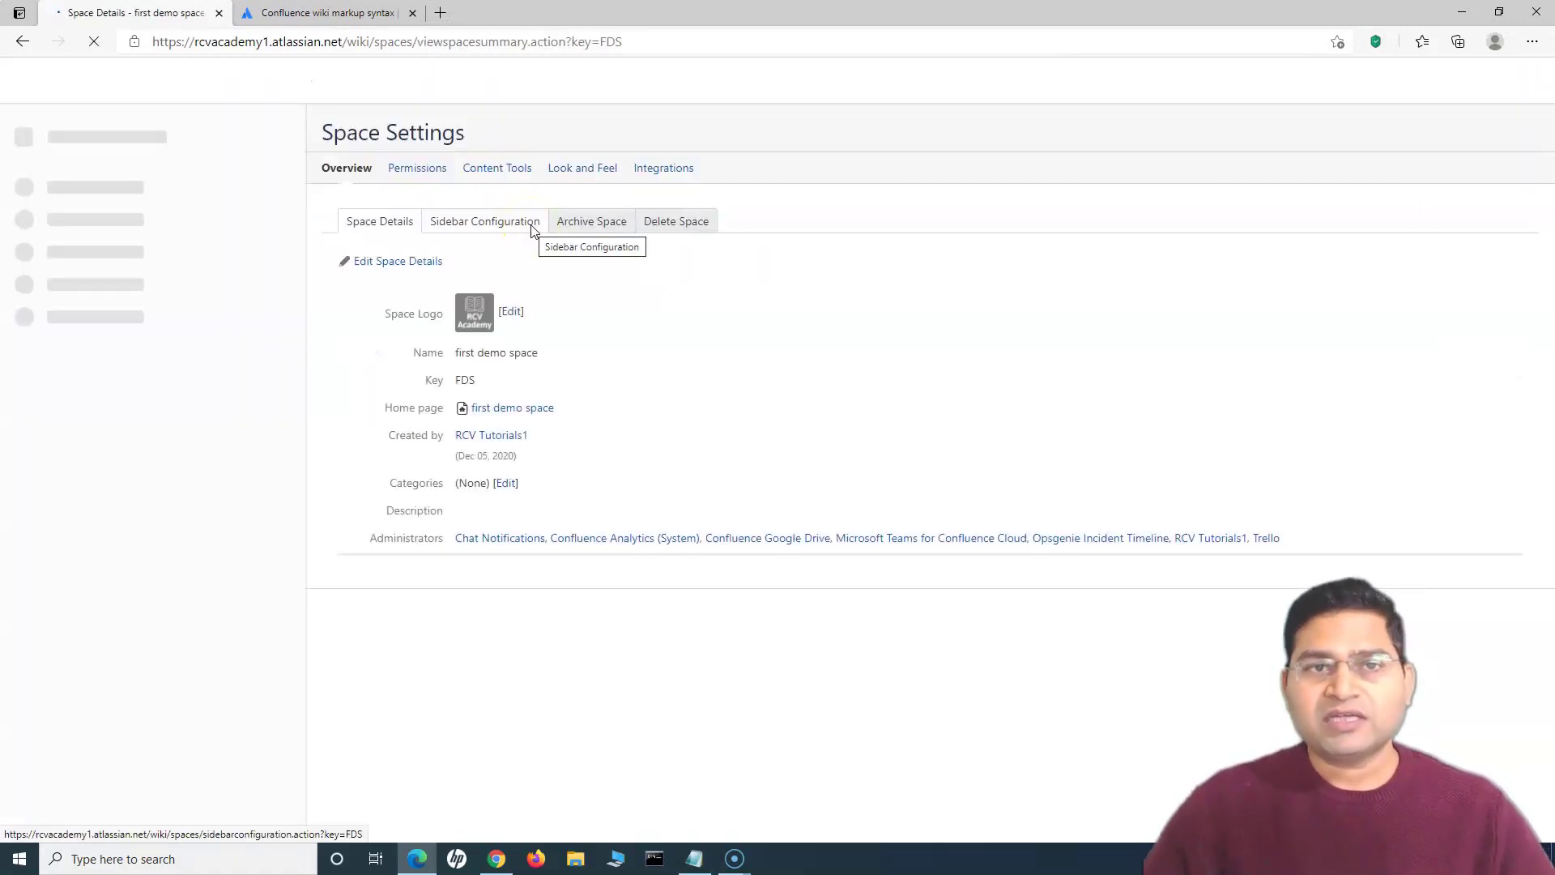
{"action": "left_click", "coordinate": [586, 167]}
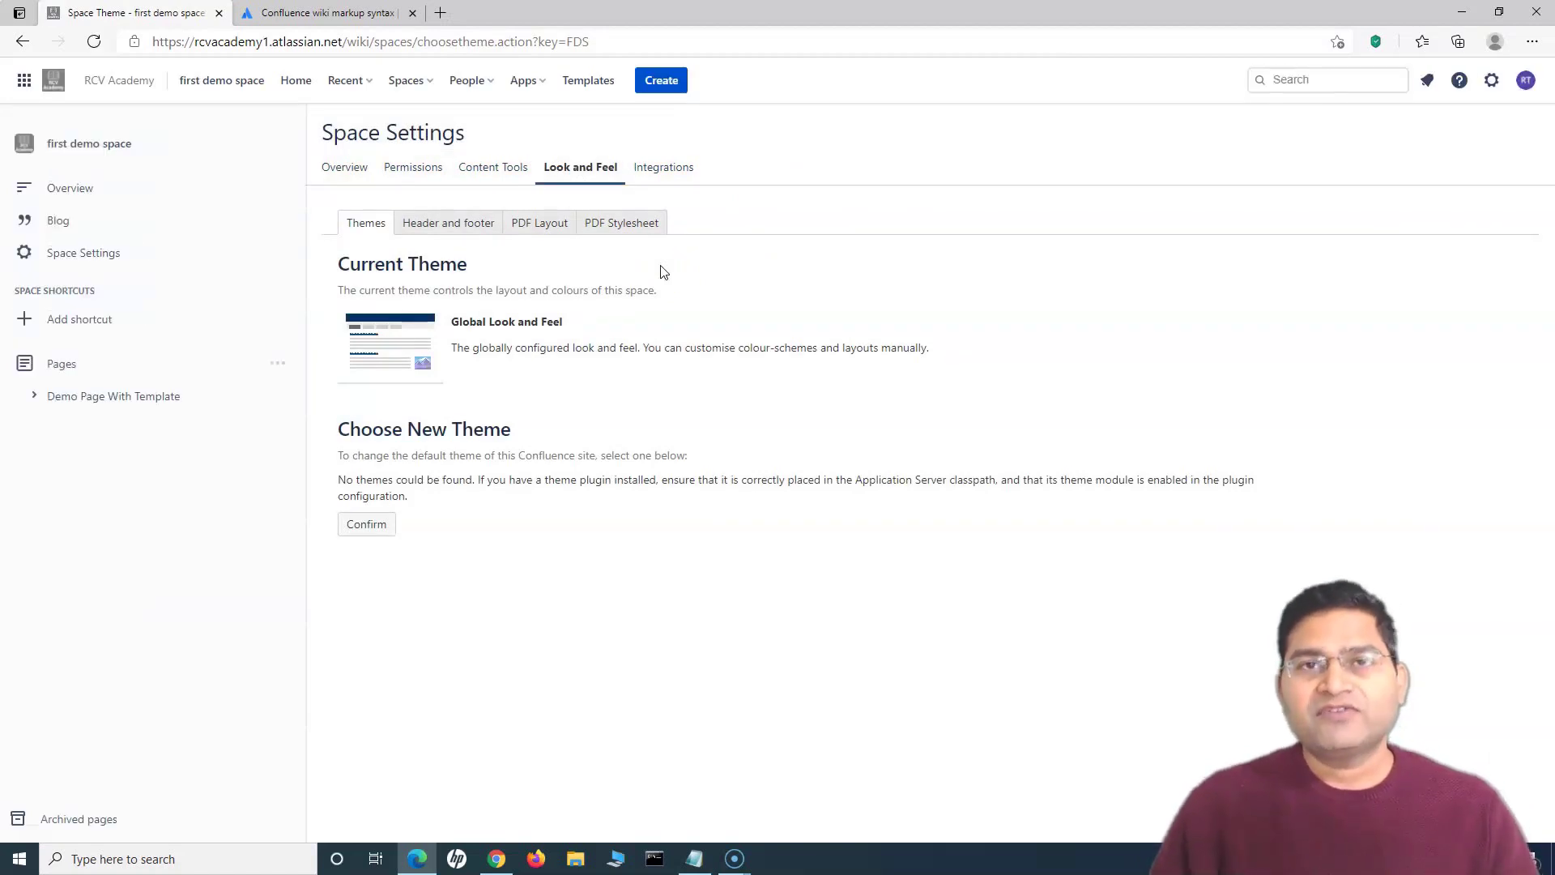
{"action": "left_click", "coordinate": [456, 222]}
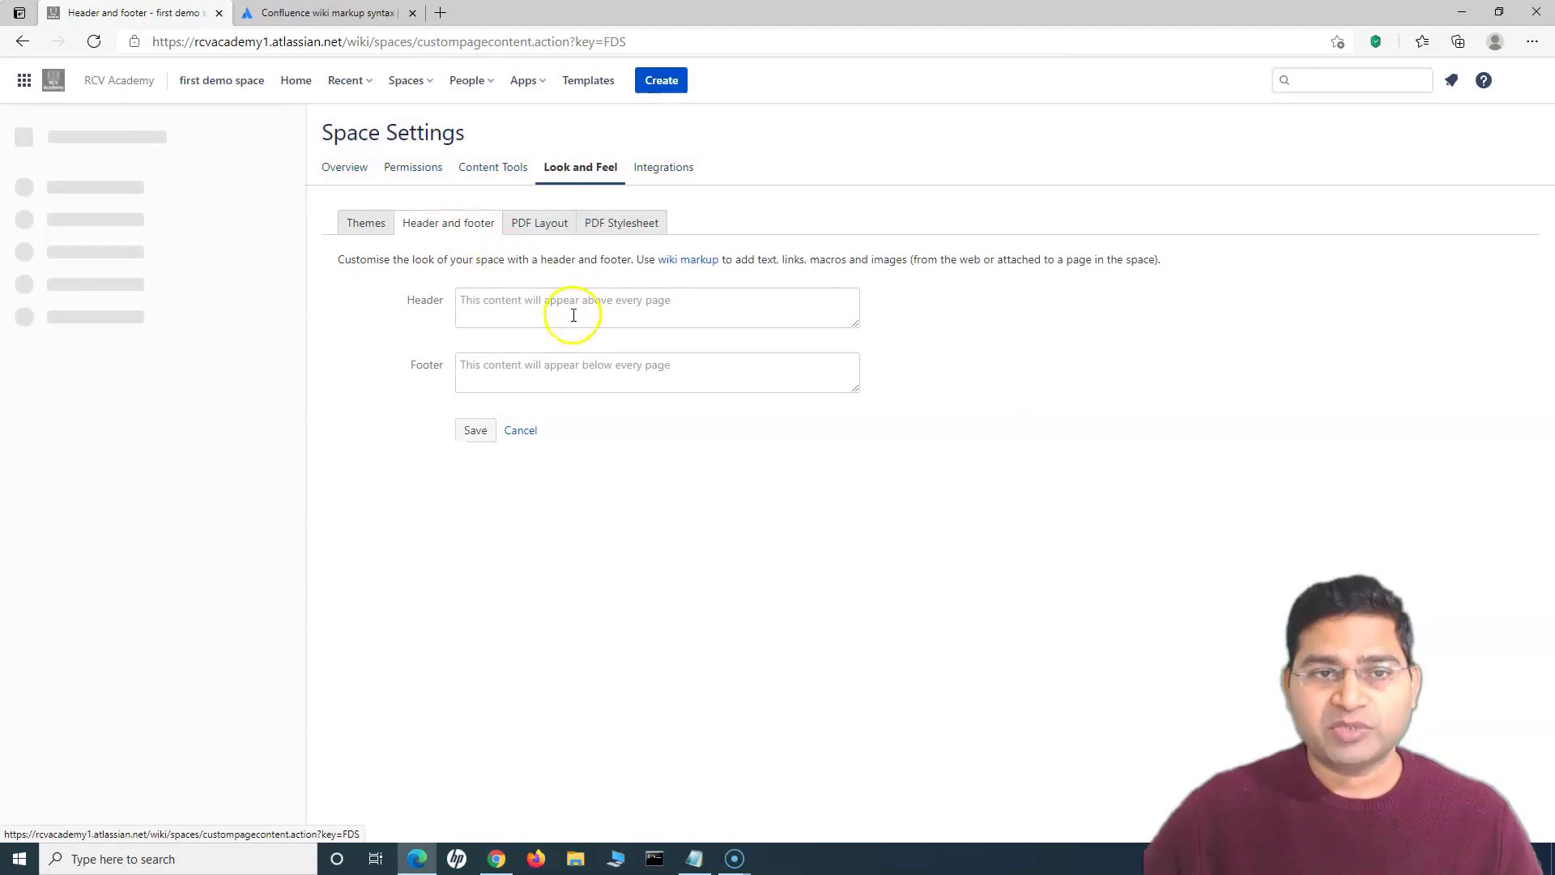
{"action": "left_click", "coordinate": [507, 300]}
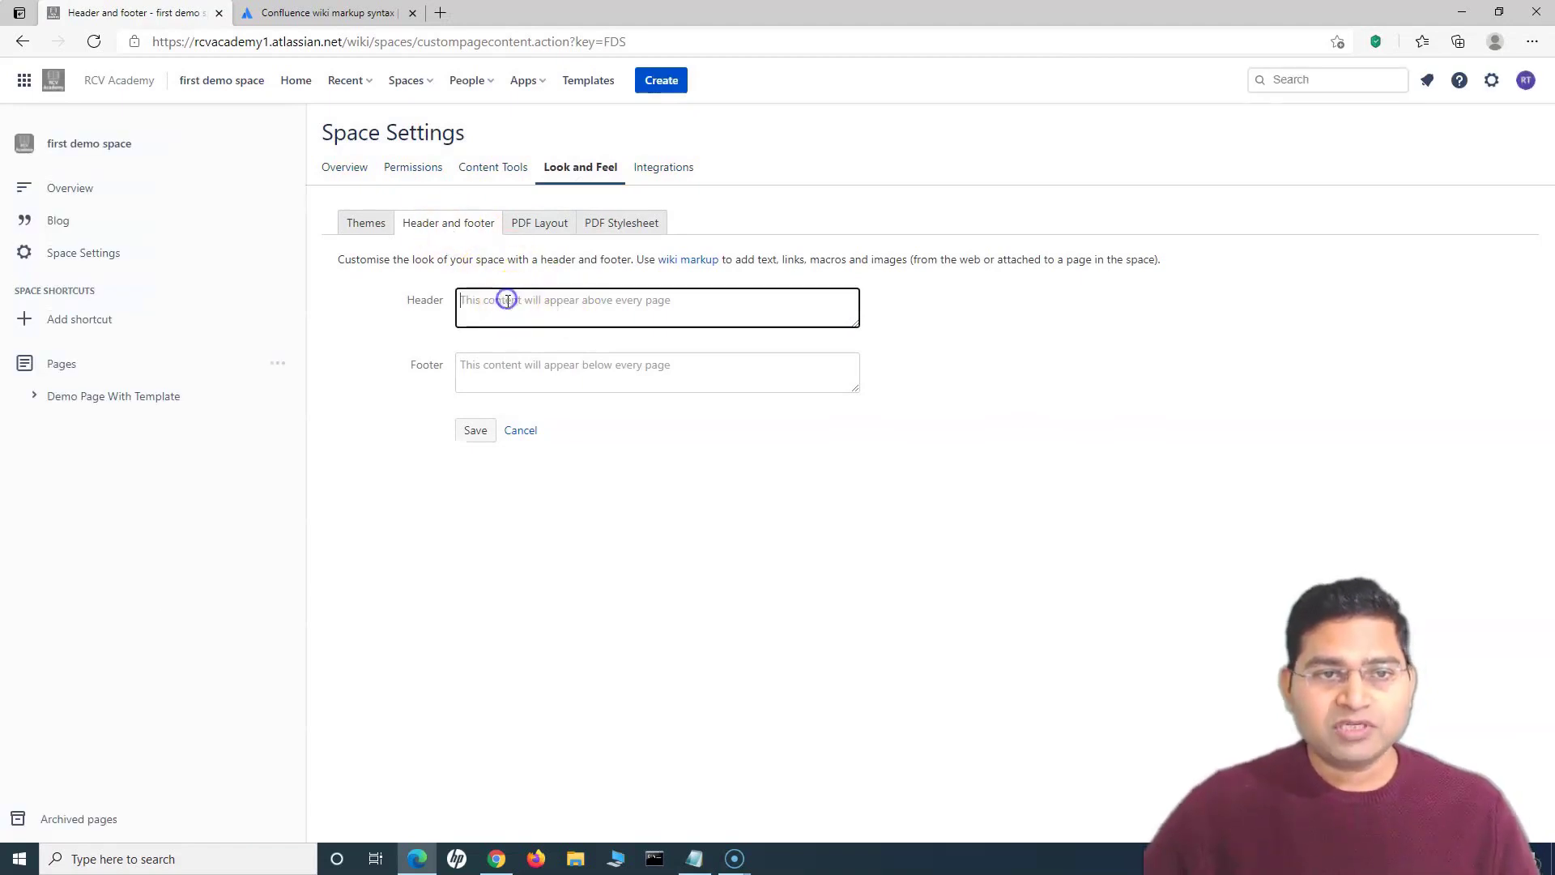
{"action": "type", "text": "This is child header -rcvacademy"}
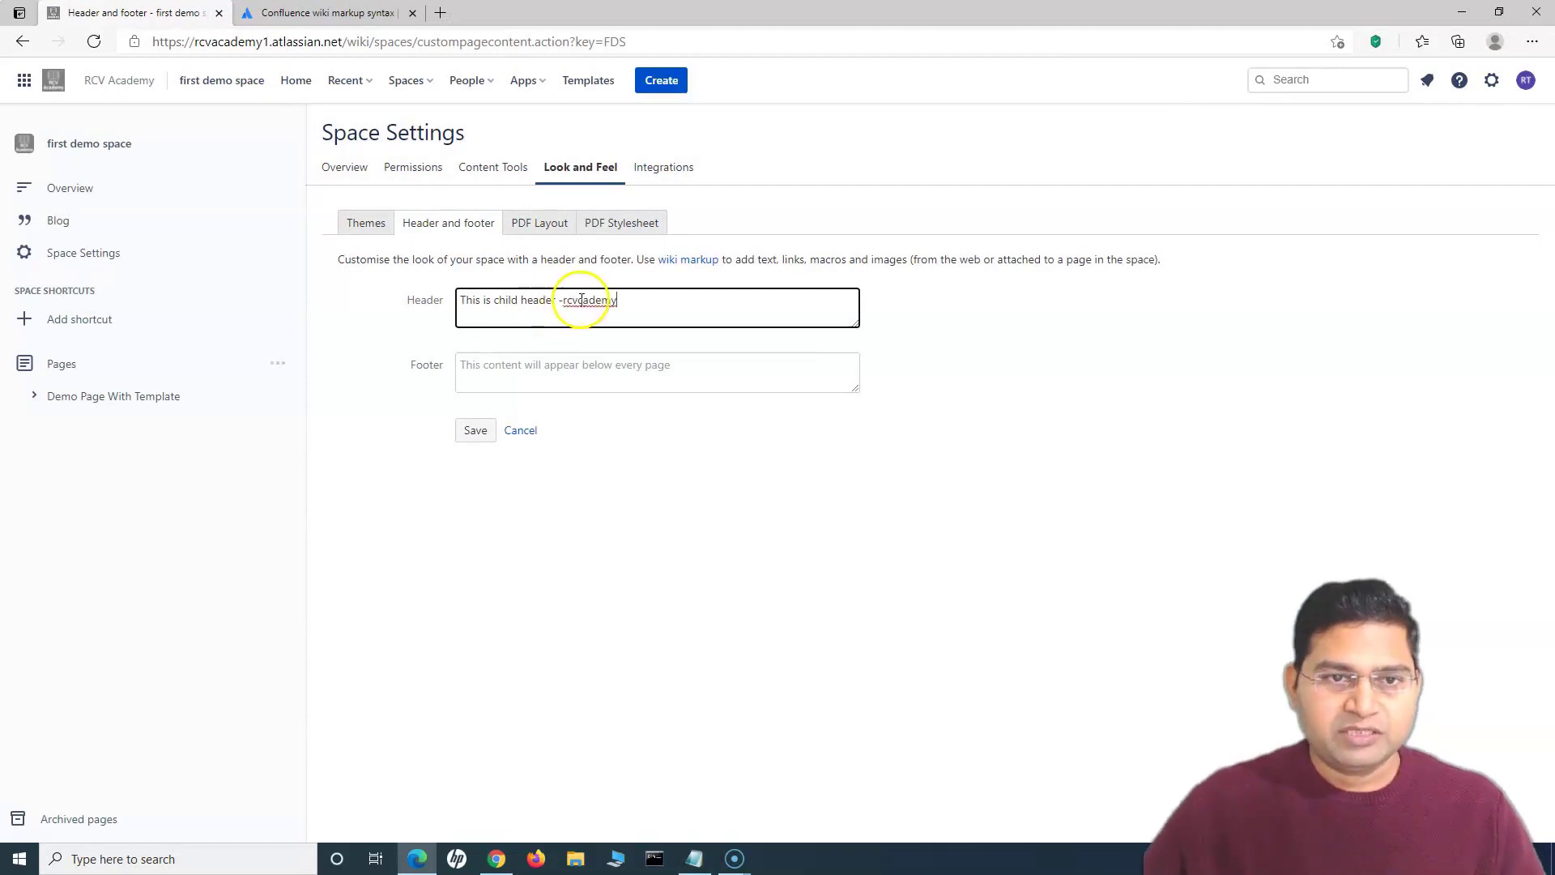
{"action": "double_click", "coordinate": [580, 300]}
{"action": "type", "text": "RCV Academy"}
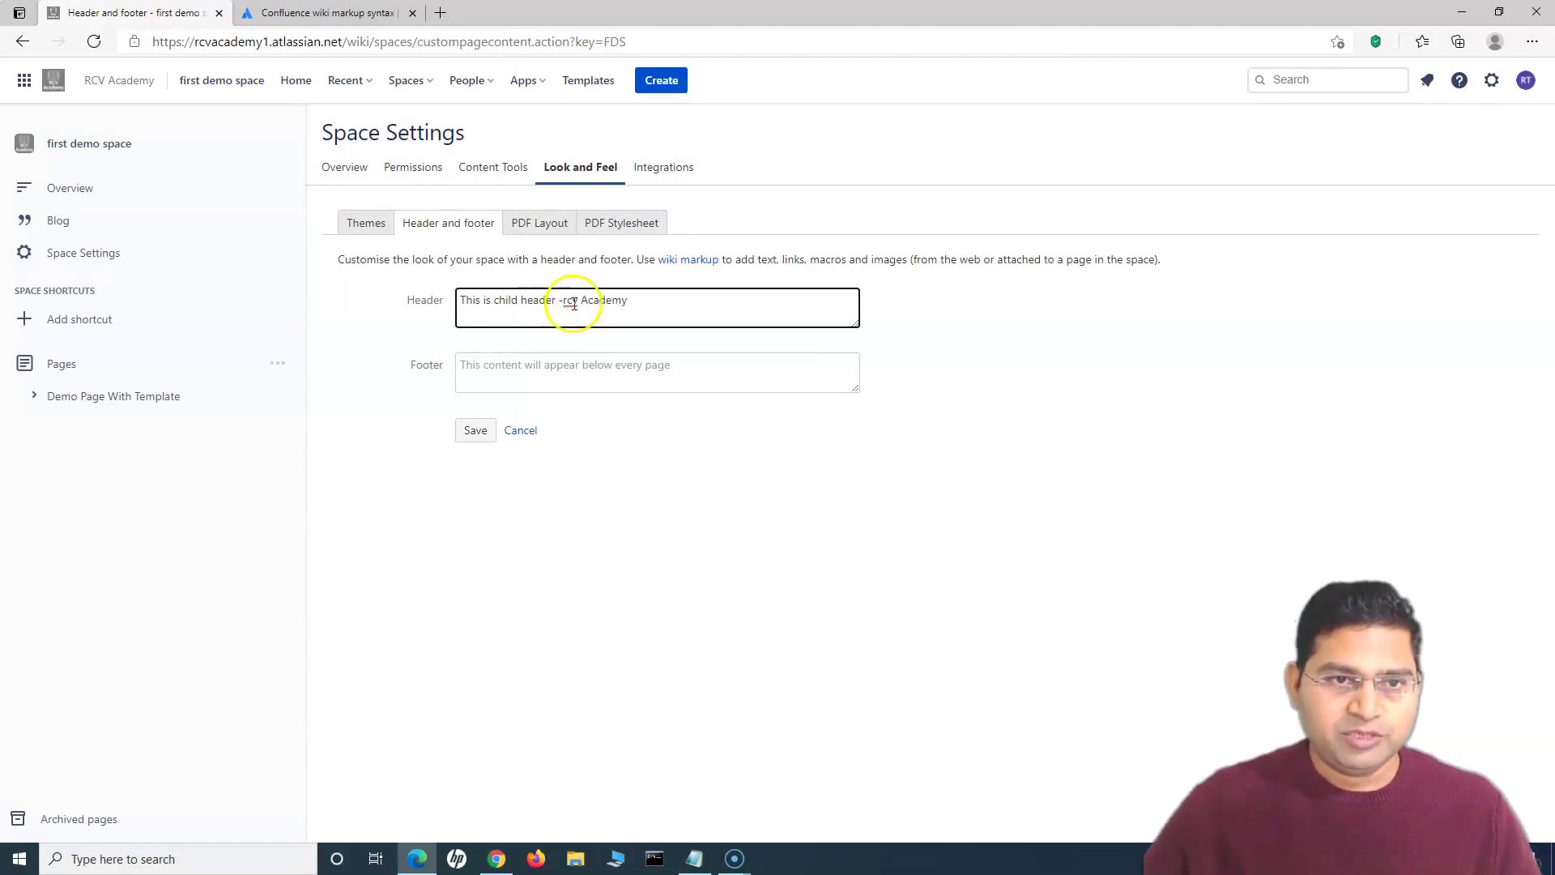
Step: Copy the space header text into the space footer and save the settings
{"action": "left_click_drag", "start_coordinate": [640, 301], "coordinate": [435, 312]}
{"action": "key", "text": "ctrl+c"}
{"action": "left_click", "coordinate": [586, 372]}
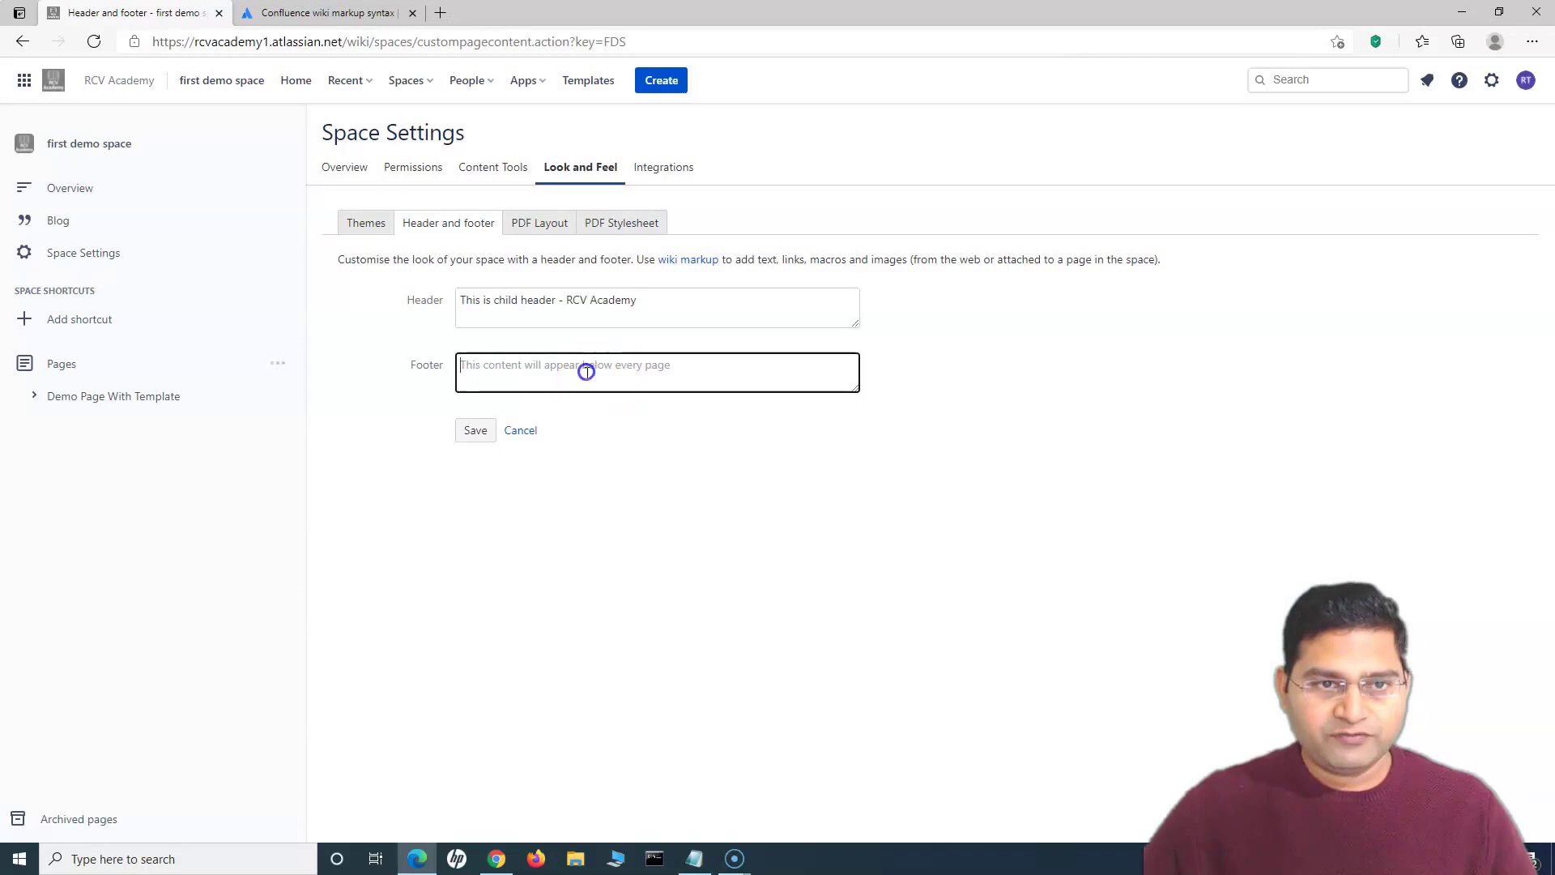
{"action": "key", "text": "ctrl+v"}
{"action": "left_click", "coordinate": [475, 431]}
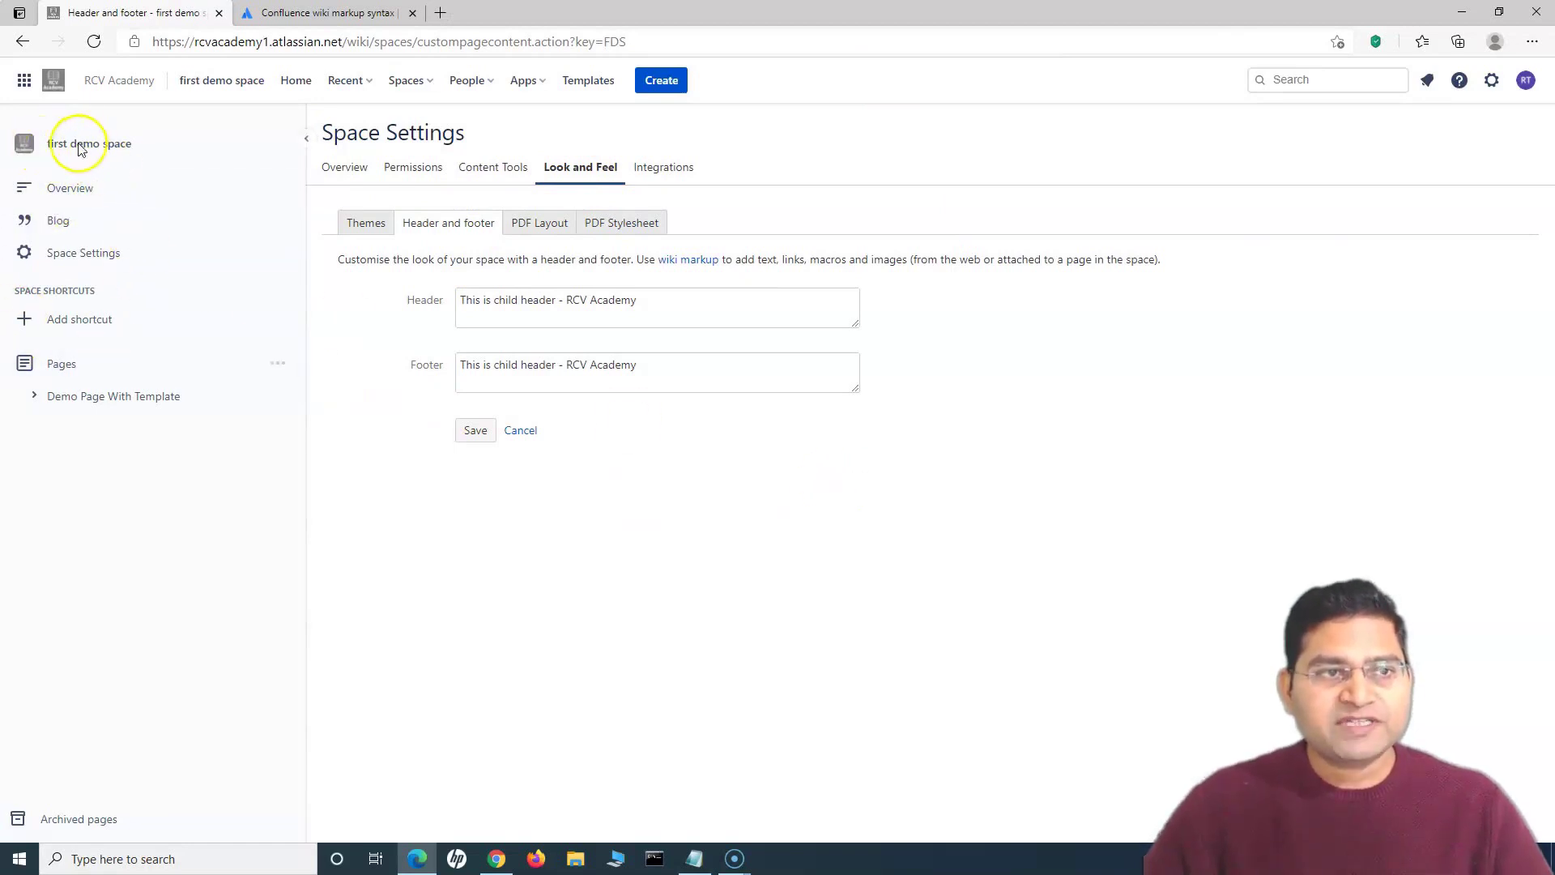
Step: Check the space-level header and footer on Demo Page With Template
{"action": "left_click", "coordinate": [89, 397]}
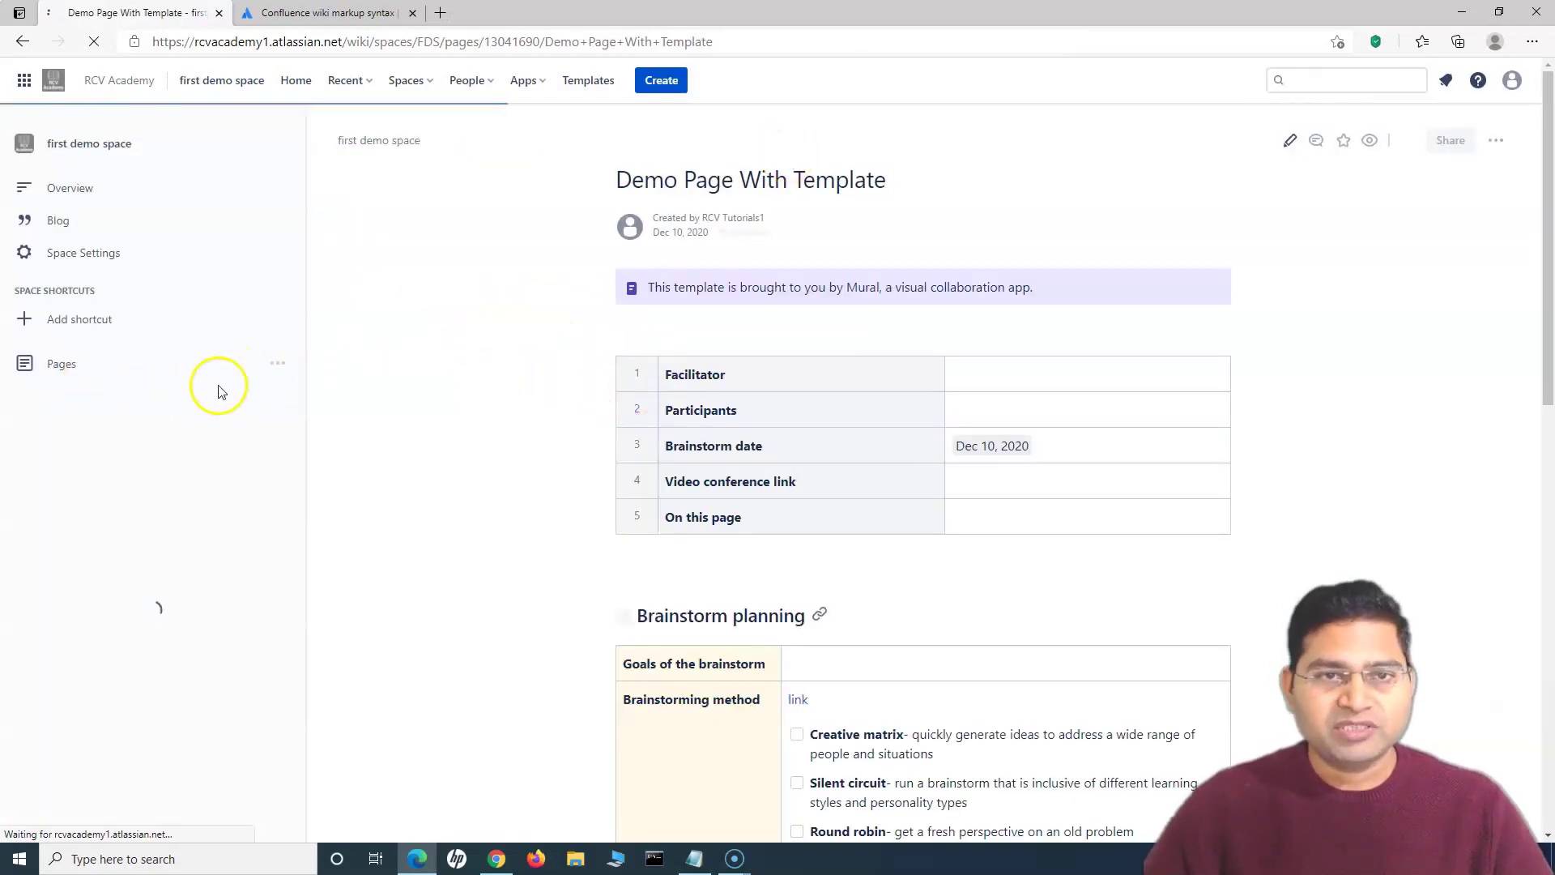
{"action": "left_click_drag", "start_coordinate": [834, 182], "coordinate": [1033, 182]}
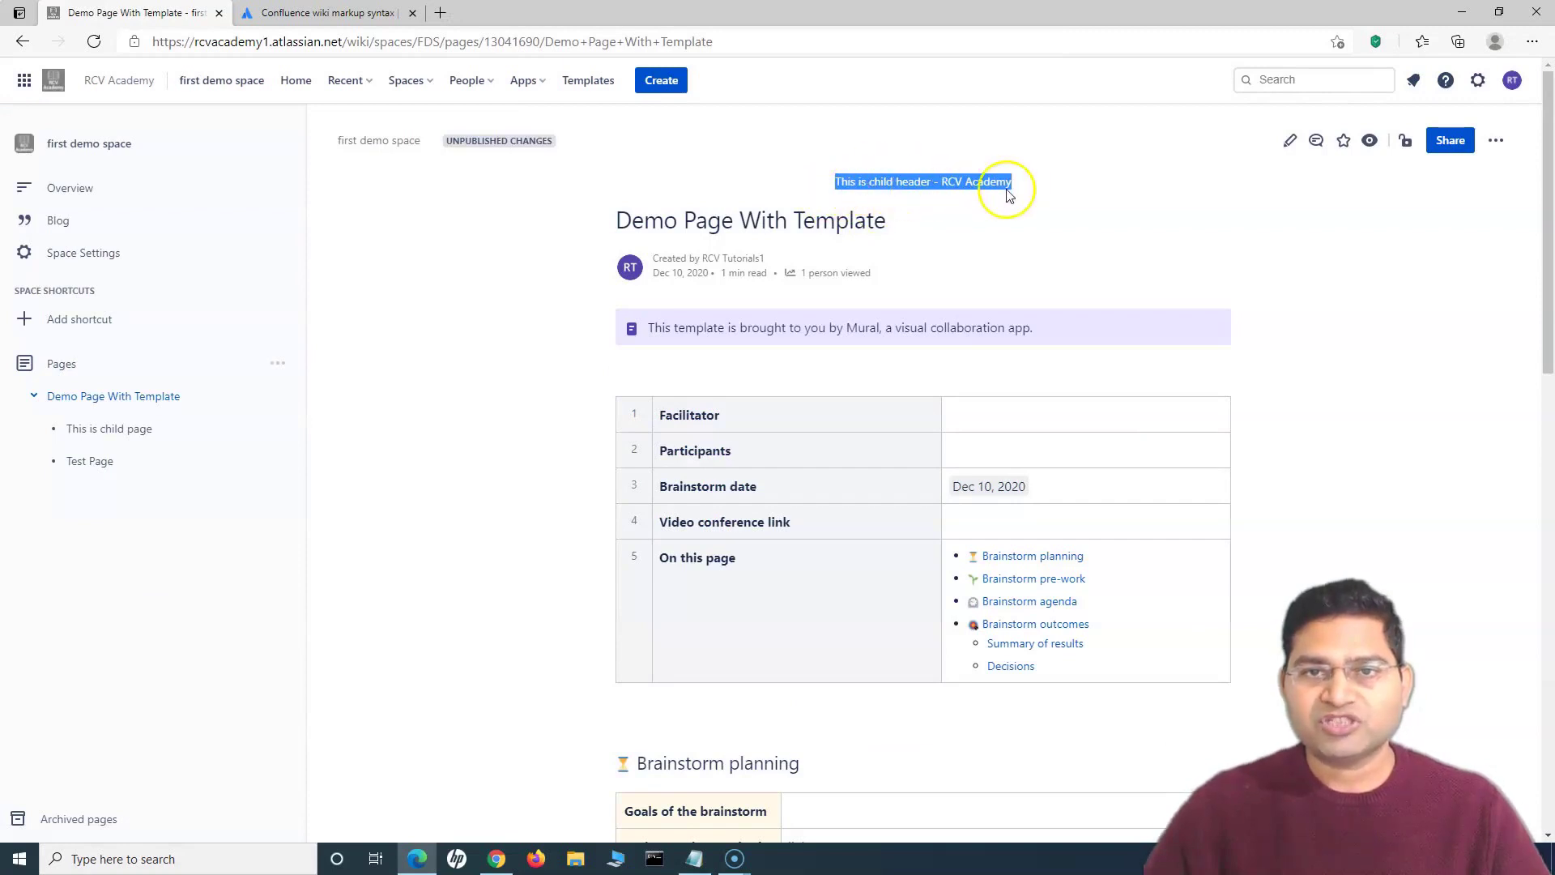
{"action": "scroll", "coordinate": [980, 446], "scroll_direction": "down", "scroll_amount": 15}
{"action": "left_click_drag", "start_coordinate": [1008, 838], "coordinate": [819, 817]}
{"action": "left_click", "coordinate": [969, 806]}
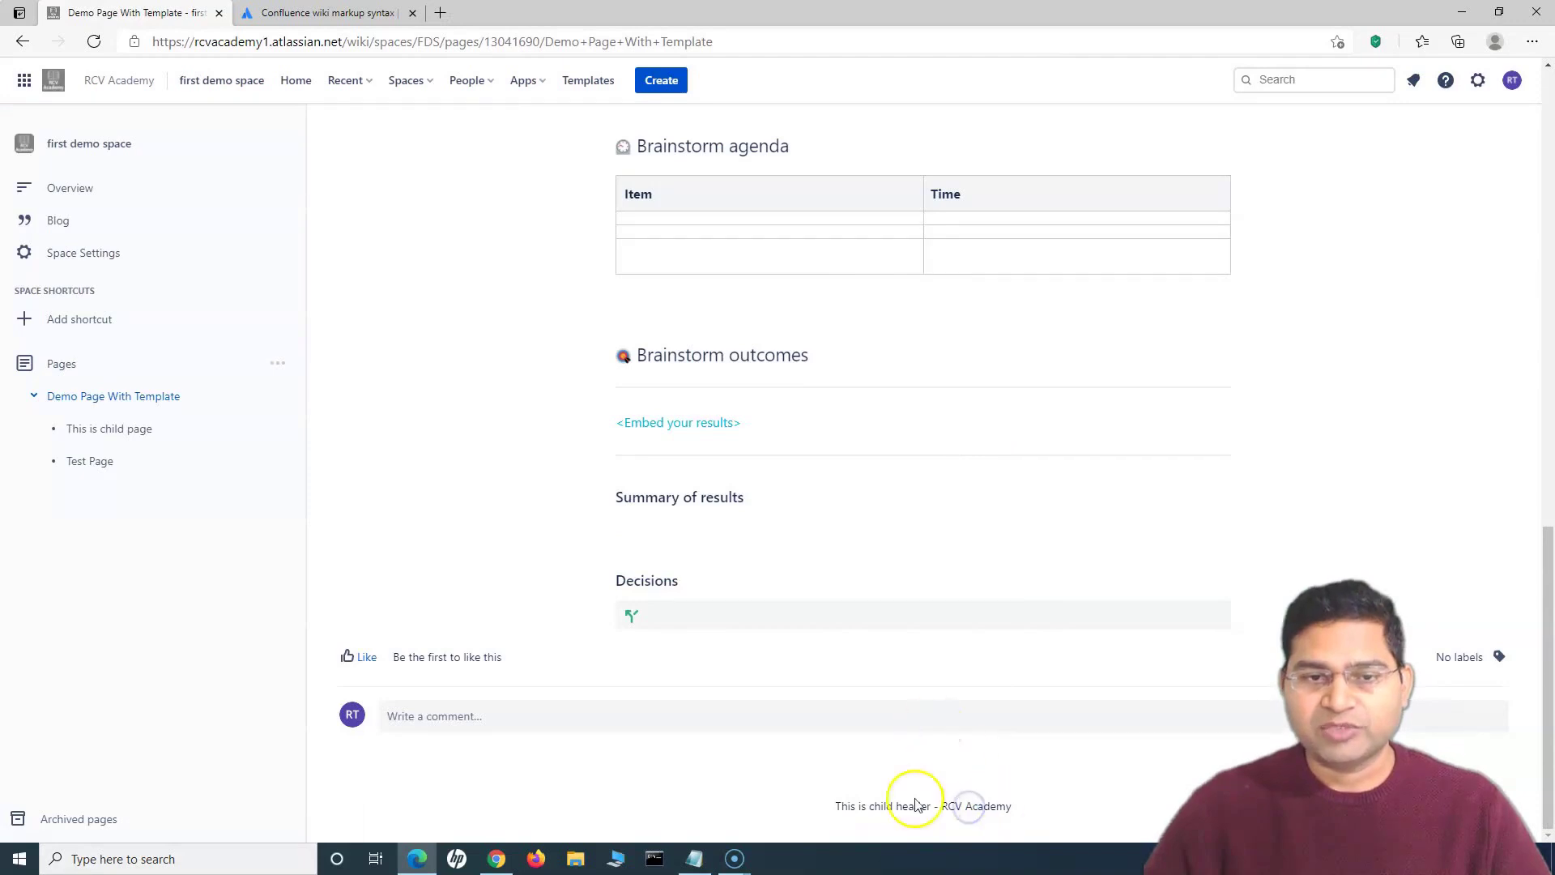
{"action": "scroll", "coordinate": [794, 597], "scroll_direction": "up", "scroll_amount": 15}
{"action": "left_click_drag", "start_coordinate": [824, 181], "coordinate": [1042, 183]}
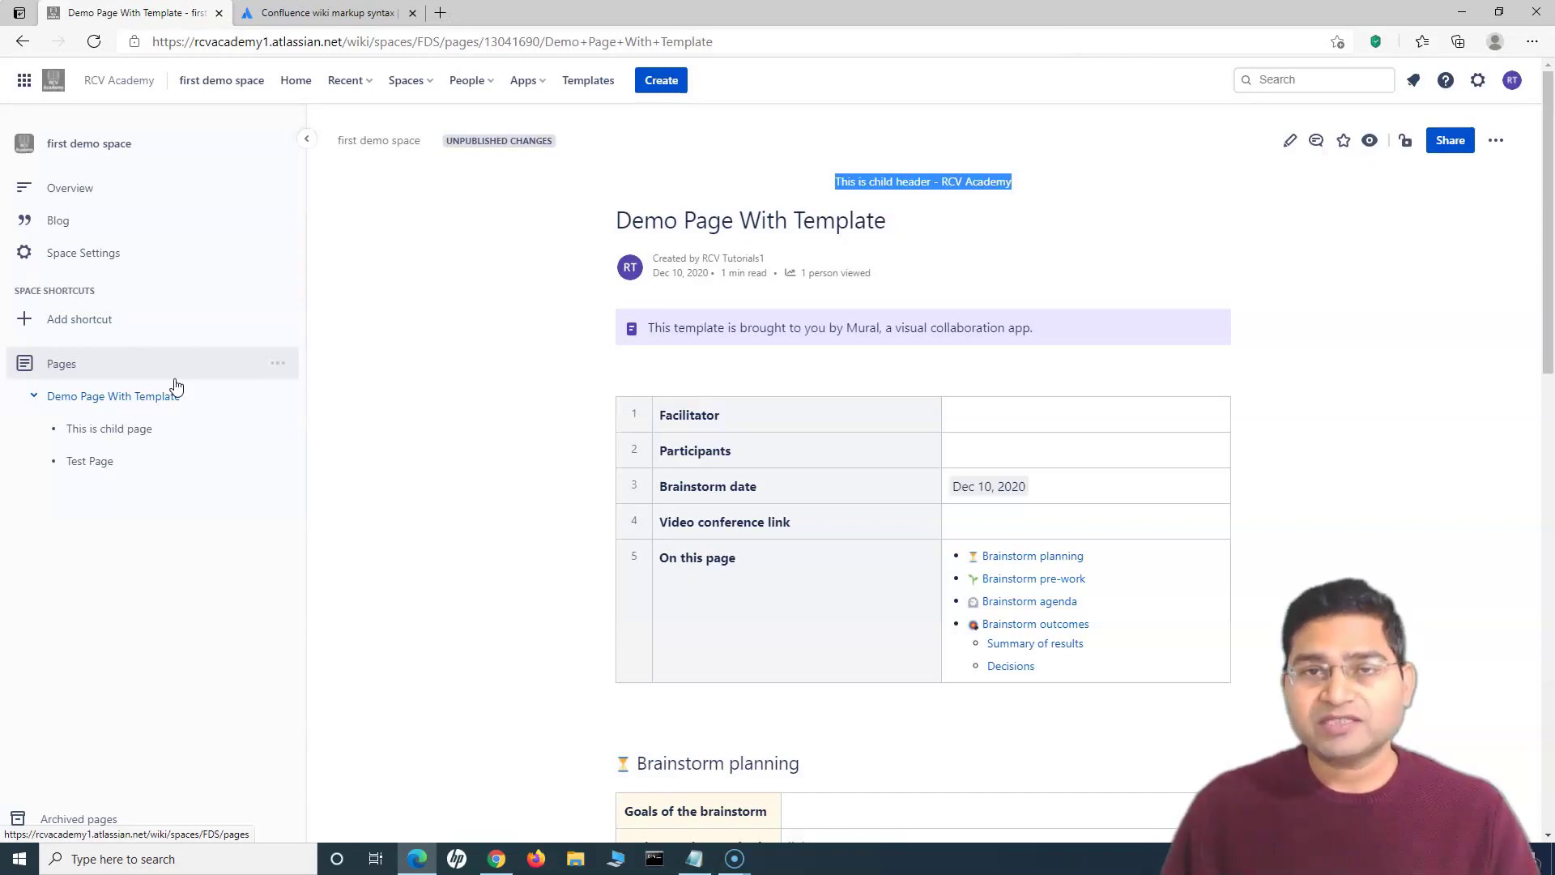
{"action": "left_click", "coordinate": [1049, 184]}
{"action": "left_click_drag", "start_coordinate": [835, 183], "coordinate": [1012, 183]}
{"action": "left_click", "coordinate": [1037, 193]}
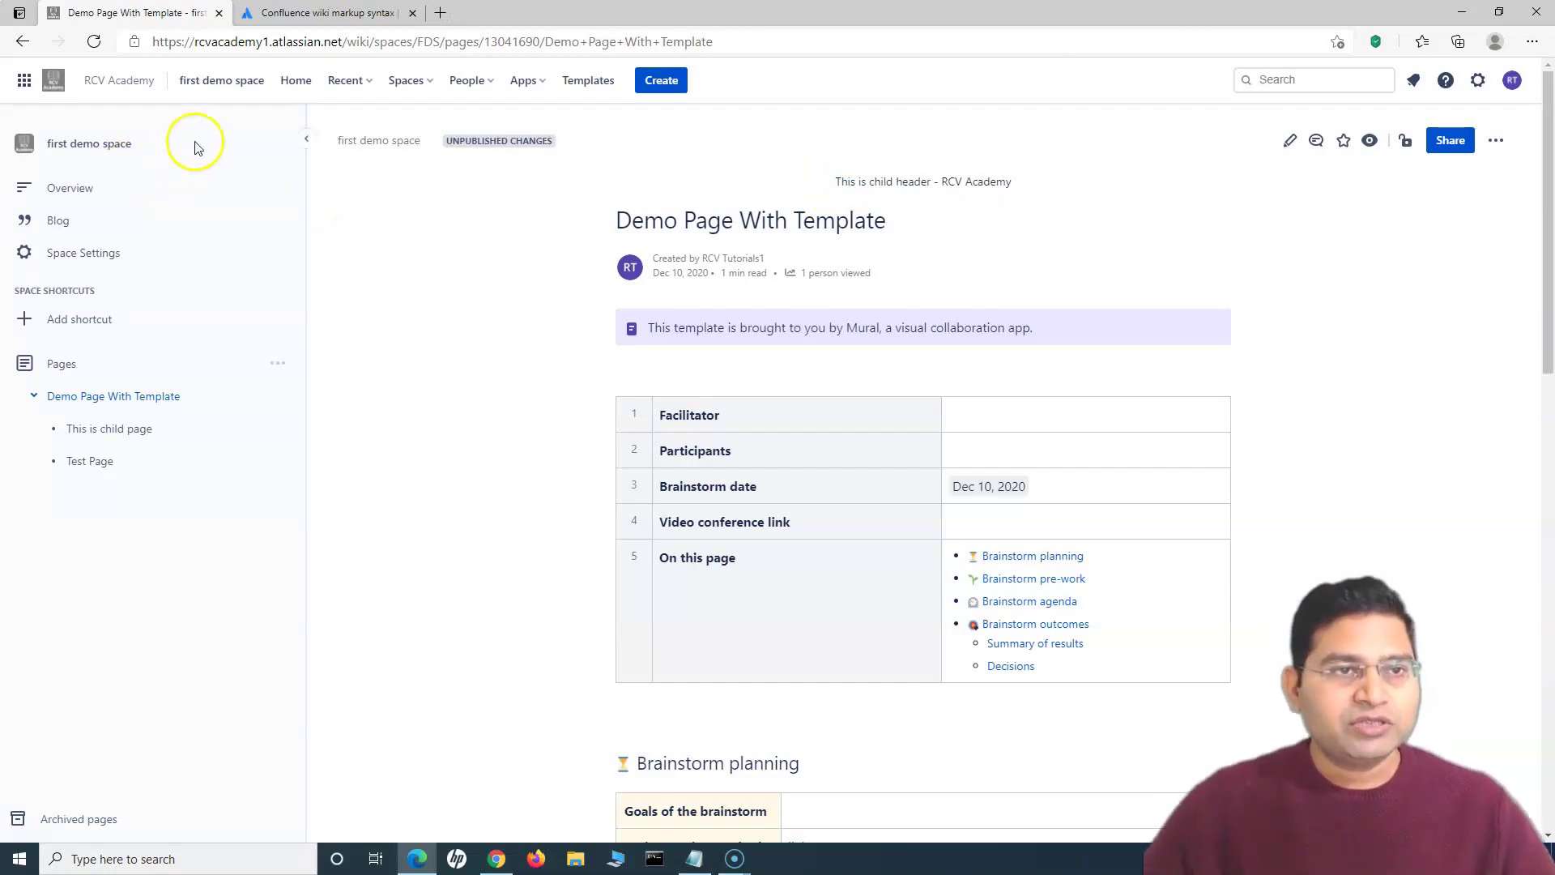
Step: Open the site-wide header and footer settings and review the header and footer text there
{"action": "left_click", "coordinate": [296, 95]}
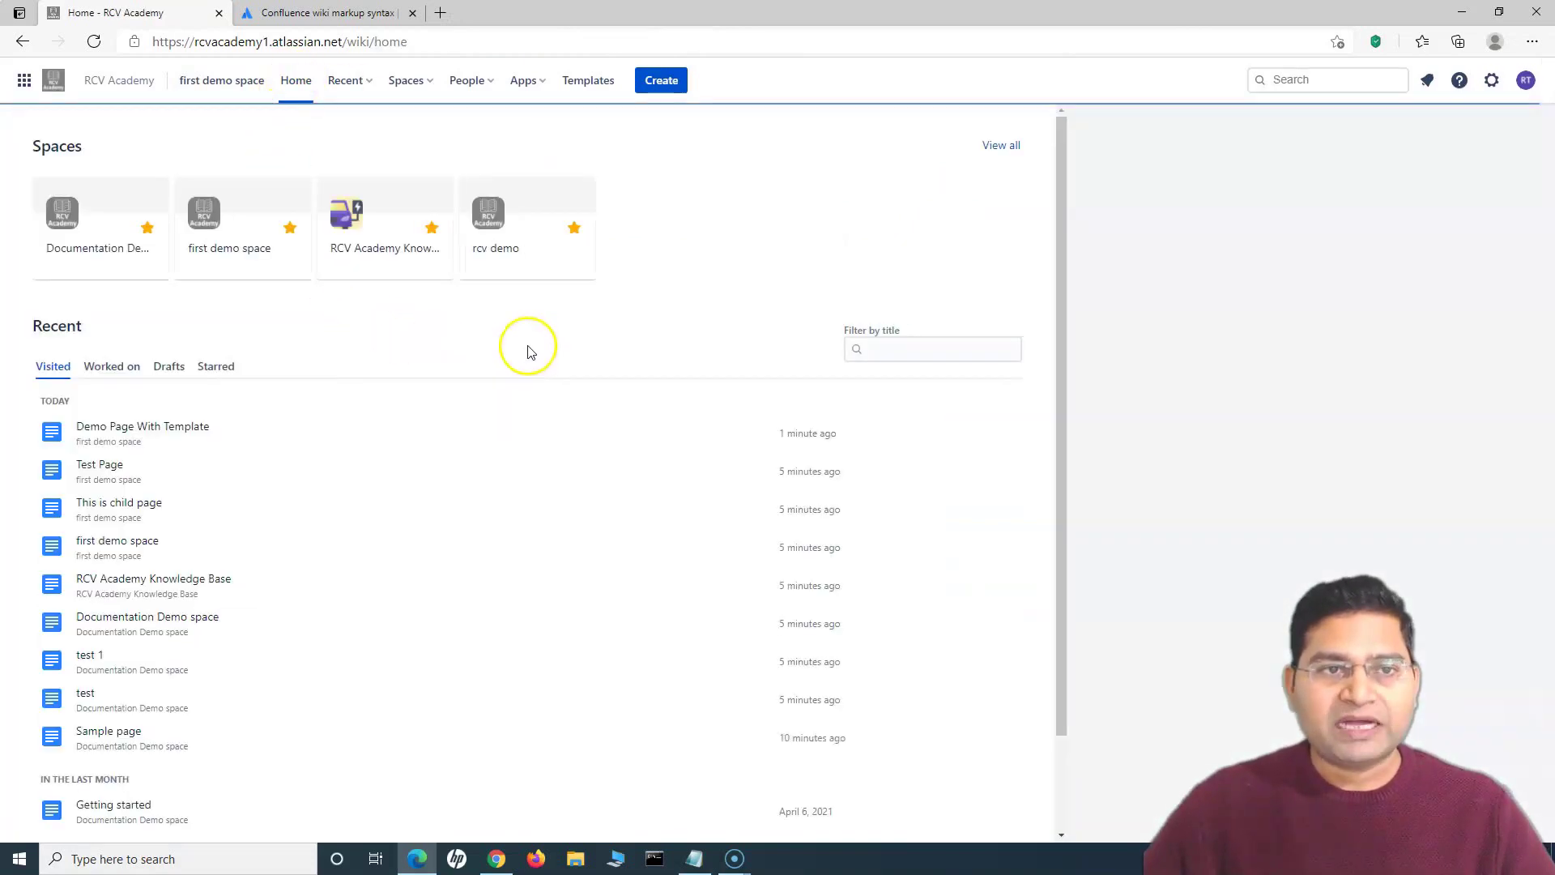
{"action": "left_click", "coordinate": [1489, 82]}
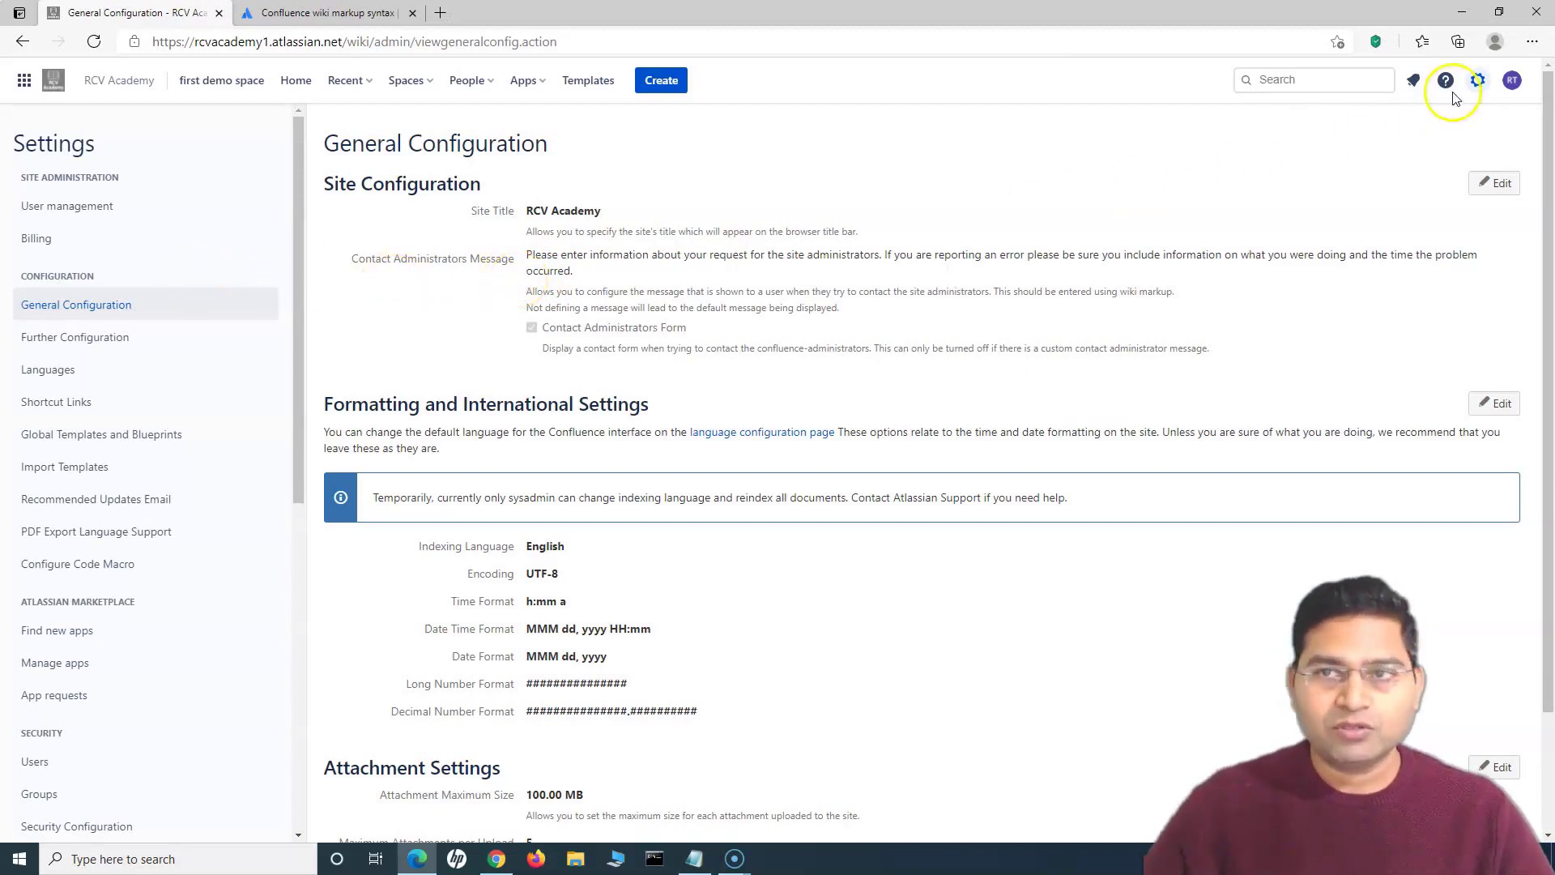
{"action": "scroll", "coordinate": [209, 719], "scroll_direction": "down", "scroll_amount": 8}
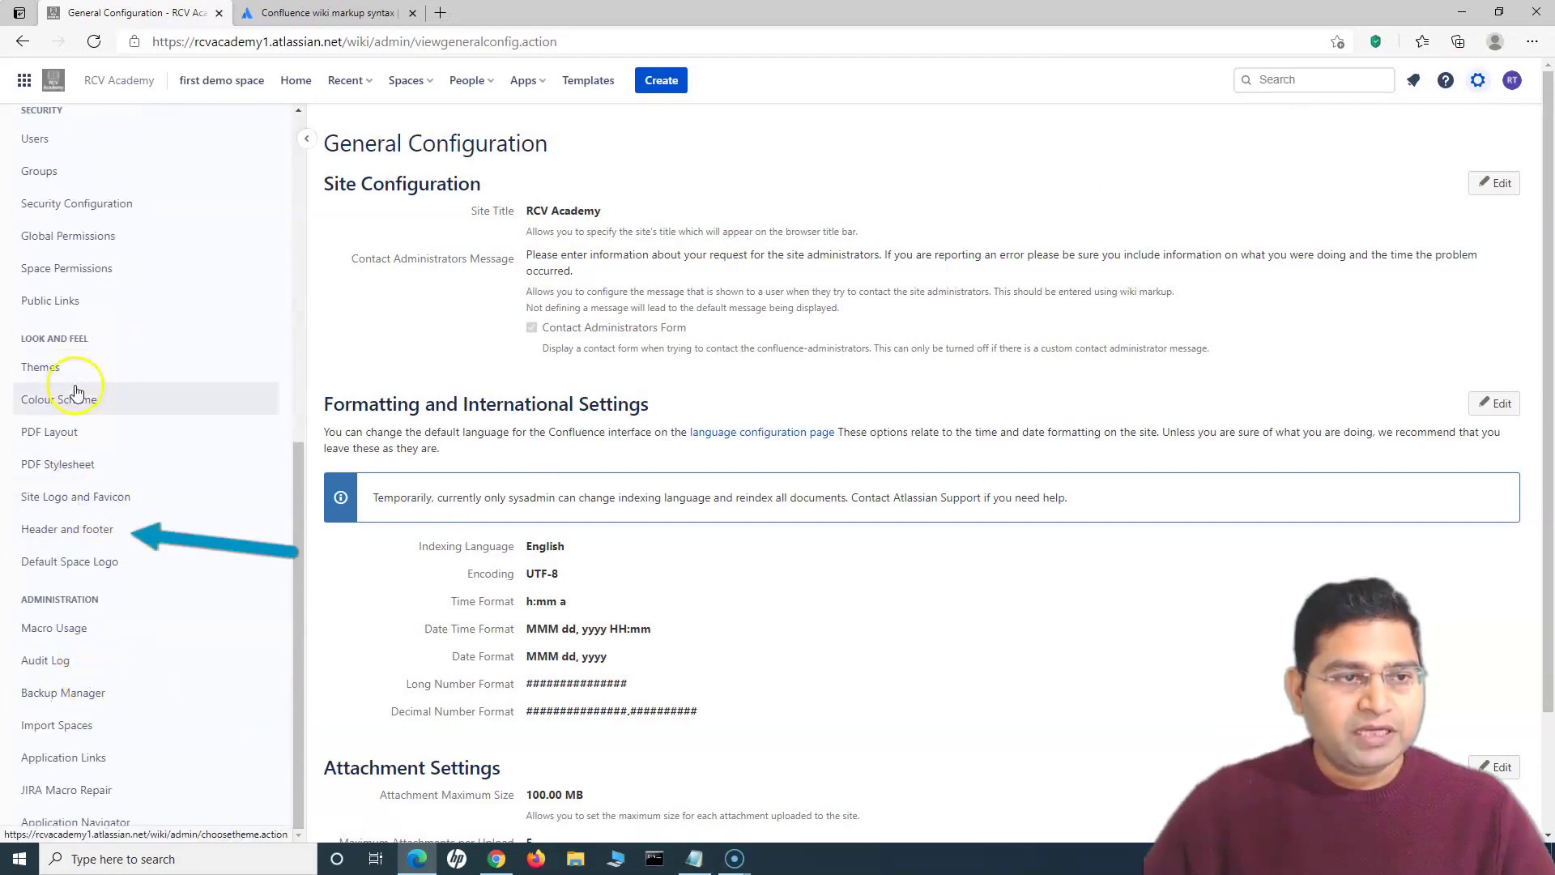
{"action": "left_click", "coordinate": [87, 533]}
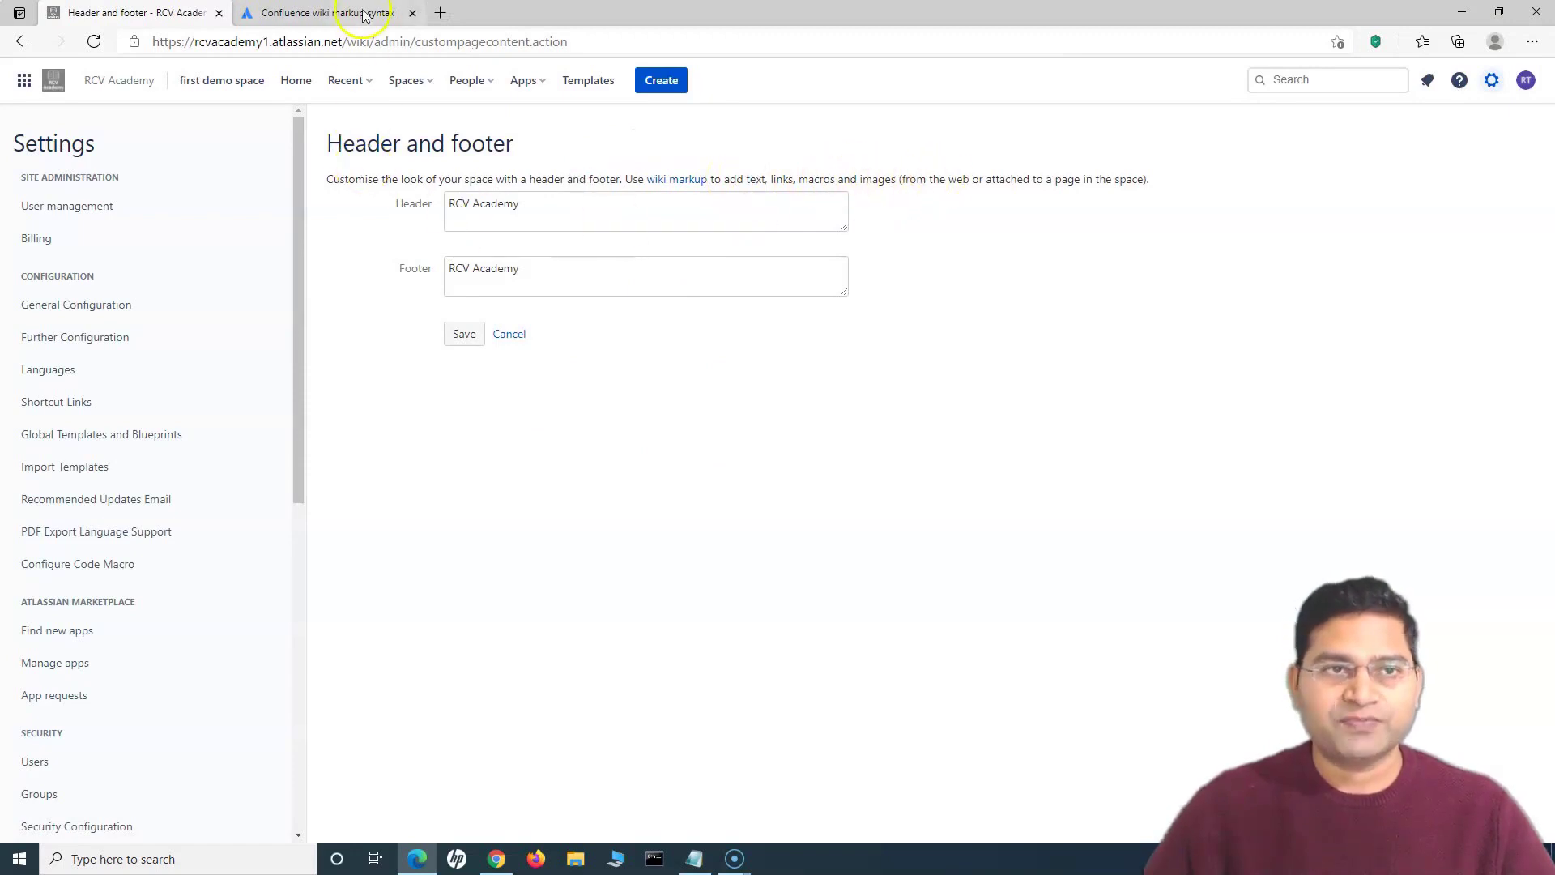
{"action": "mouse_move", "coordinate": [552, 205]}
{"action": "left_mouse_down"}
{"action": "mouse_move", "coordinate": [410, 203]}
{"action": "mouse_move", "coordinate": [539, 209]}
{"action": "left_mouse_up"}
{"action": "left_click", "coordinate": [599, 204]}
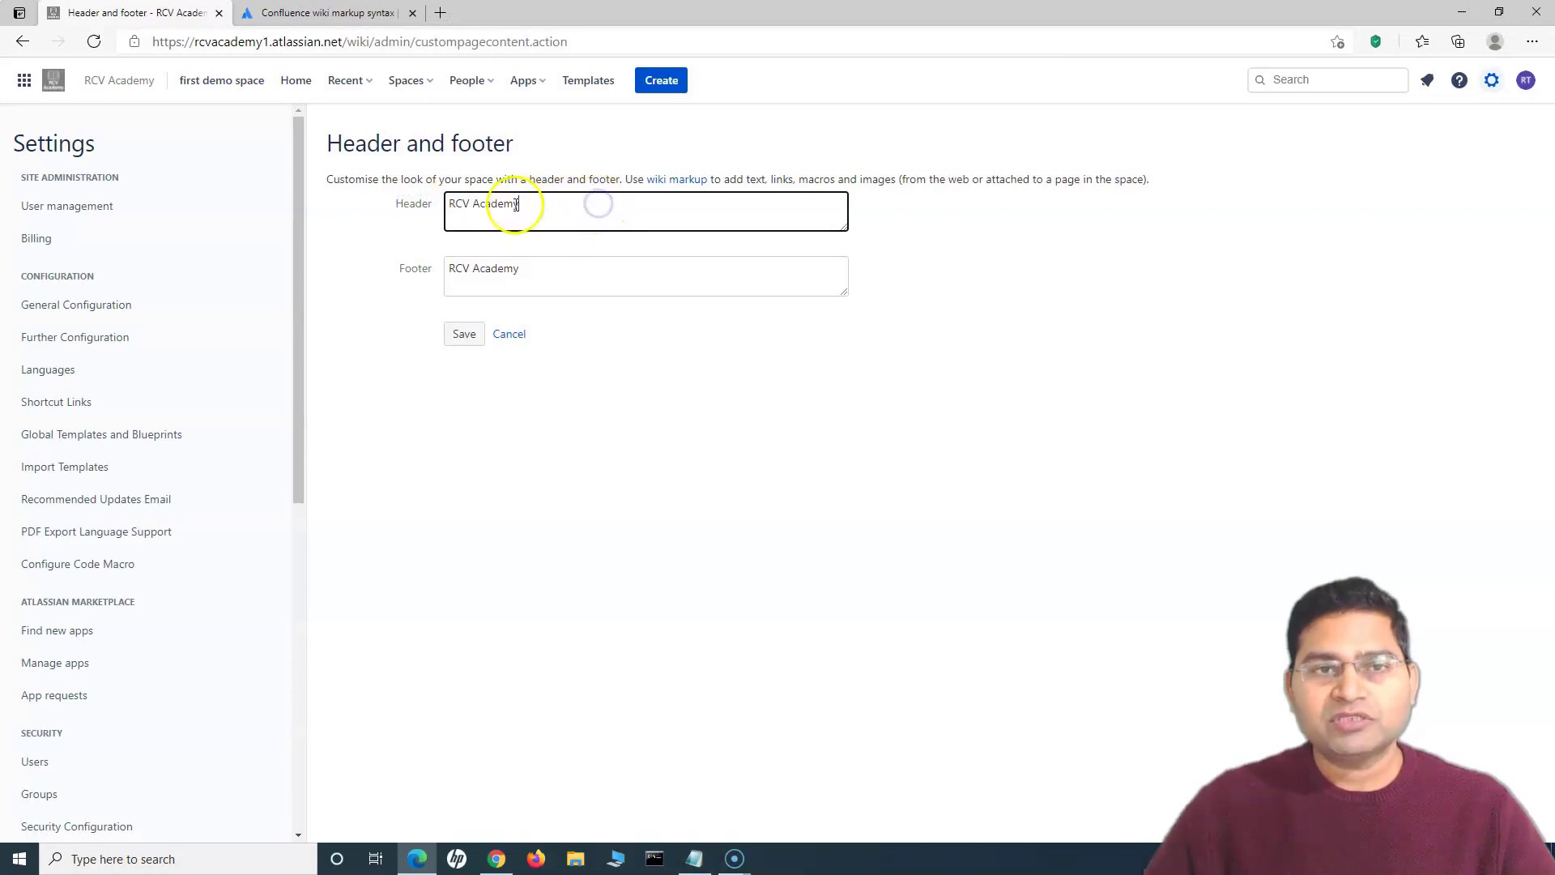
{"action": "left_click_drag", "start_coordinate": [516, 205], "coordinate": [528, 264]}
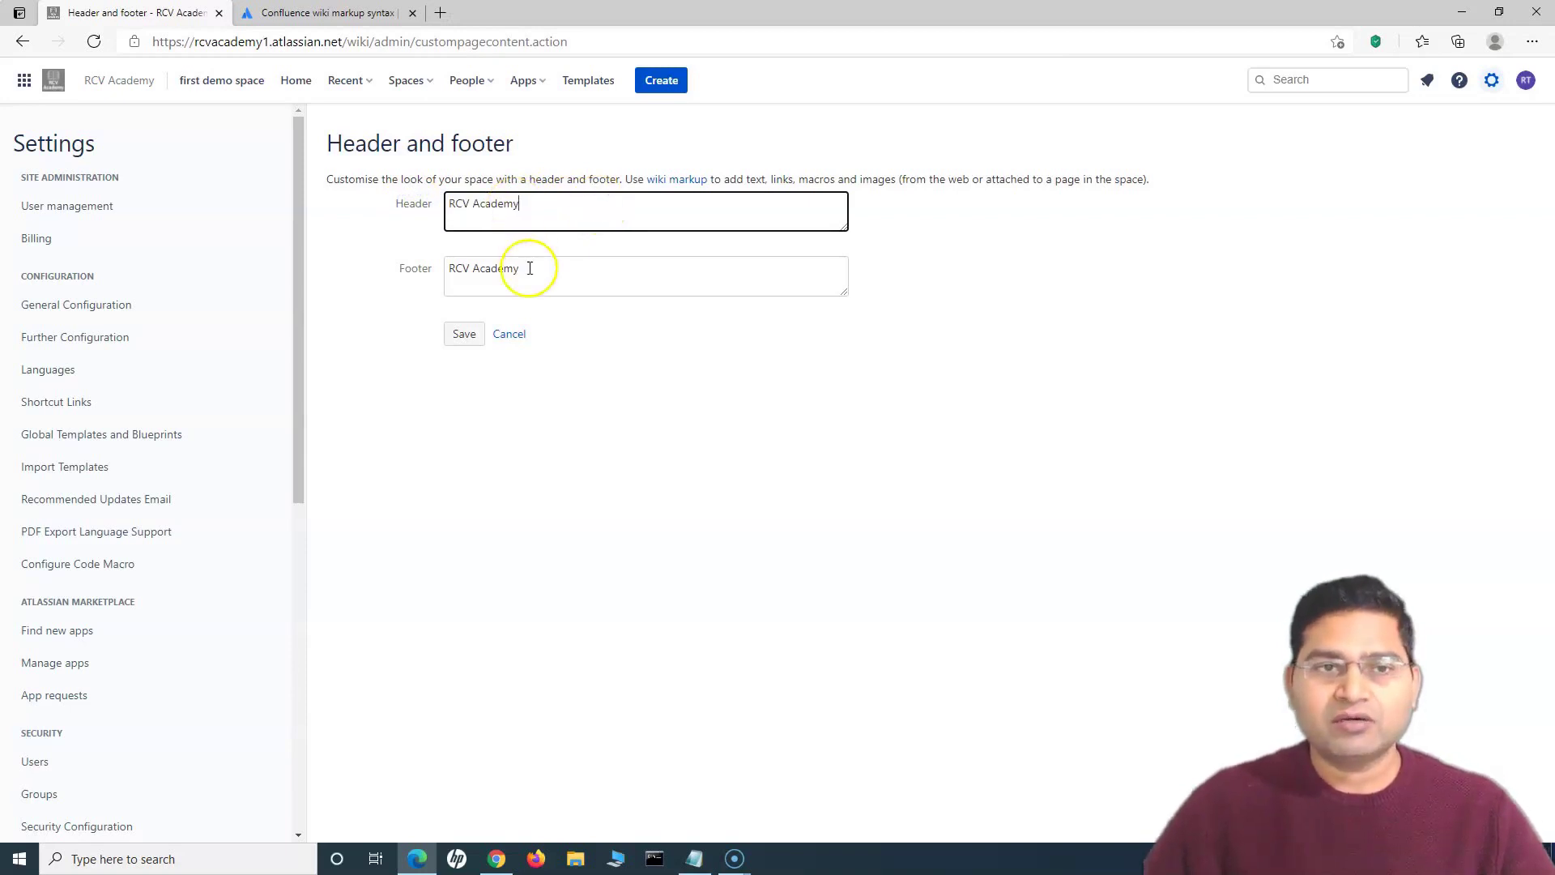
{"action": "left_click", "coordinate": [635, 210]}
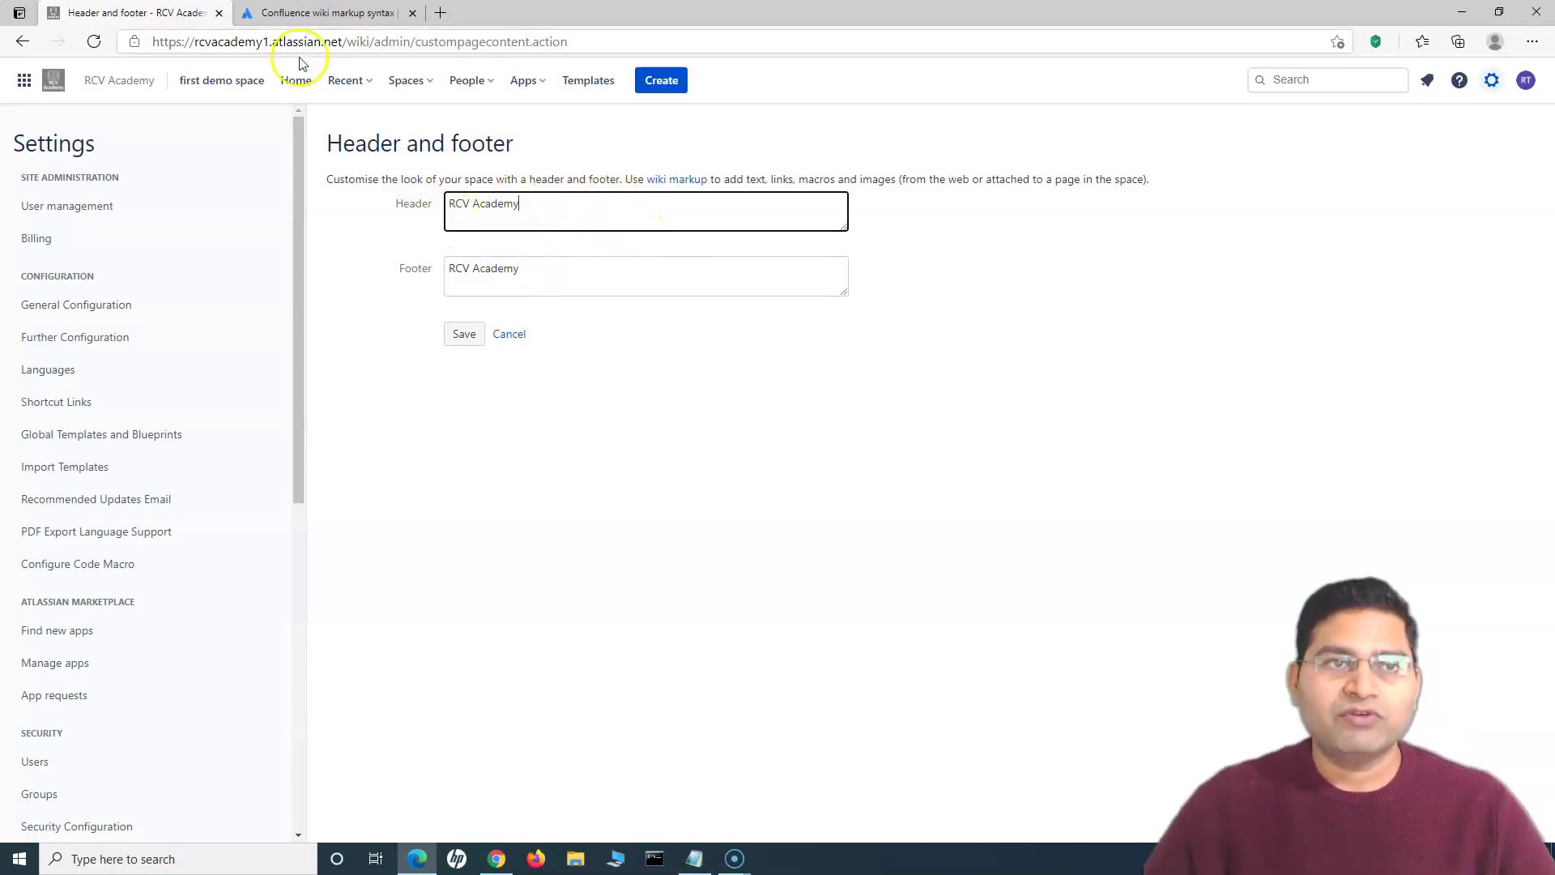
{"action": "left_click_drag", "start_coordinate": [545, 208], "coordinate": [417, 204]}
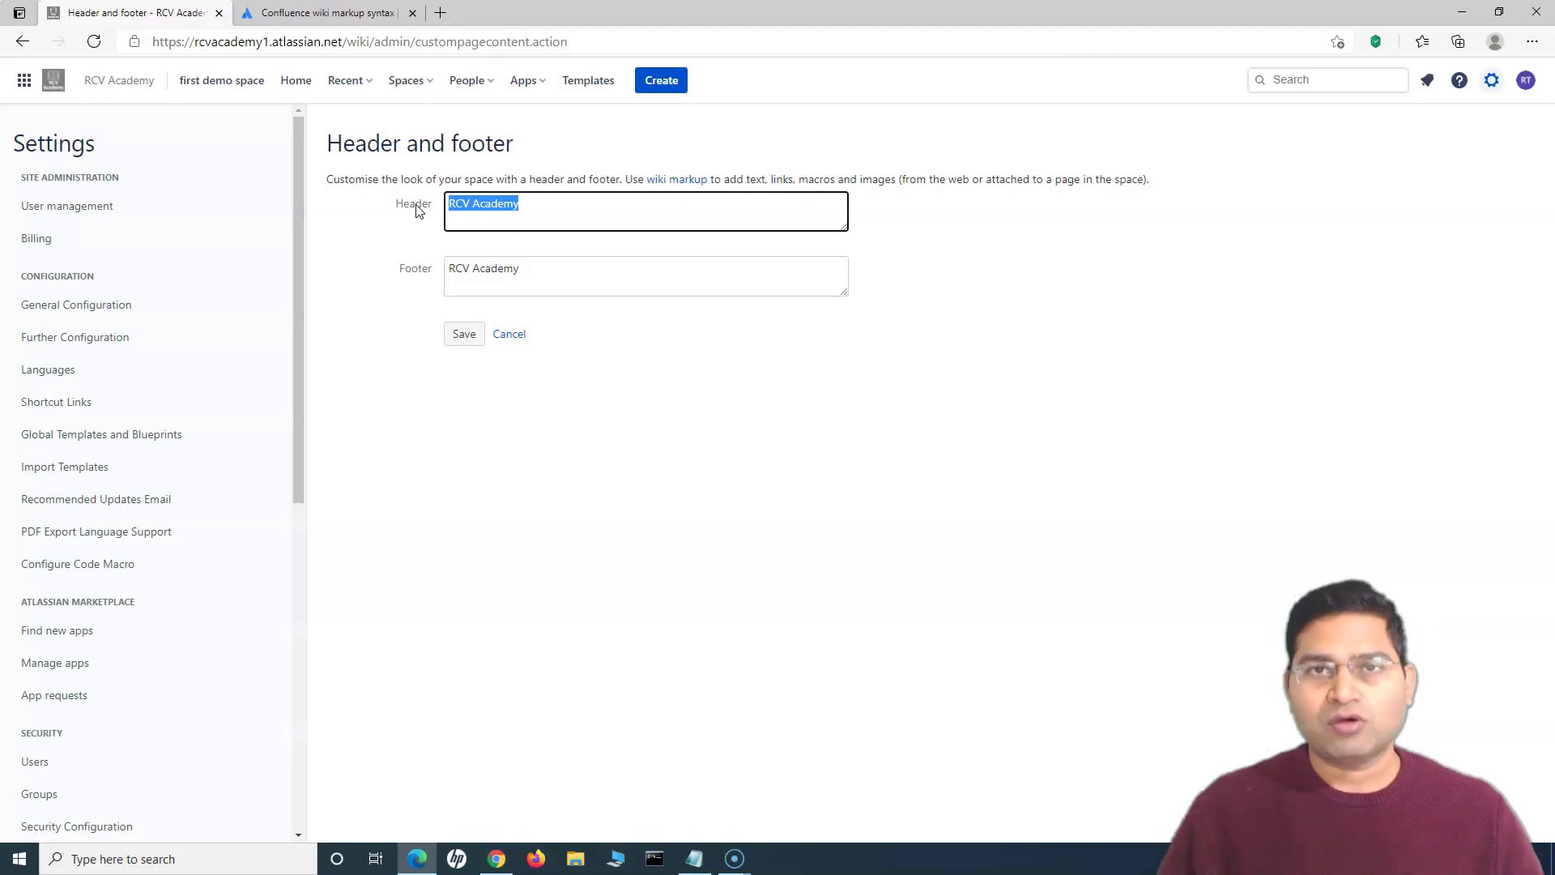
Step: Look up the heading syntax in the Confluence wiki markup reference
{"action": "left_click", "coordinate": [328, 13]}
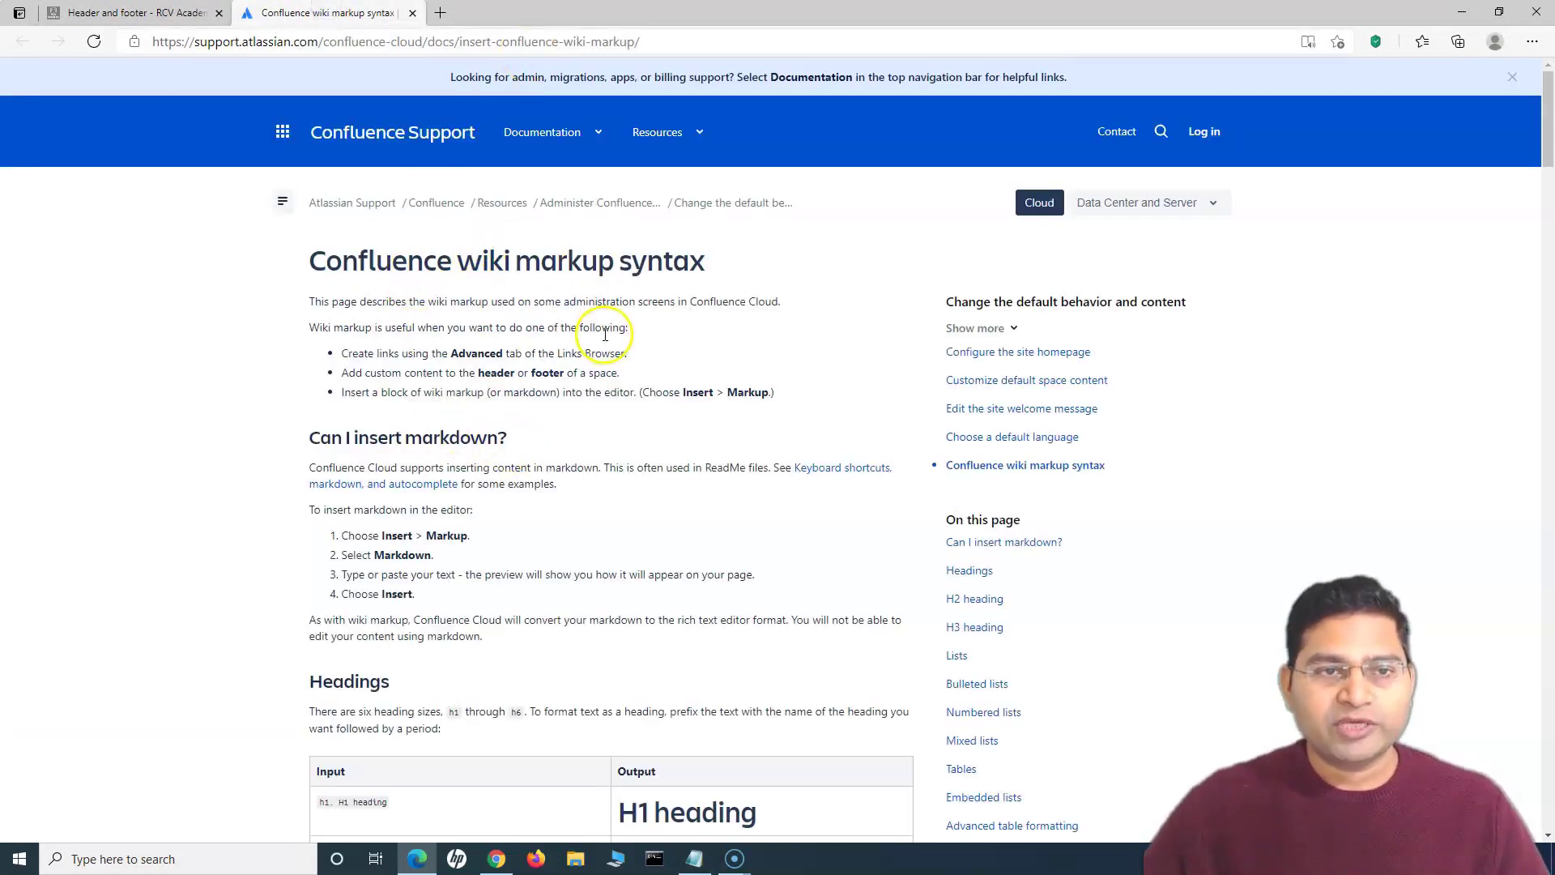
{"action": "scroll", "coordinate": [582, 495], "scroll_direction": "down", "scroll_amount": 4}
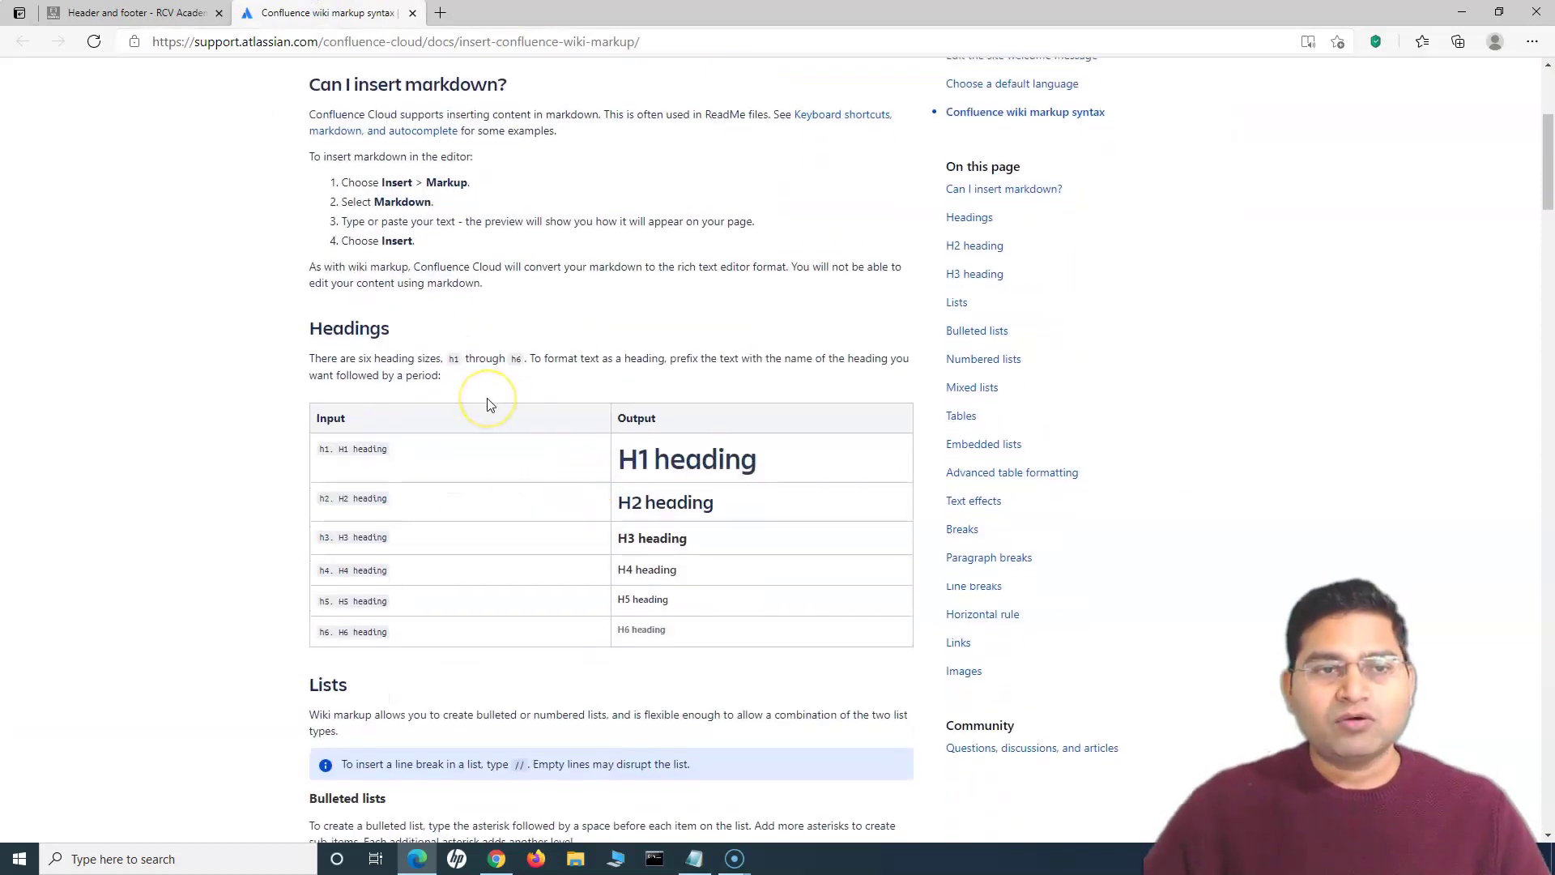
{"action": "left_click", "coordinate": [385, 462]}
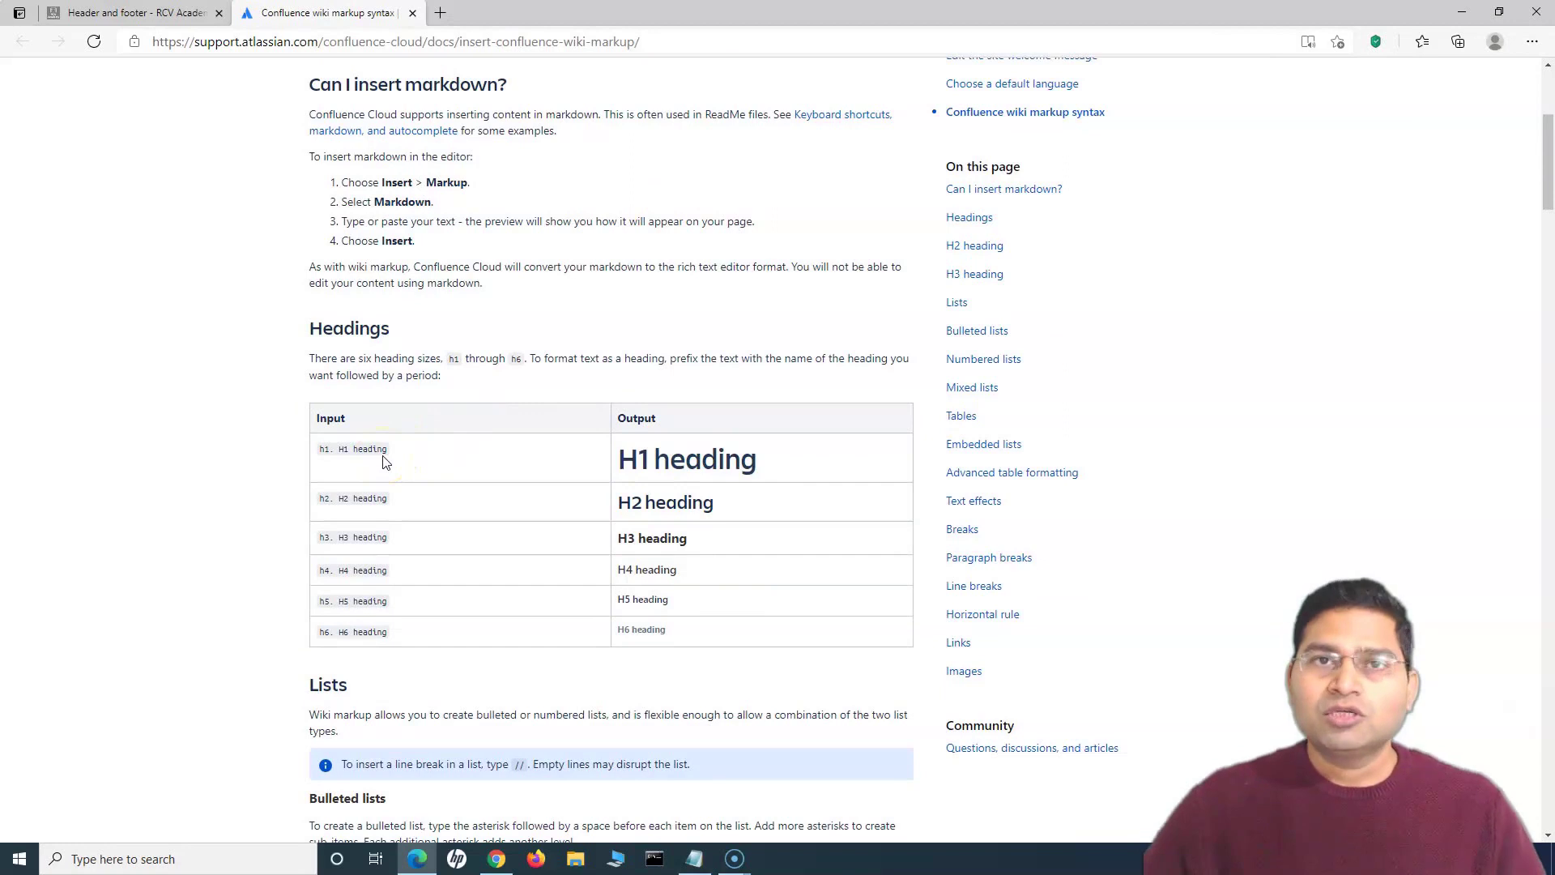
{"action": "left_click", "coordinate": [322, 451]}
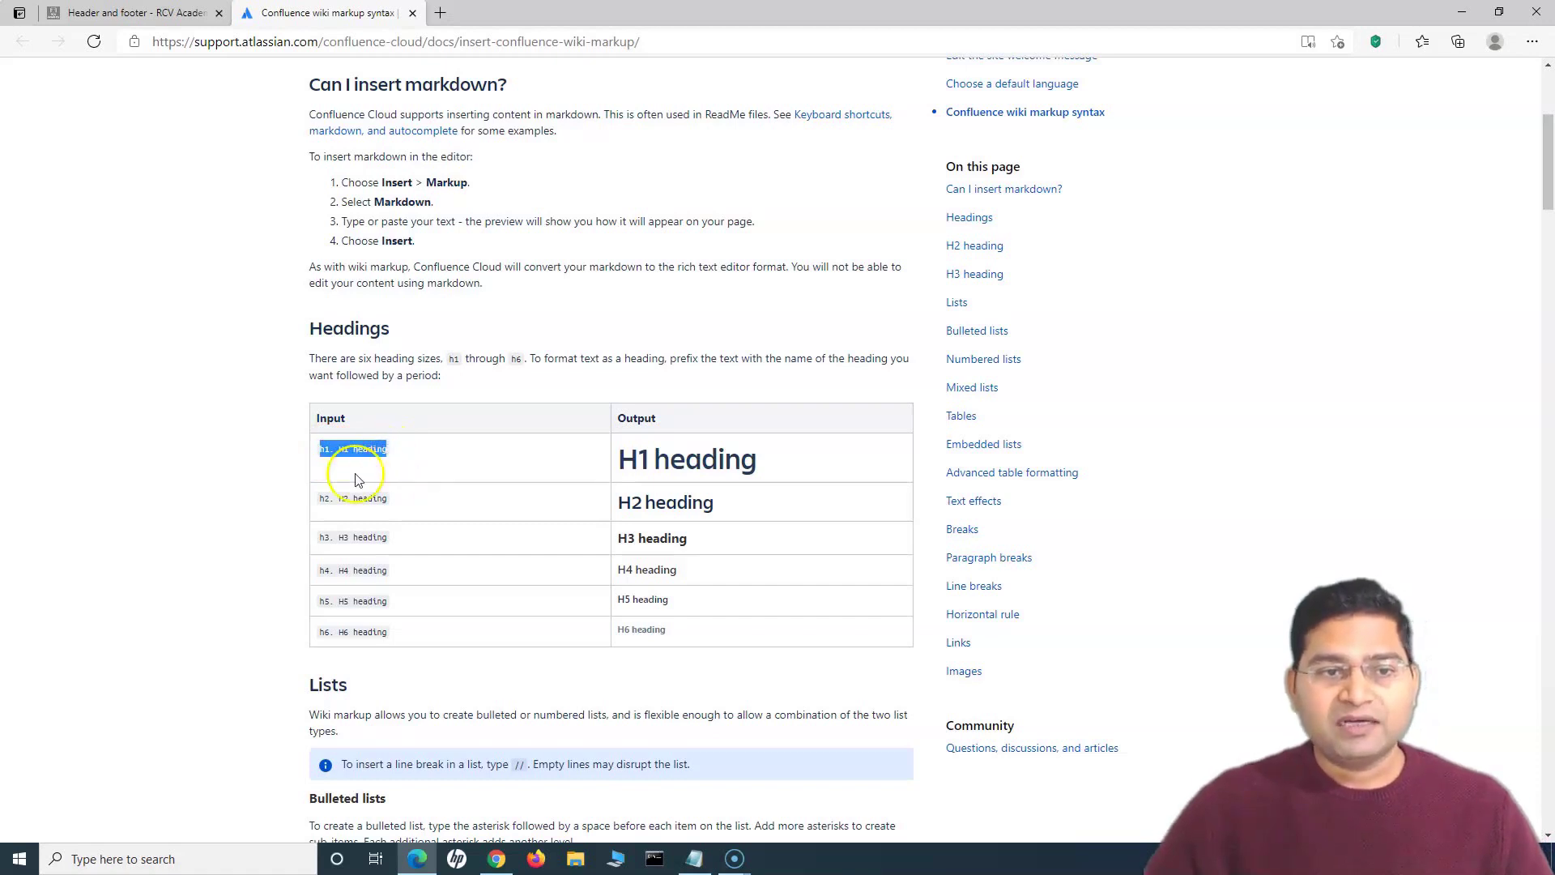
{"action": "left_click_drag", "start_coordinate": [406, 458], "coordinate": [320, 458]}
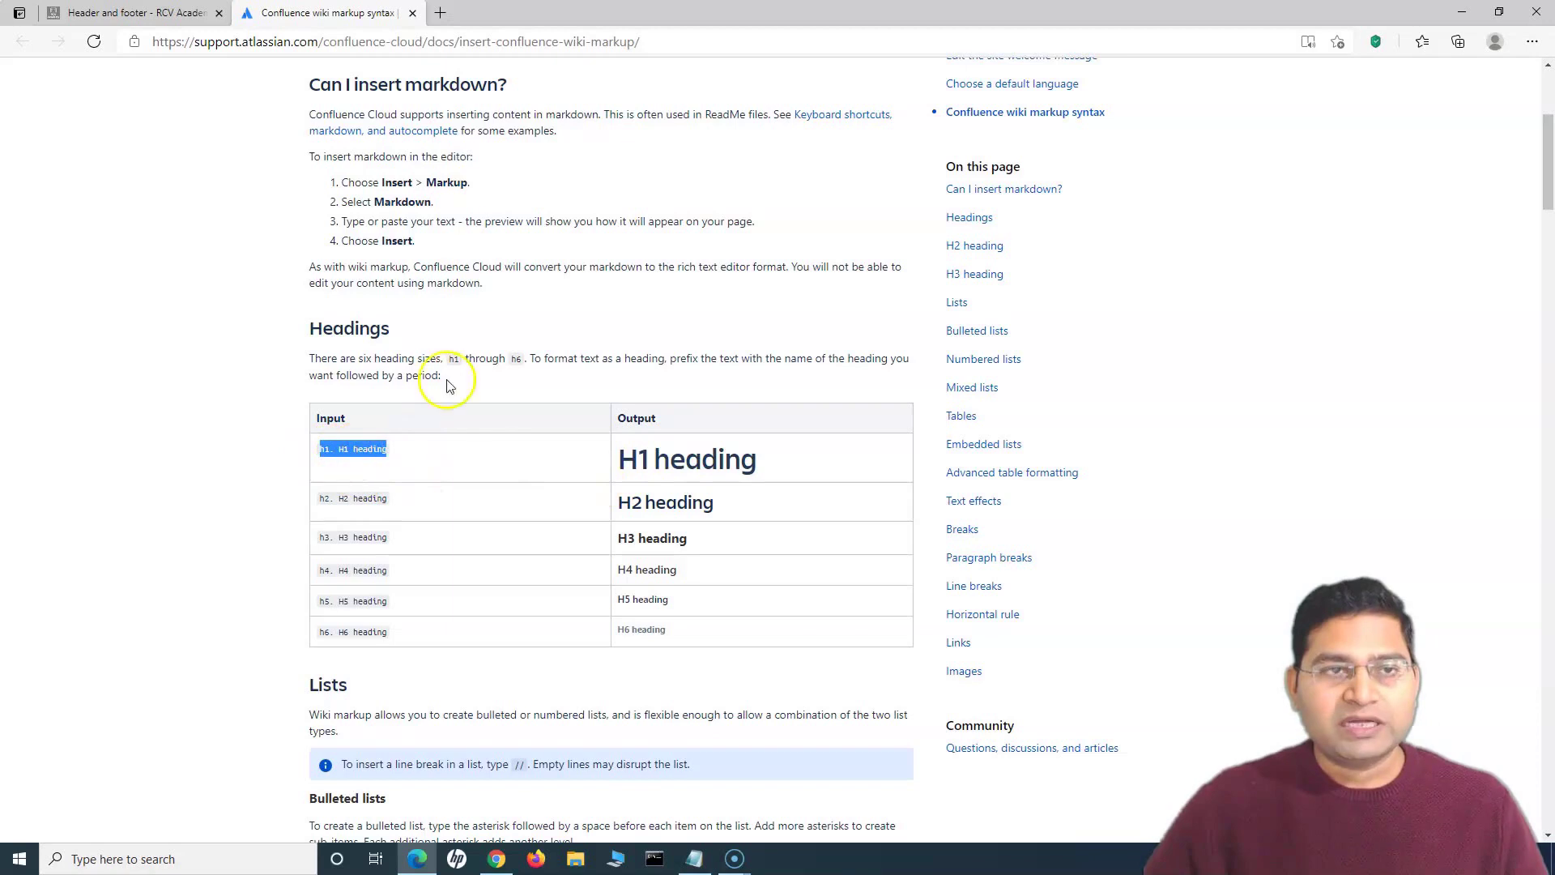
Step: Set the site header to "h1. RCV Academy" and the site footer to "h4. RCV Academy", and save the settings
{"action": "left_click", "coordinate": [138, 13]}
{"action": "left_click", "coordinate": [469, 204]}
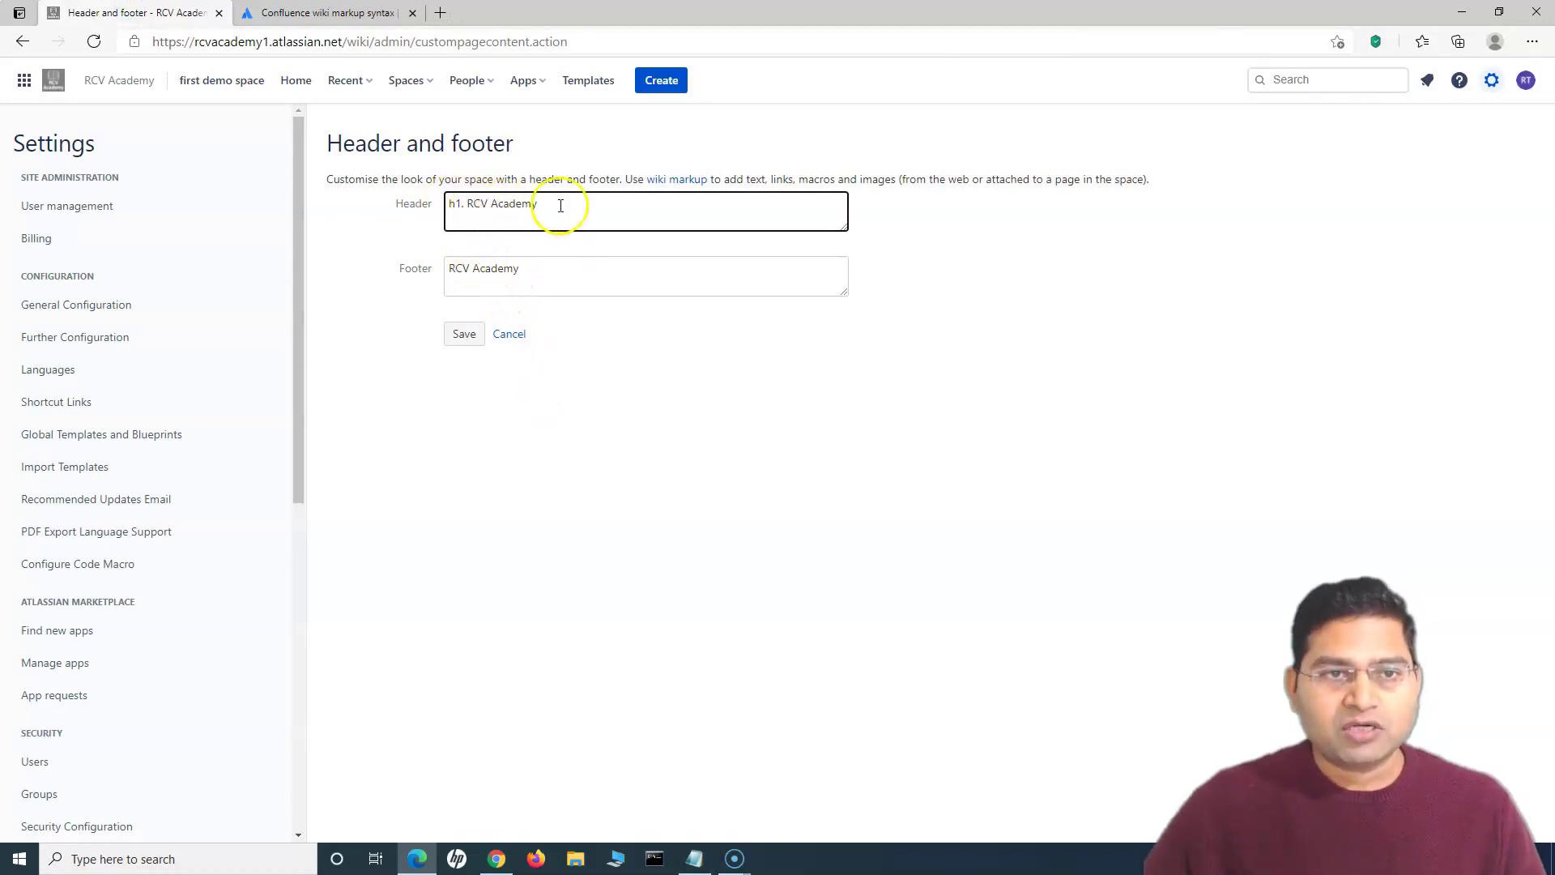
{"action": "left_click", "coordinate": [450, 268]}
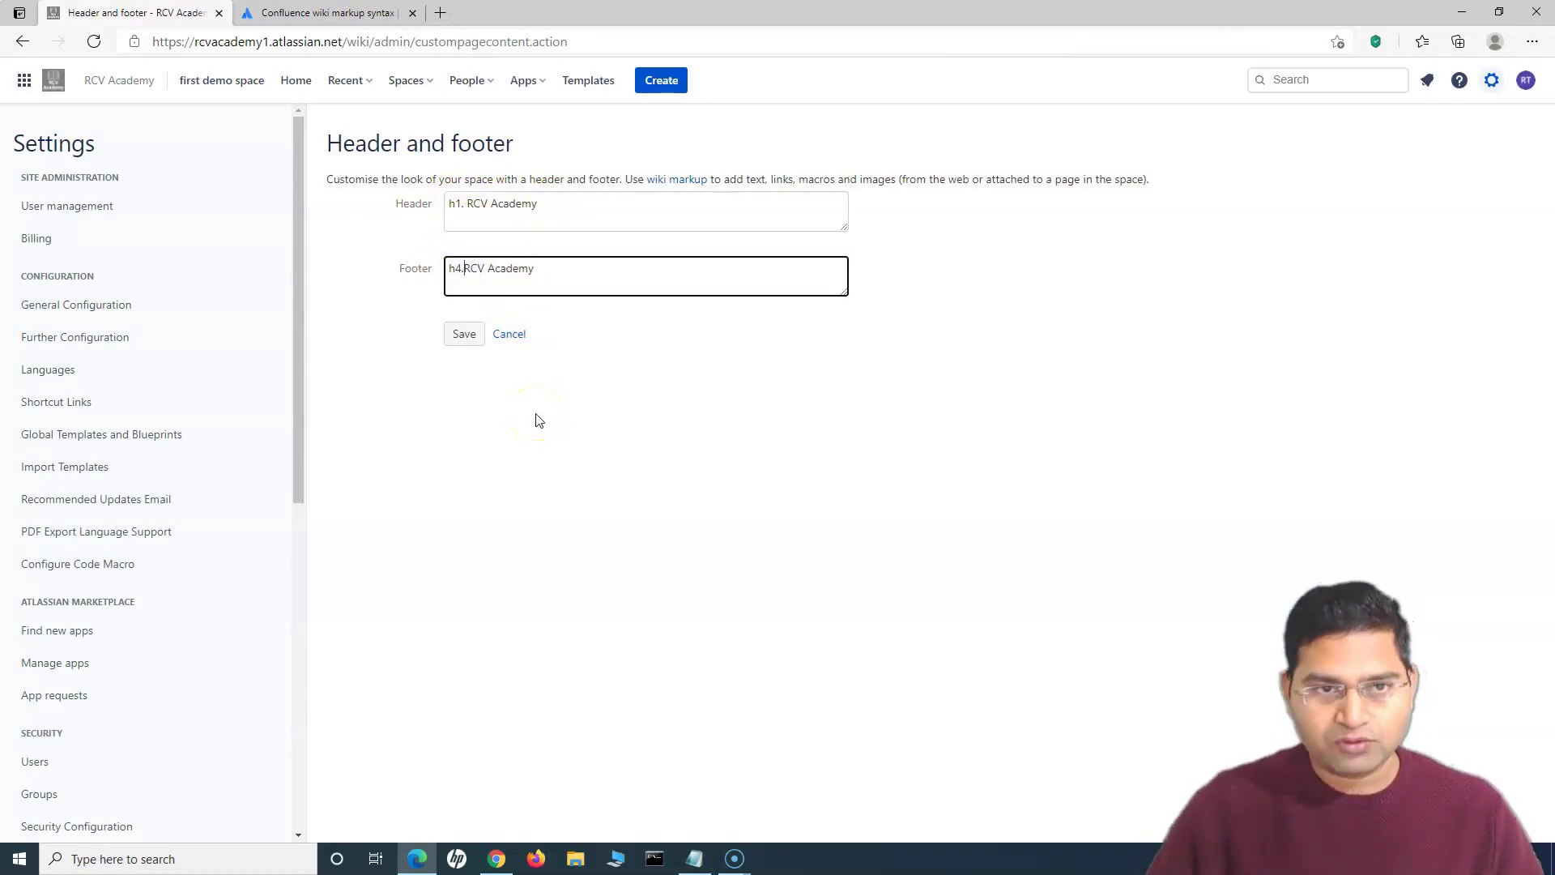
{"action": "type", "text": "h4."}
{"action": "left_click", "coordinate": [462, 337]}
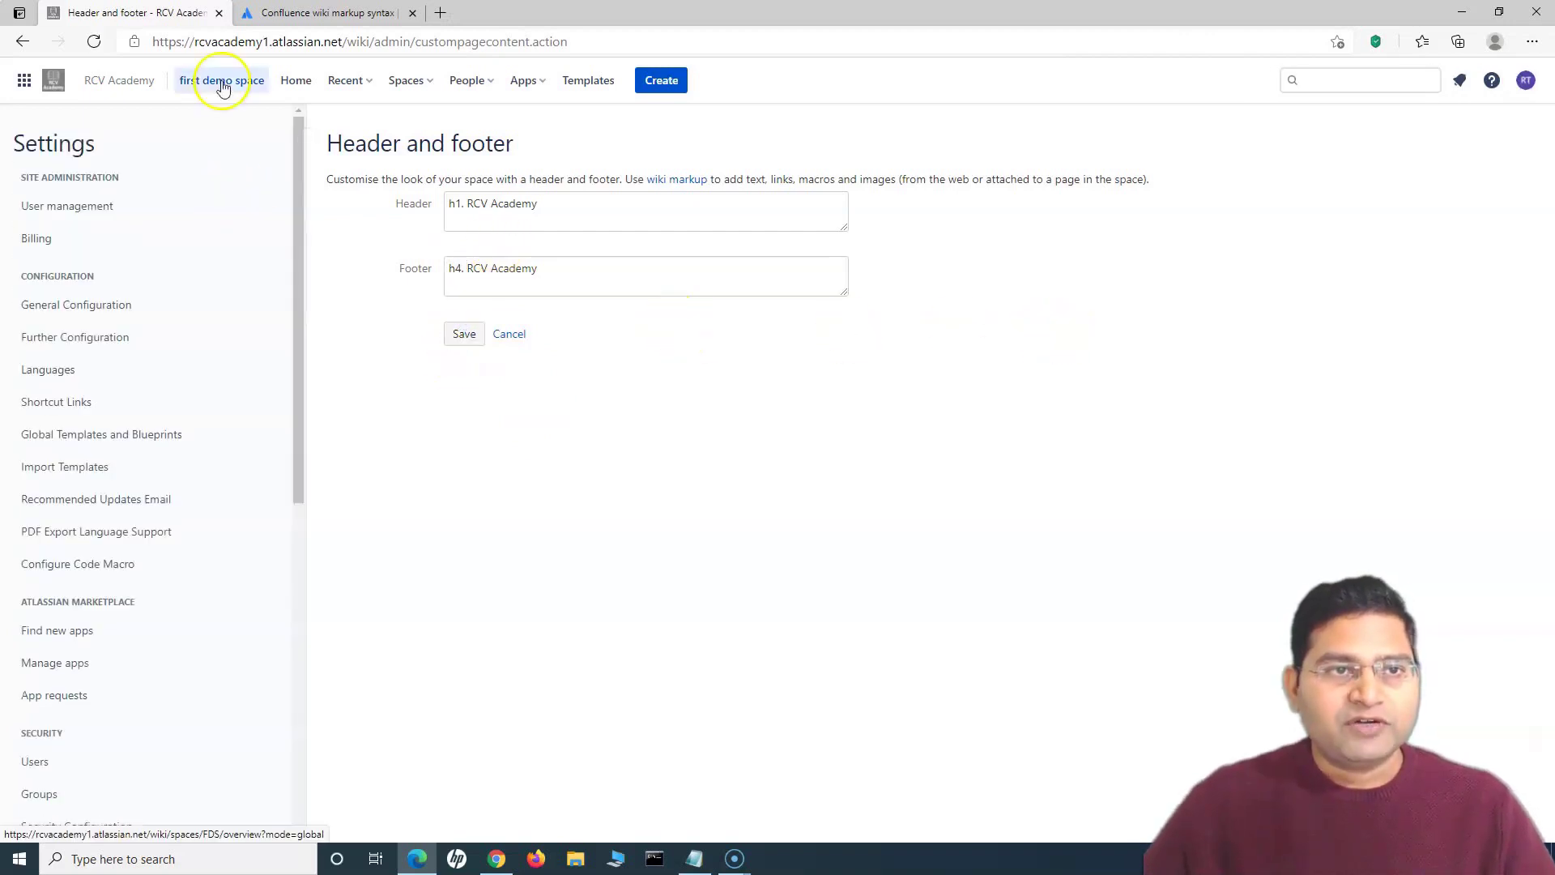
Step: Create a page titled "Sample page" in the RCV Academy Knowledge Base space and publish it
{"action": "left_click", "coordinate": [296, 80]}
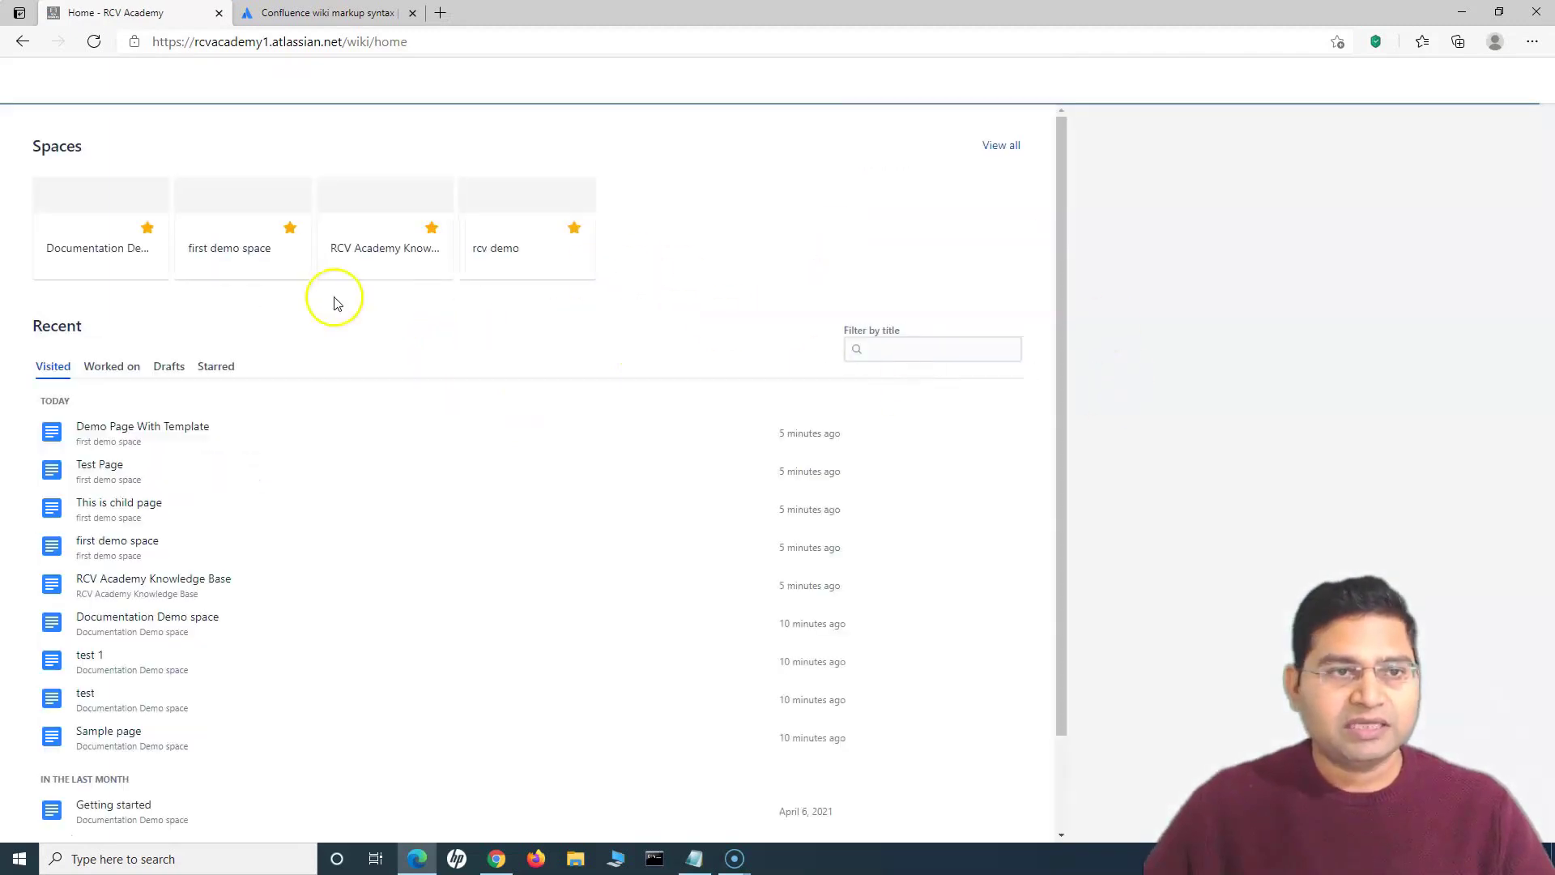
{"action": "left_click", "coordinate": [380, 256]}
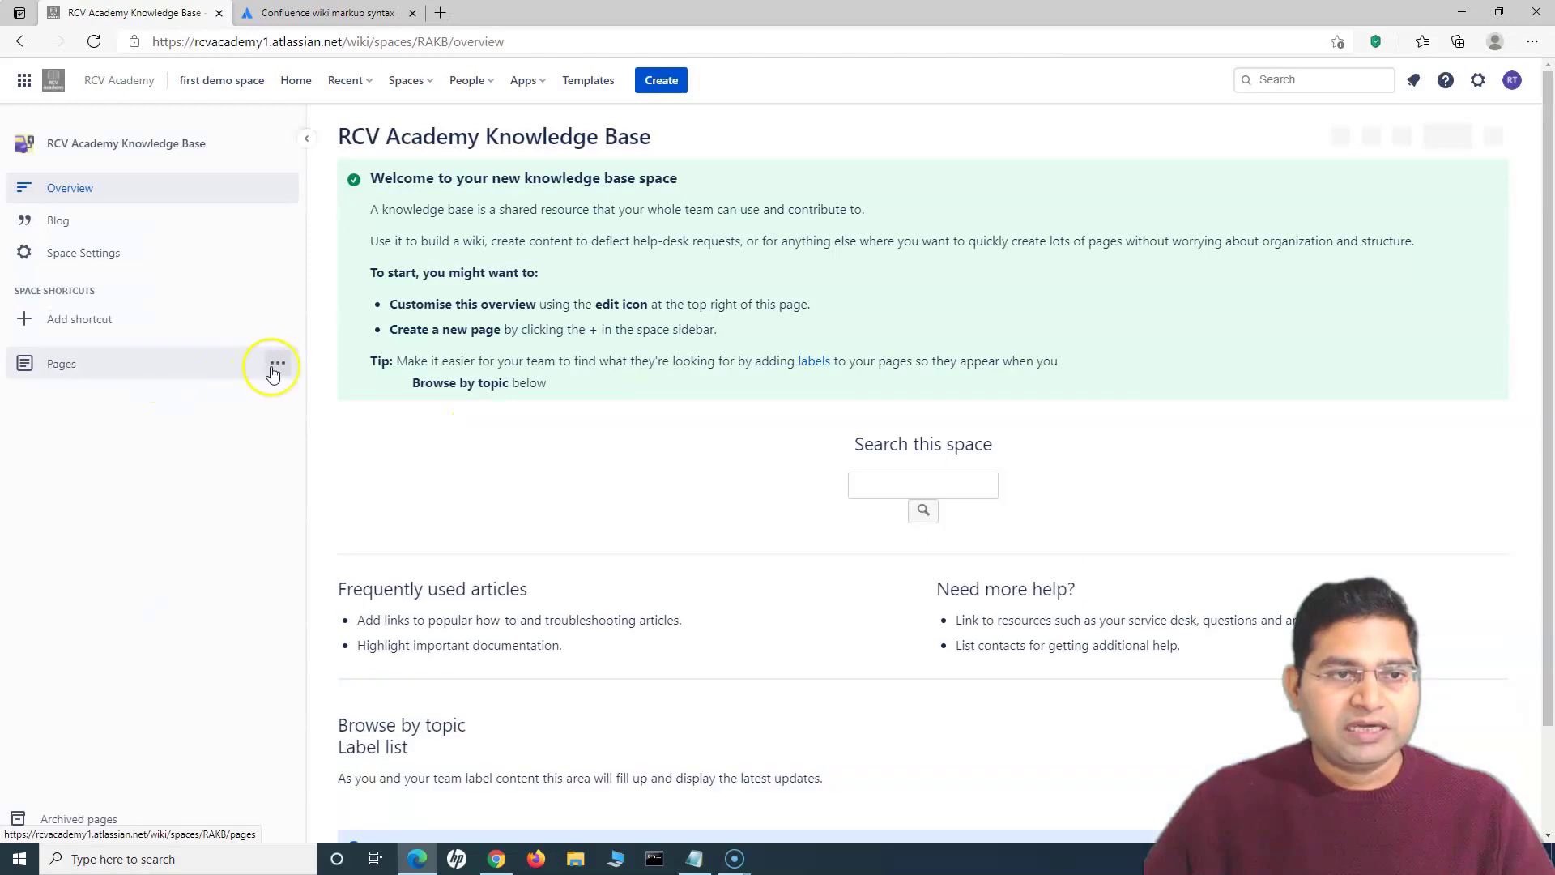
{"action": "left_click", "coordinate": [271, 362]}
{"action": "left_click", "coordinate": [662, 81]}
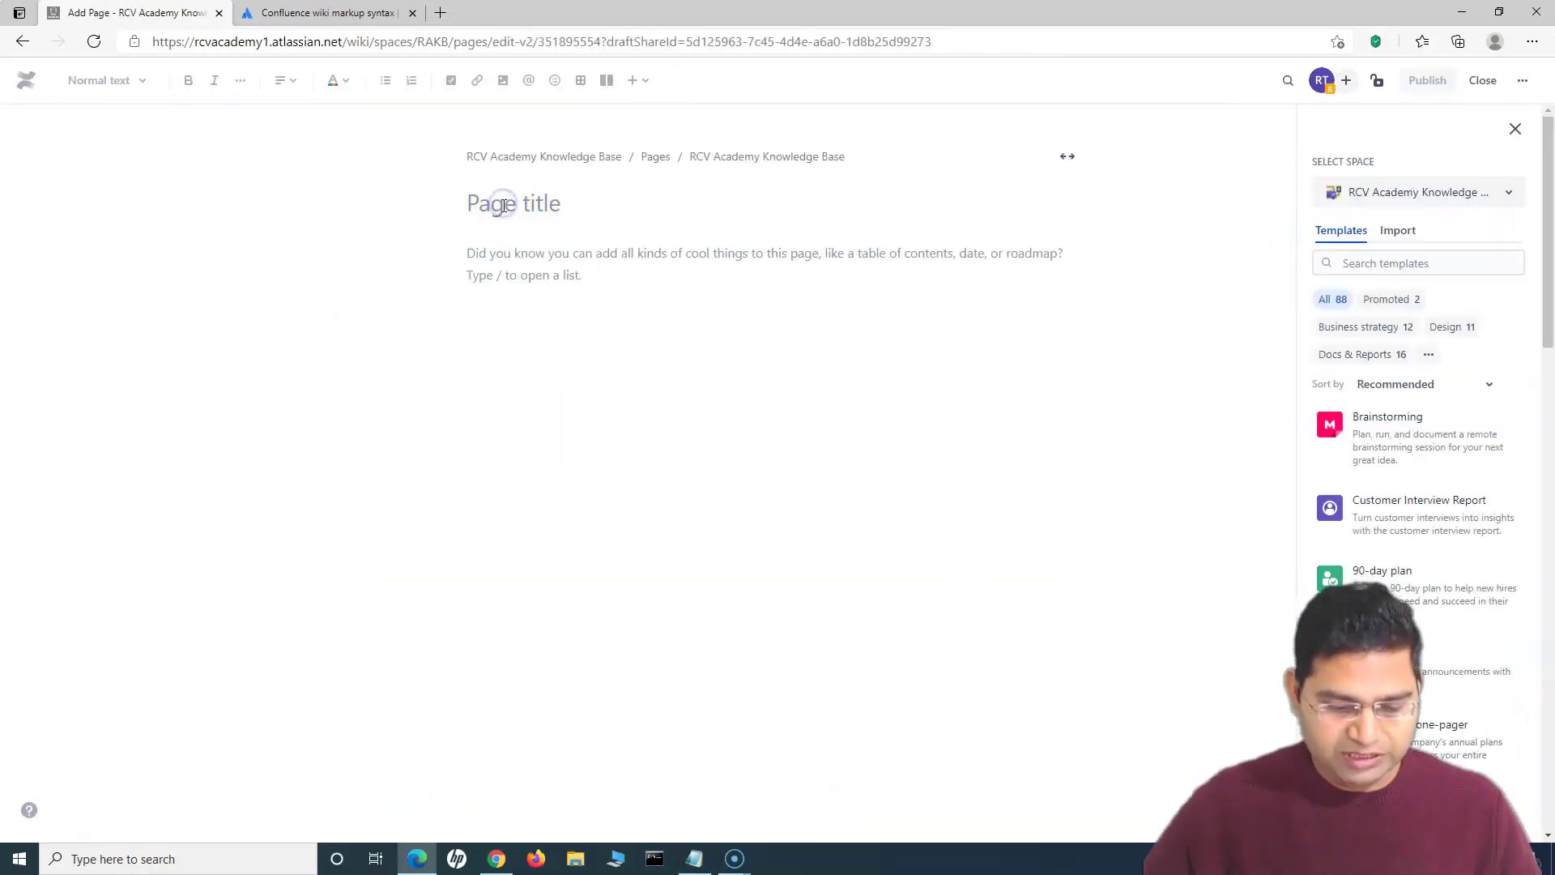
{"action": "type", "text": "D"}
{"action": "key", "text": "BackSpace"}
{"action": "type", "text": "Sample page"}
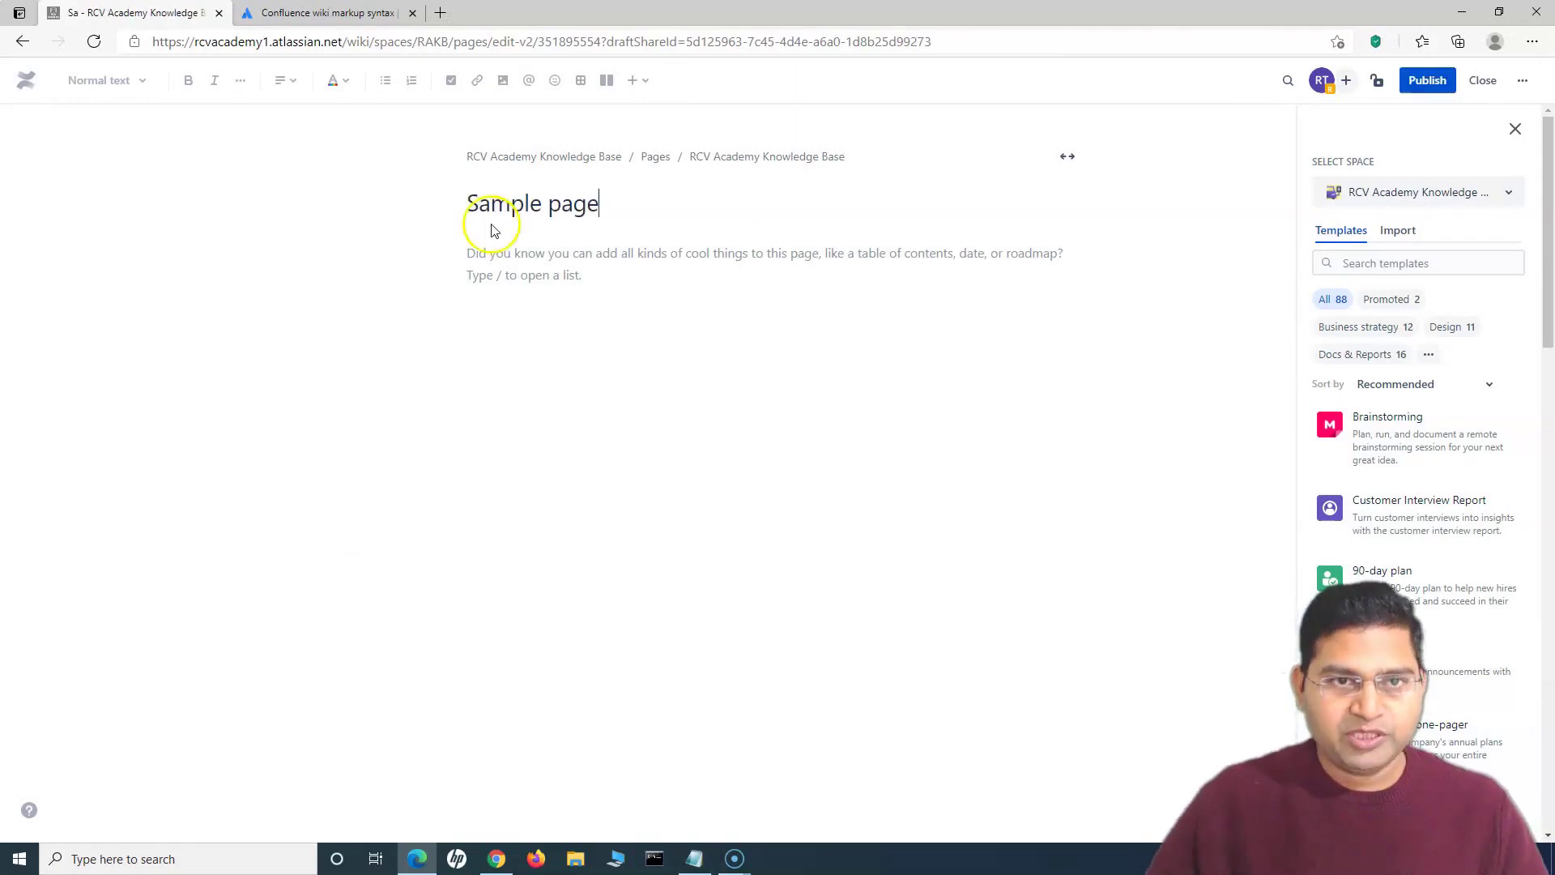
{"action": "key", "text": "ctrl+s"}
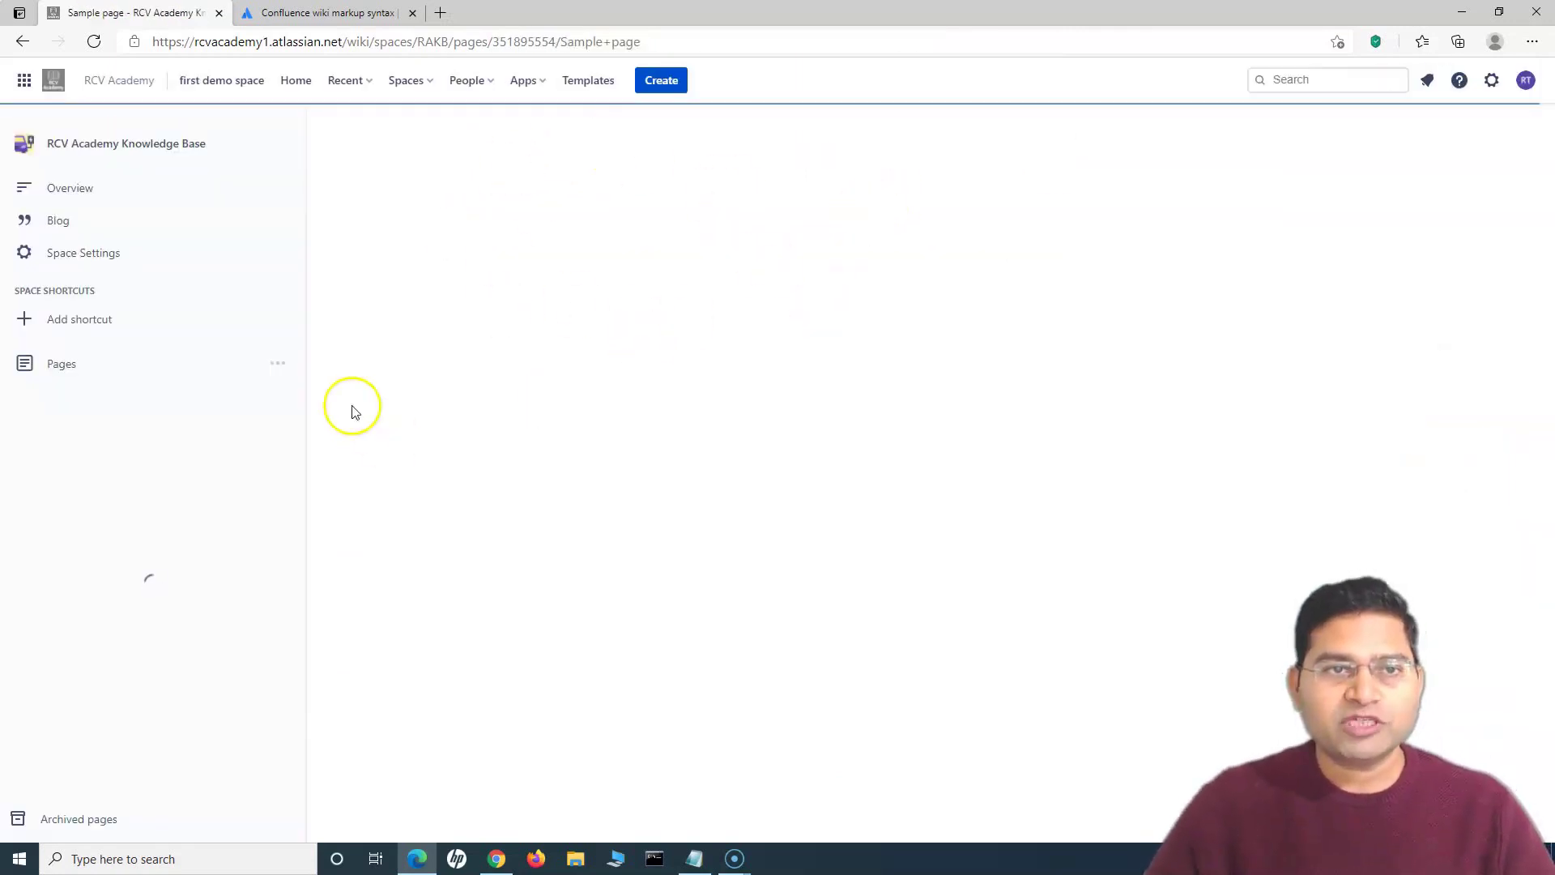
Step: Check the site header and footer text on the published Sample page
{"action": "left_click_drag", "start_coordinate": [859, 186], "coordinate": [1012, 186]}
{"action": "left_click_drag", "start_coordinate": [858, 186], "coordinate": [1017, 187]}
{"action": "left_click_drag", "start_coordinate": [993, 507], "coordinate": [919, 513]}
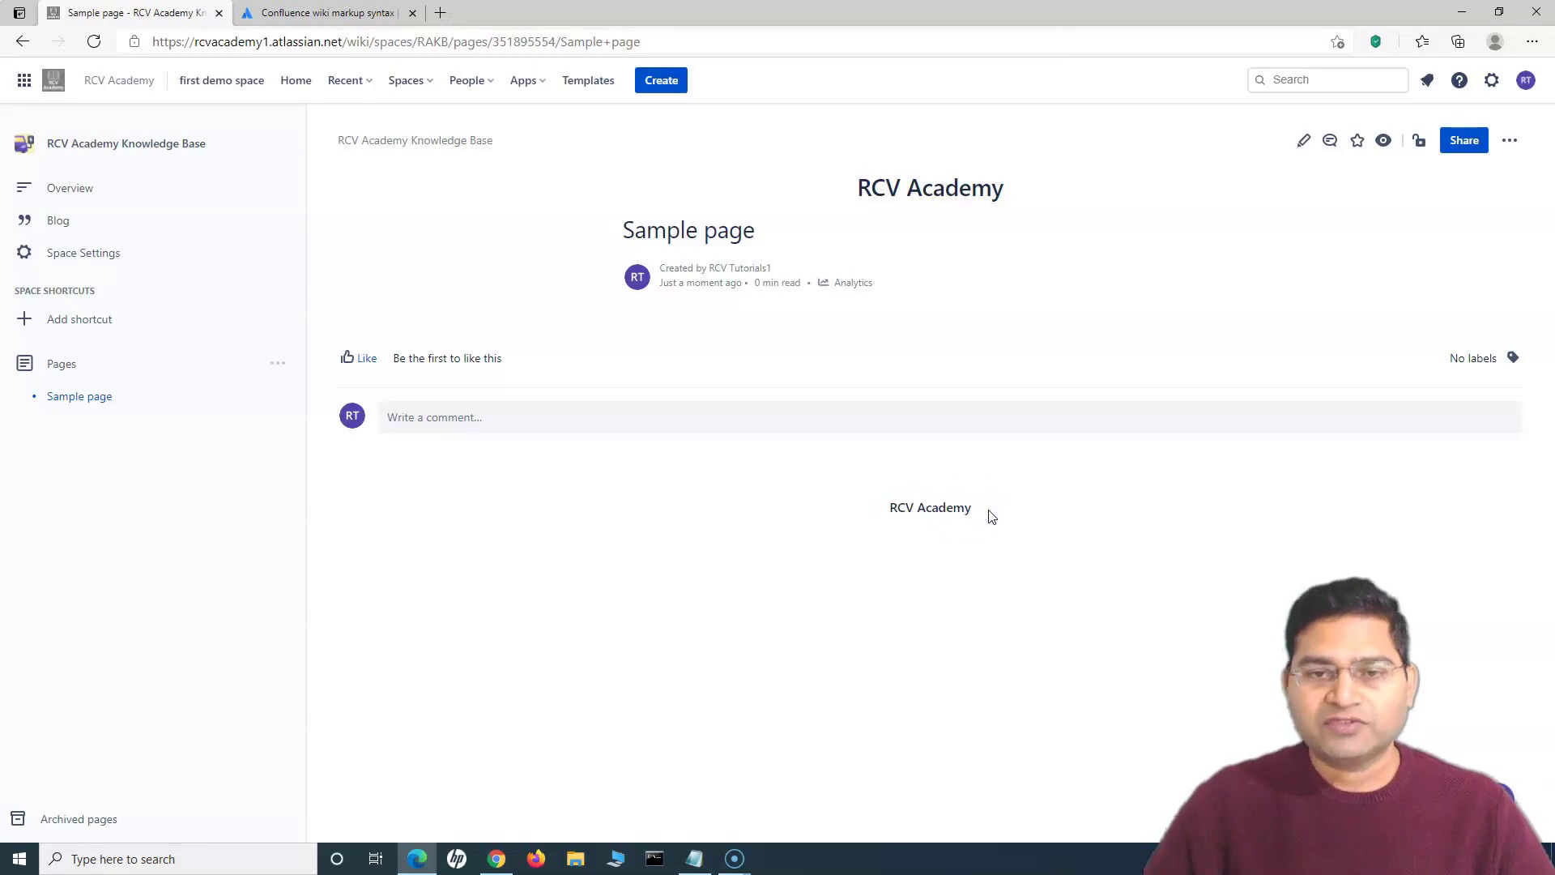
Step: Examine the bulleted, numbered and mixed list syntax in the Confluence wiki markup reference
{"action": "left_click", "coordinate": [320, 13]}
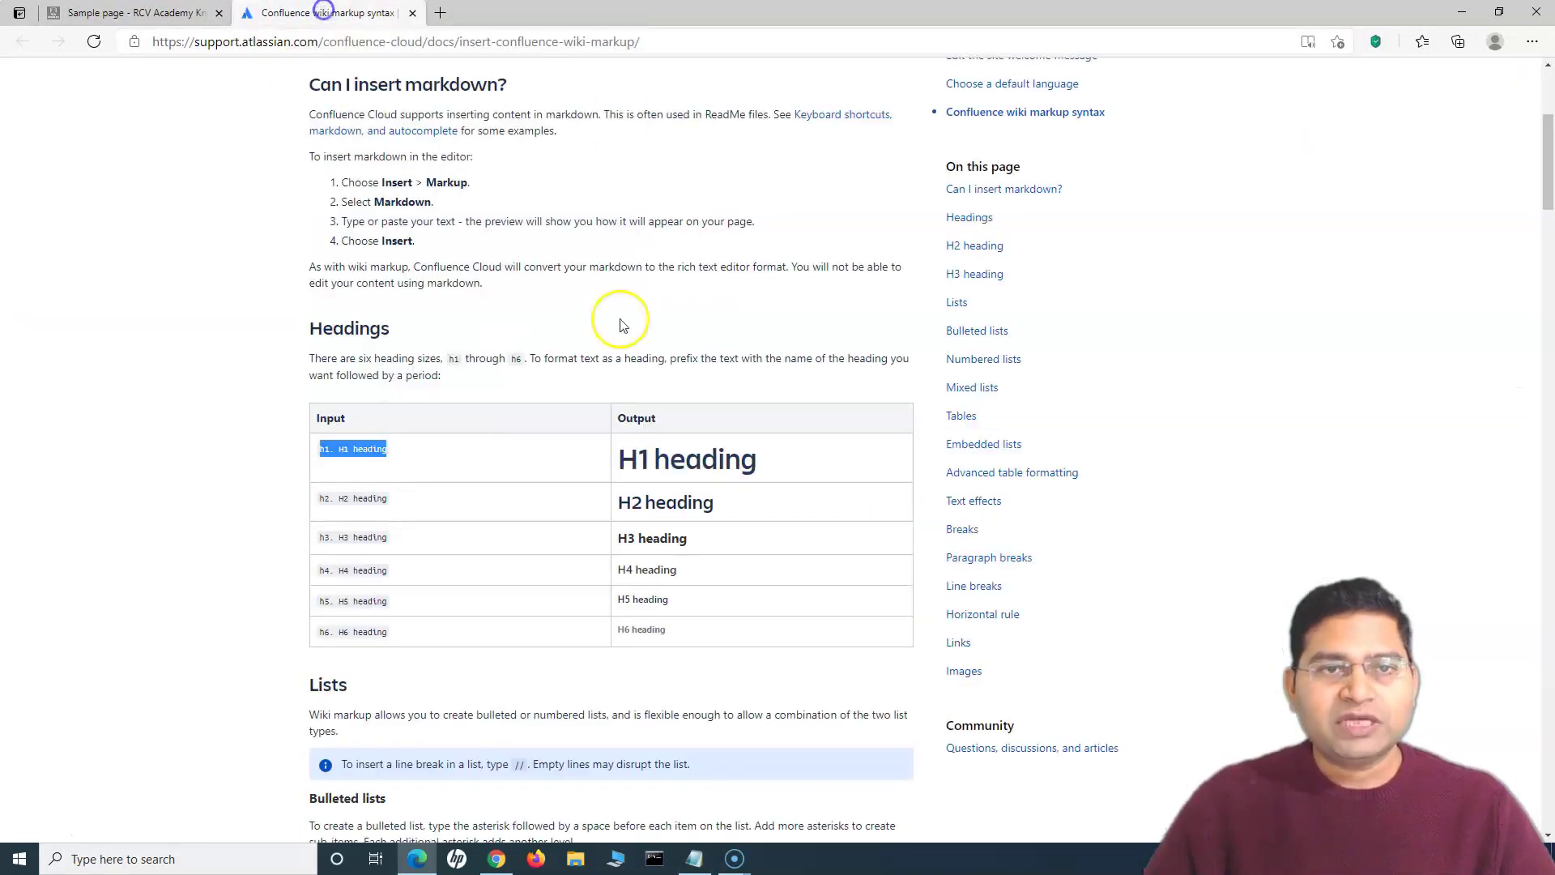
{"action": "scroll", "coordinate": [236, 322], "scroll_direction": "down", "scroll_amount": 3}
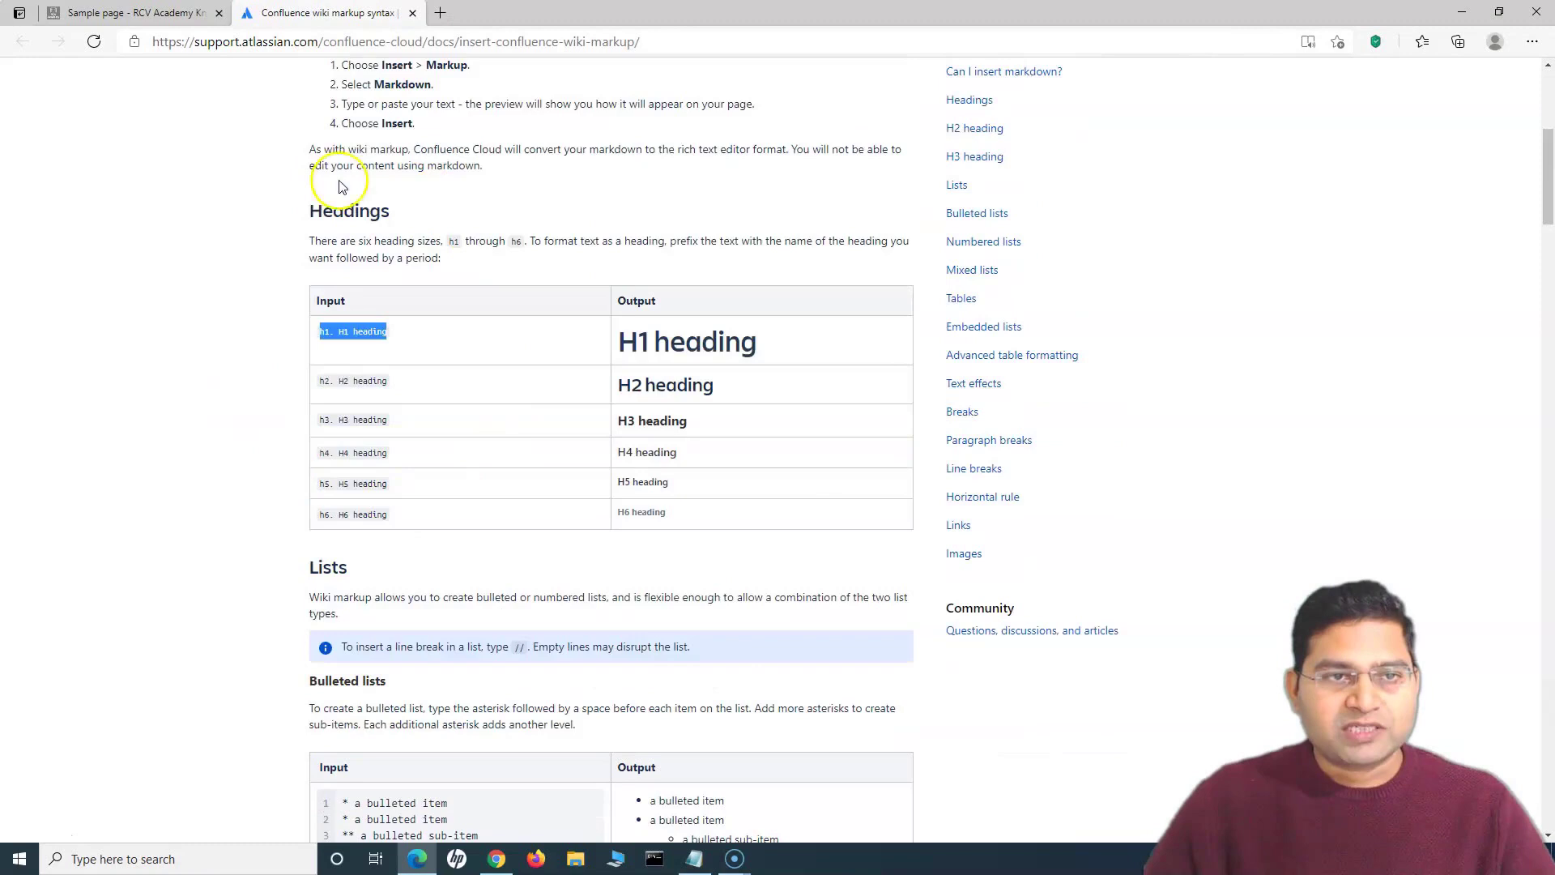
{"action": "scroll", "coordinate": [549, 445], "scroll_direction": "down", "scroll_amount": 2}
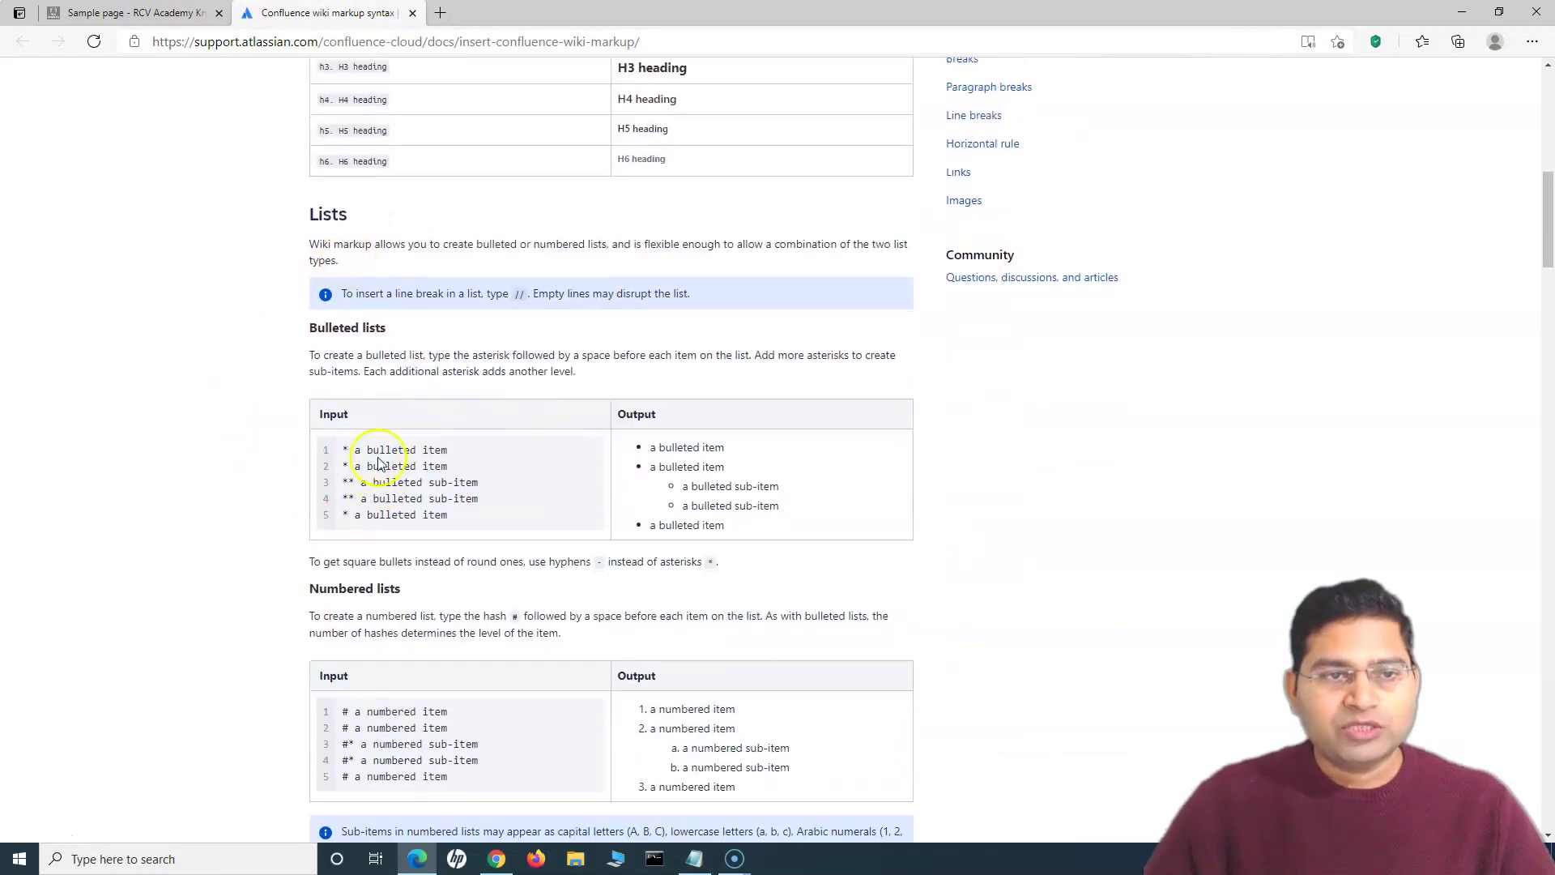
{"action": "left_click_drag", "start_coordinate": [344, 452], "coordinate": [489, 463]}
{"action": "left_click", "coordinate": [493, 468]}
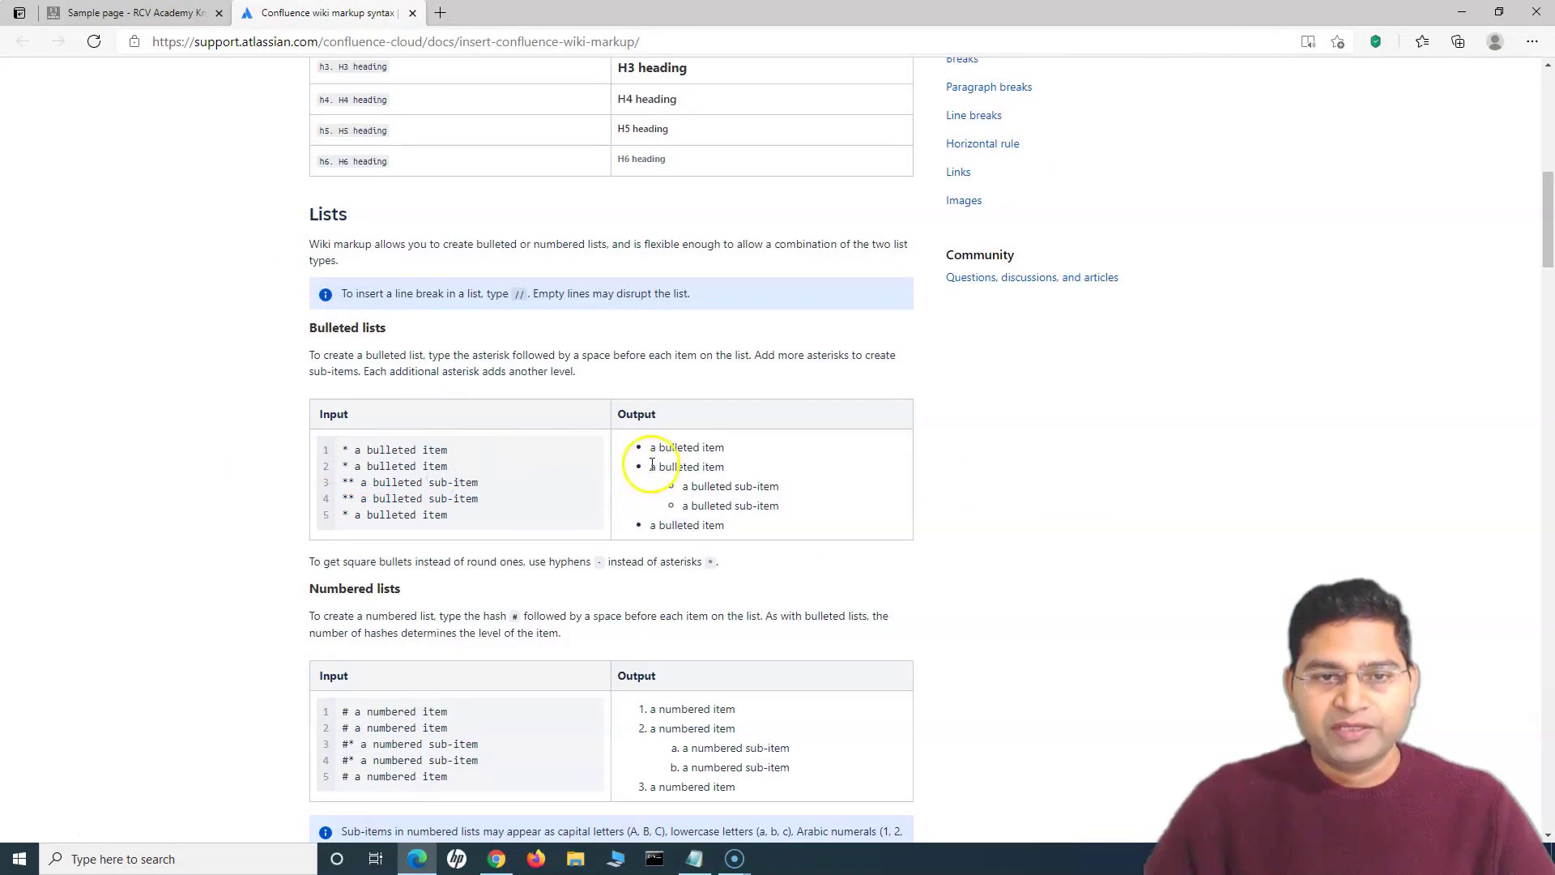
{"action": "scroll", "coordinate": [643, 451], "scroll_direction": "down", "scroll_amount": 3}
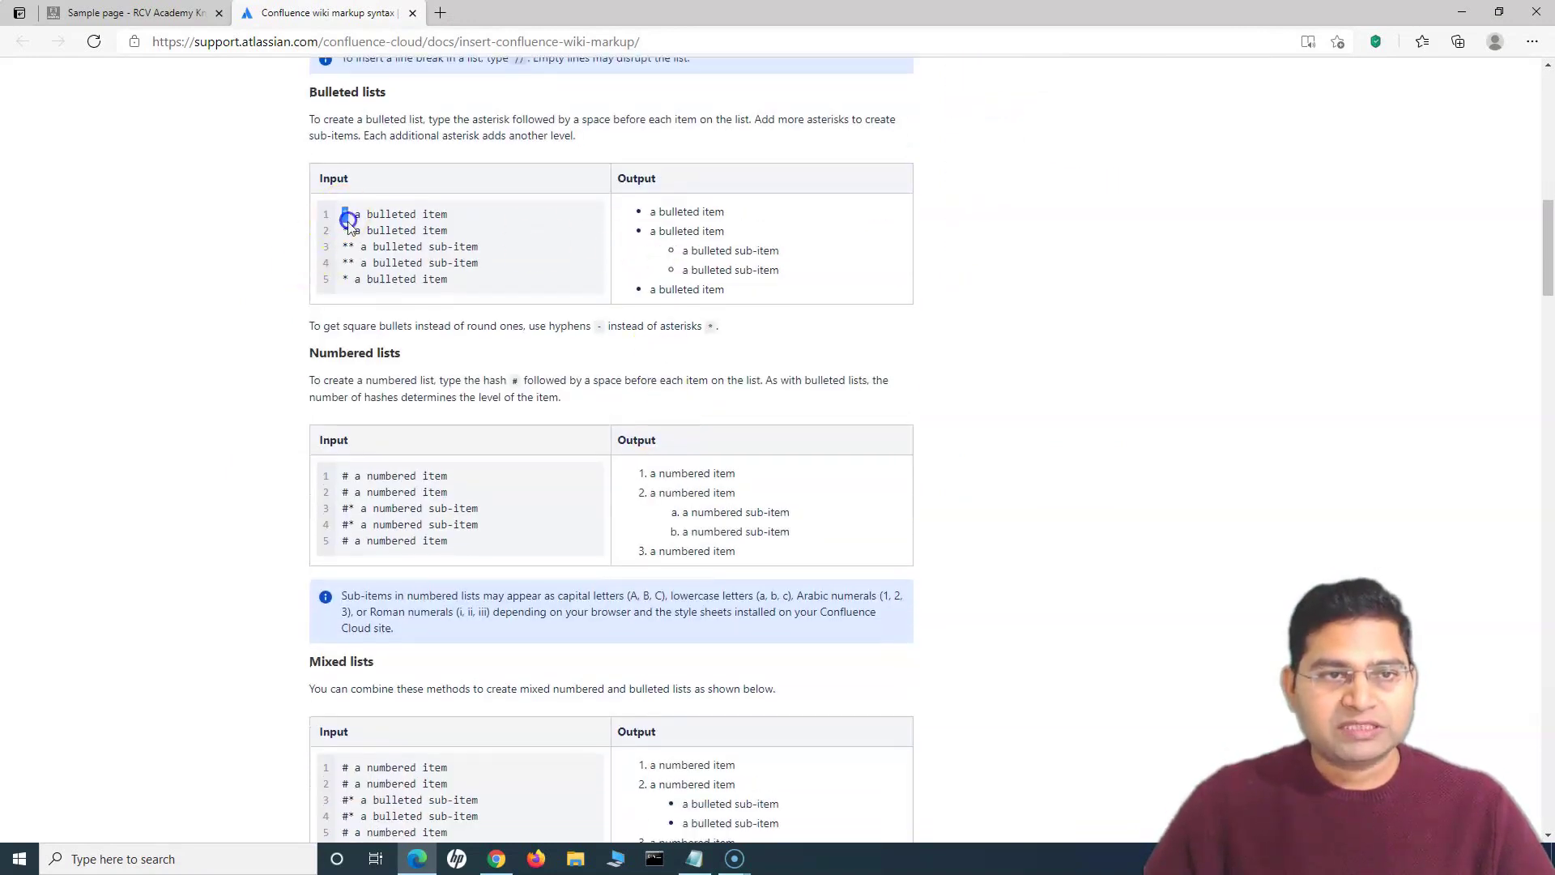
{"action": "left_click_drag", "start_coordinate": [453, 215], "coordinate": [468, 263]}
{"action": "left_click", "coordinate": [462, 225]}
{"action": "left_click_drag", "start_coordinate": [362, 260], "coordinate": [348, 249]}
{"action": "scroll", "coordinate": [329, 304], "scroll_direction": "down", "scroll_amount": 2}
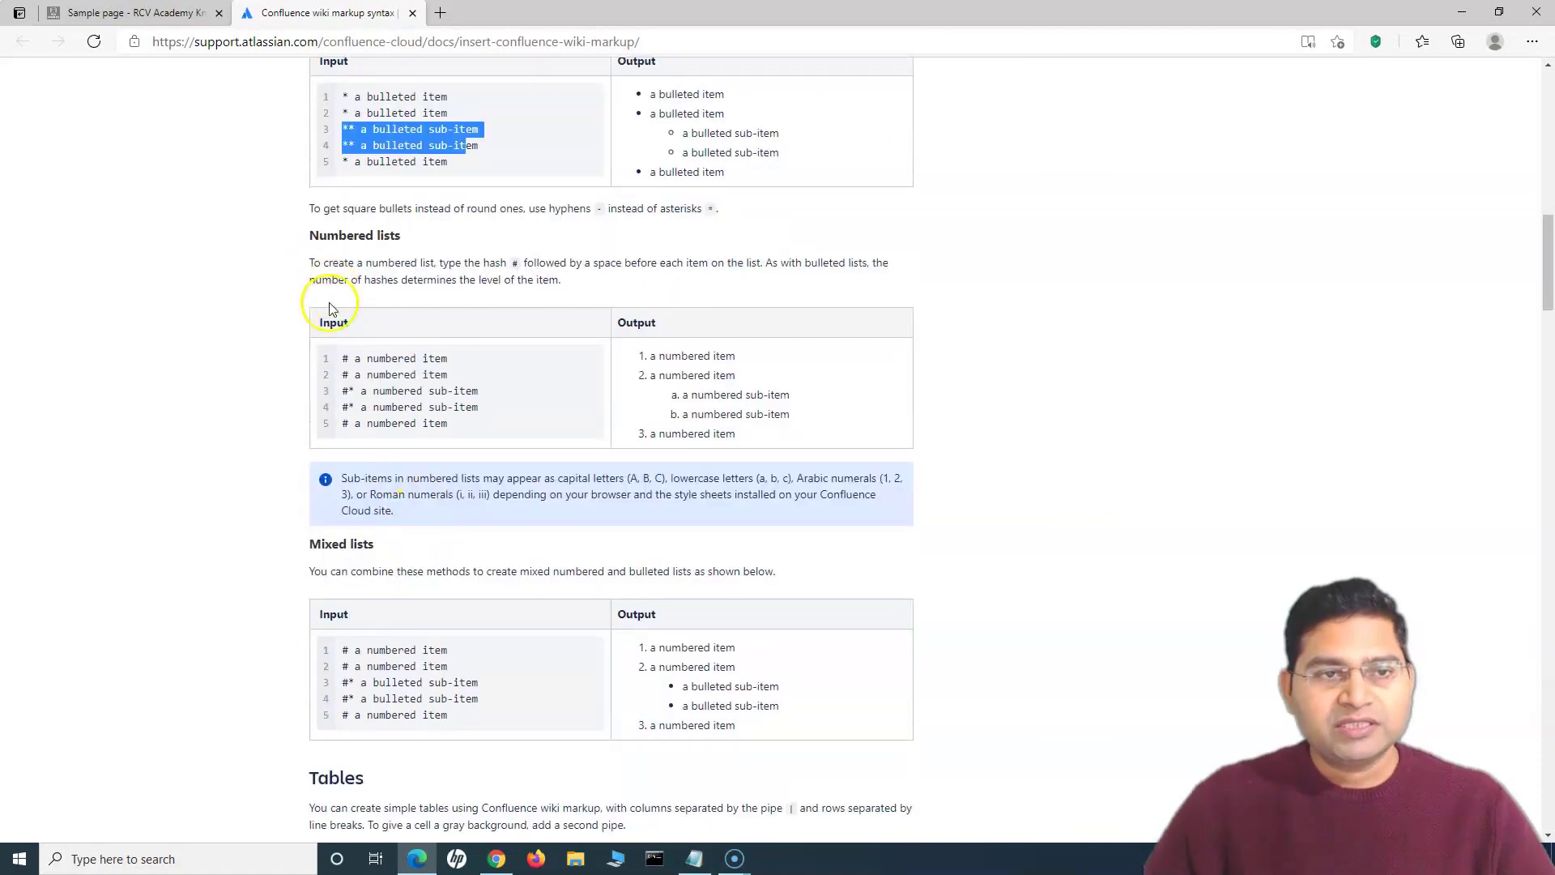
{"action": "left_click", "coordinate": [344, 359]}
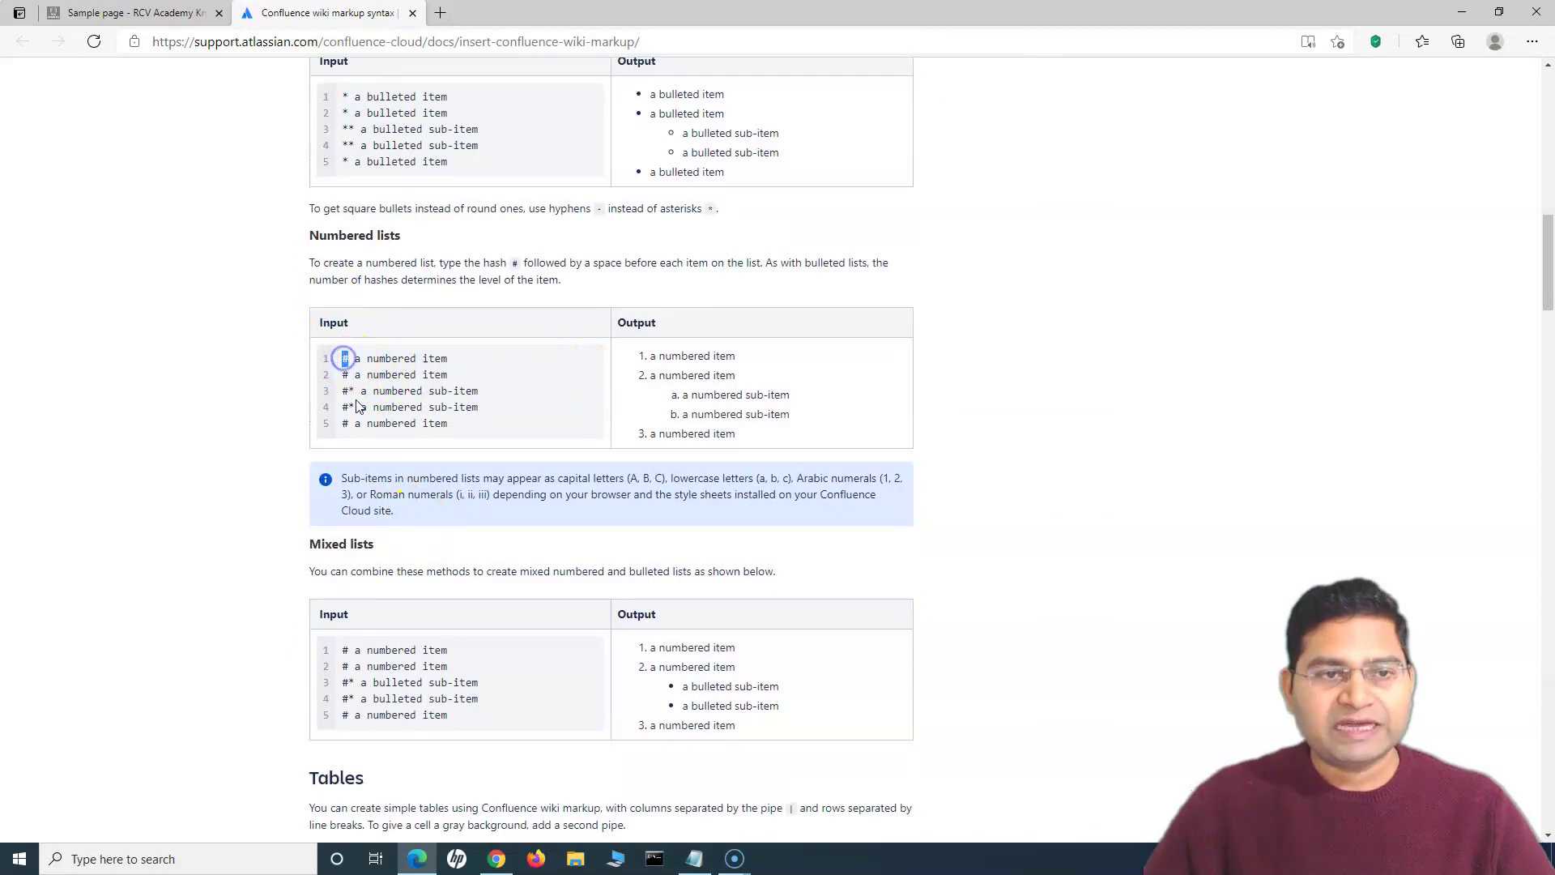
{"action": "scroll", "coordinate": [391, 427], "scroll_direction": "down", "scroll_amount": 2}
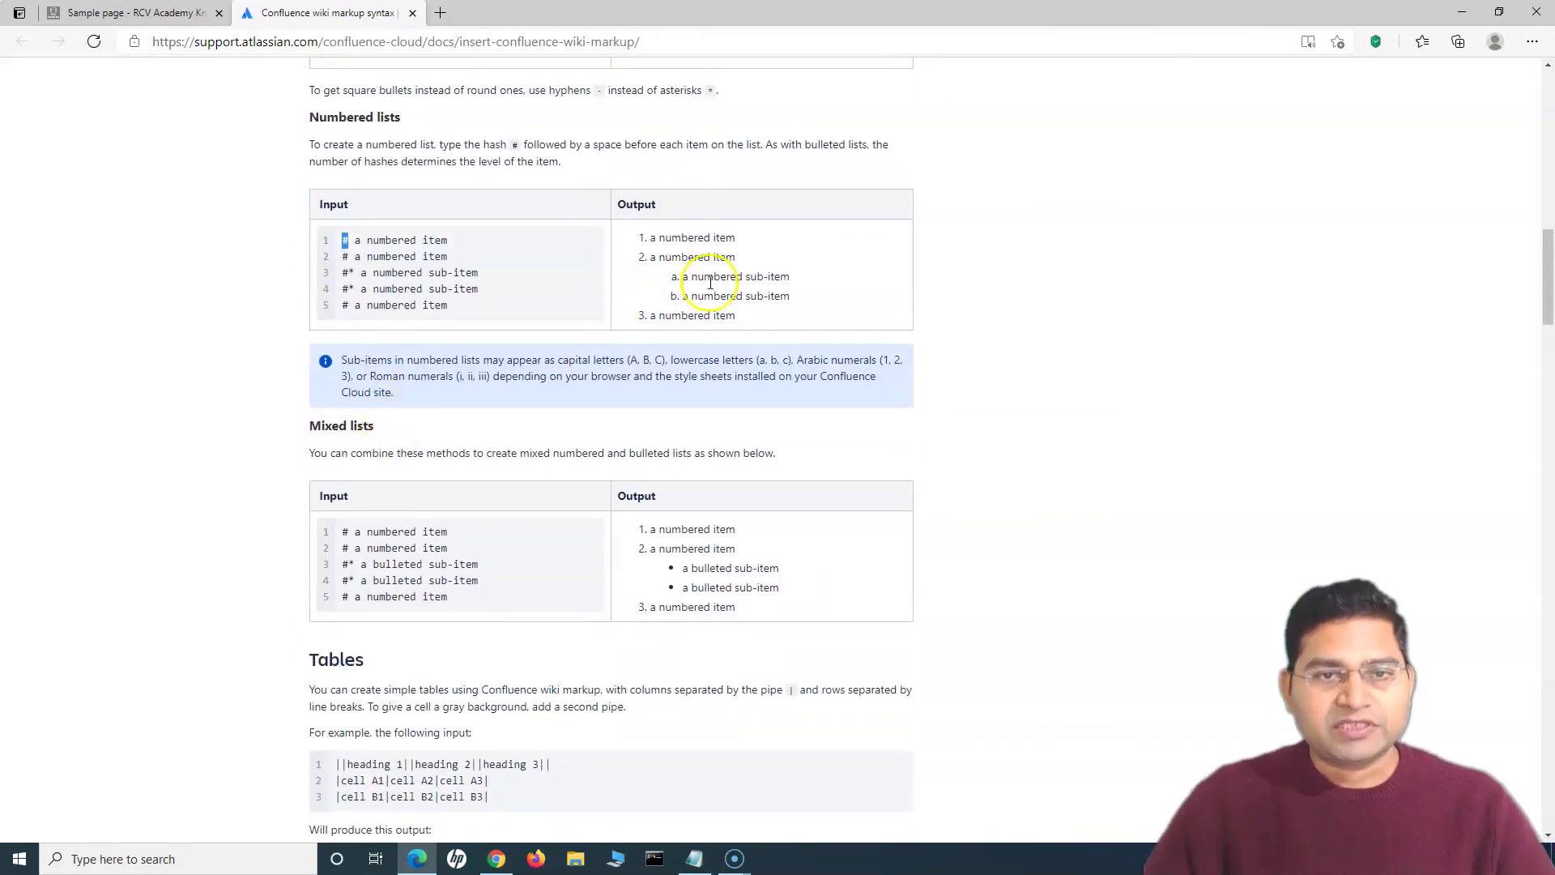
{"action": "scroll", "coordinate": [393, 504], "scroll_direction": "down", "scroll_amount": 4}
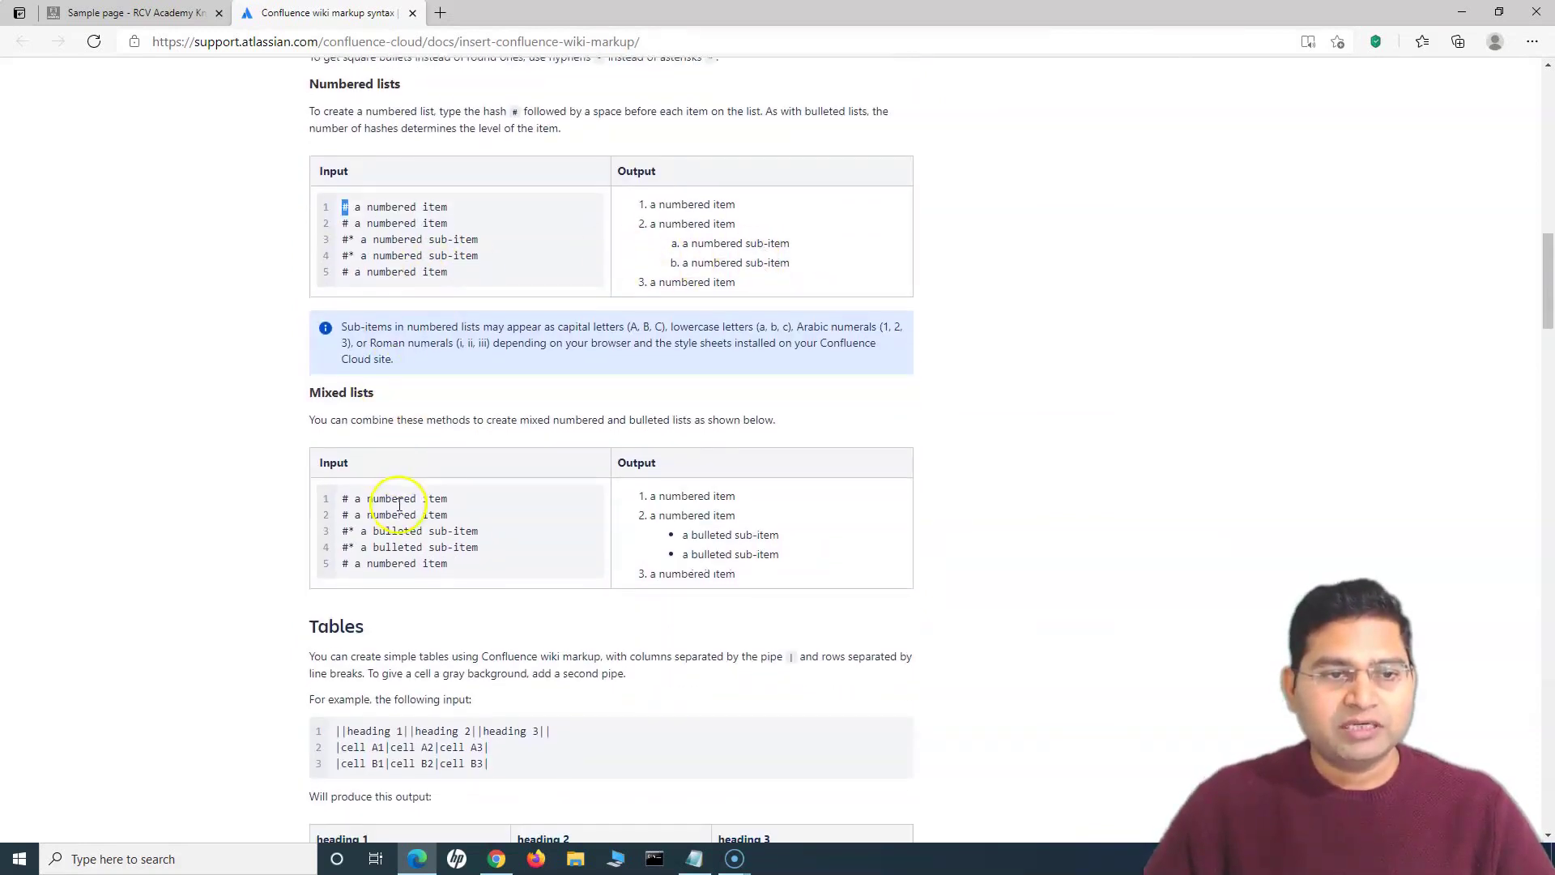
Step: Review the table syntax in the wiki markup reference, including how columns and rows are separated
{"action": "scroll", "coordinate": [521, 451], "scroll_direction": "up", "scroll_amount": 15}
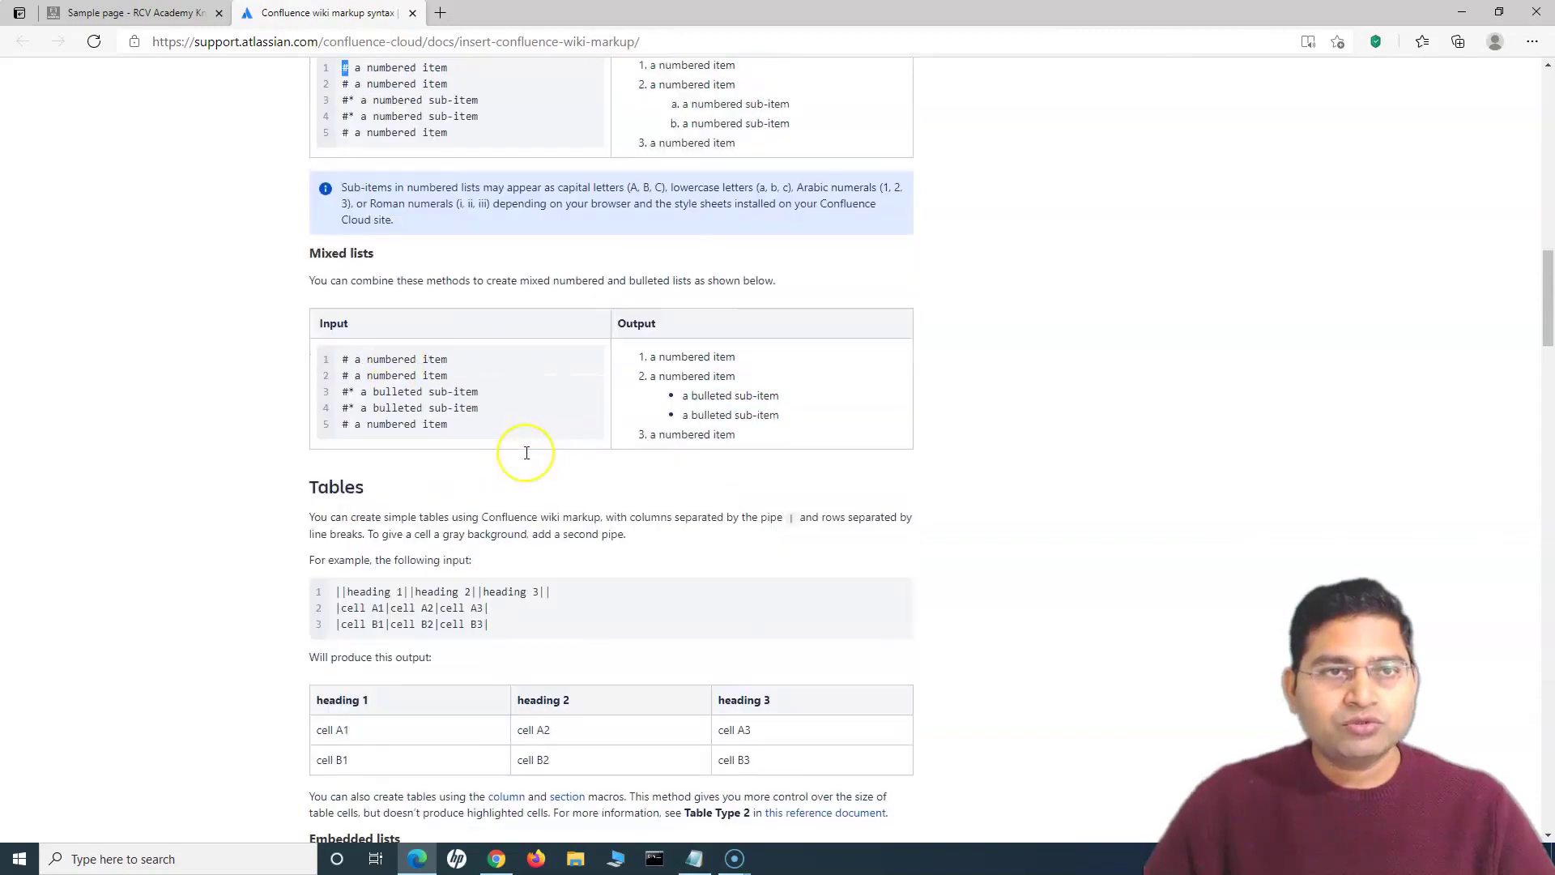
{"action": "scroll", "coordinate": [527, 457], "scroll_direction": "up", "scroll_amount": 2}
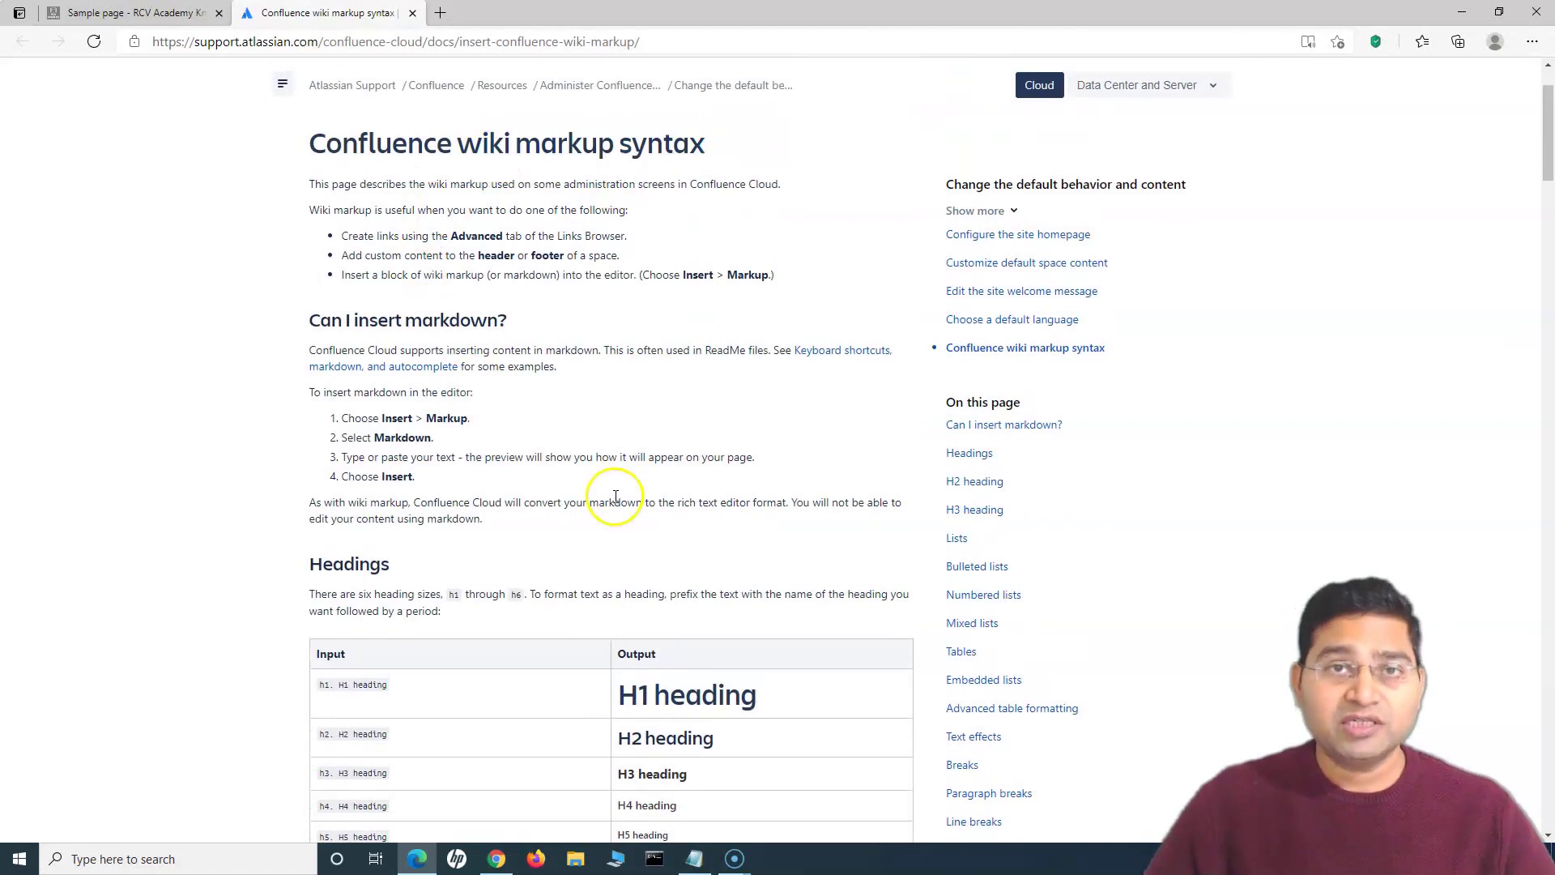
{"action": "scroll", "coordinate": [615, 496], "scroll_direction": "down", "scroll_amount": 15}
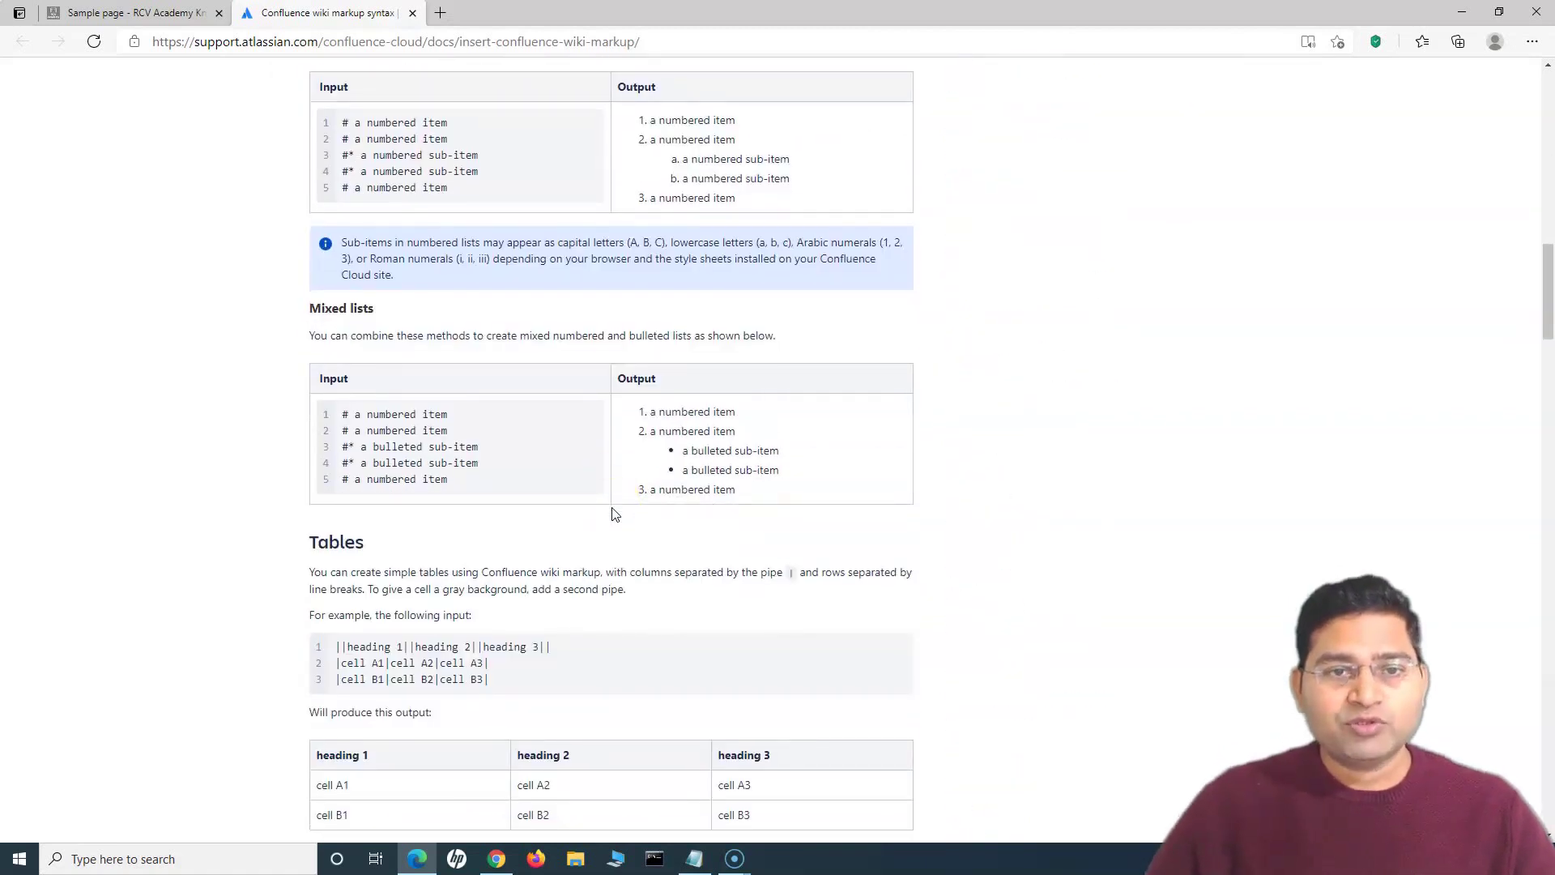
{"action": "scroll", "coordinate": [613, 514], "scroll_direction": "down", "scroll_amount": 3}
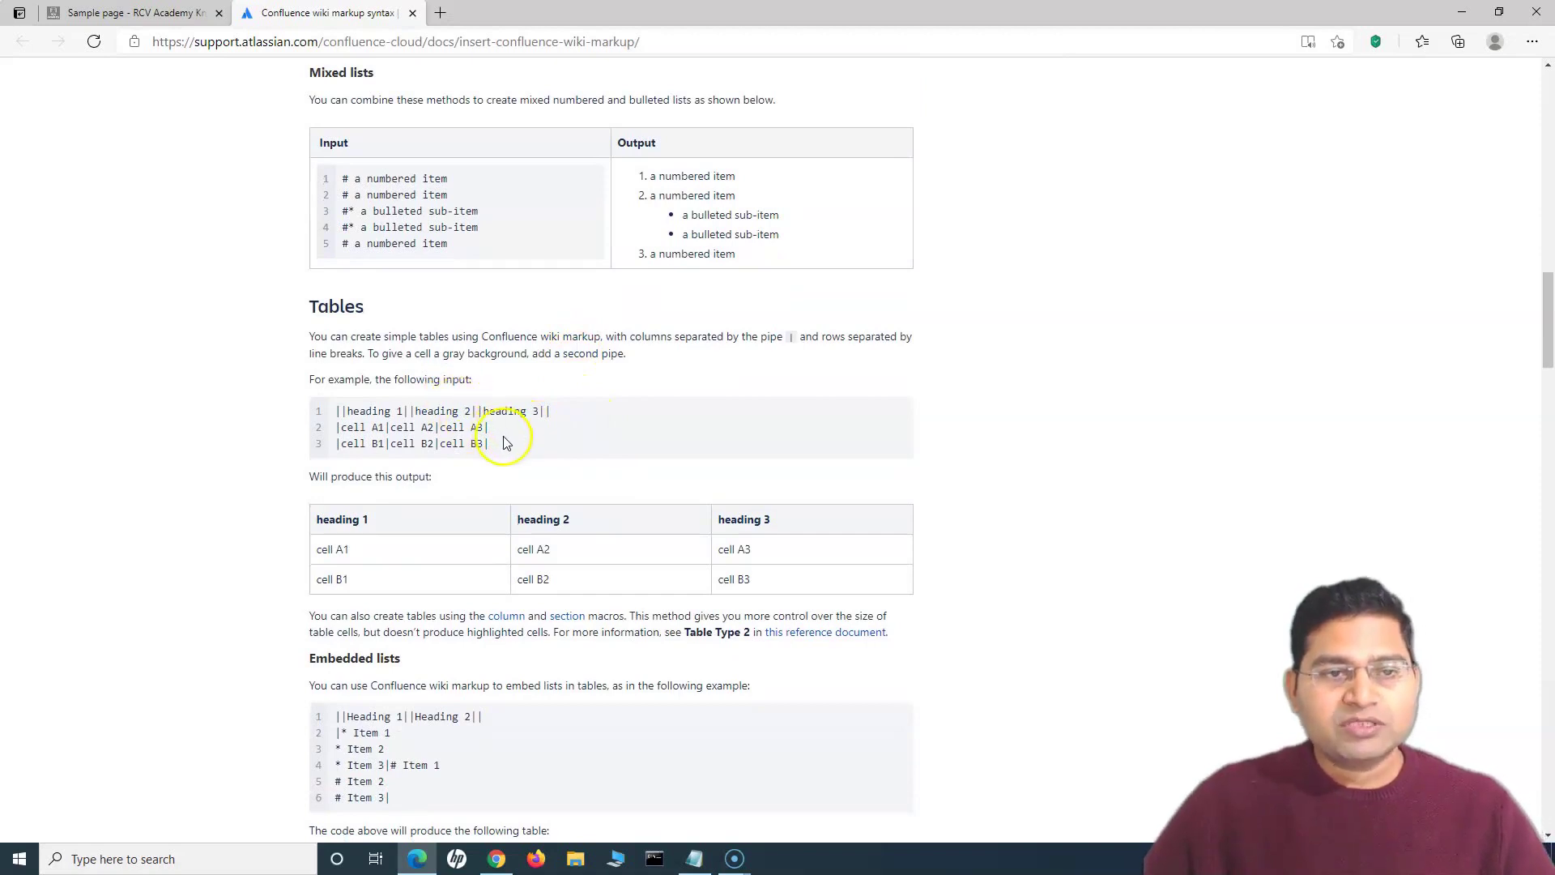
{"action": "left_click_drag", "start_coordinate": [310, 337], "coordinate": [605, 353]}
{"action": "left_click", "coordinate": [660, 354]}
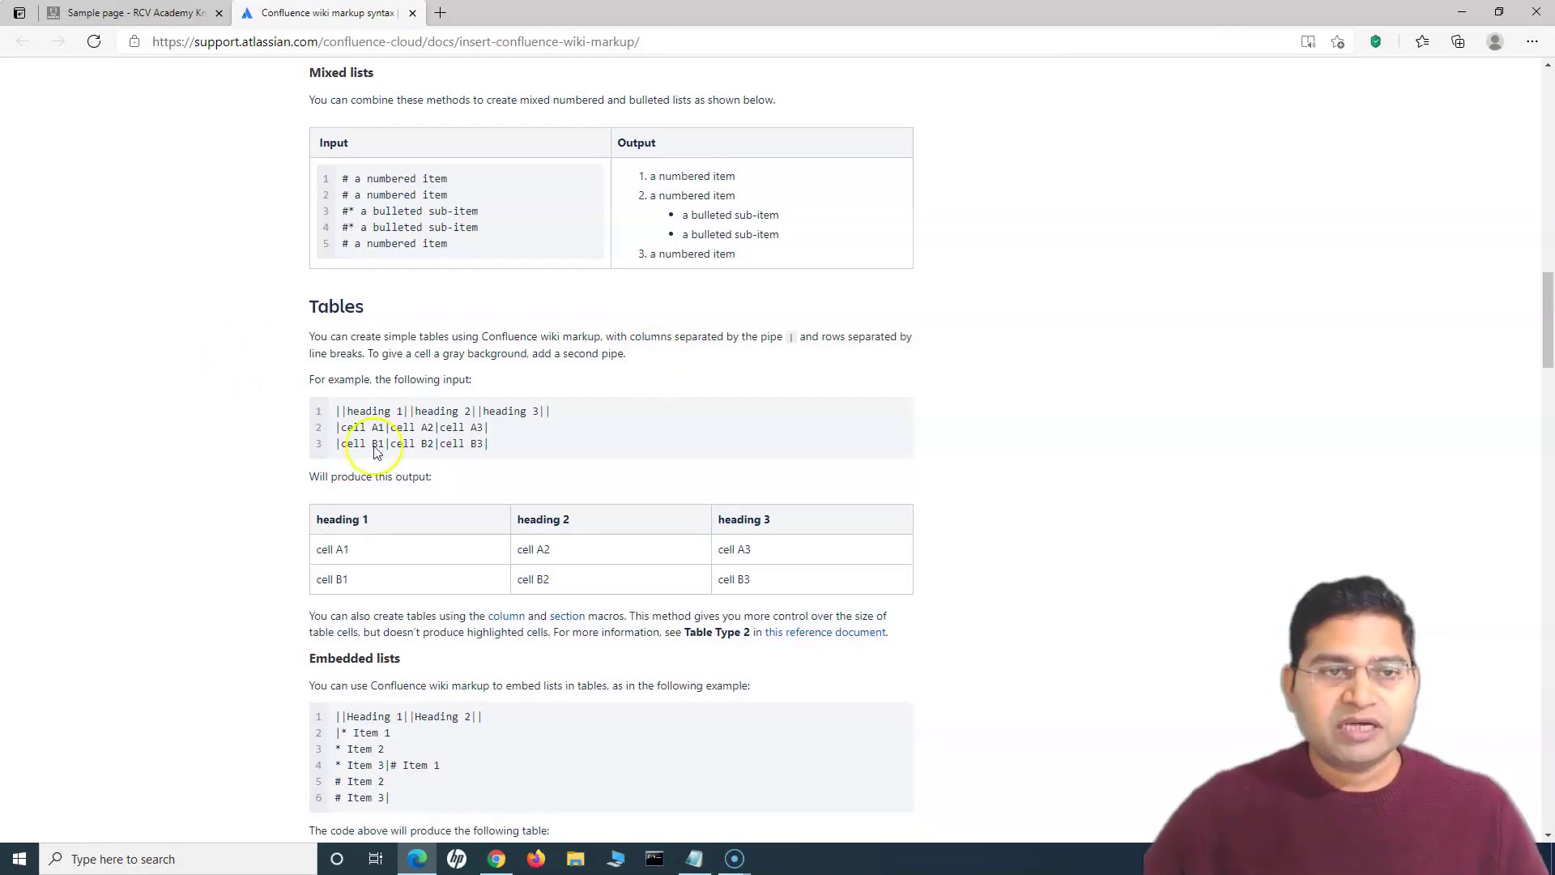
Step: Return to the Confluence site and open the site-wide header and footer settings to review the header text
{"action": "left_click", "coordinate": [121, 13]}
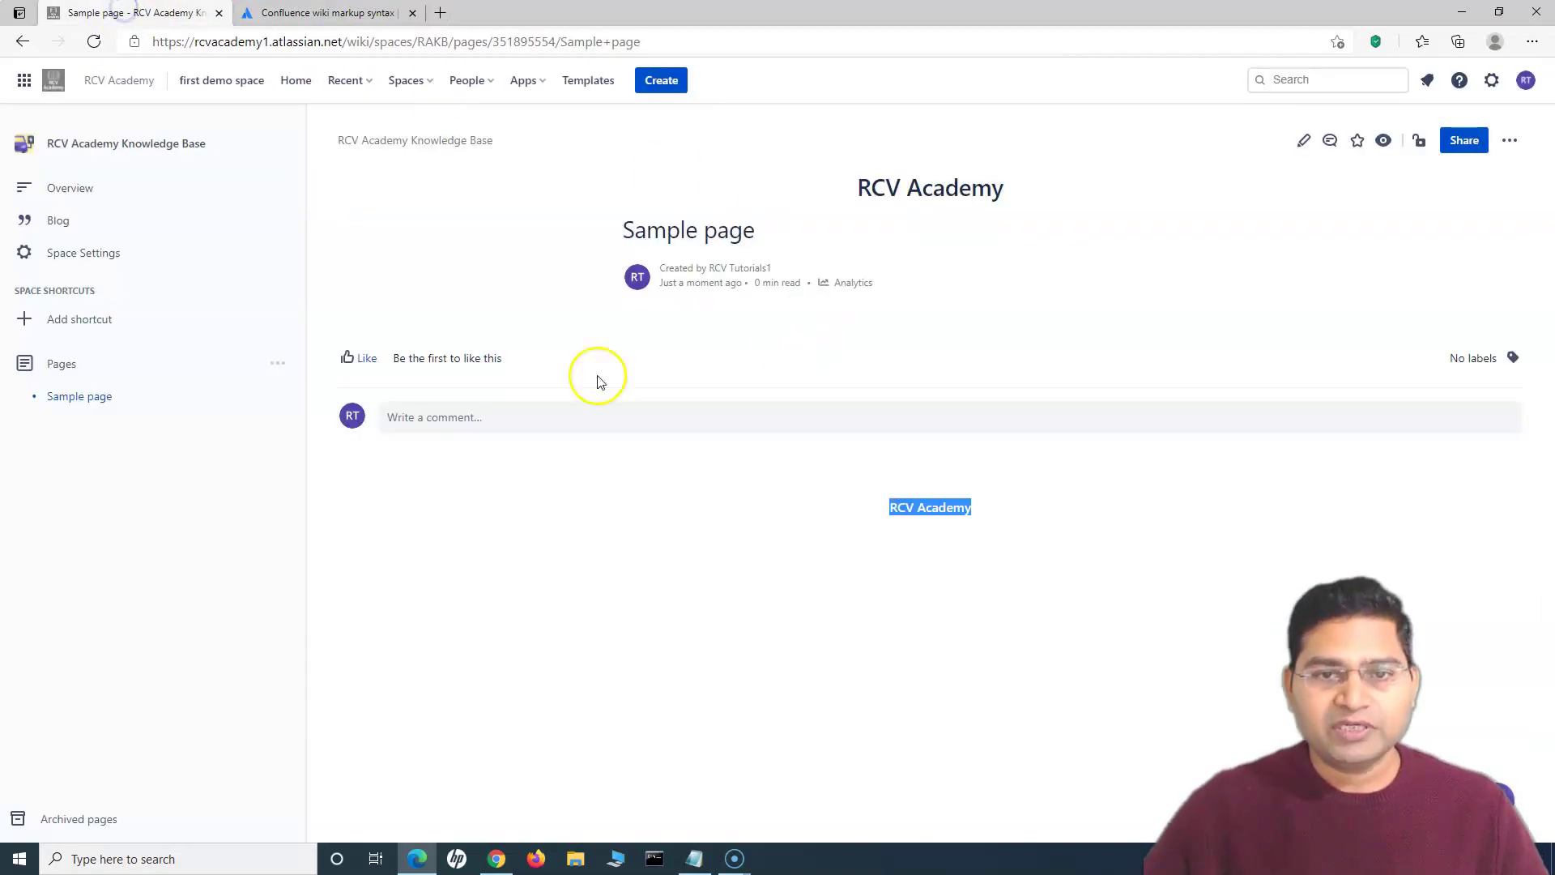
{"action": "left_click", "coordinate": [1494, 82]}
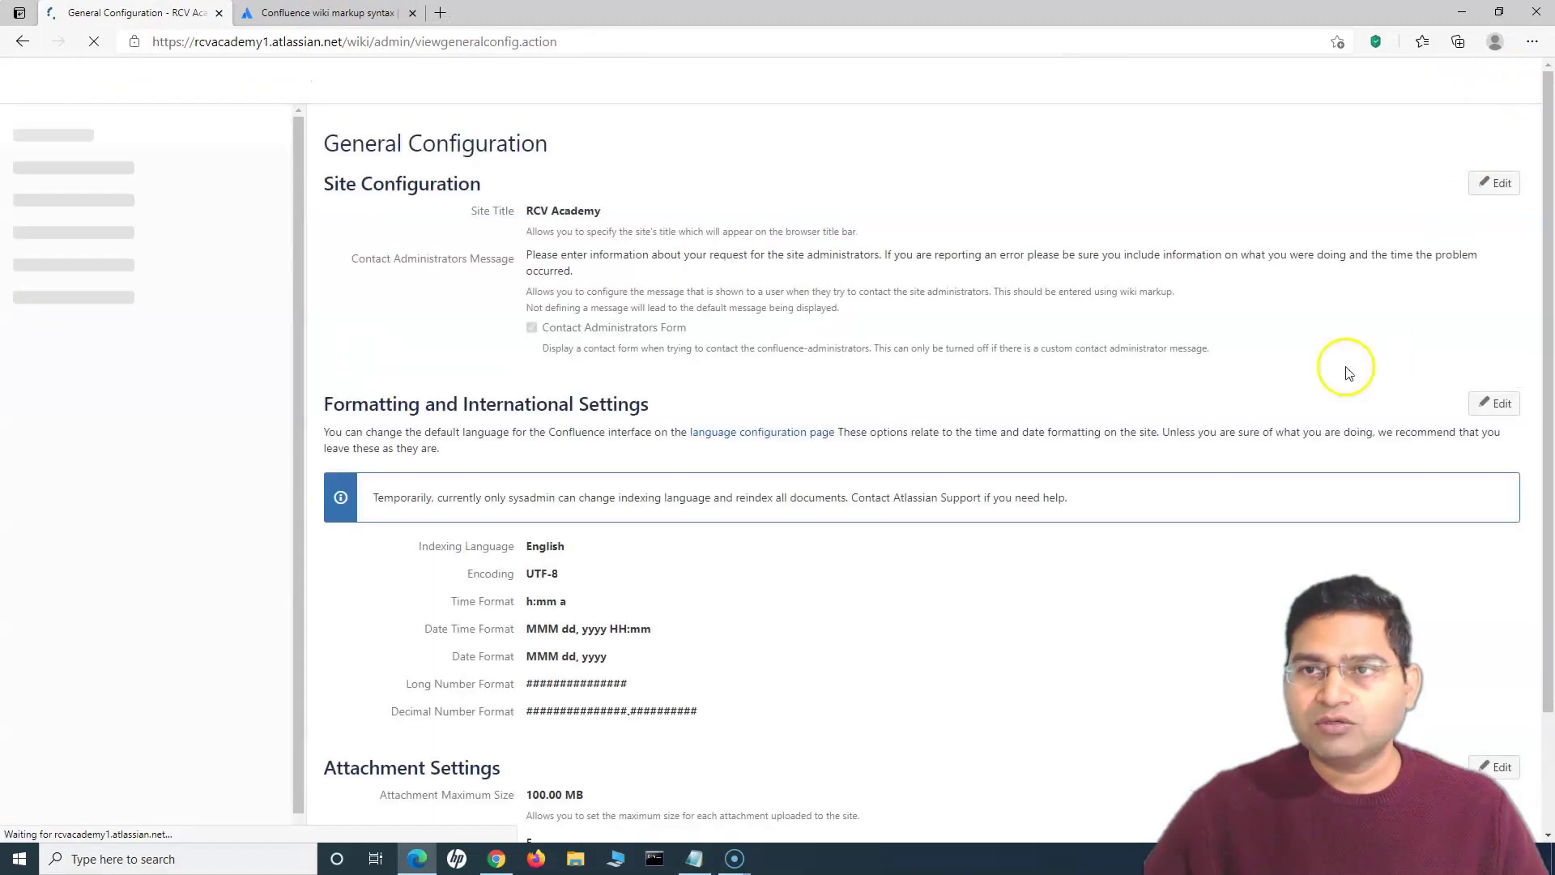
{"action": "scroll", "coordinate": [105, 665], "scroll_direction": "down", "scroll_amount": 6}
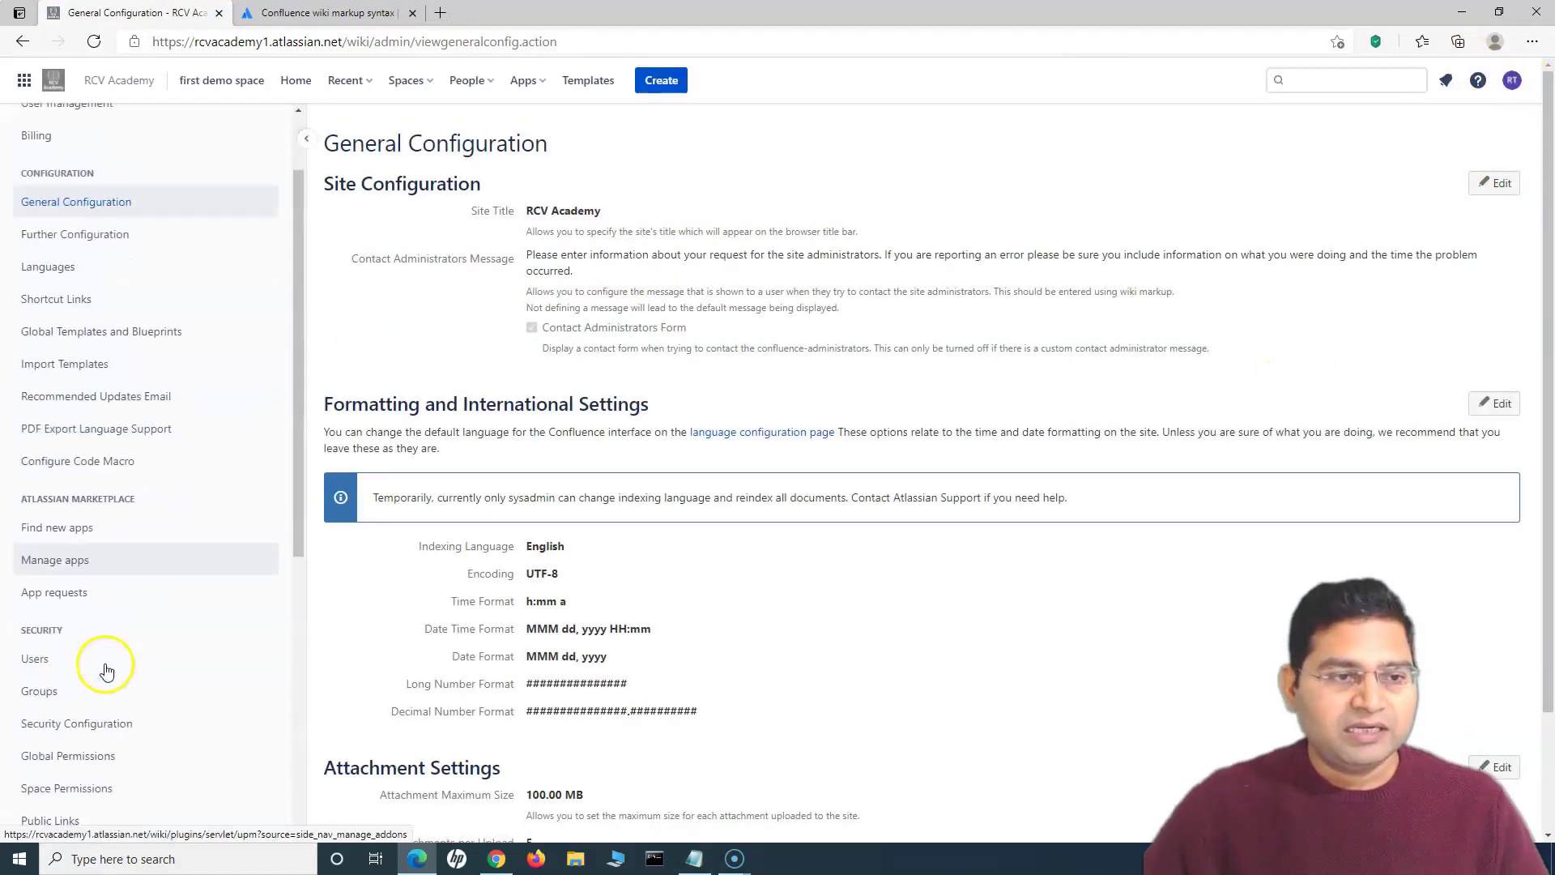
{"action": "scroll", "coordinate": [108, 639], "scroll_direction": "down", "scroll_amount": 3}
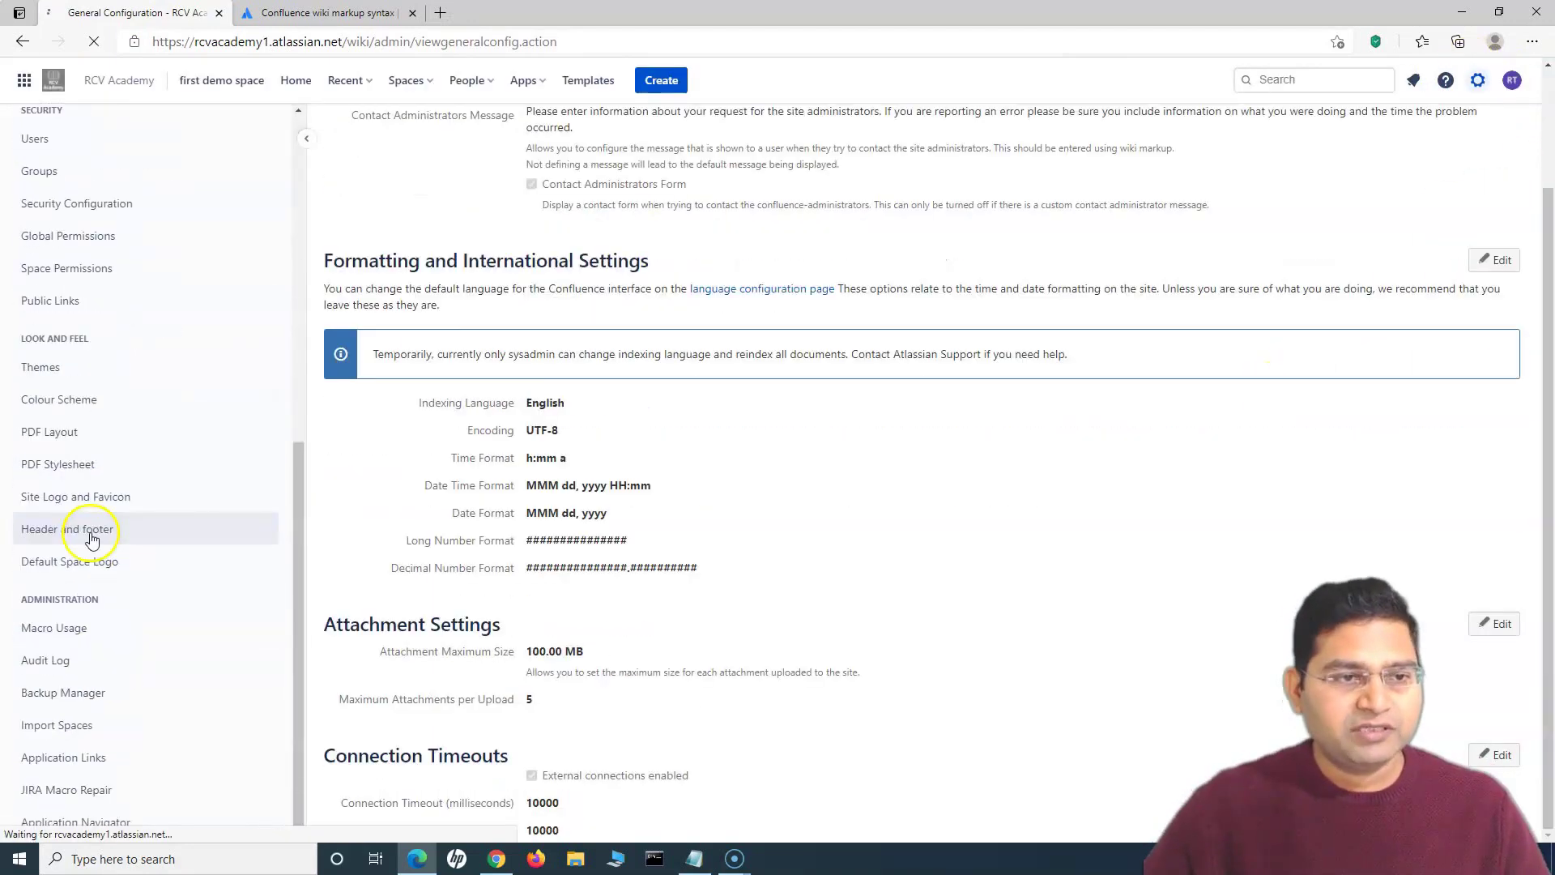
{"action": "left_click", "coordinate": [96, 529]}
{"action": "left_click_drag", "start_coordinate": [574, 207], "coordinate": [465, 203]}
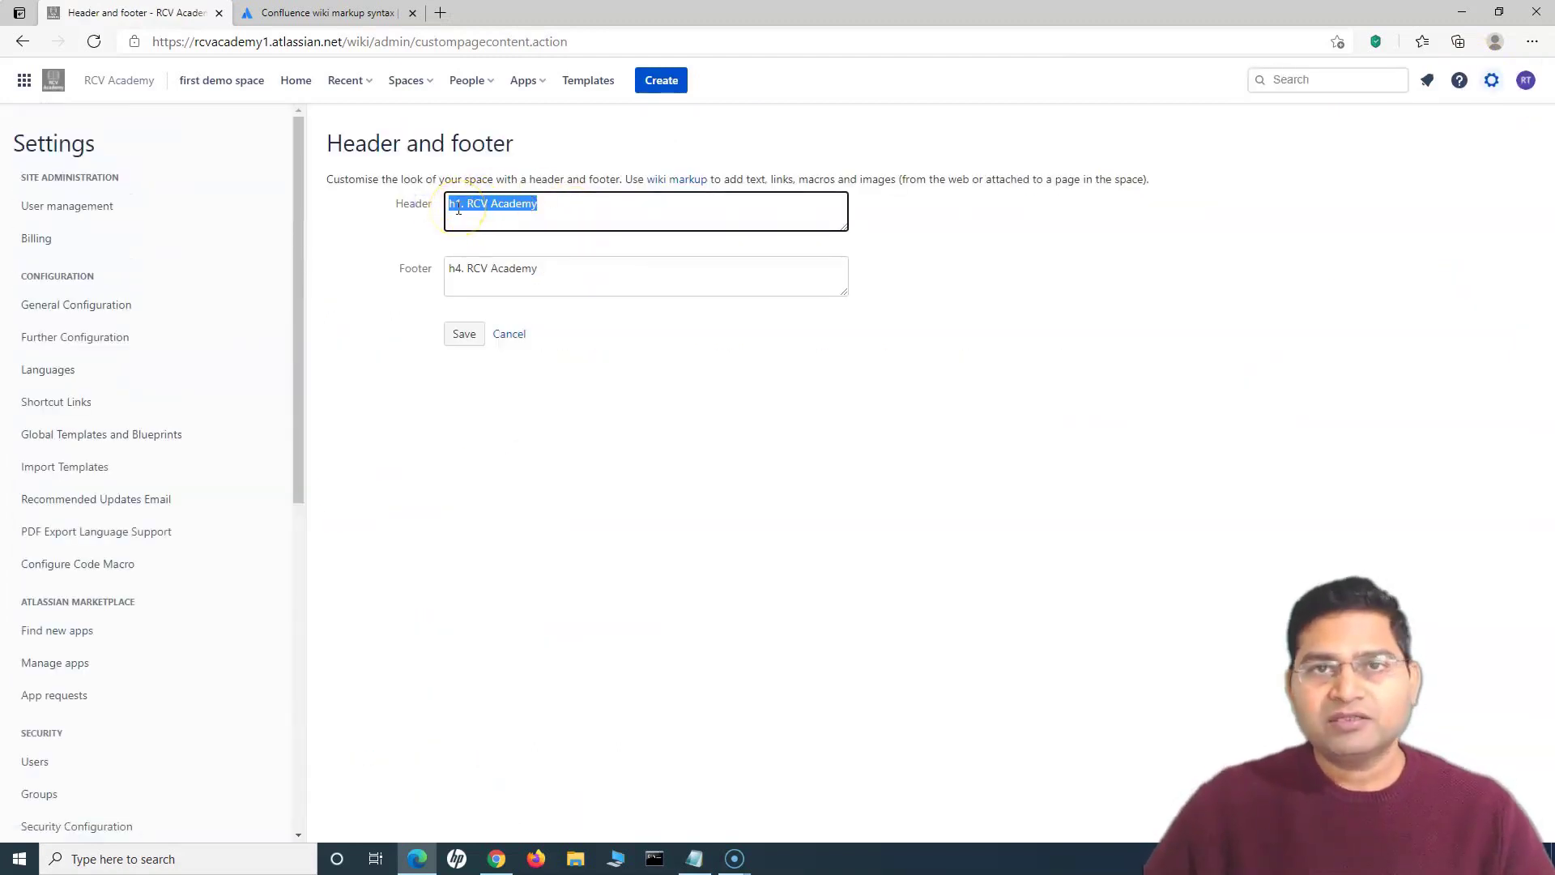
Step: Look up the syntax for displaying an image from an external website in the wiki markup reference
{"action": "left_click", "coordinate": [330, 13]}
{"action": "scroll", "coordinate": [600, 490], "scroll_direction": "down", "scroll_amount": 7}
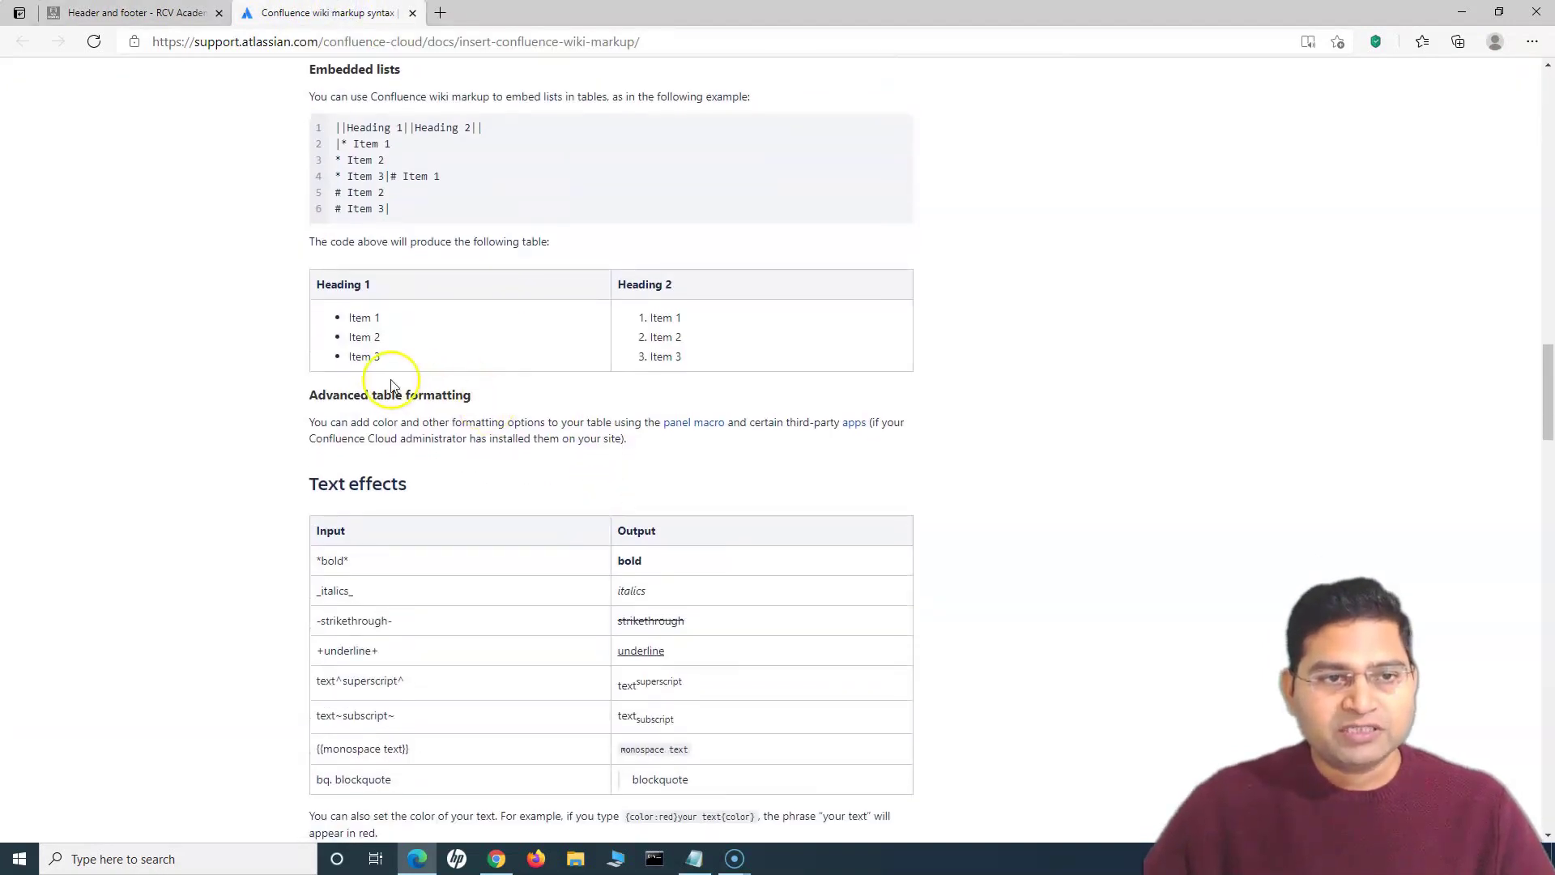
{"action": "scroll", "coordinate": [392, 367], "scroll_direction": "down", "scroll_amount": 9}
{"action": "scroll", "coordinate": [388, 346], "scroll_direction": "down", "scroll_amount": 9}
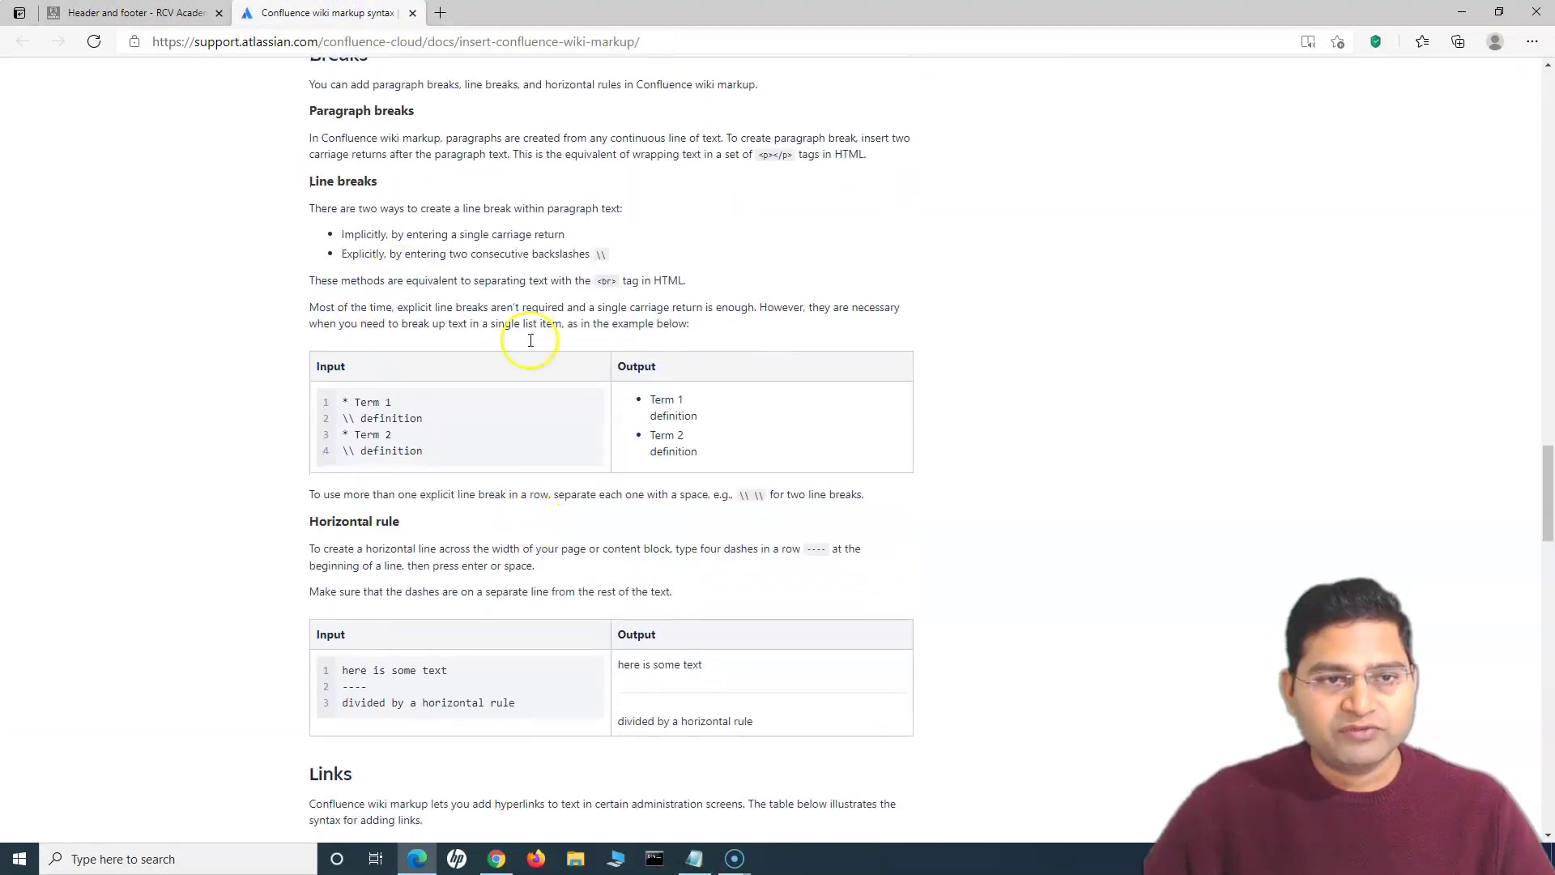
{"action": "scroll", "coordinate": [329, 326], "scroll_direction": "down", "scroll_amount": 12}
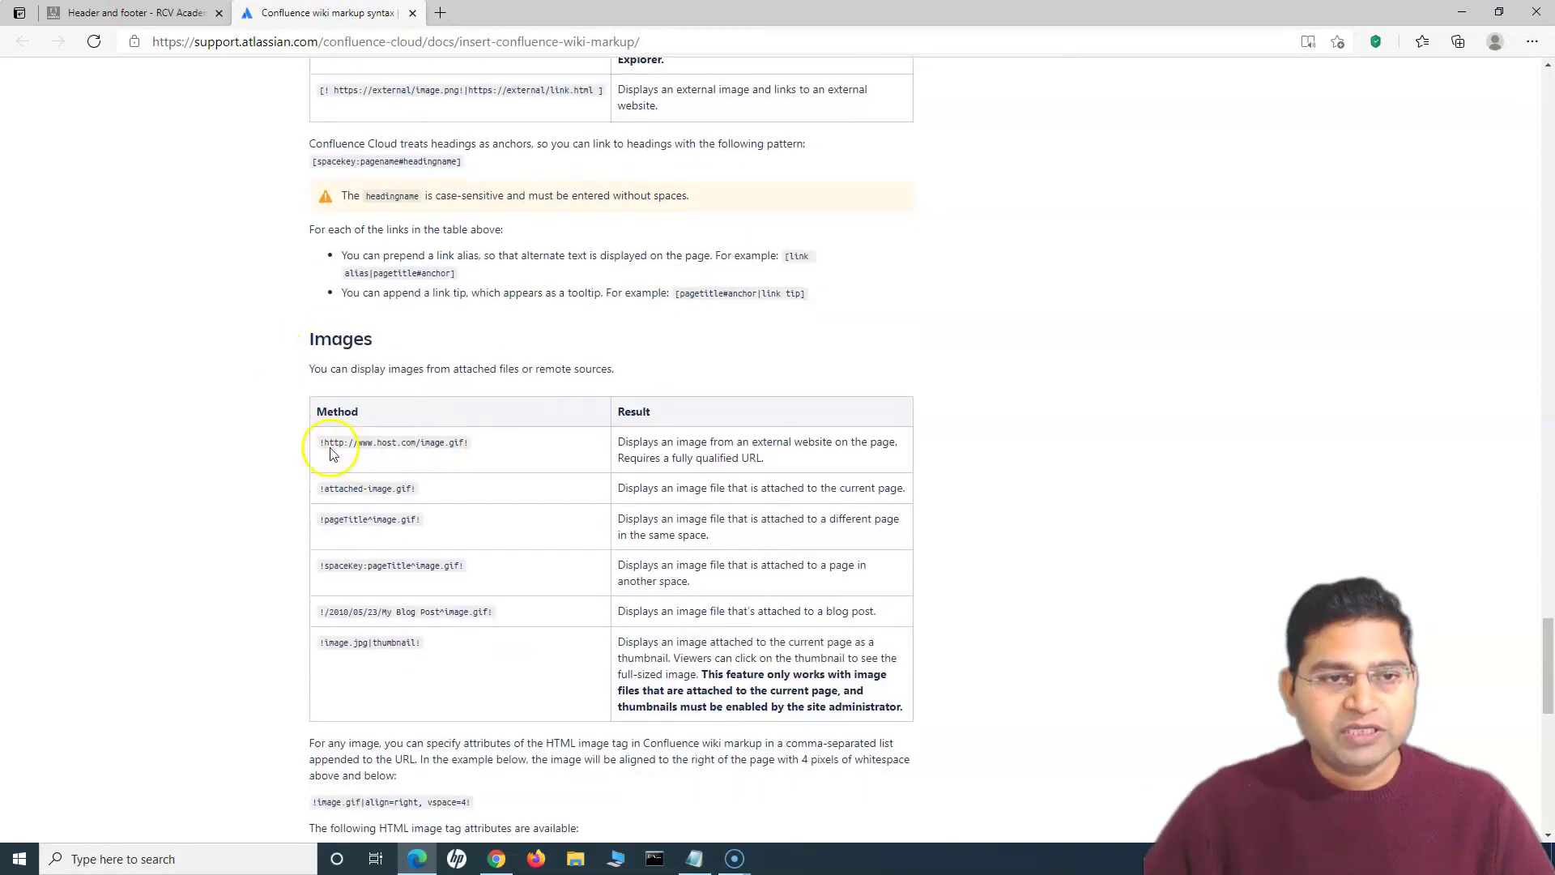
{"action": "left_click_drag", "start_coordinate": [782, 468], "coordinate": [636, 447]}
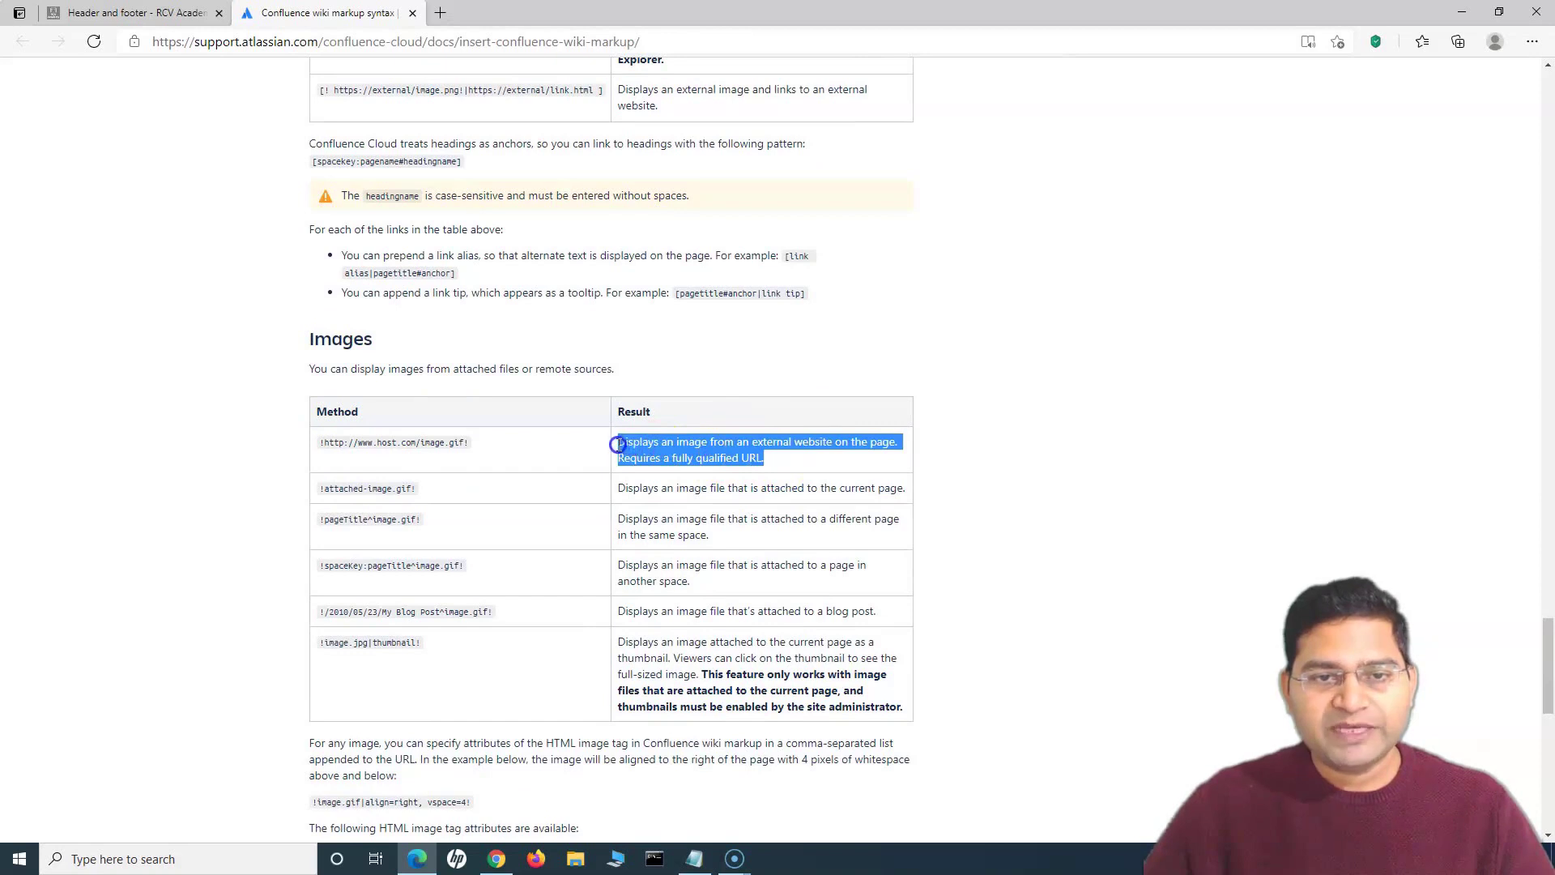
{"action": "left_click", "coordinate": [764, 445]}
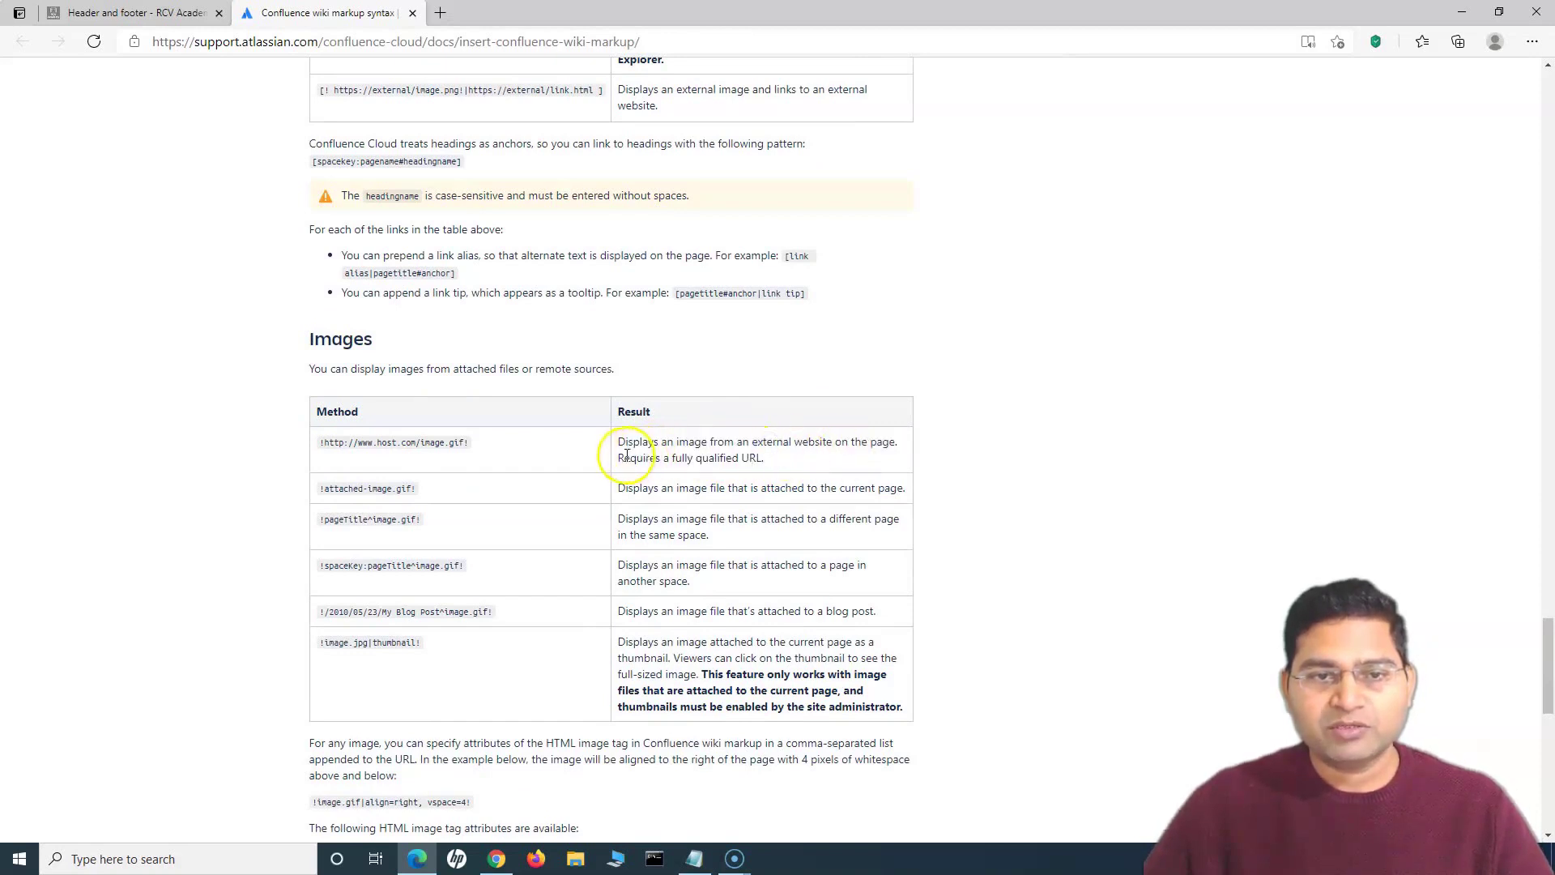
{"action": "left_click_drag", "start_coordinate": [776, 458], "coordinate": [655, 439]}
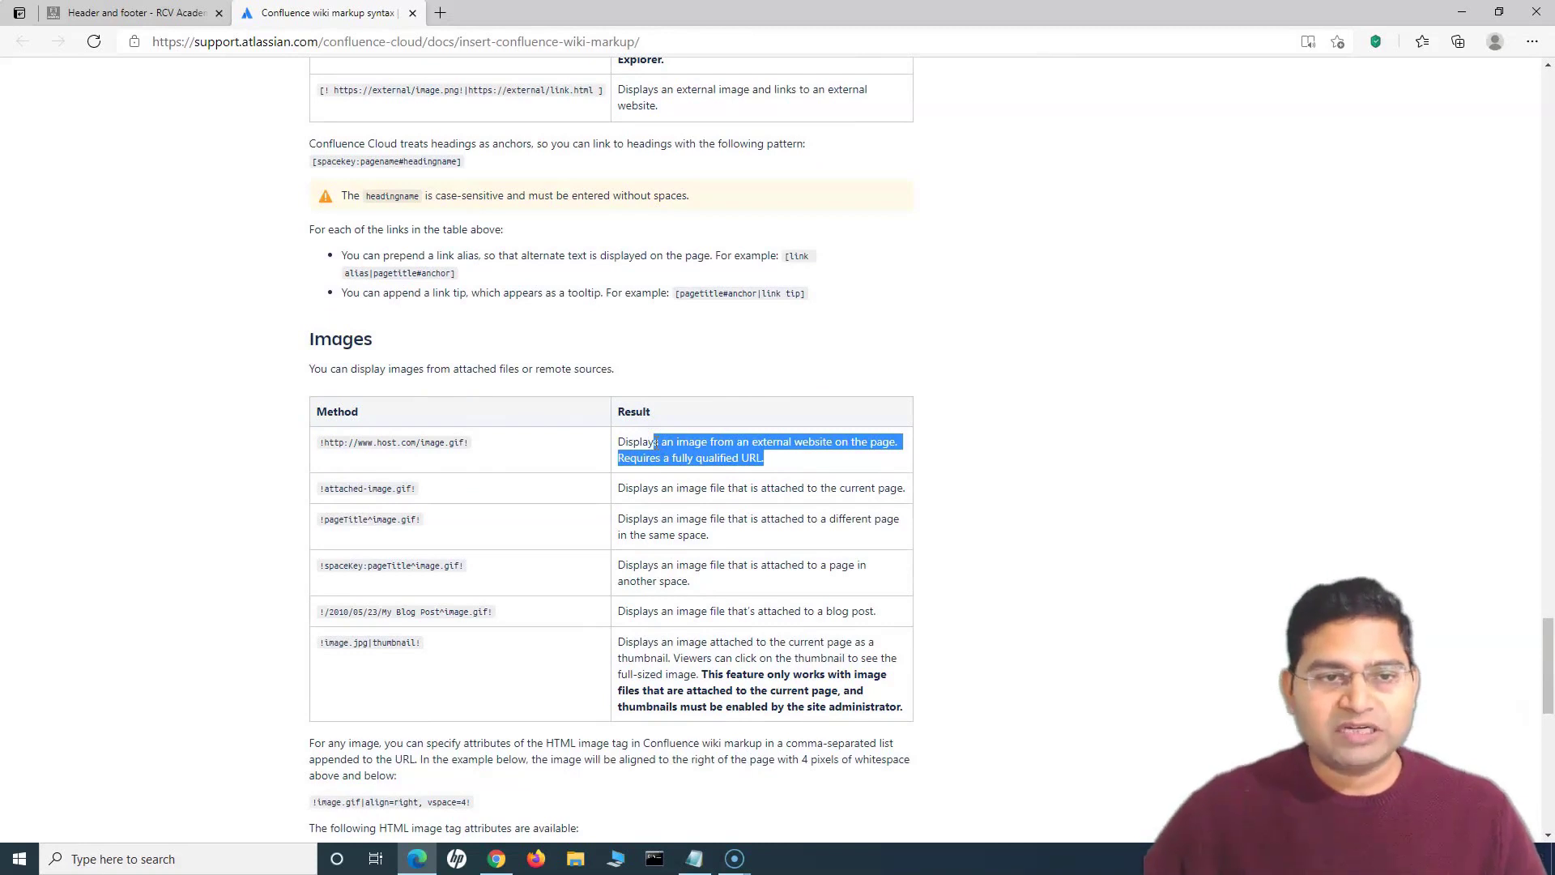
{"action": "left_click_drag", "start_coordinate": [470, 443], "coordinate": [317, 440]}
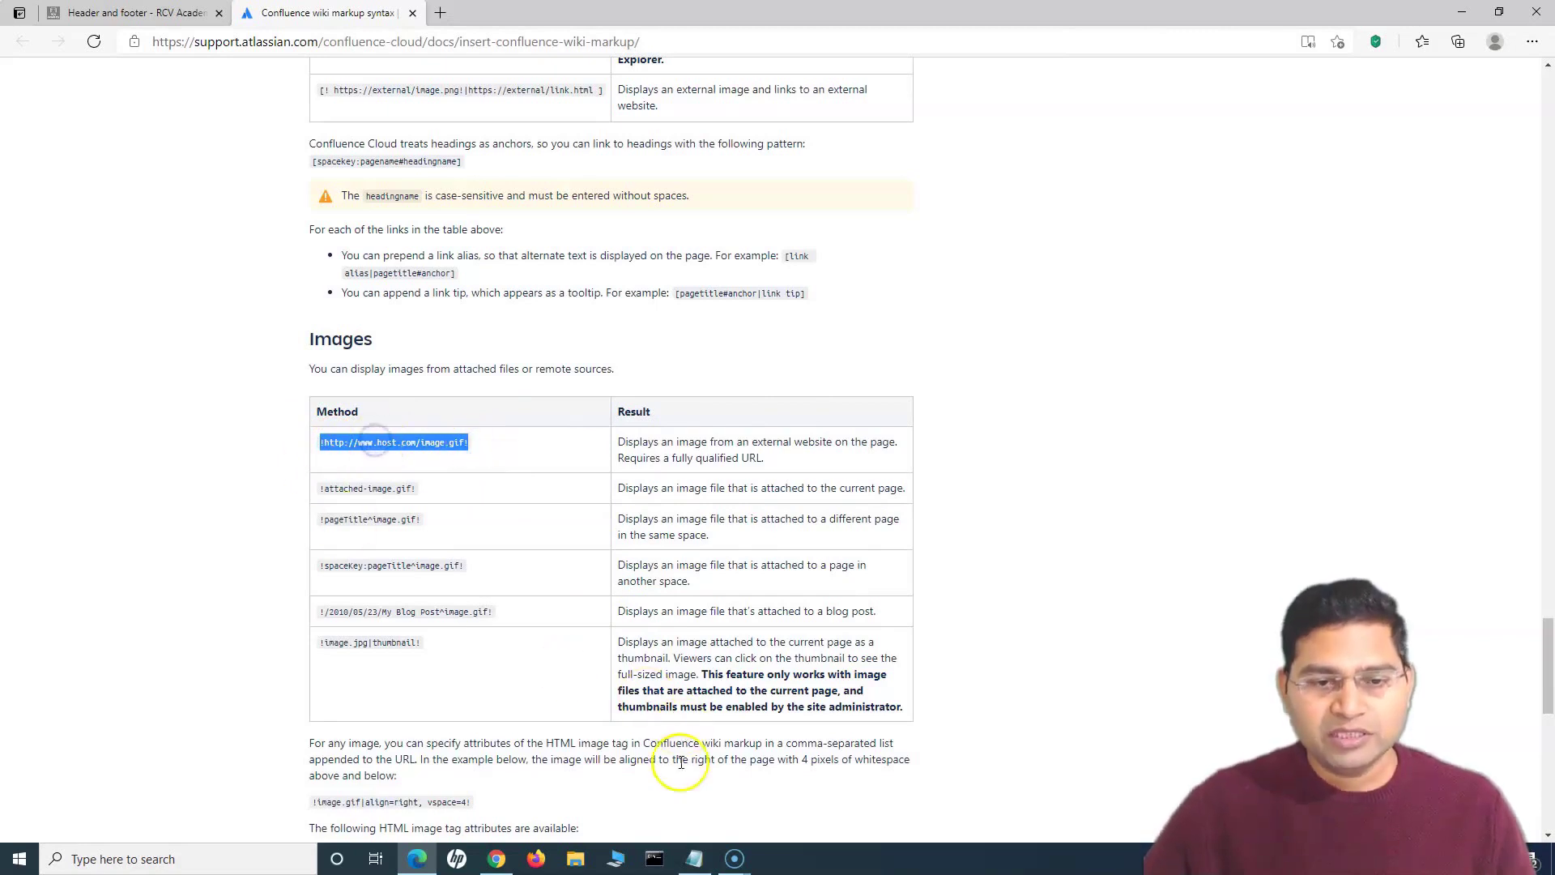
Step: Replace the site header text with an empty pair of image markup delimiters, "!!"
{"action": "left_click", "coordinate": [191, 13]}
{"action": "left_click", "coordinate": [552, 208]}
{"action": "left_click_drag", "start_coordinate": [551, 209], "coordinate": [406, 207]}
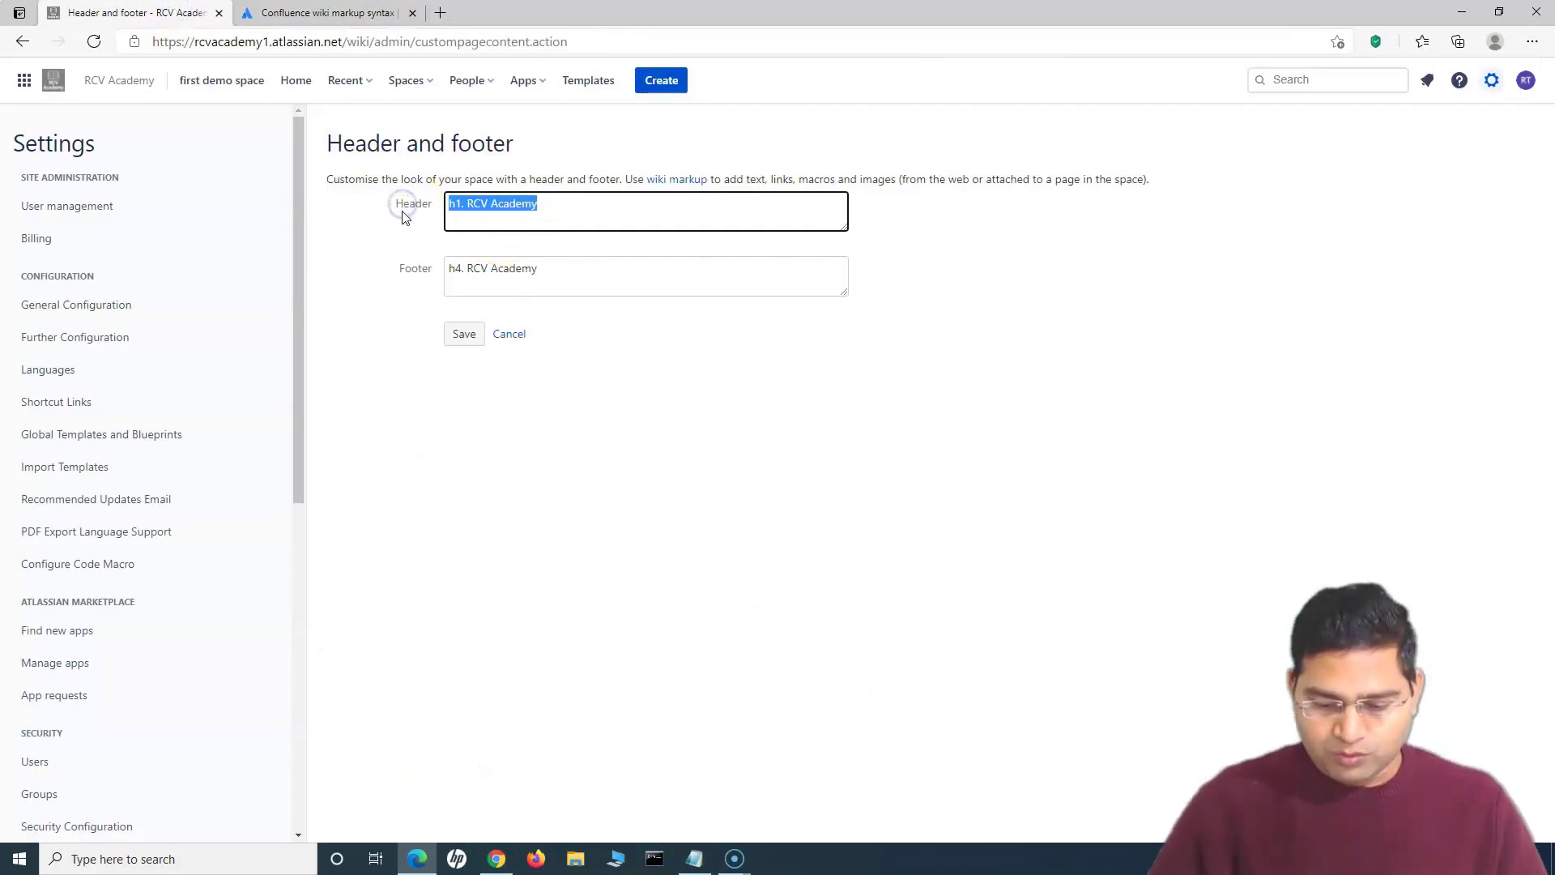
{"action": "key", "text": "BackSpace"}
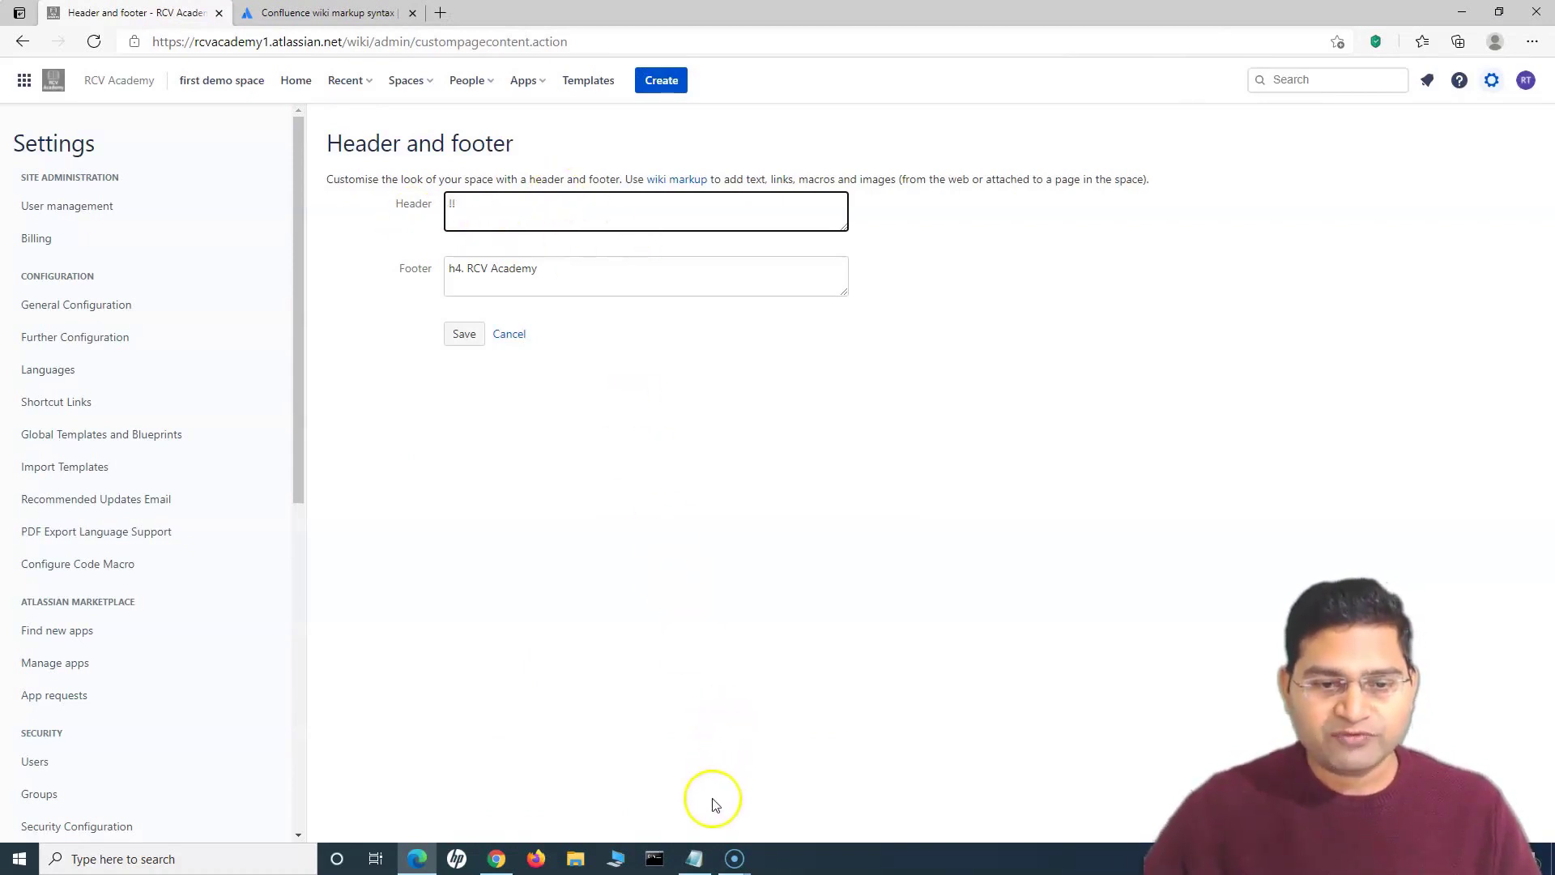
{"action": "left_click", "coordinate": [695, 858]}
{"action": "left_click_drag", "start_coordinate": [793, 231], "coordinate": [273, 233]}
{"action": "key", "text": "ctrl+c"}
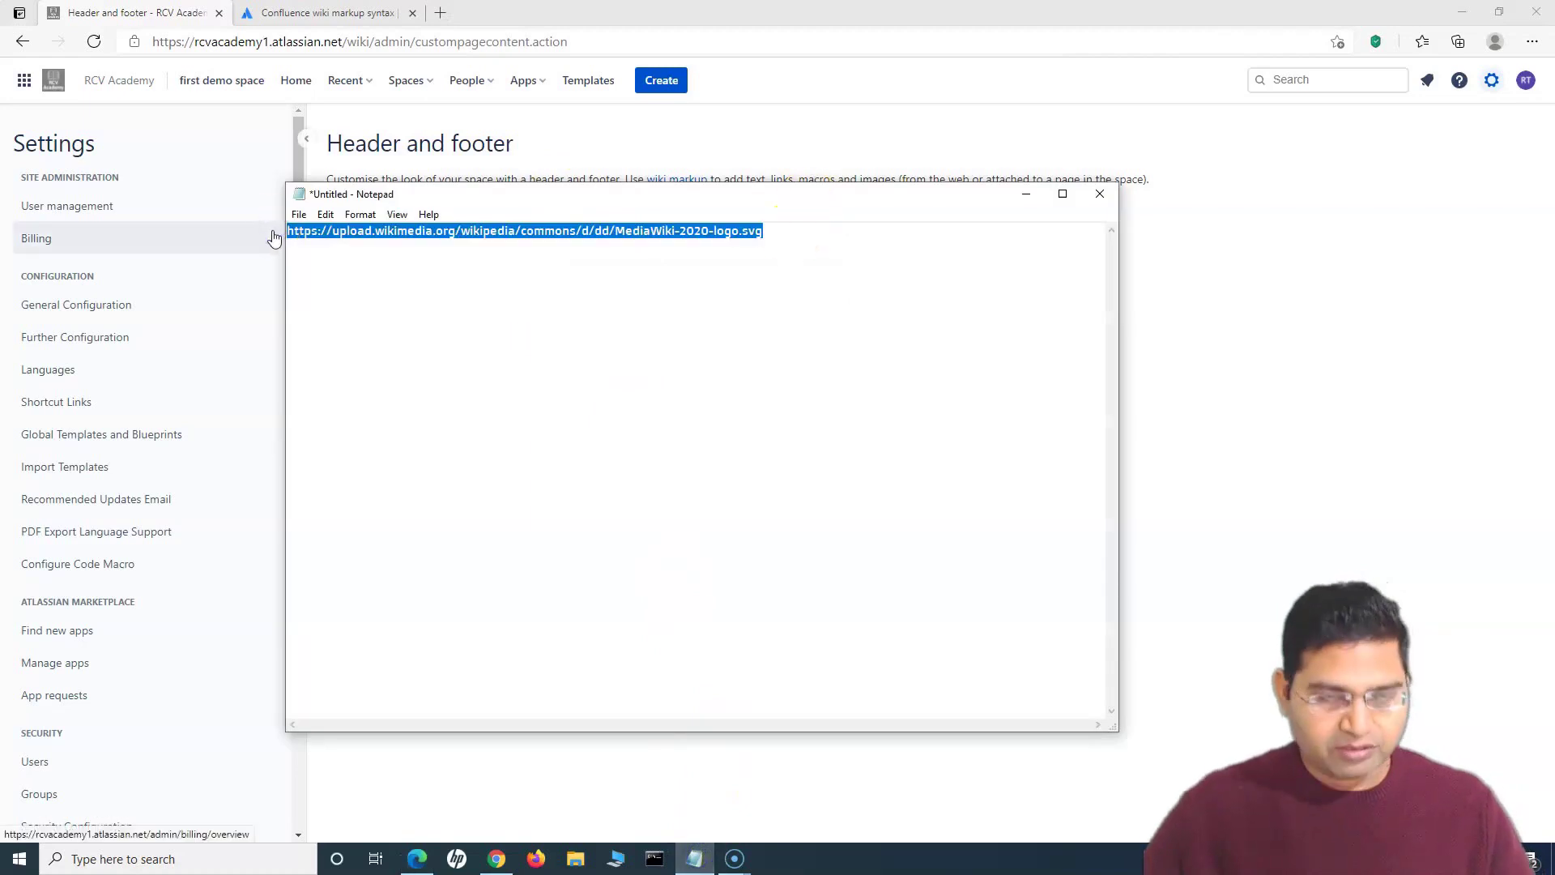
{"action": "left_click", "coordinate": [1026, 194]}
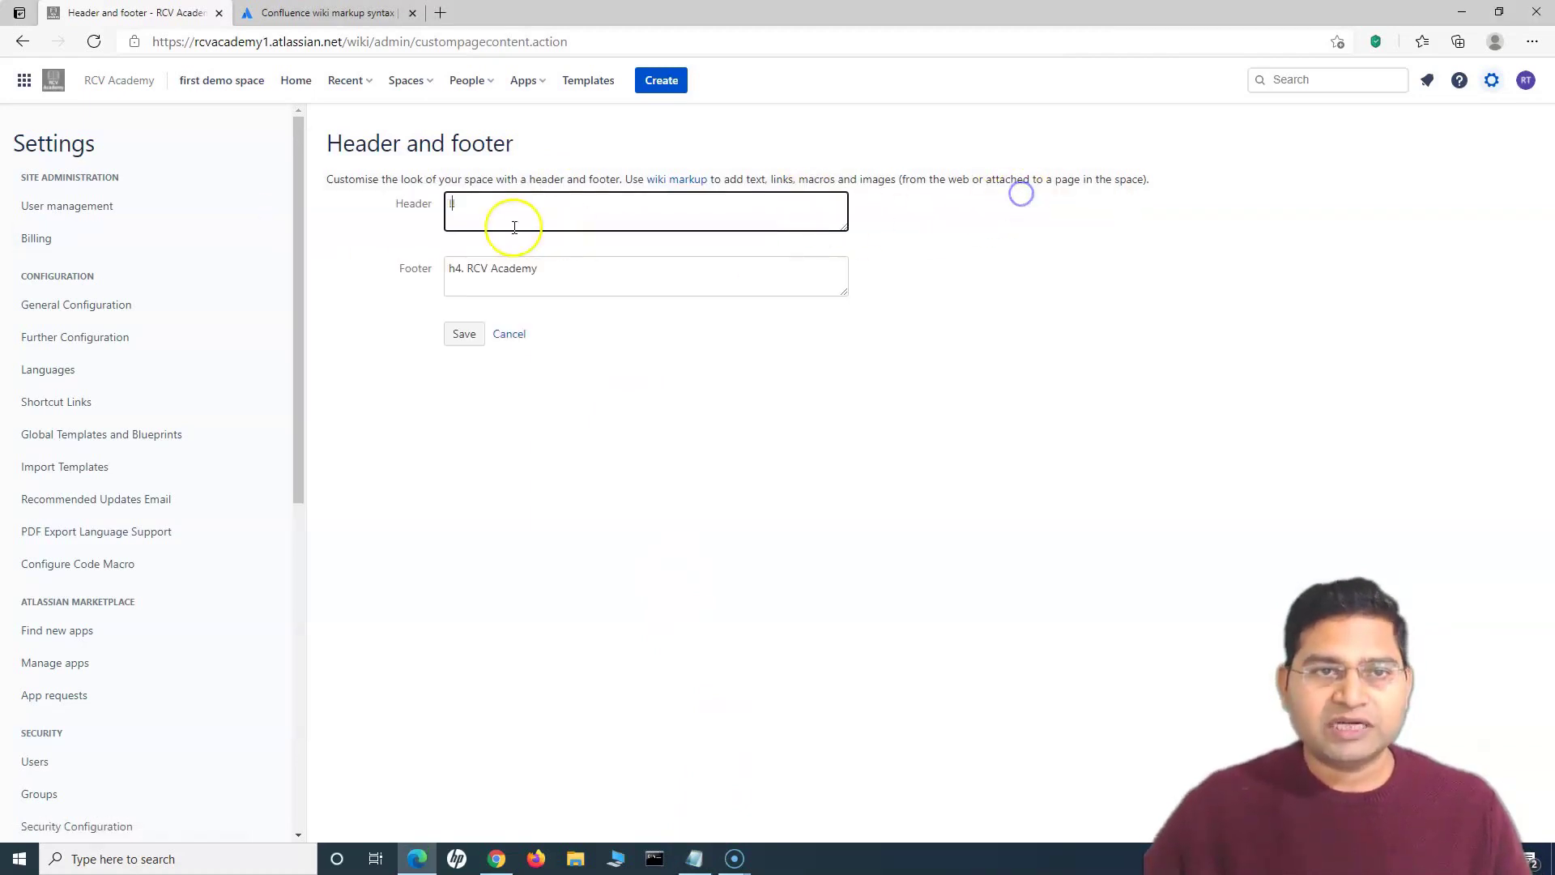
{"action": "key", "text": "ctrl+v"}
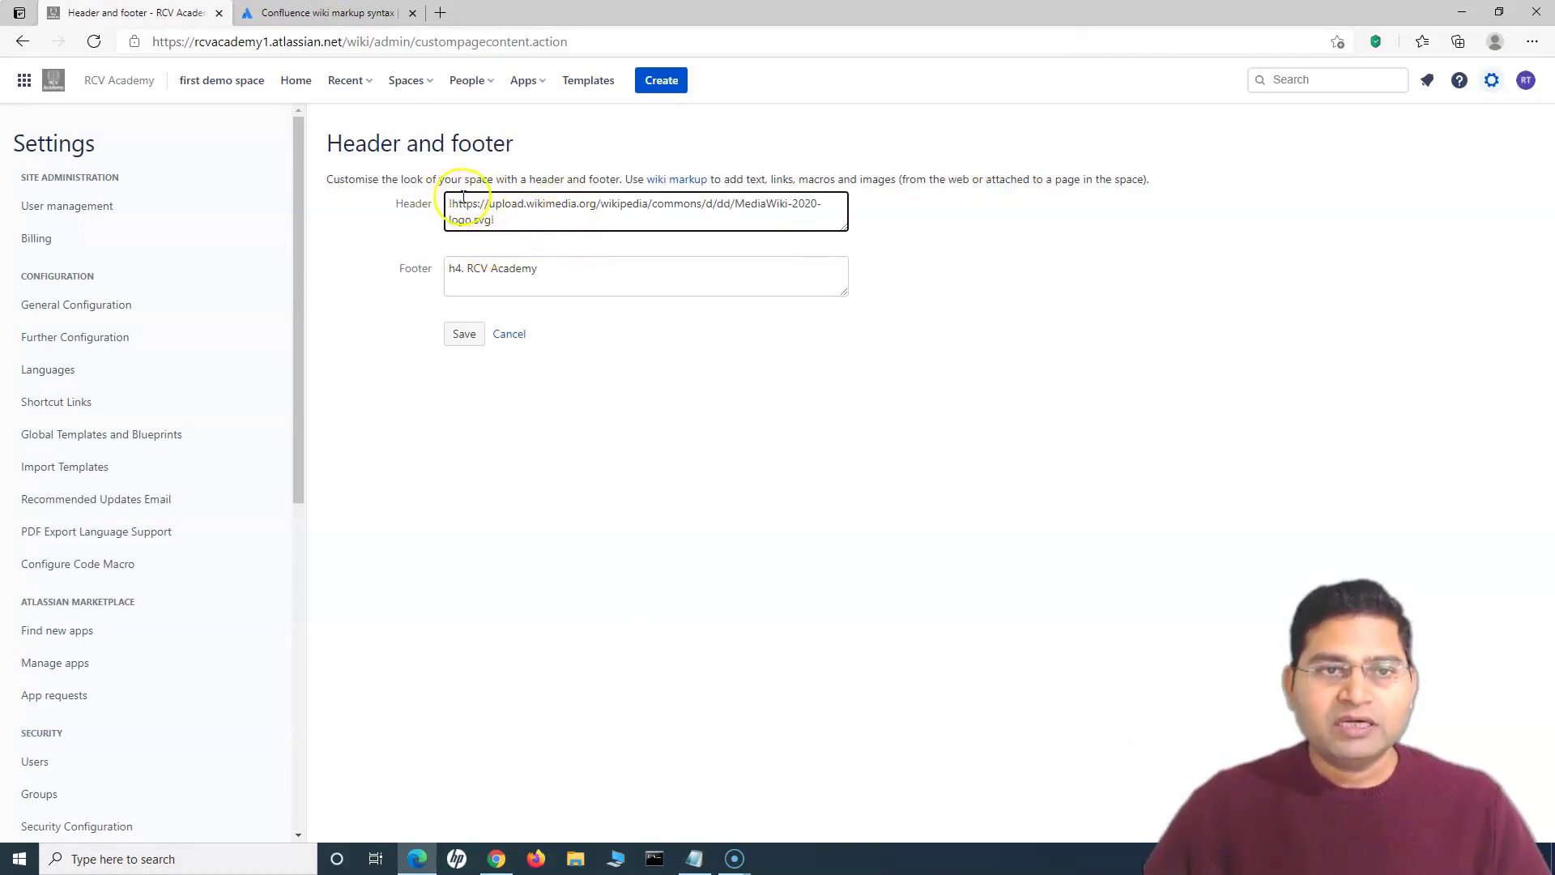
{"action": "left_click", "coordinate": [528, 417]}
Step: Replace the site footer text "h4. RCV Academy" with the opening table-heading delimiter "||"
{"action": "left_click_drag", "start_coordinate": [548, 275], "coordinate": [408, 264]}
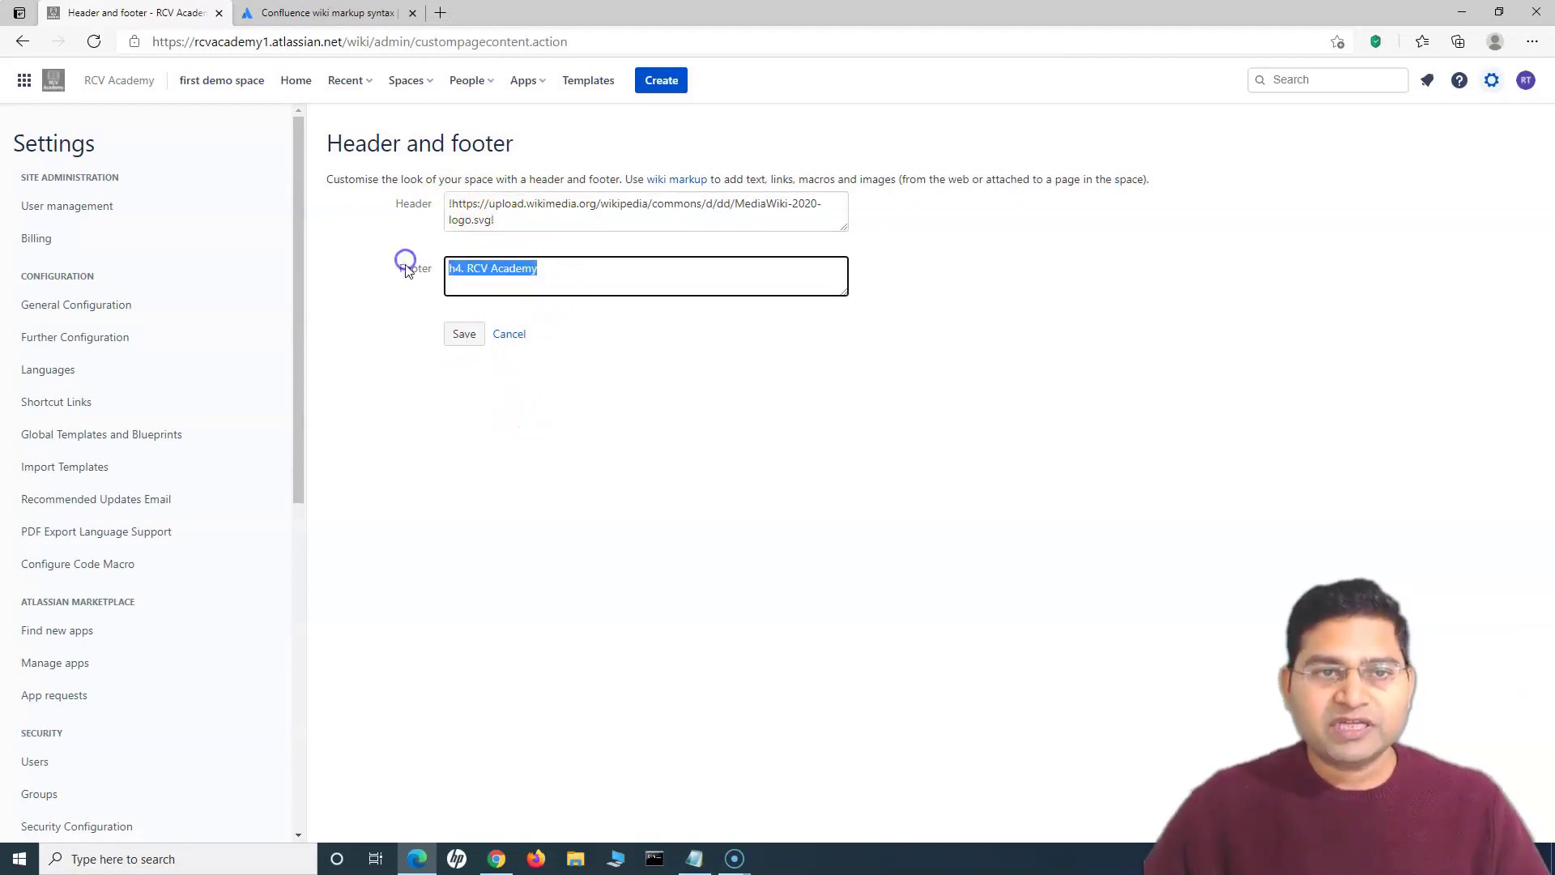
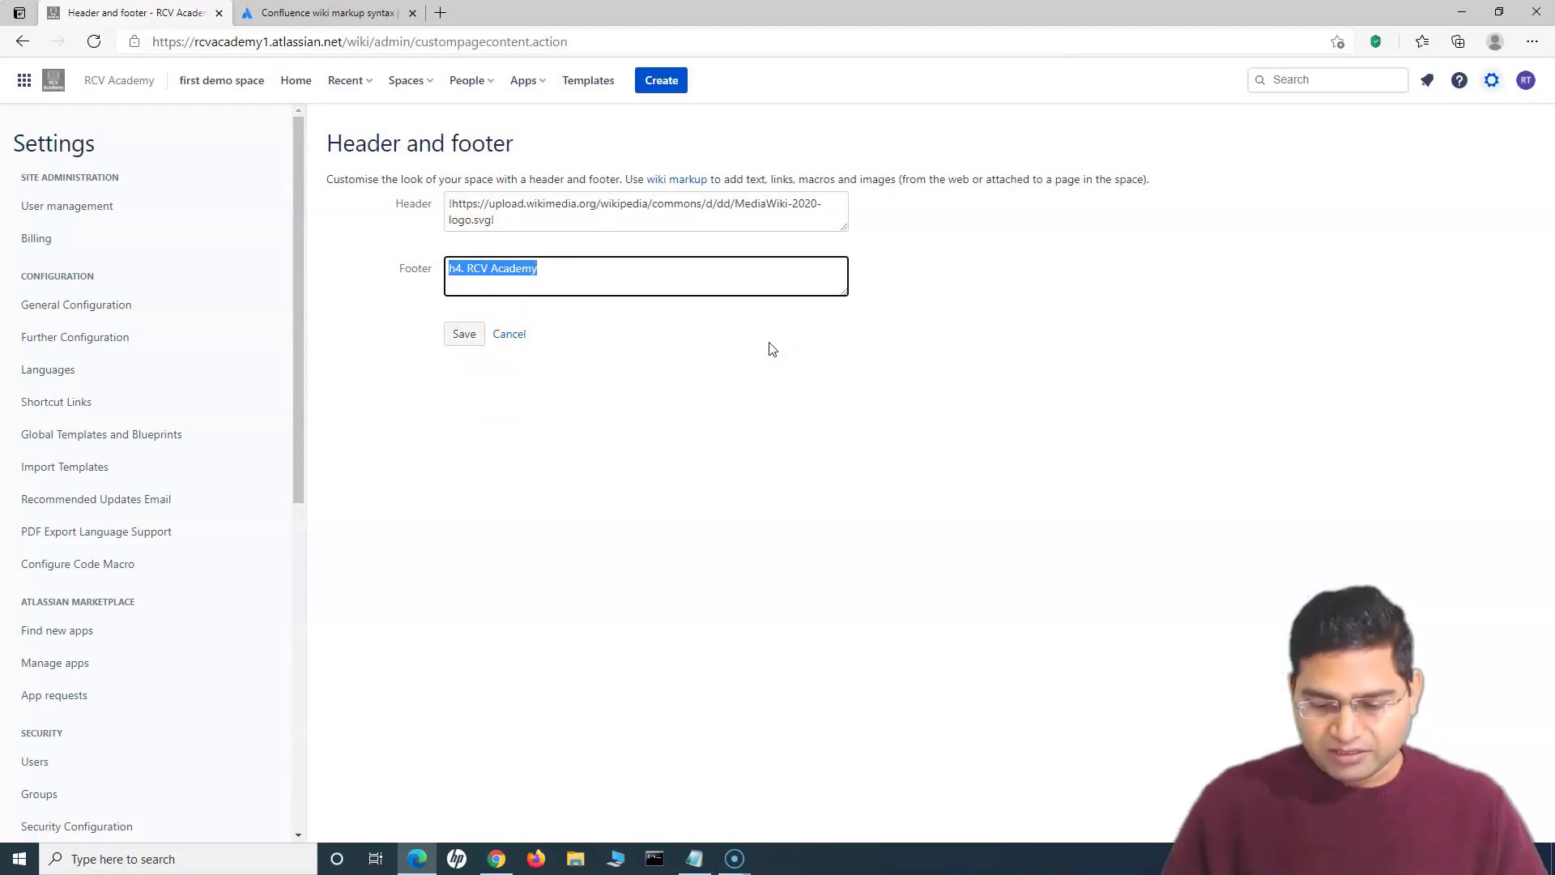
{"action": "key", "text": "BackSpace"}
{"action": "type", "text": "|"}
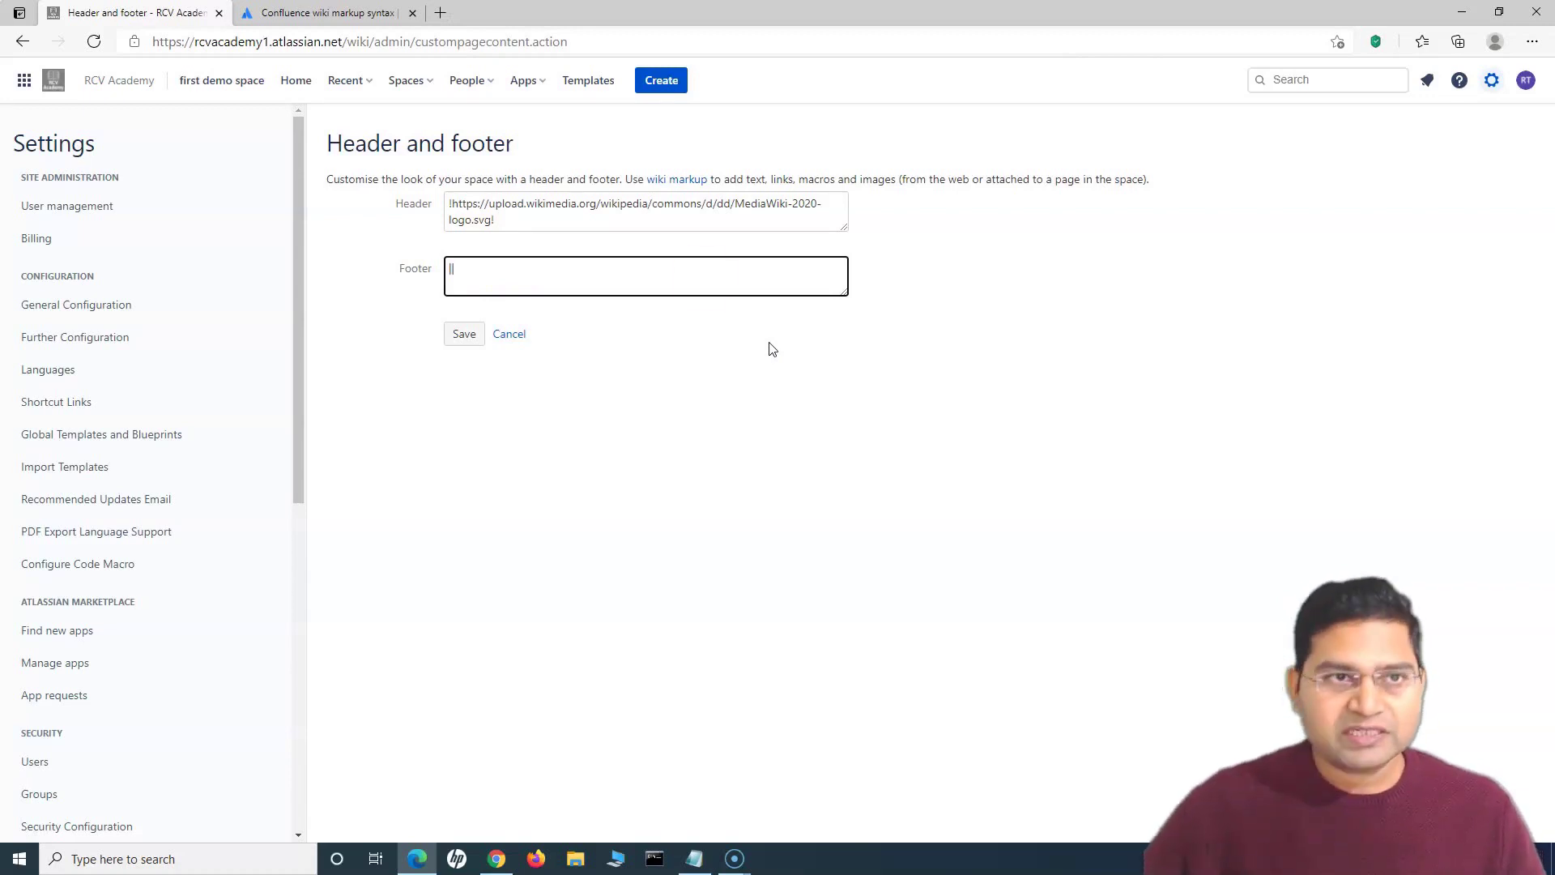
Step: Look up the table syntax for heading and cell rows in the Confluence wiki markup reference
{"action": "left_click", "coordinate": [332, 13]}
{"action": "scroll", "coordinate": [474, 381], "scroll_direction": "up", "scroll_amount": 5}
{"action": "scroll", "coordinate": [474, 385], "scroll_direction": "up", "scroll_amount": 15}
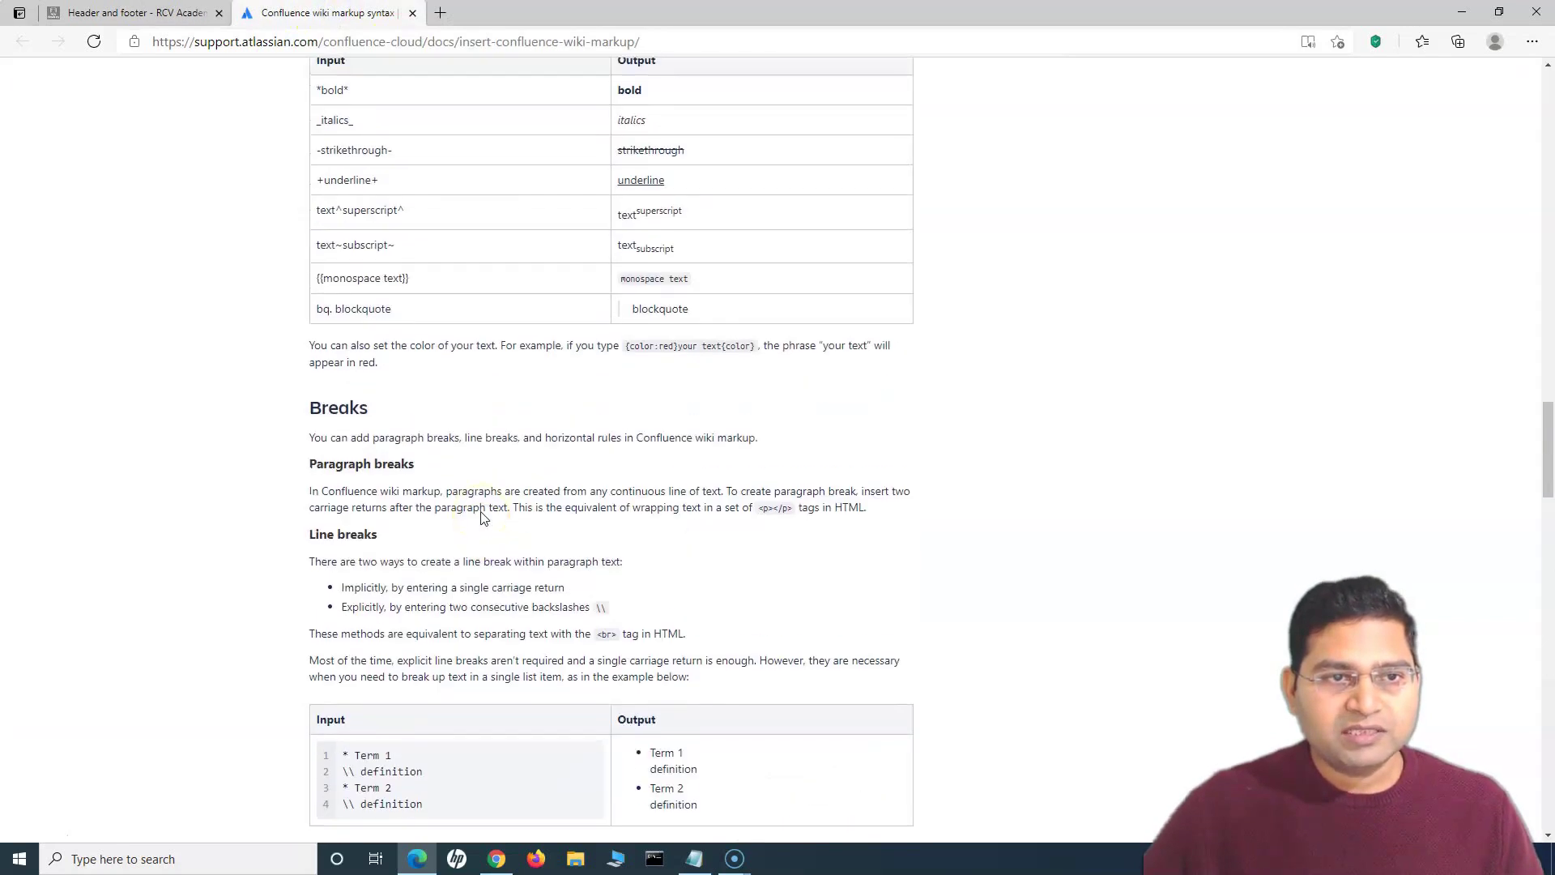
{"action": "scroll", "coordinate": [482, 516], "scroll_direction": "up", "scroll_amount": 15}
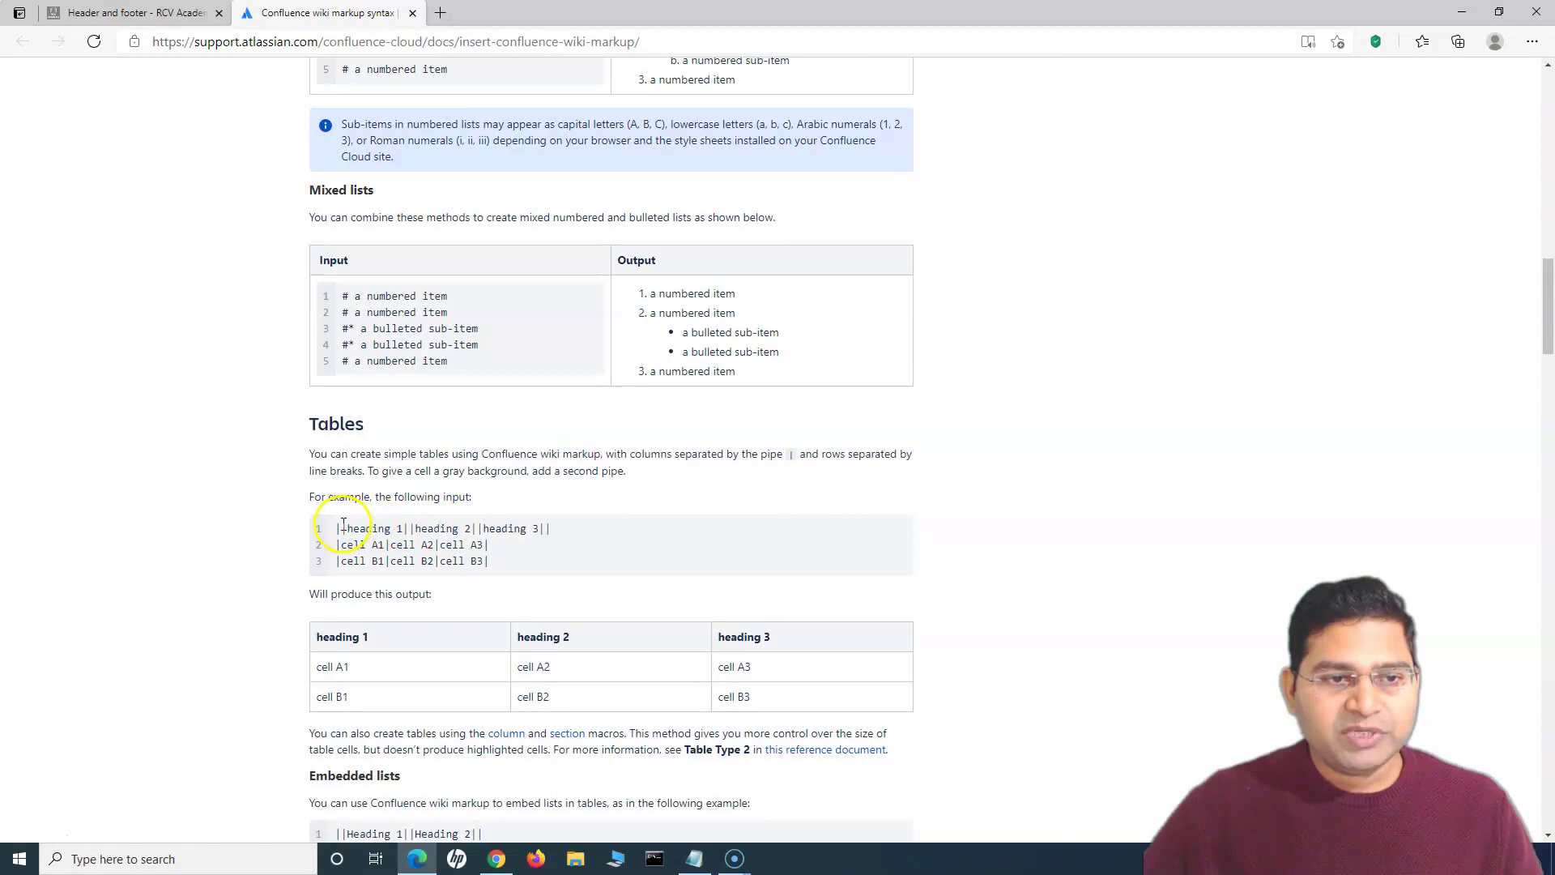
{"action": "left_click", "coordinate": [337, 527]}
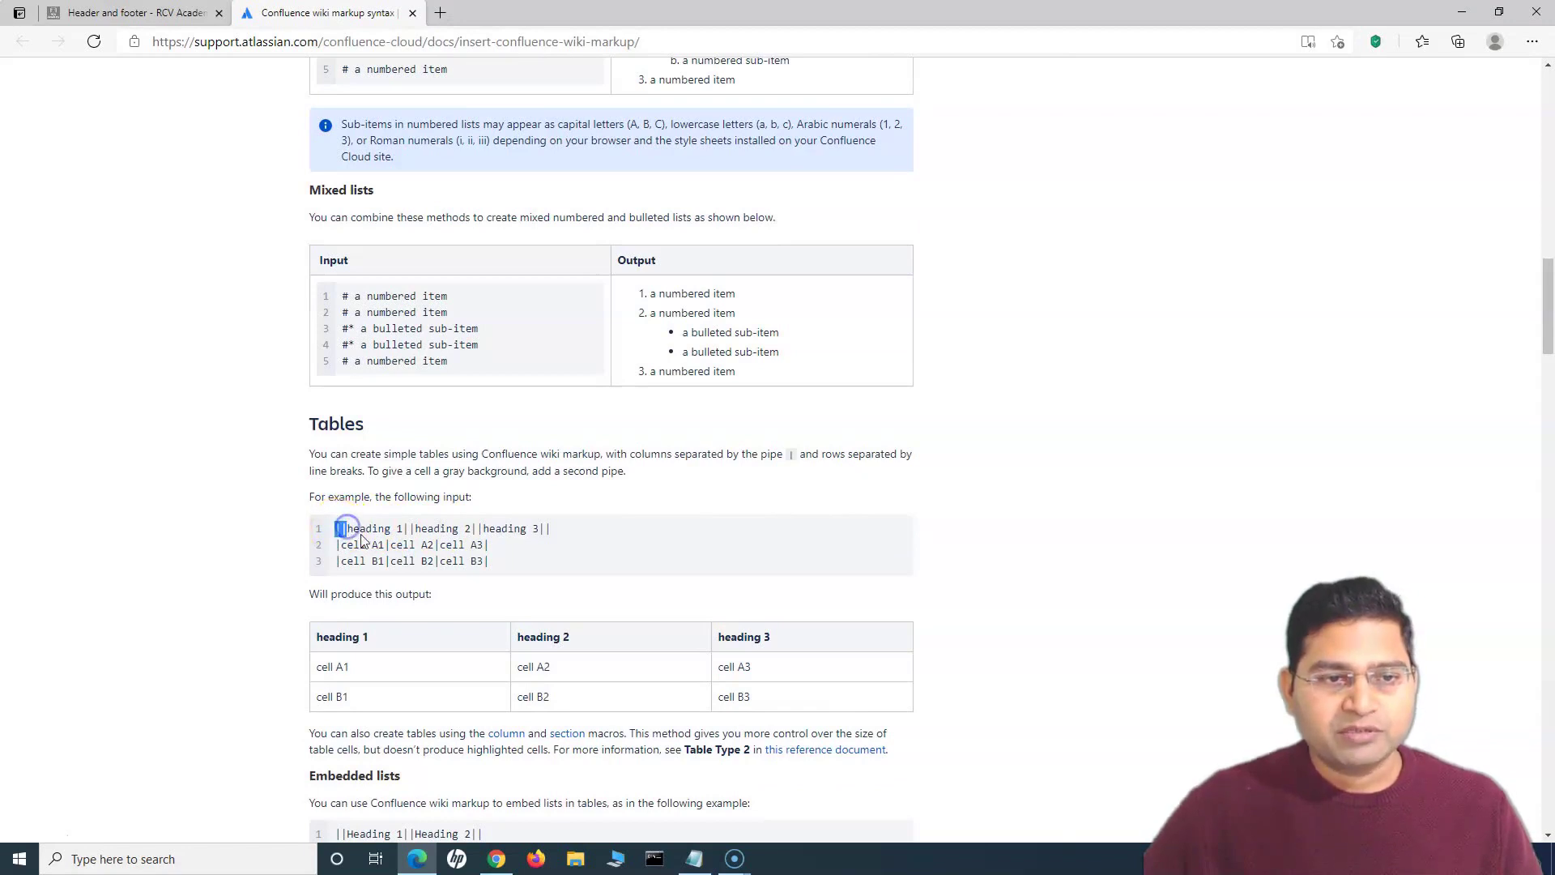
{"action": "left_click_drag", "start_coordinate": [305, 635], "coordinate": [399, 631]}
{"action": "left_click", "coordinate": [421, 632]}
{"action": "left_click_drag", "start_coordinate": [564, 528], "coordinate": [518, 562]}
{"action": "left_click", "coordinate": [346, 528]}
{"action": "left_click", "coordinate": [613, 535]}
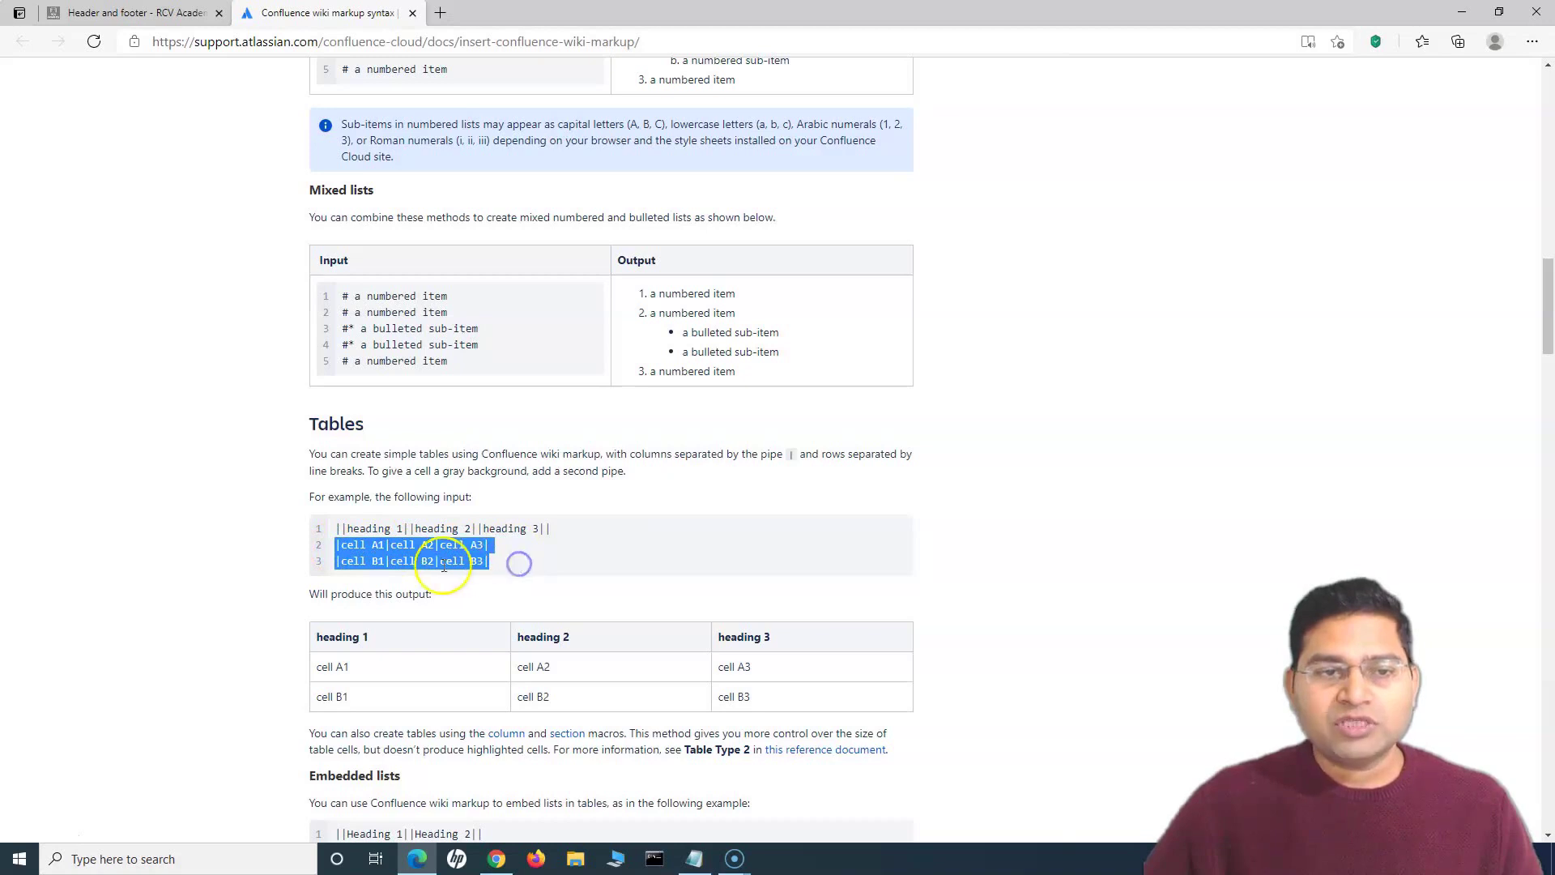
Step: Return to the site-wide header and footer settings and complete the footer's table heading row as "||Our Websites||Contact Us||Support||"
{"action": "left_click", "coordinate": [166, 12]}
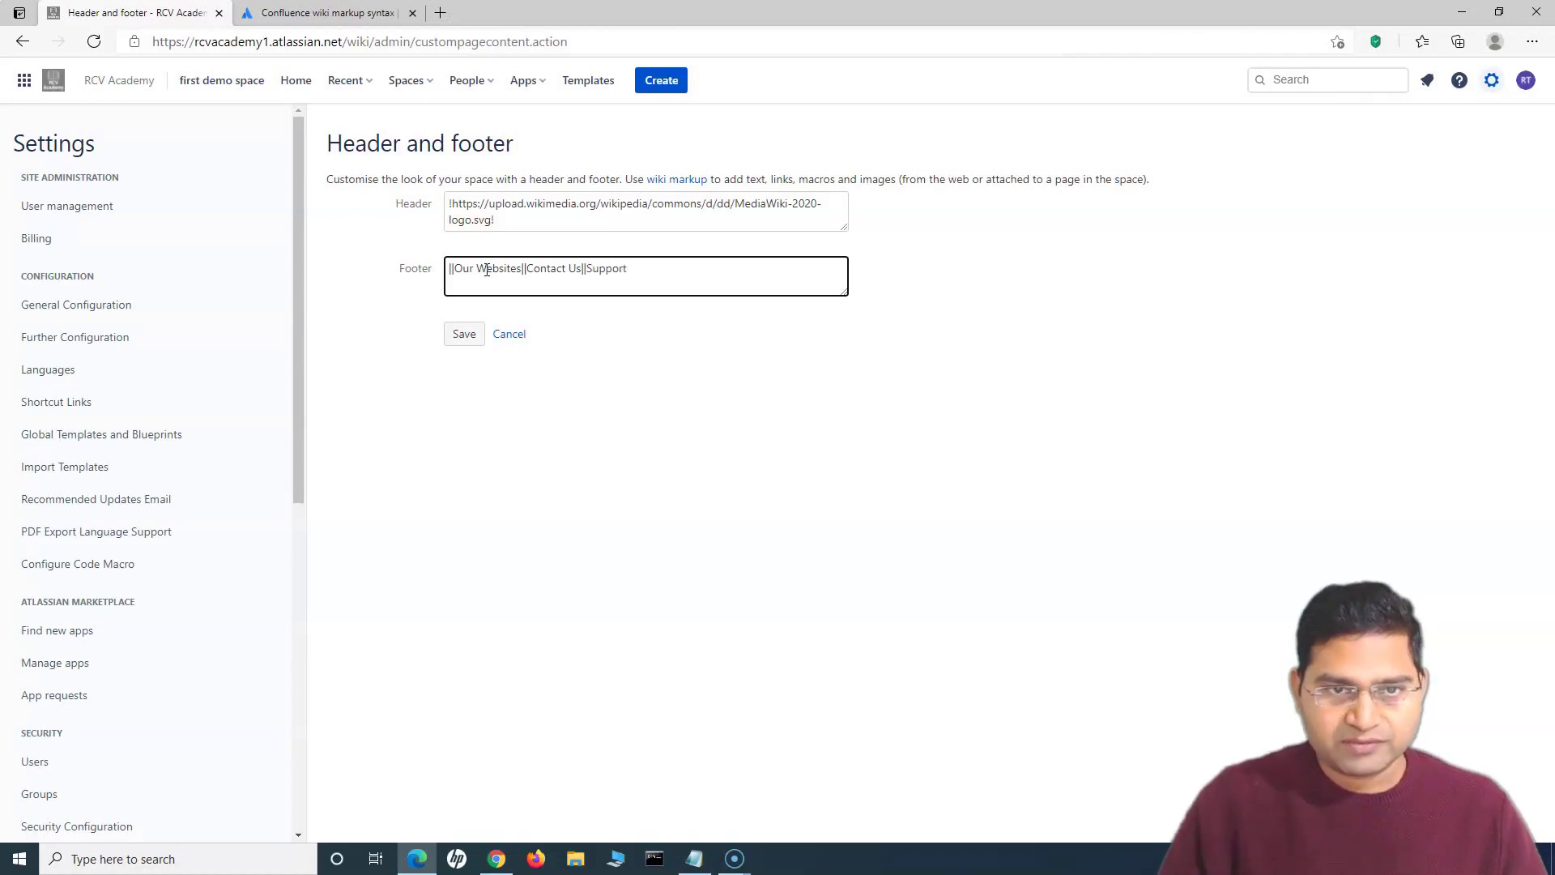
{"action": "left_click_drag", "start_coordinate": [636, 269], "coordinate": [427, 257]}
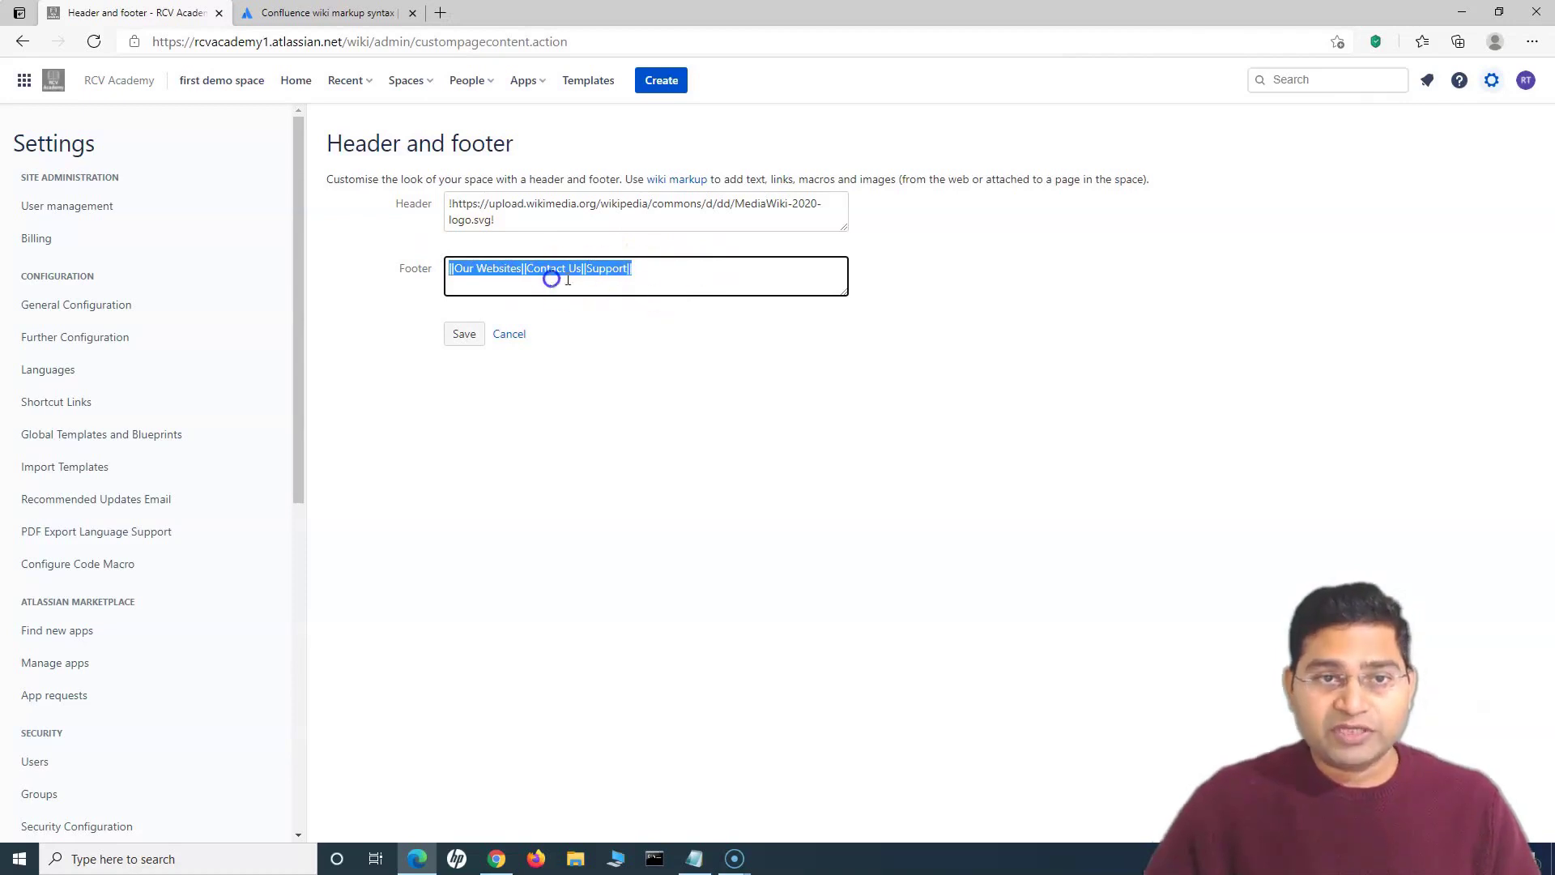
{"action": "left_click", "coordinate": [648, 317]}
{"action": "left_click", "coordinate": [650, 271]}
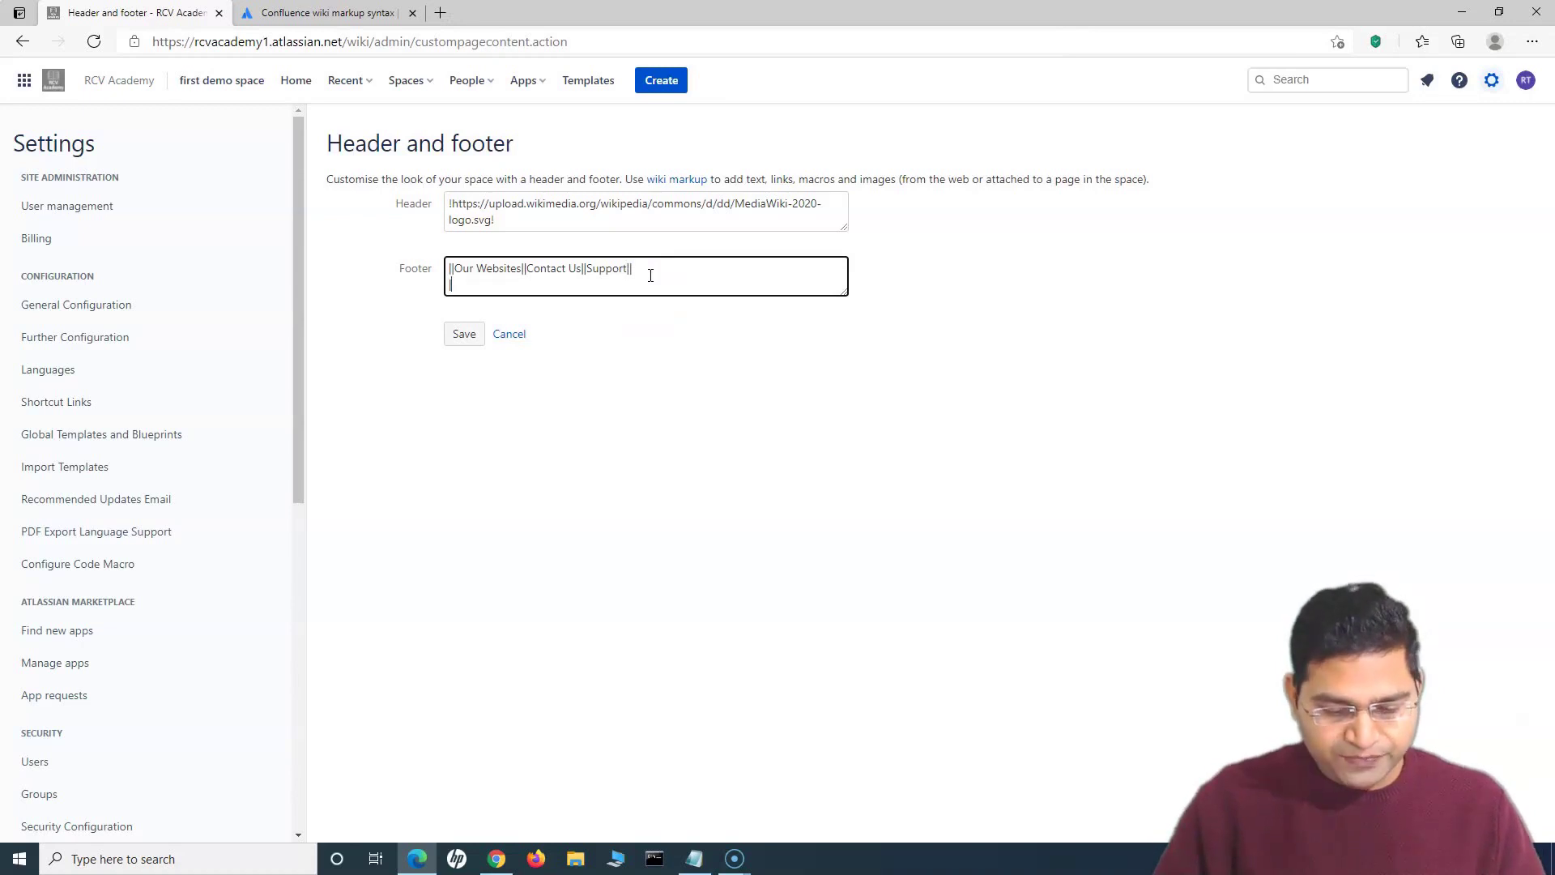
{"action": "type", "text": "htt"}
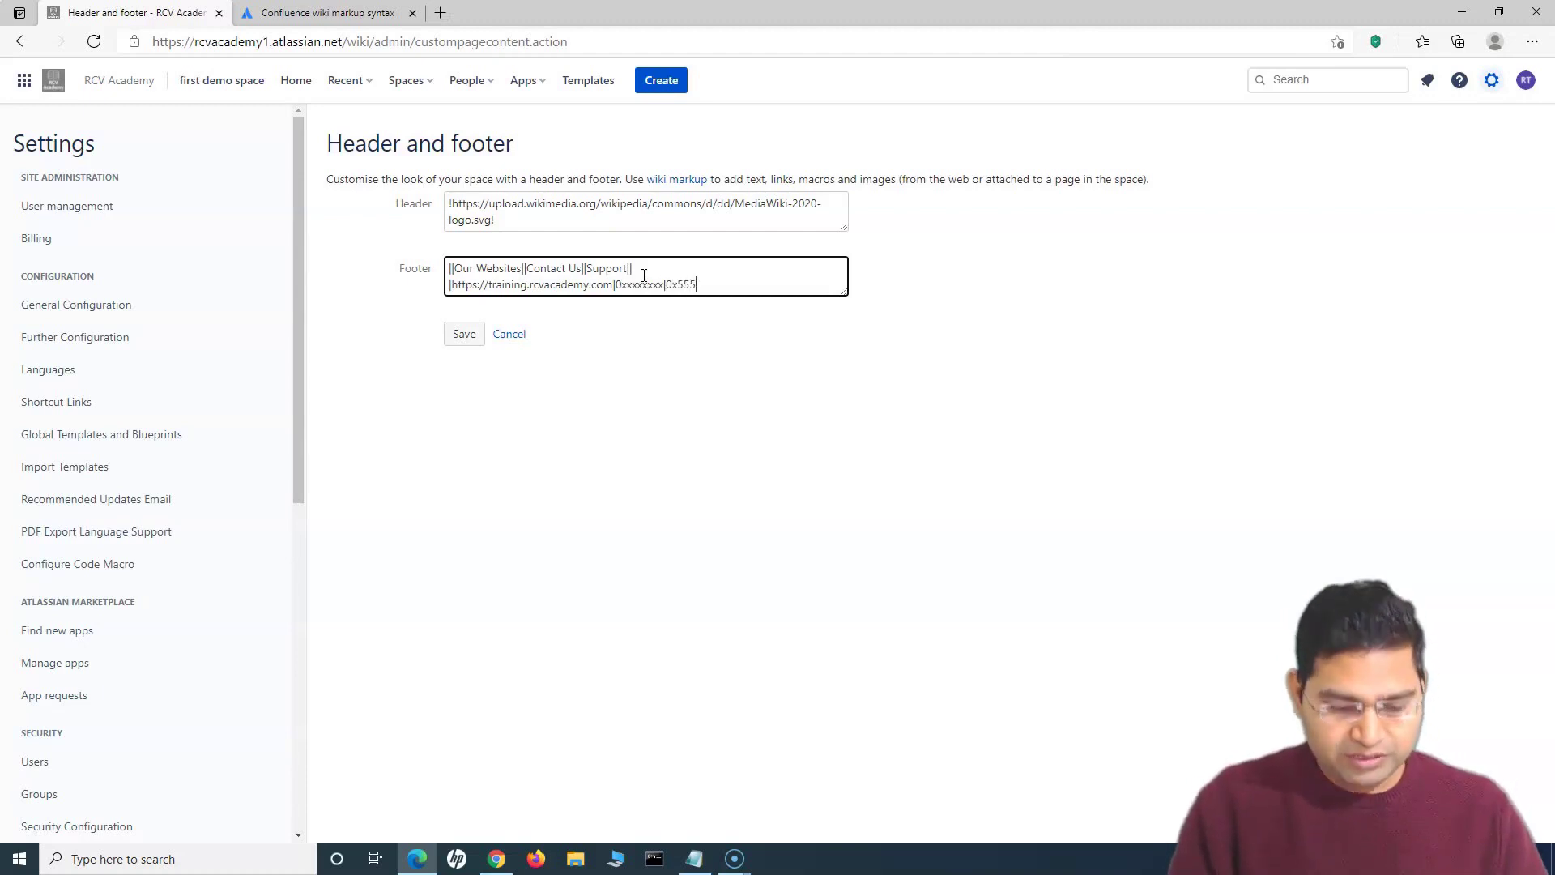
{"action": "left_click", "coordinate": [452, 269]}
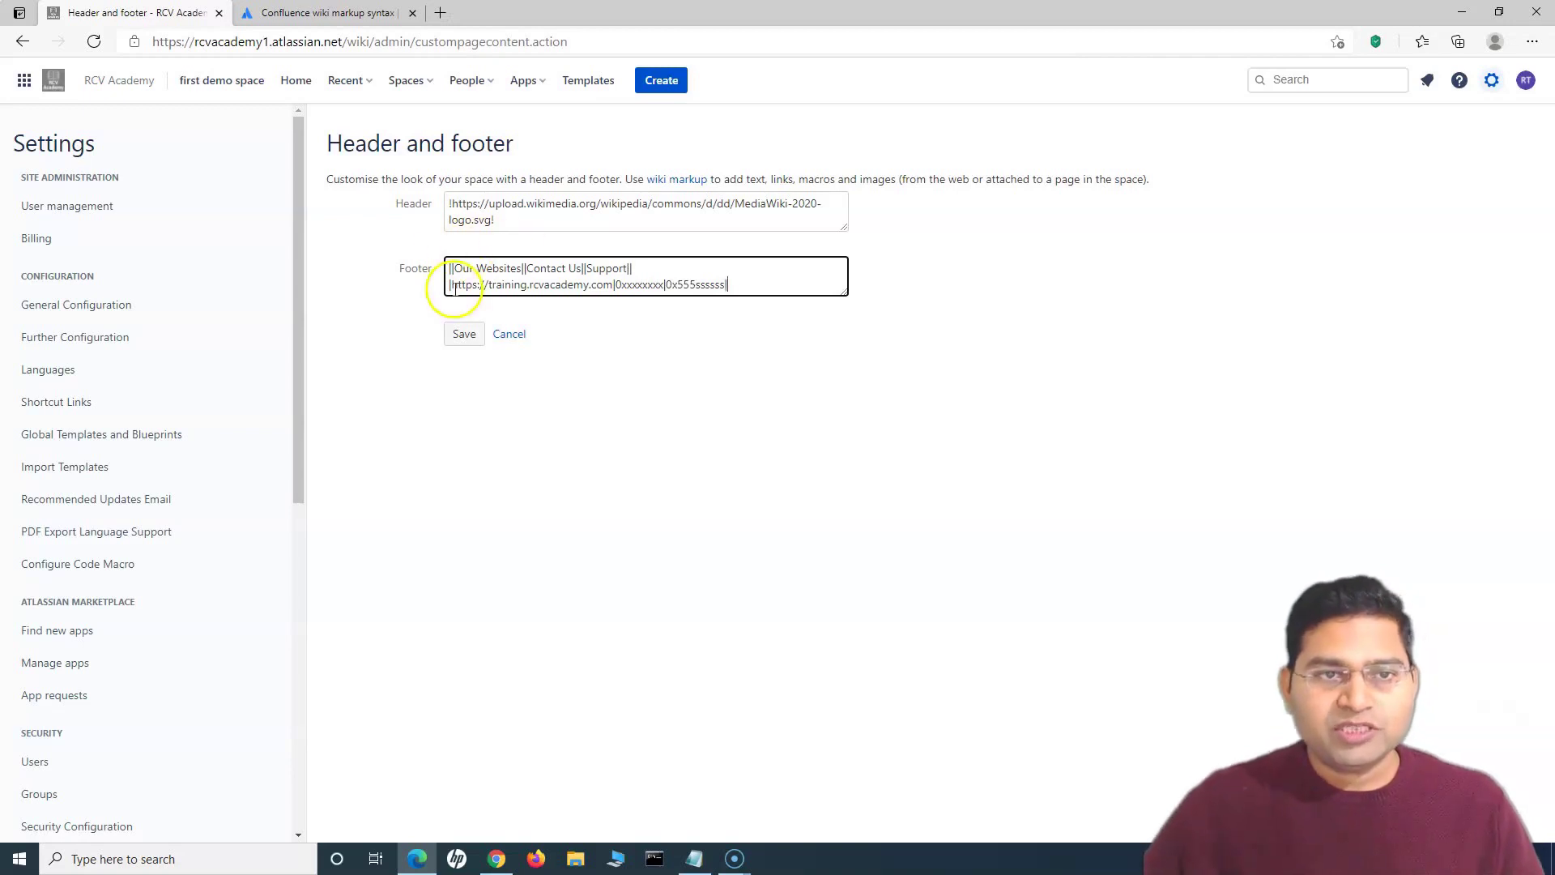
{"action": "left_click_drag", "start_coordinate": [452, 269], "coordinate": [622, 271]}
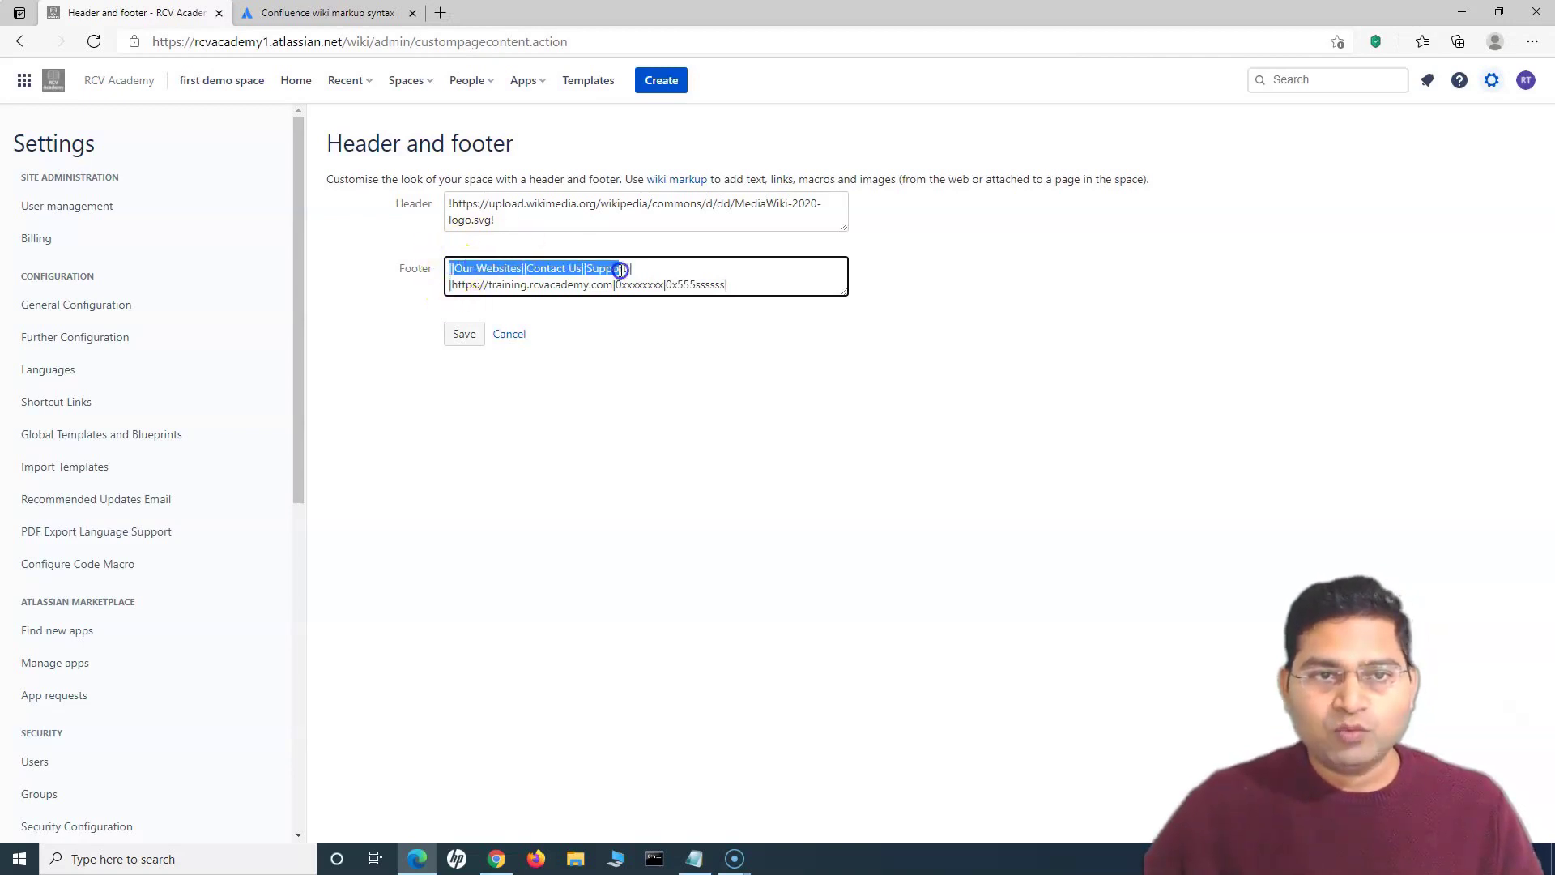
{"action": "left_click", "coordinate": [452, 285]}
{"action": "left_click_drag", "start_coordinate": [452, 285], "coordinate": [613, 289]}
{"action": "left_click", "coordinate": [631, 290]}
{"action": "double_click", "coordinate": [631, 289]}
{"action": "left_click", "coordinate": [688, 285]}
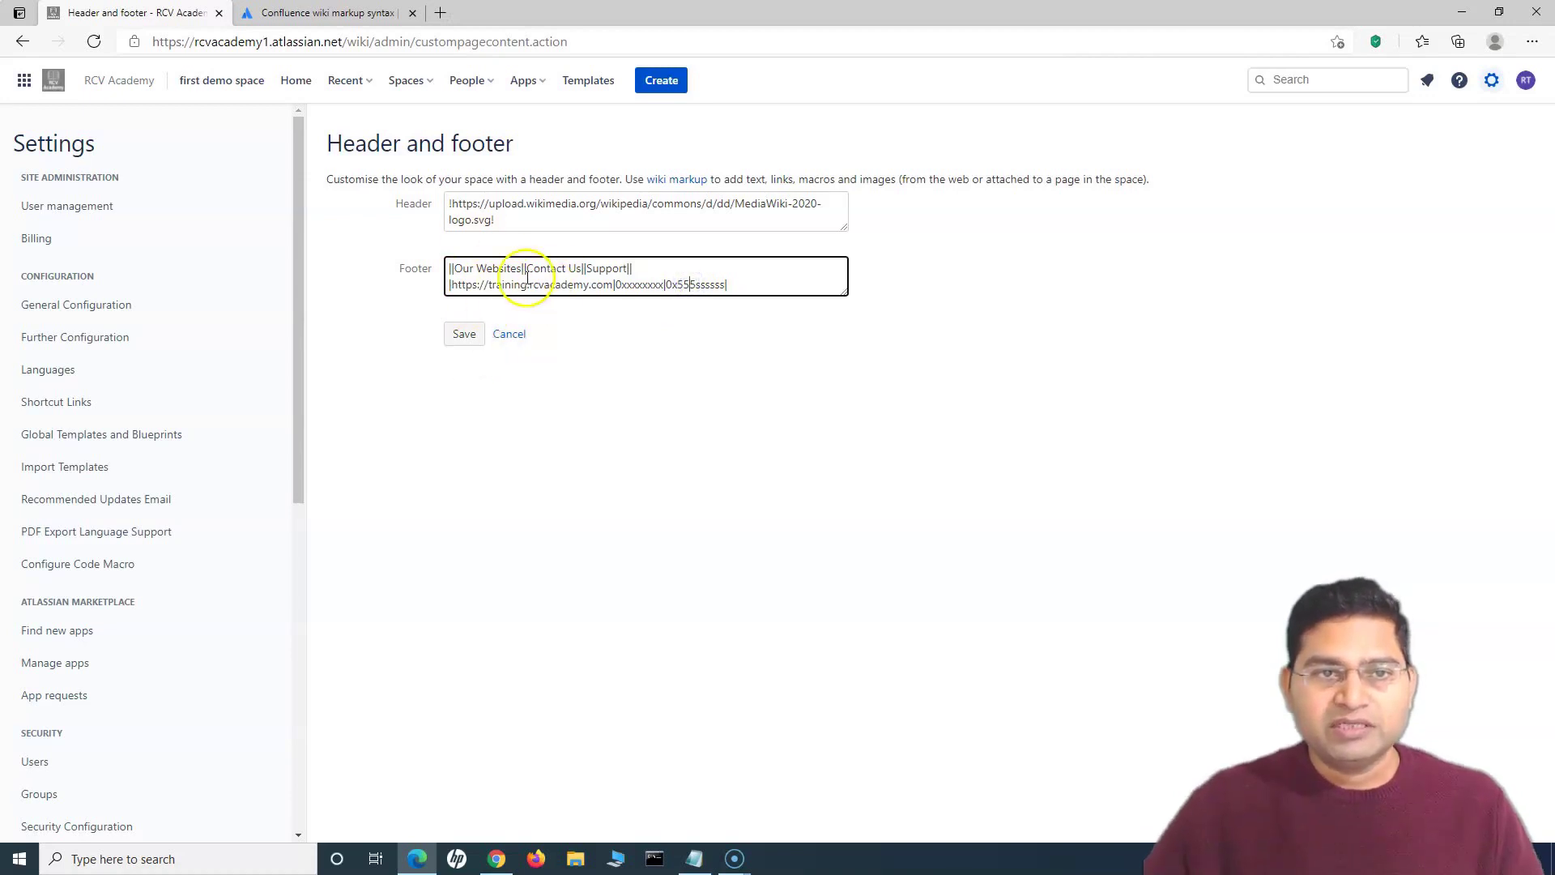
{"action": "left_click", "coordinate": [464, 334]}
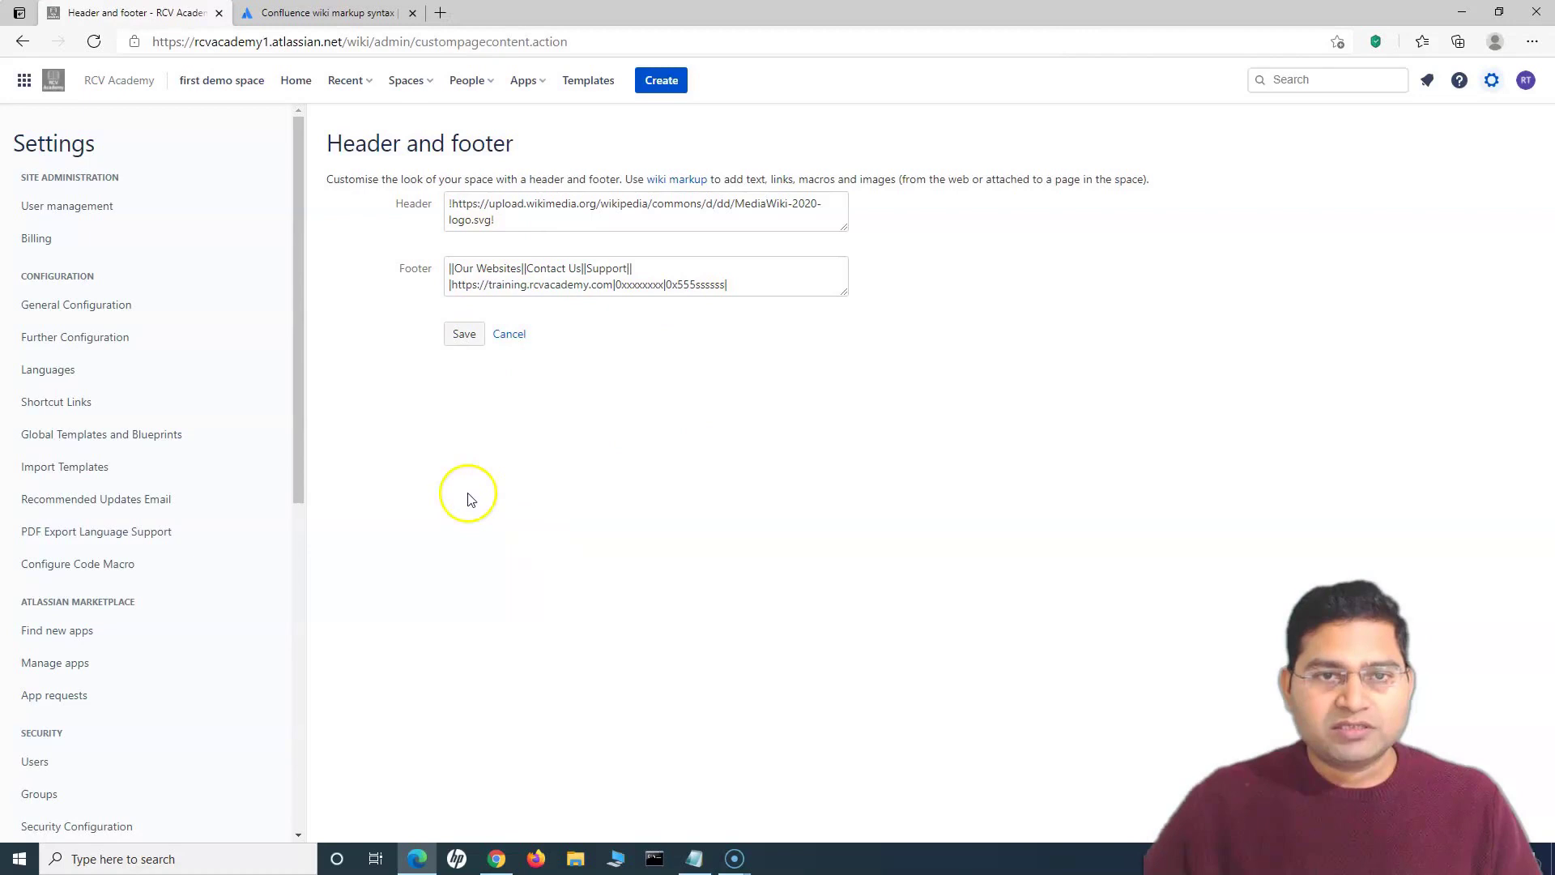
Step: Open the Sample page in the RCV Academy Knowledge Base space to view the saved header and footer
{"action": "left_click", "coordinate": [226, 86]}
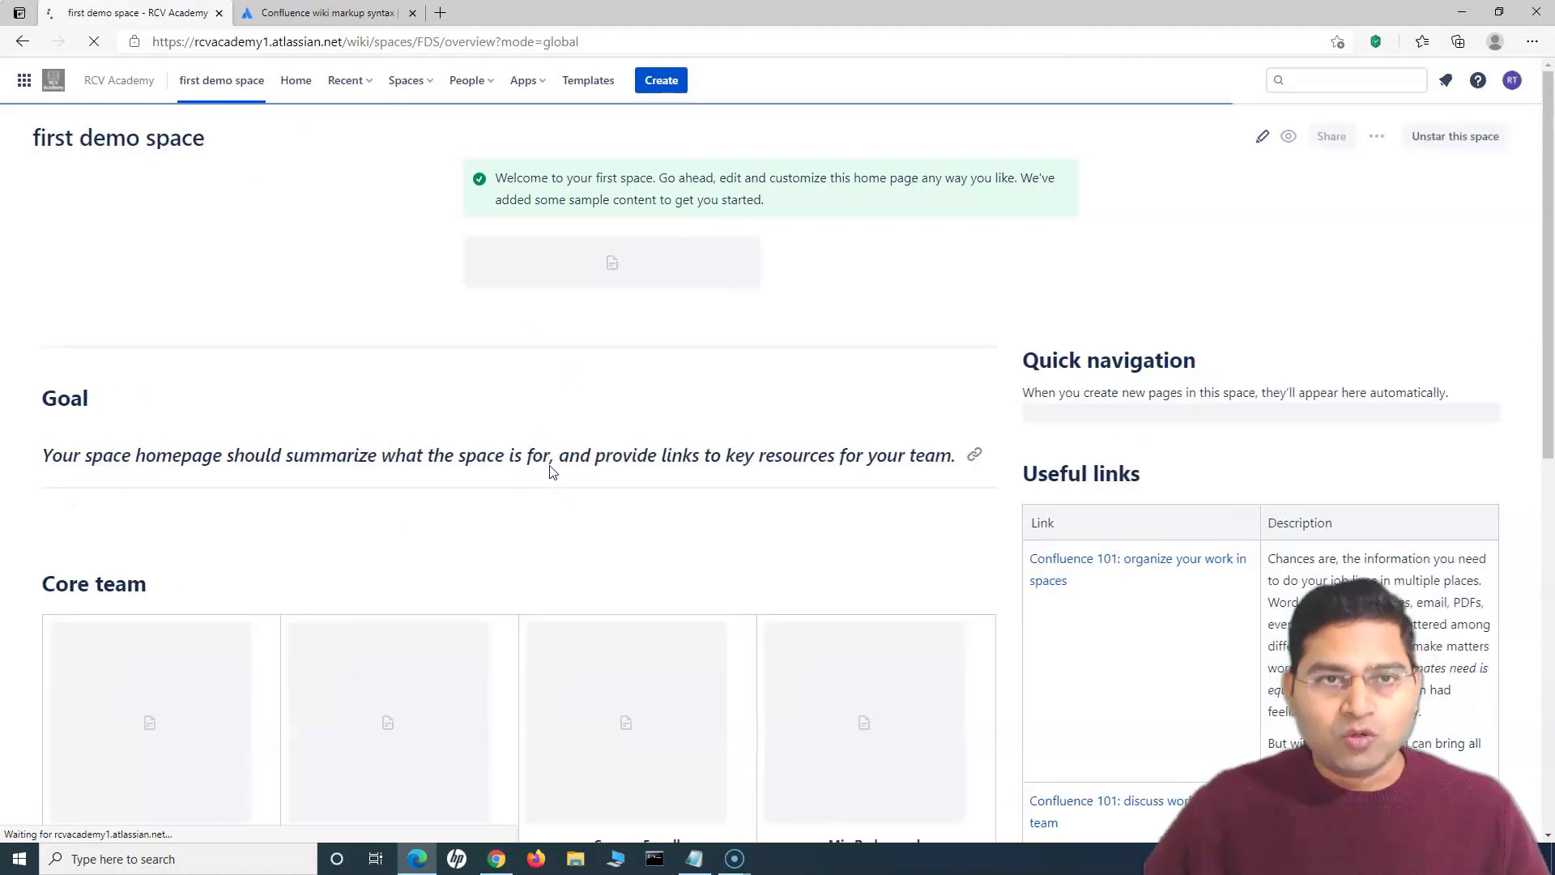
{"action": "left_click", "coordinate": [550, 455]}
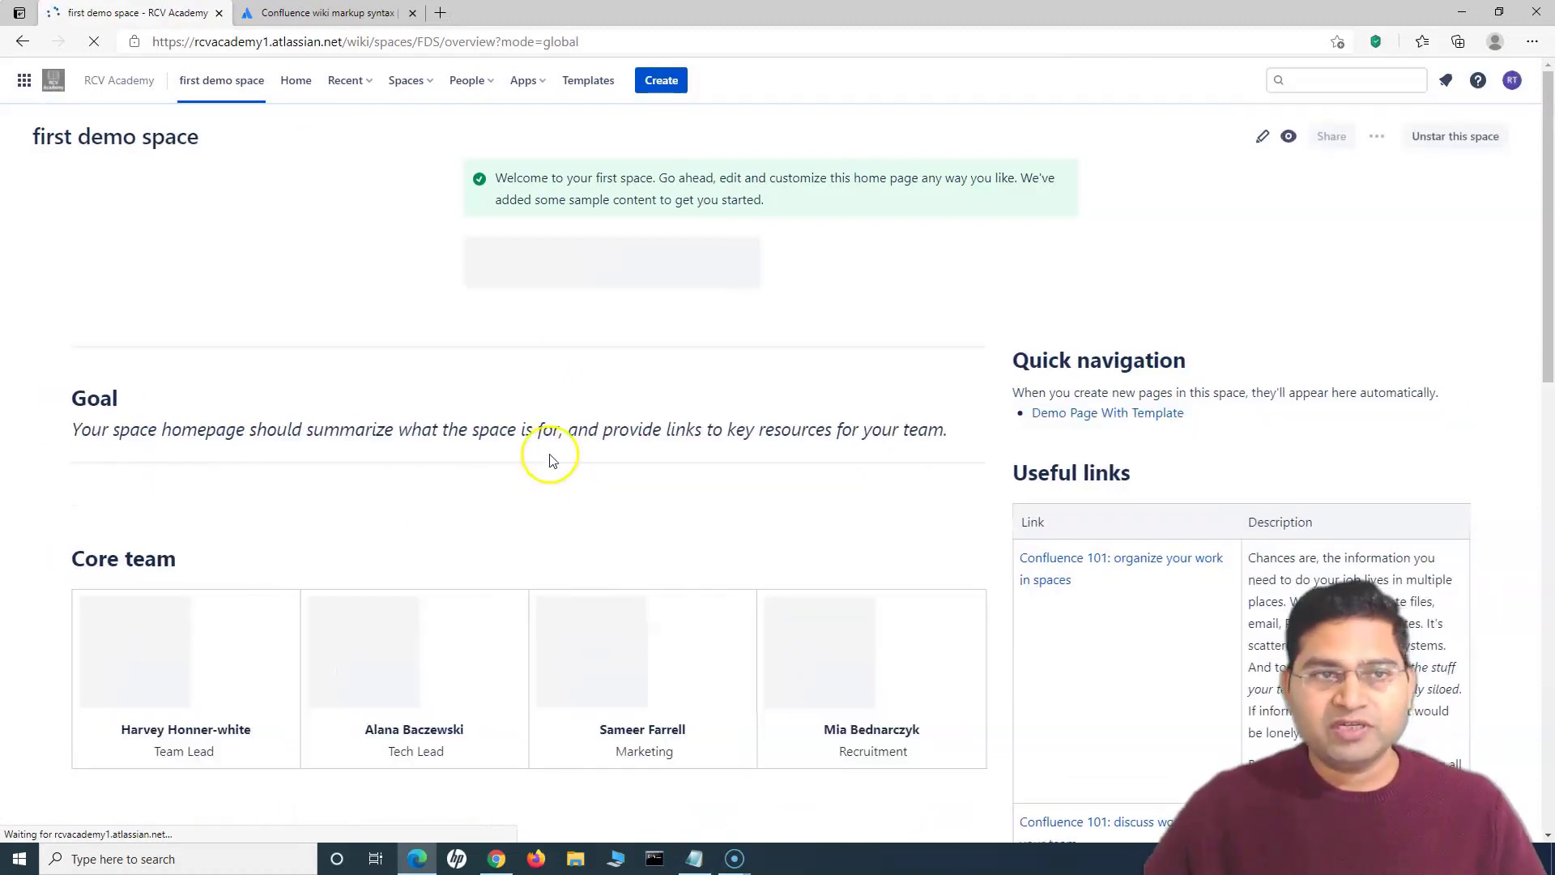
{"action": "left_click", "coordinate": [304, 94]}
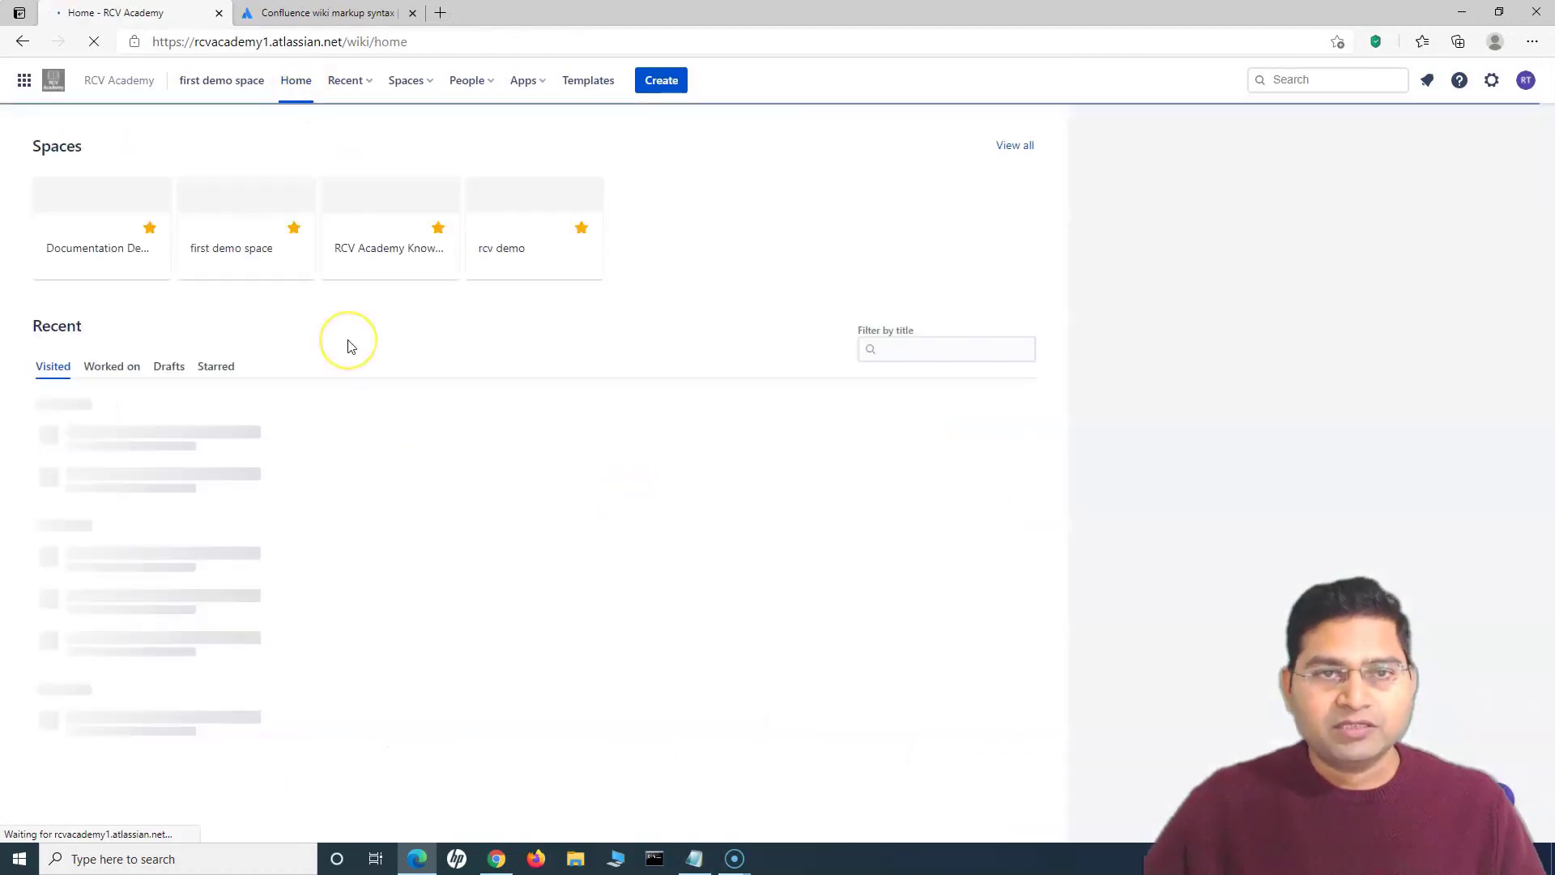
{"action": "left_click", "coordinate": [400, 258]}
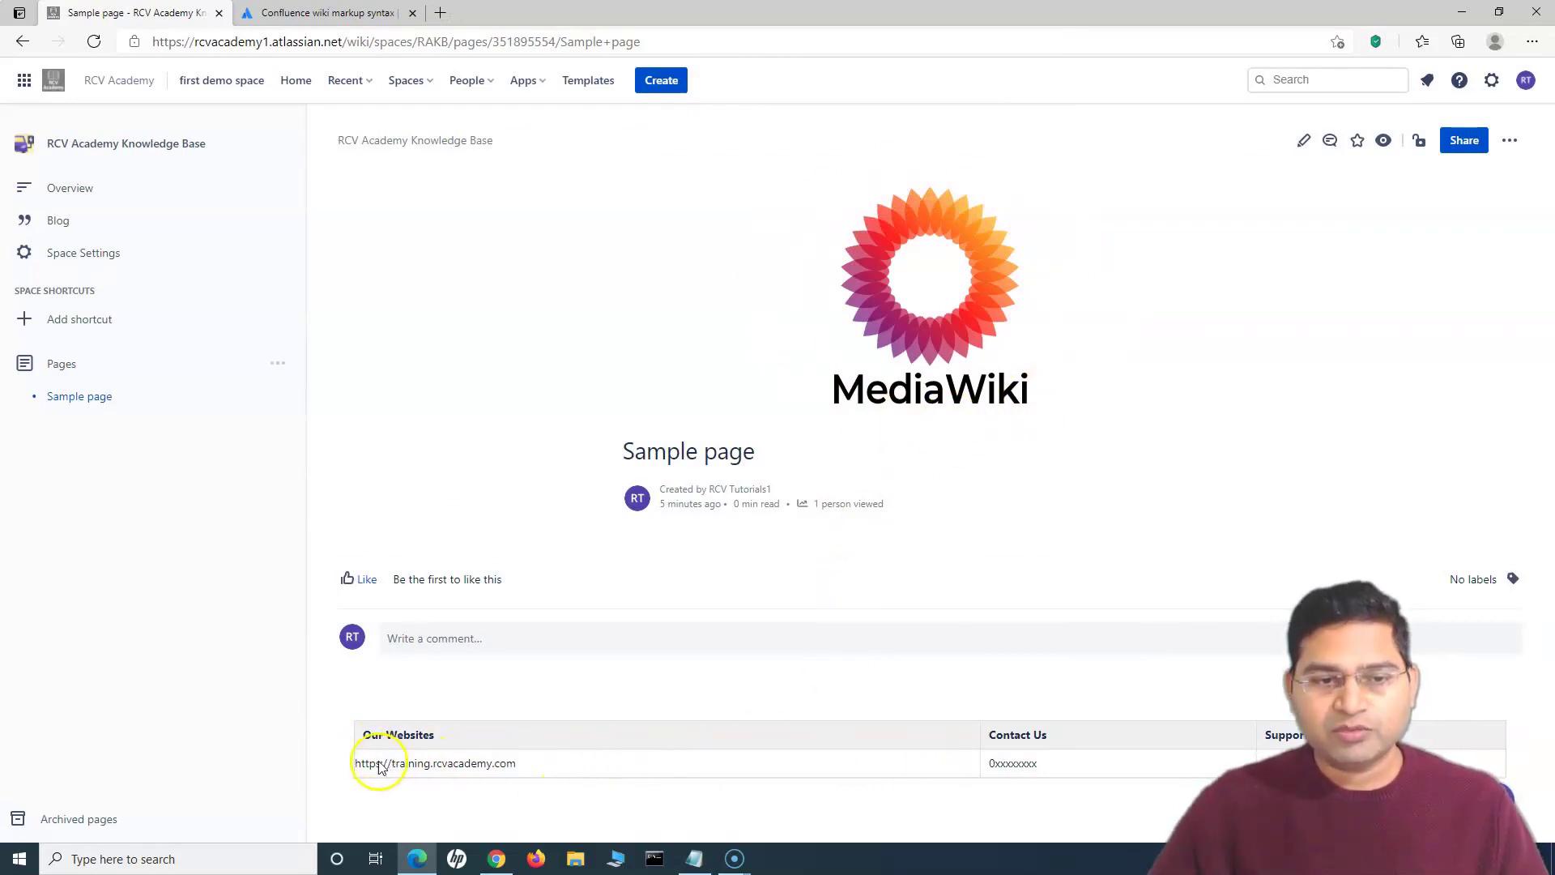
Step: Examine the footer table on the Sample page, checking its column headings, website address and contact cell
{"action": "left_click_drag", "start_coordinate": [365, 734], "coordinate": [1283, 738]}
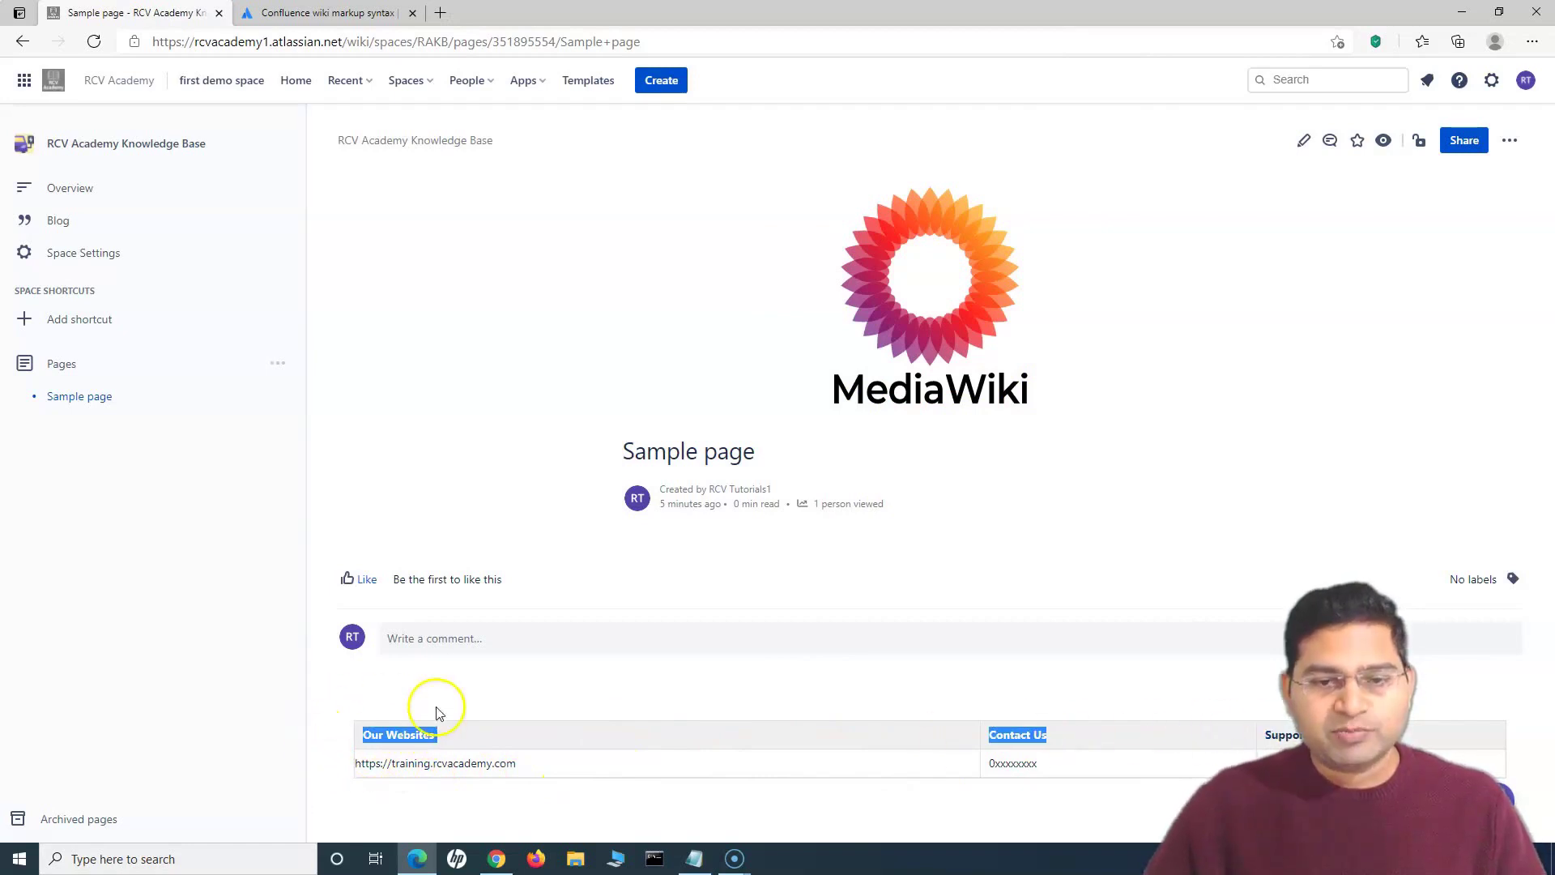
{"action": "left_click", "coordinate": [663, 743]}
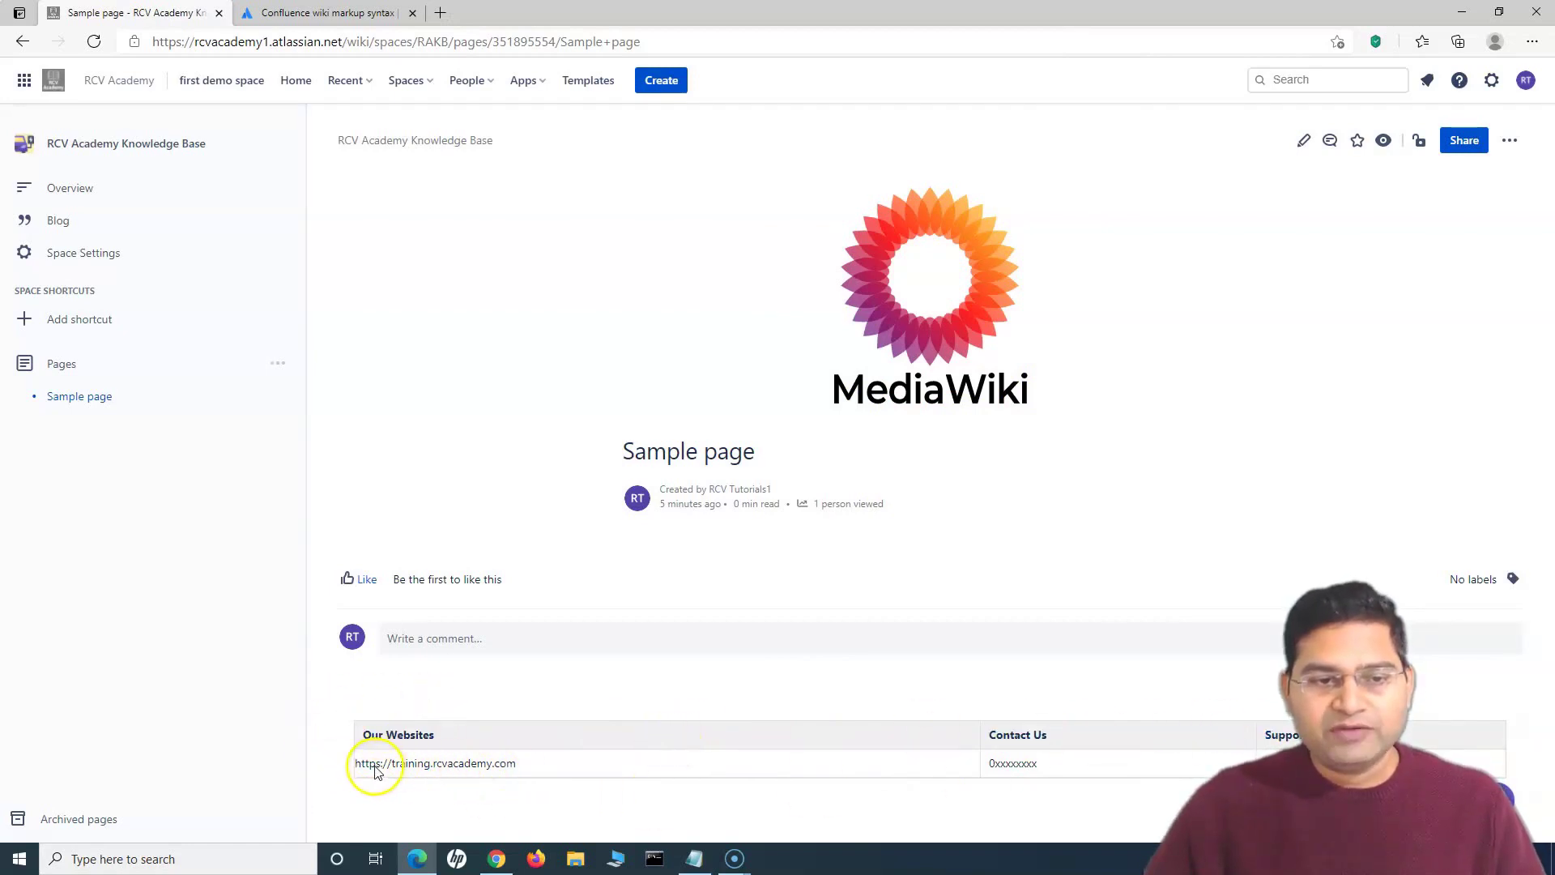
{"action": "left_click_drag", "start_coordinate": [354, 764], "coordinate": [513, 764]}
{"action": "left_click", "coordinate": [510, 763]}
{"action": "left_click_drag", "start_coordinate": [1042, 766], "coordinate": [974, 766]}
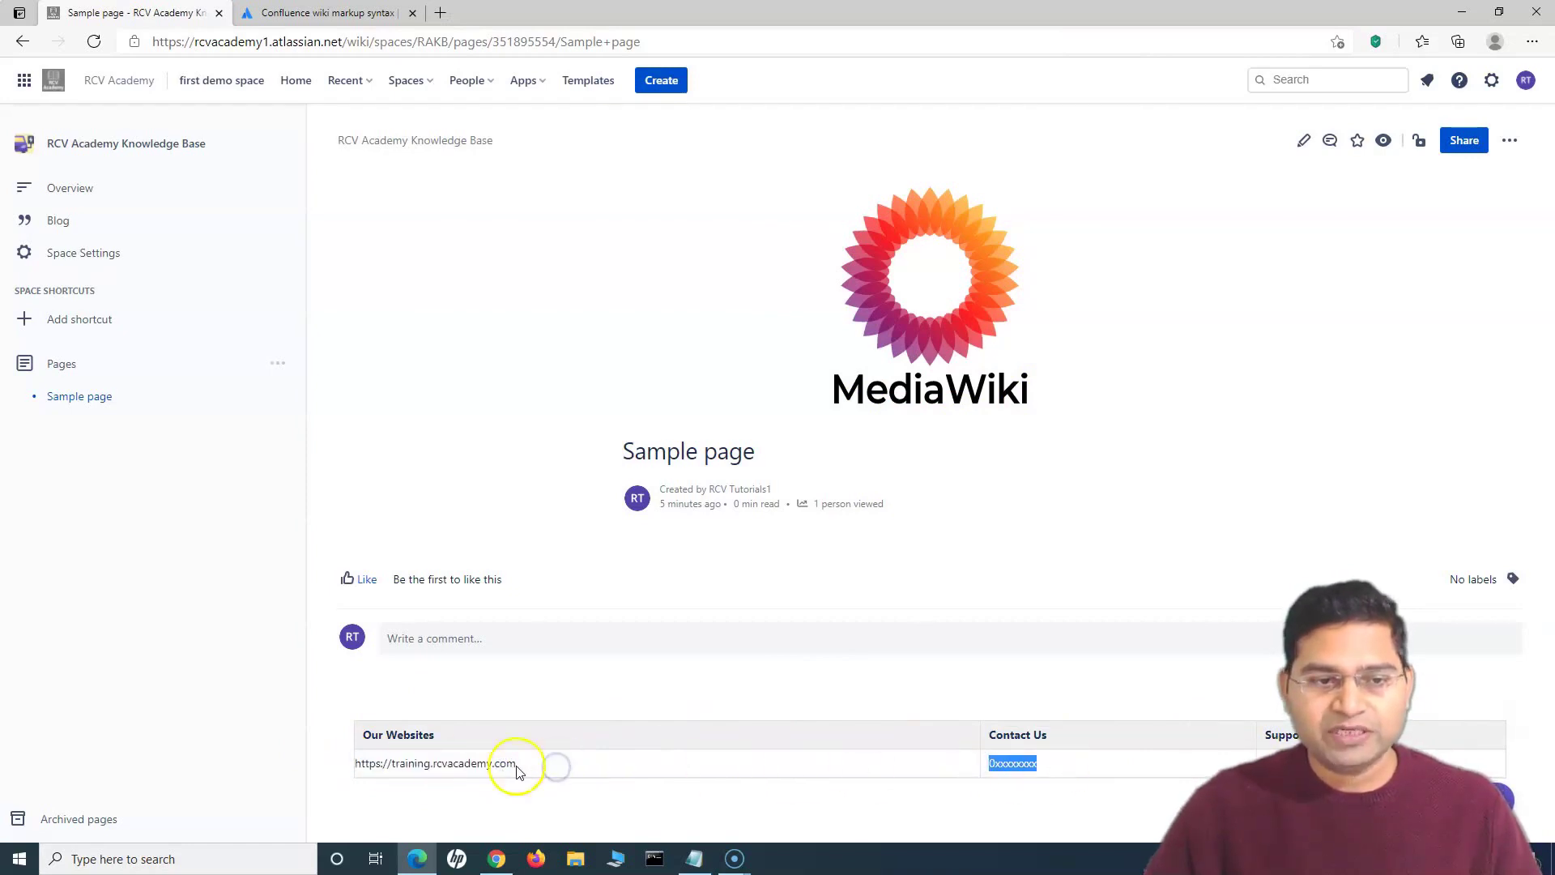
{"action": "left_click_drag", "start_coordinate": [354, 764], "coordinate": [511, 764]}
{"action": "left_click", "coordinate": [538, 768]}
{"action": "left_click_drag", "start_coordinate": [357, 766], "coordinate": [410, 736]}
{"action": "left_click", "coordinate": [417, 736]}
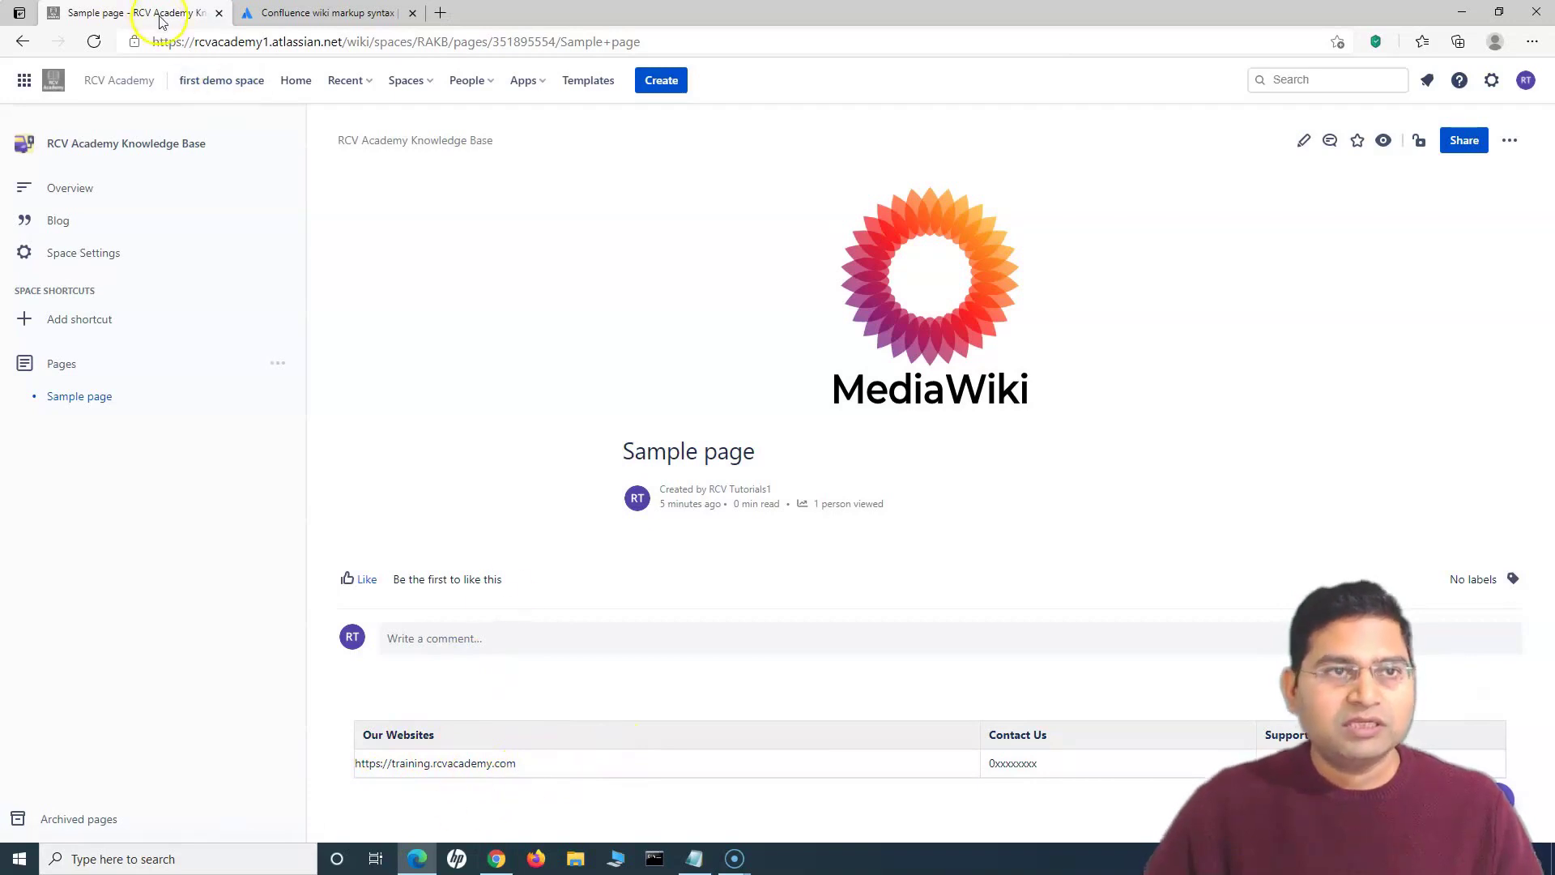
Step: Look up the syntax for linking to an external website in the wiki markup reference
{"action": "left_click", "coordinate": [349, 13]}
{"action": "scroll", "coordinate": [392, 337], "scroll_direction": "down", "scroll_amount": 10}
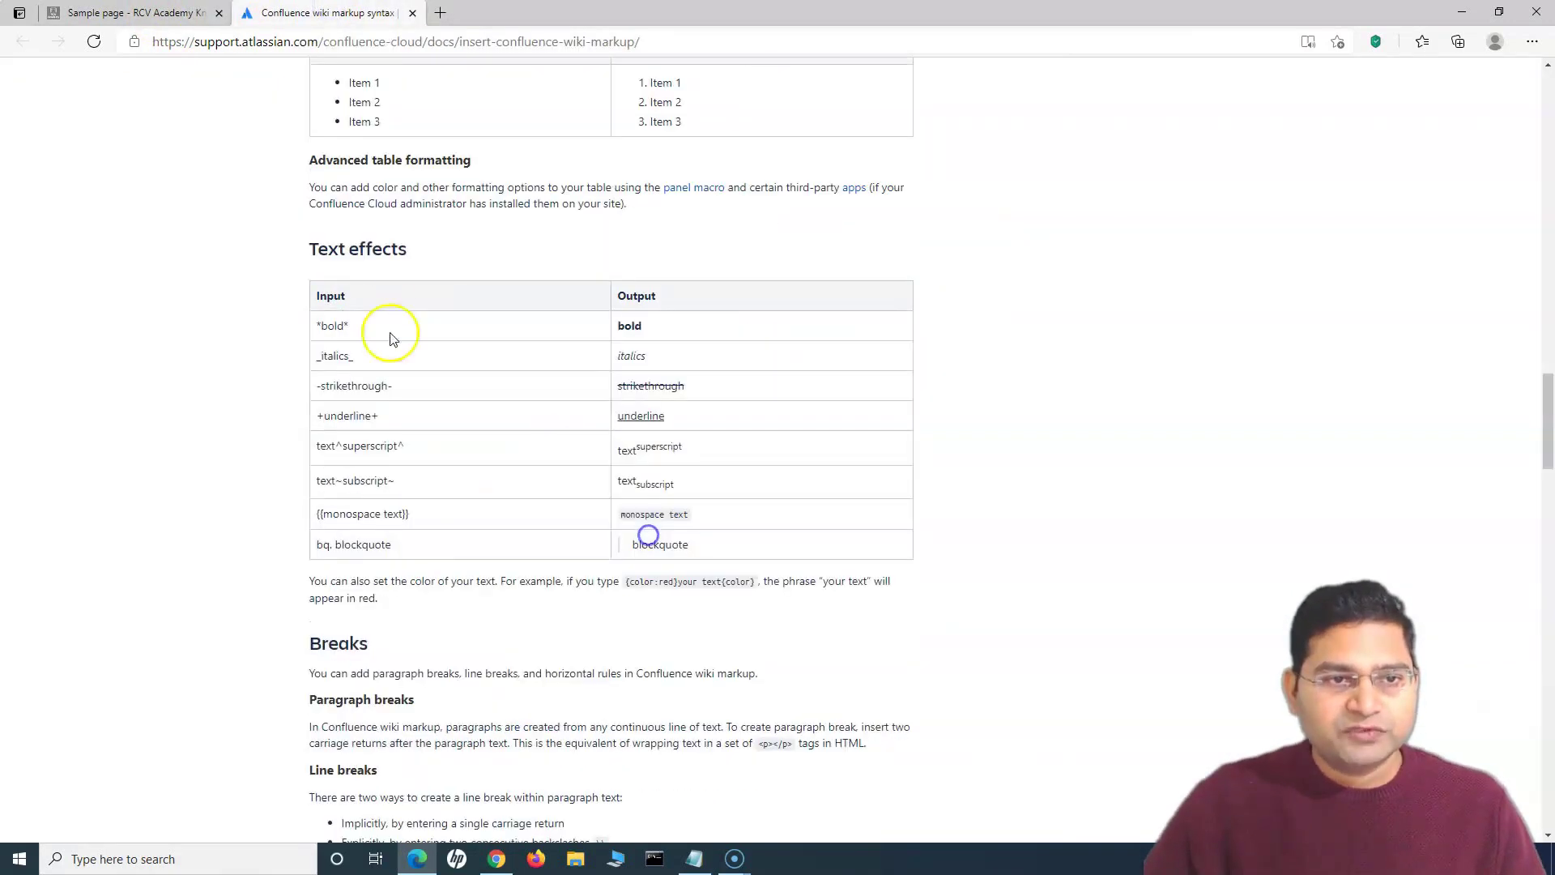
{"action": "scroll", "coordinate": [409, 452], "scroll_direction": "down", "scroll_amount": 10}
{"action": "scroll", "coordinate": [475, 580], "scroll_direction": "down", "scroll_amount": 5}
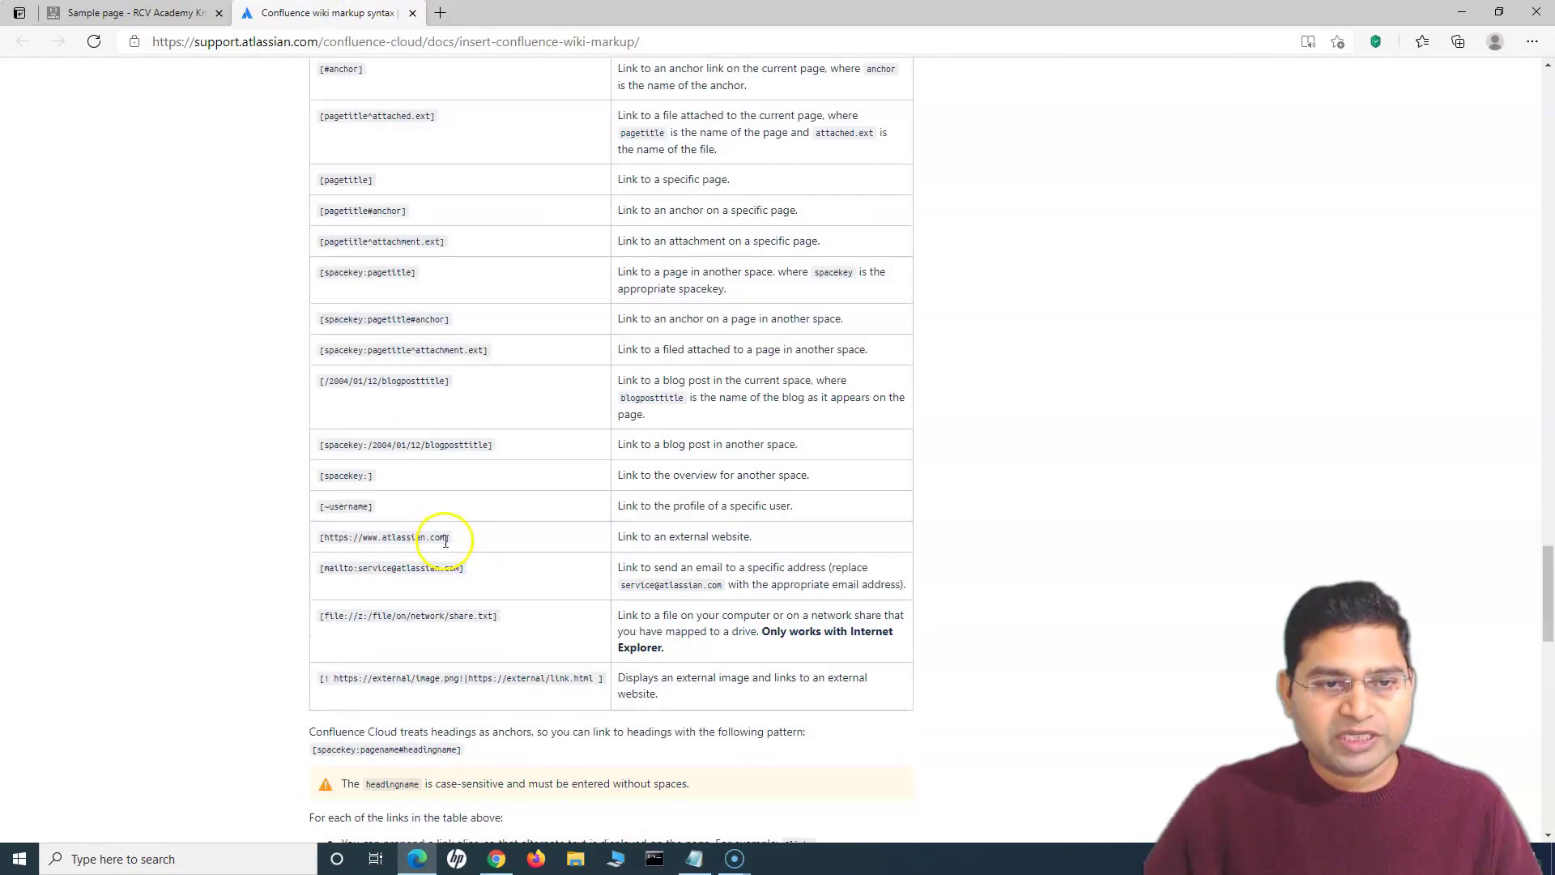
{"action": "left_click_drag", "start_coordinate": [446, 538], "coordinate": [323, 538]}
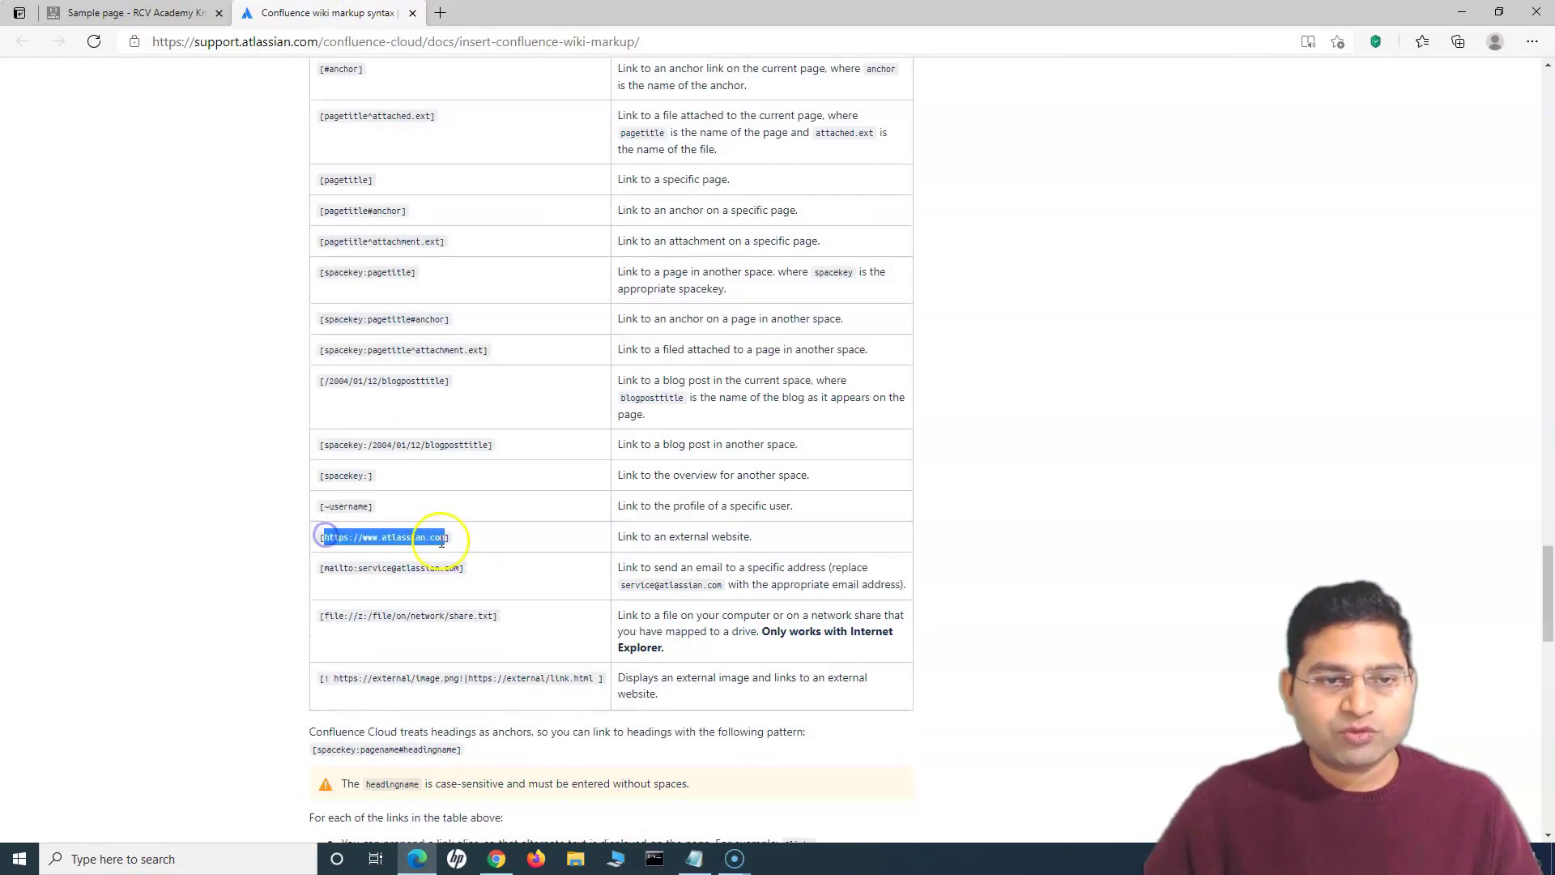
{"action": "left_click", "coordinate": [470, 535]}
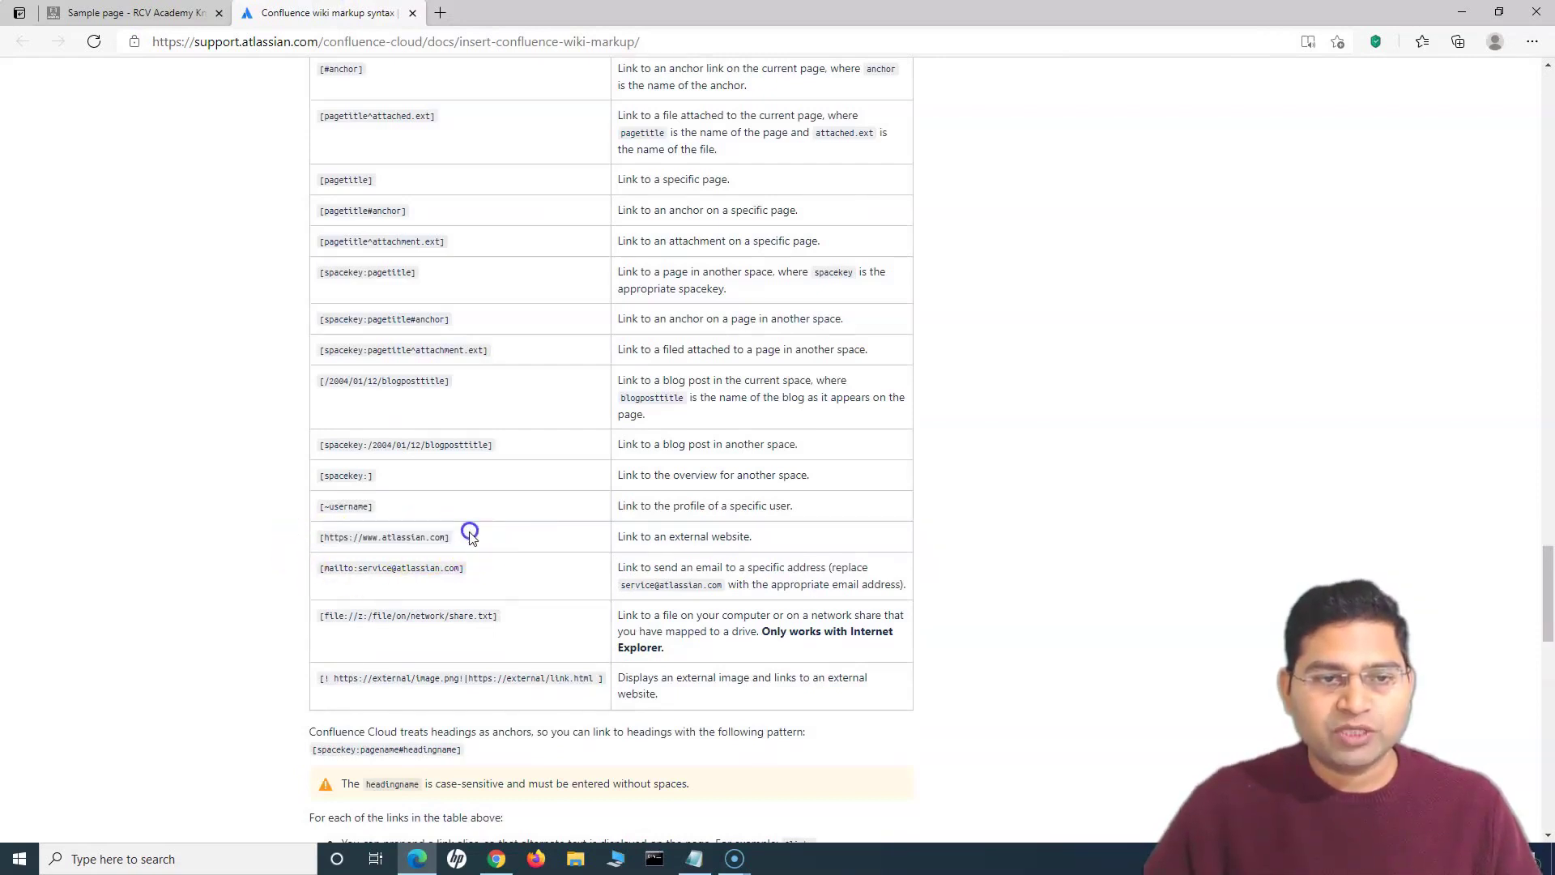
Step: Return to the Confluence site and reopen the site-wide header and footer settings
{"action": "left_click", "coordinate": [152, 13]}
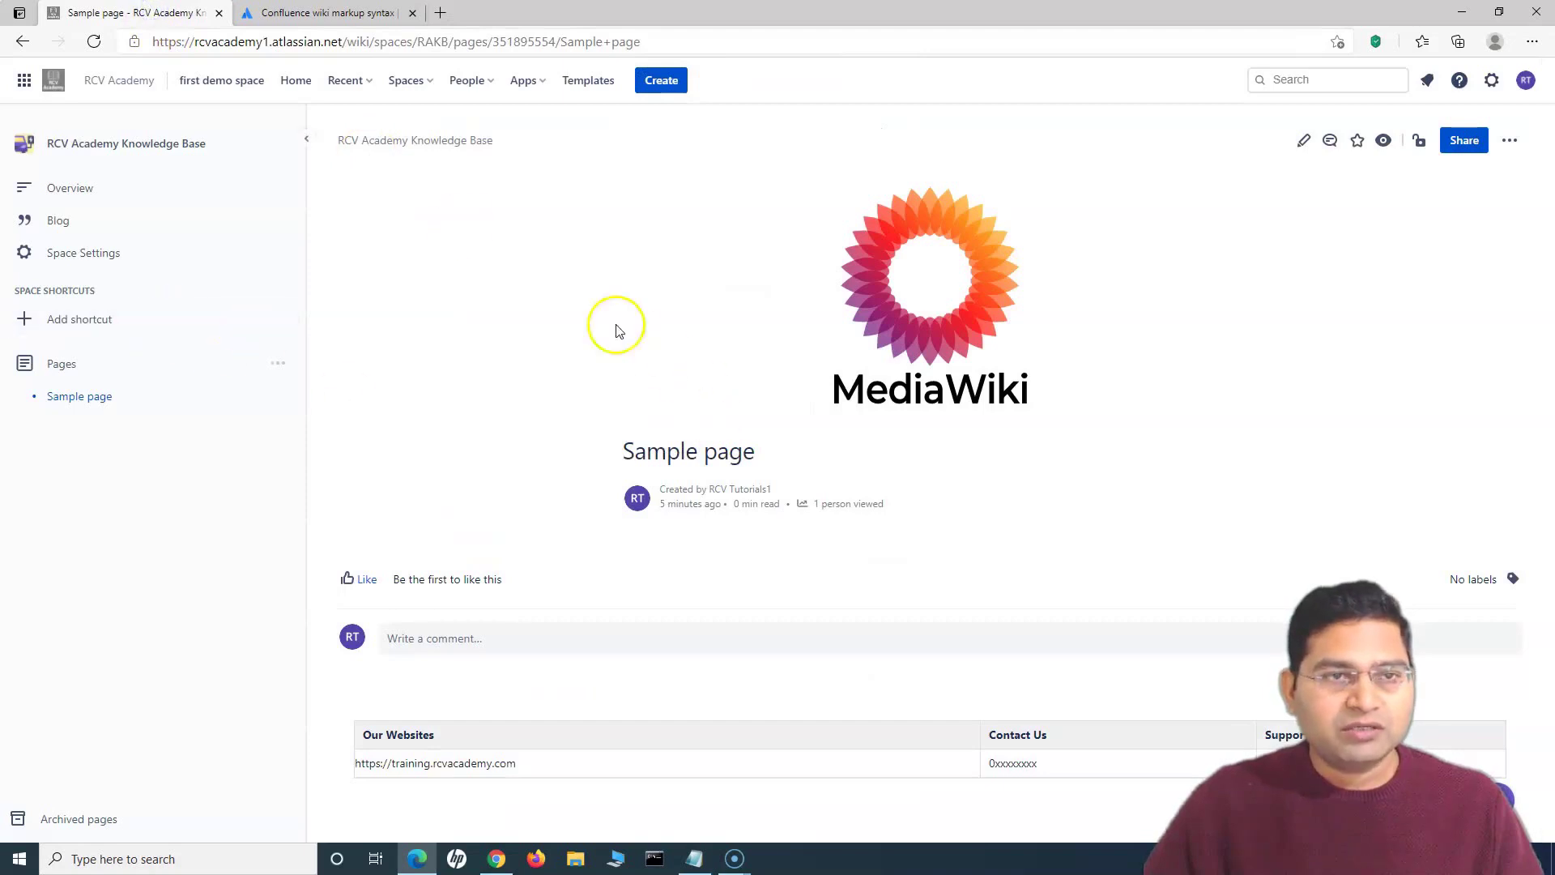
{"action": "left_click", "coordinate": [1493, 81]}
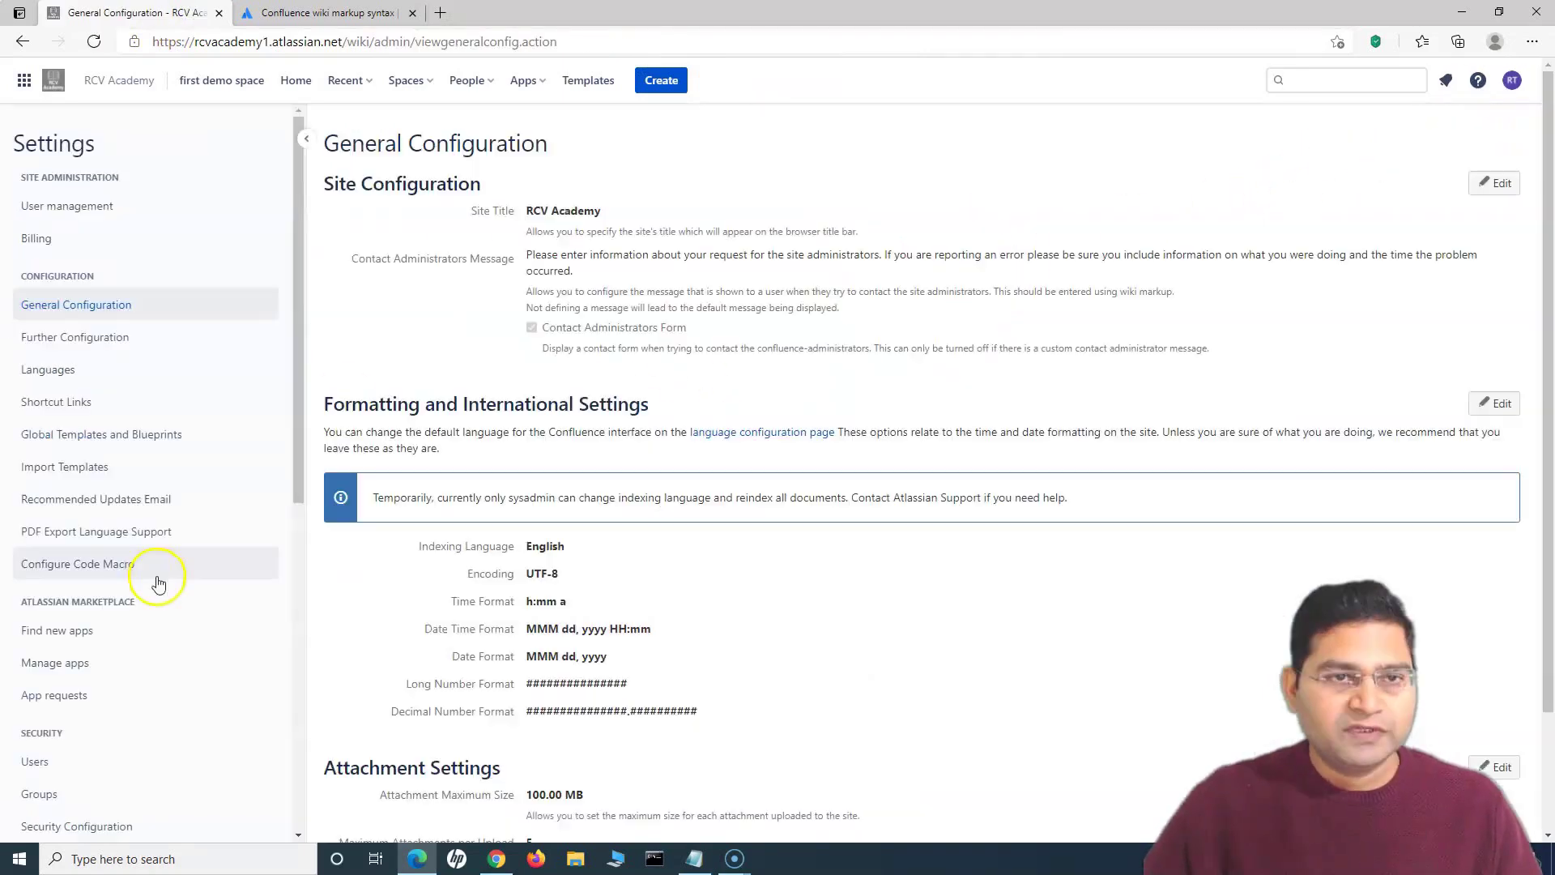
{"action": "scroll", "coordinate": [129, 648], "scroll_direction": "down", "scroll_amount": 5}
{"action": "scroll", "coordinate": [129, 655], "scroll_direction": "down", "scroll_amount": 2}
{"action": "left_click", "coordinate": [128, 653]}
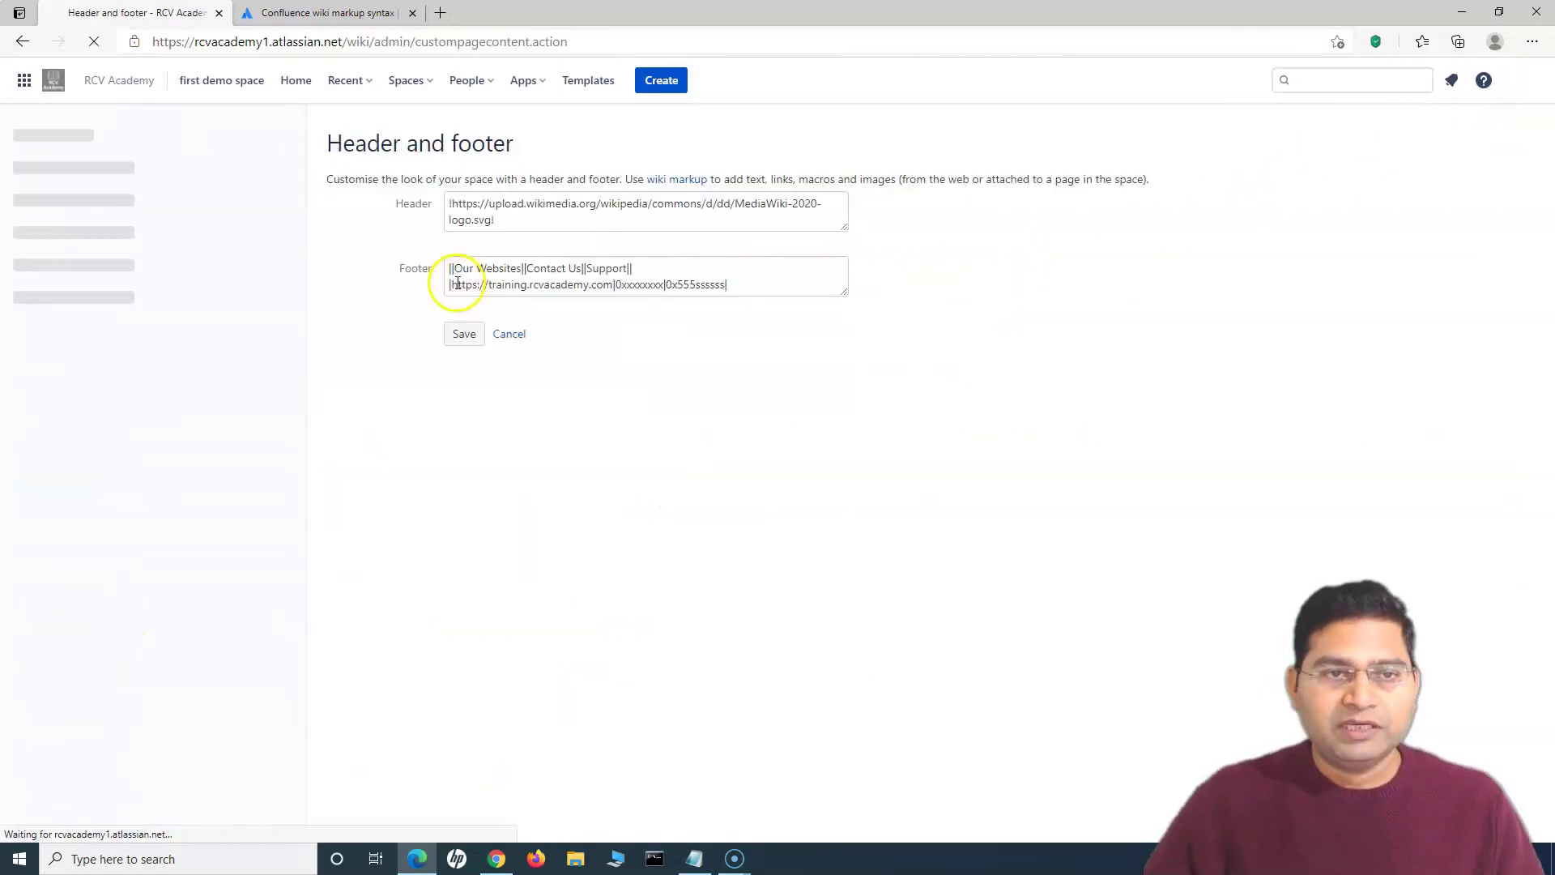
{"action": "left_click", "coordinate": [451, 284]}
{"action": "type", "text": "|"}
{"action": "left_click", "coordinate": [613, 284]}
{"action": "type", "text": "]"}
{"action": "left_click", "coordinate": [460, 285]}
{"action": "left_click", "coordinate": [464, 334]}
Step: Duplicate the settings page in a second browser tab and open the Sample page there to check the footer's website link
{"action": "right_click", "coordinate": [146, 15]}
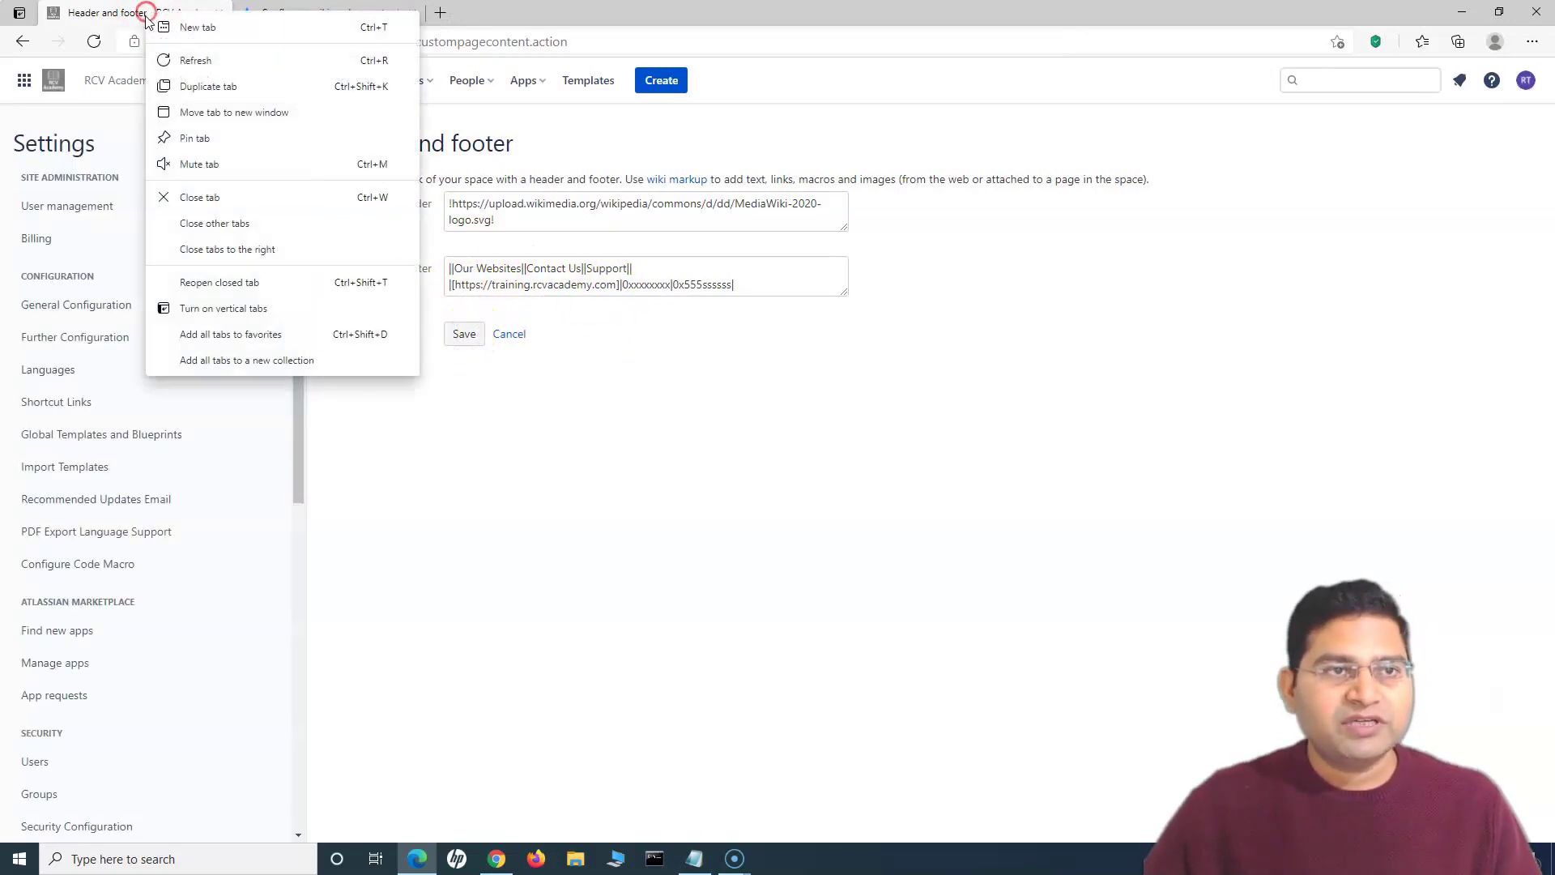
{"action": "left_click", "coordinate": [204, 86]}
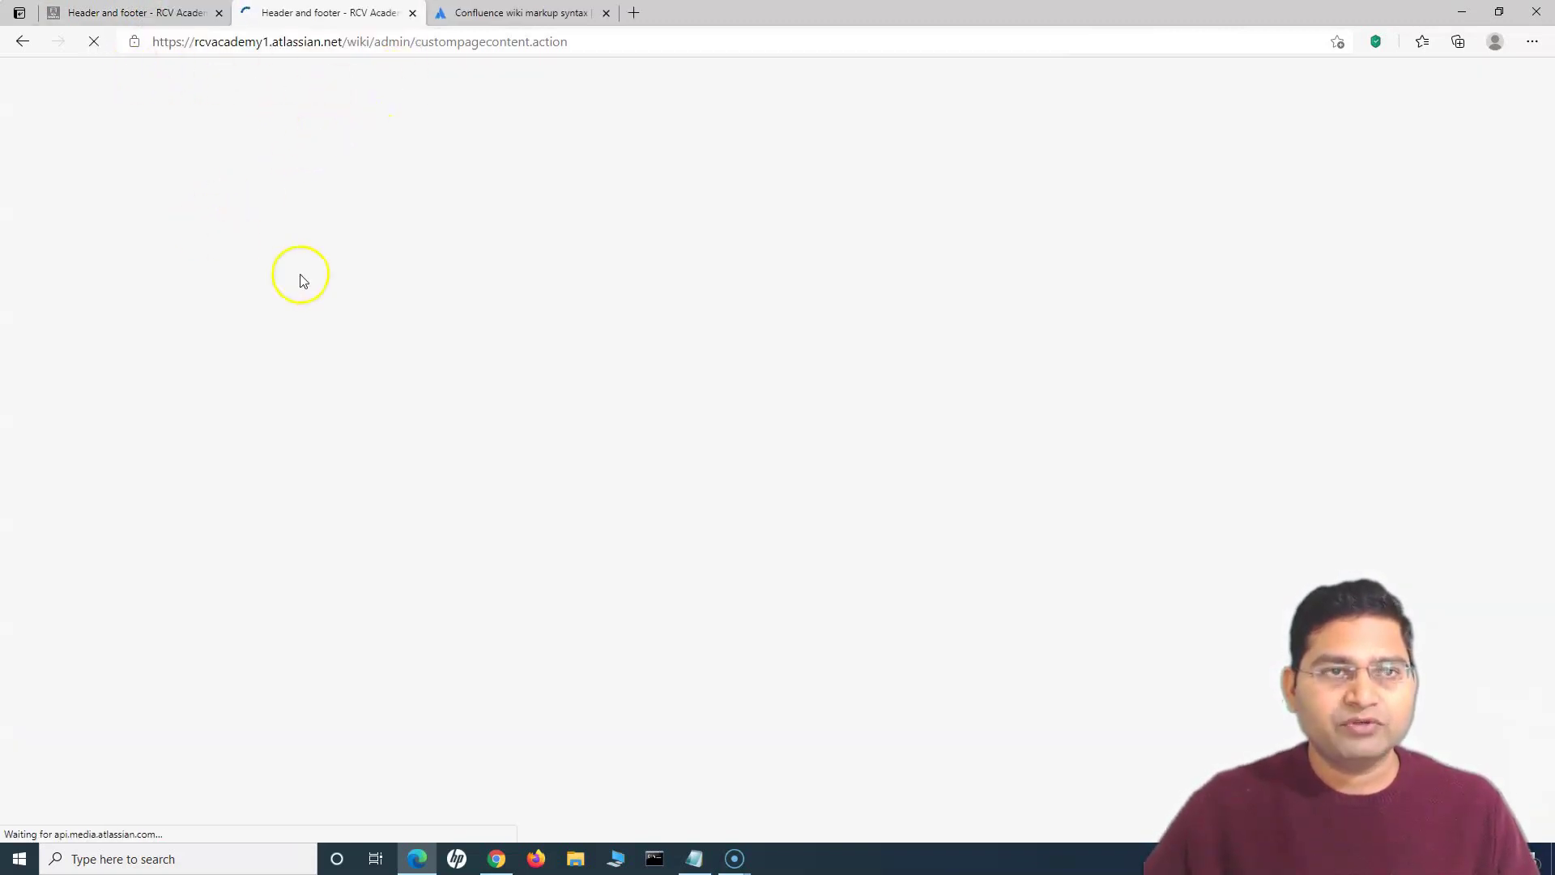
{"action": "left_click", "coordinate": [114, 428]}
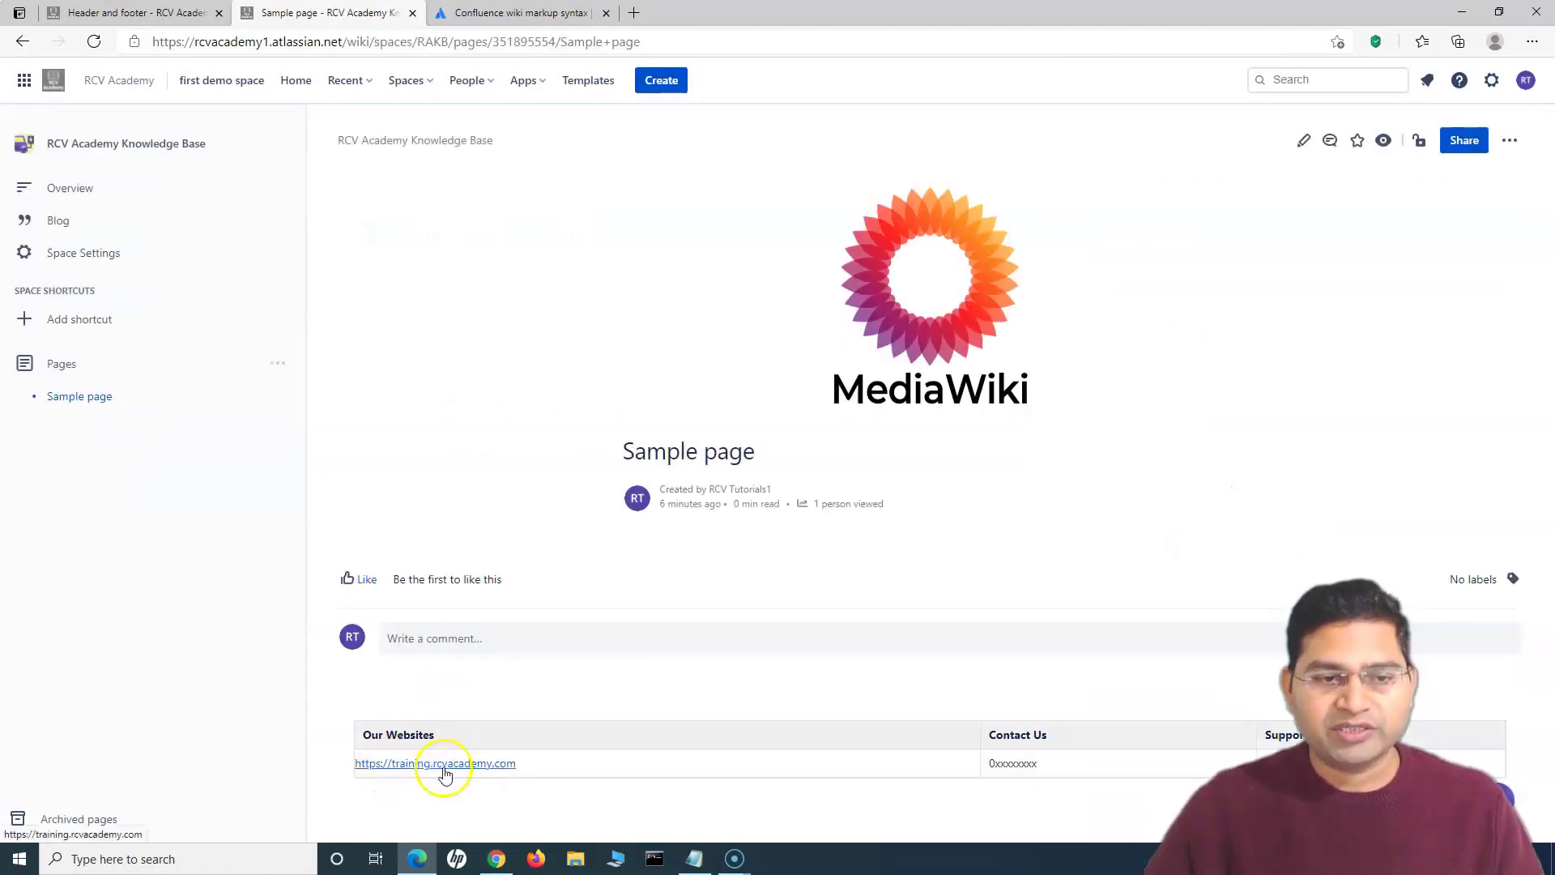
{"action": "left_click", "coordinate": [1099, 496]}
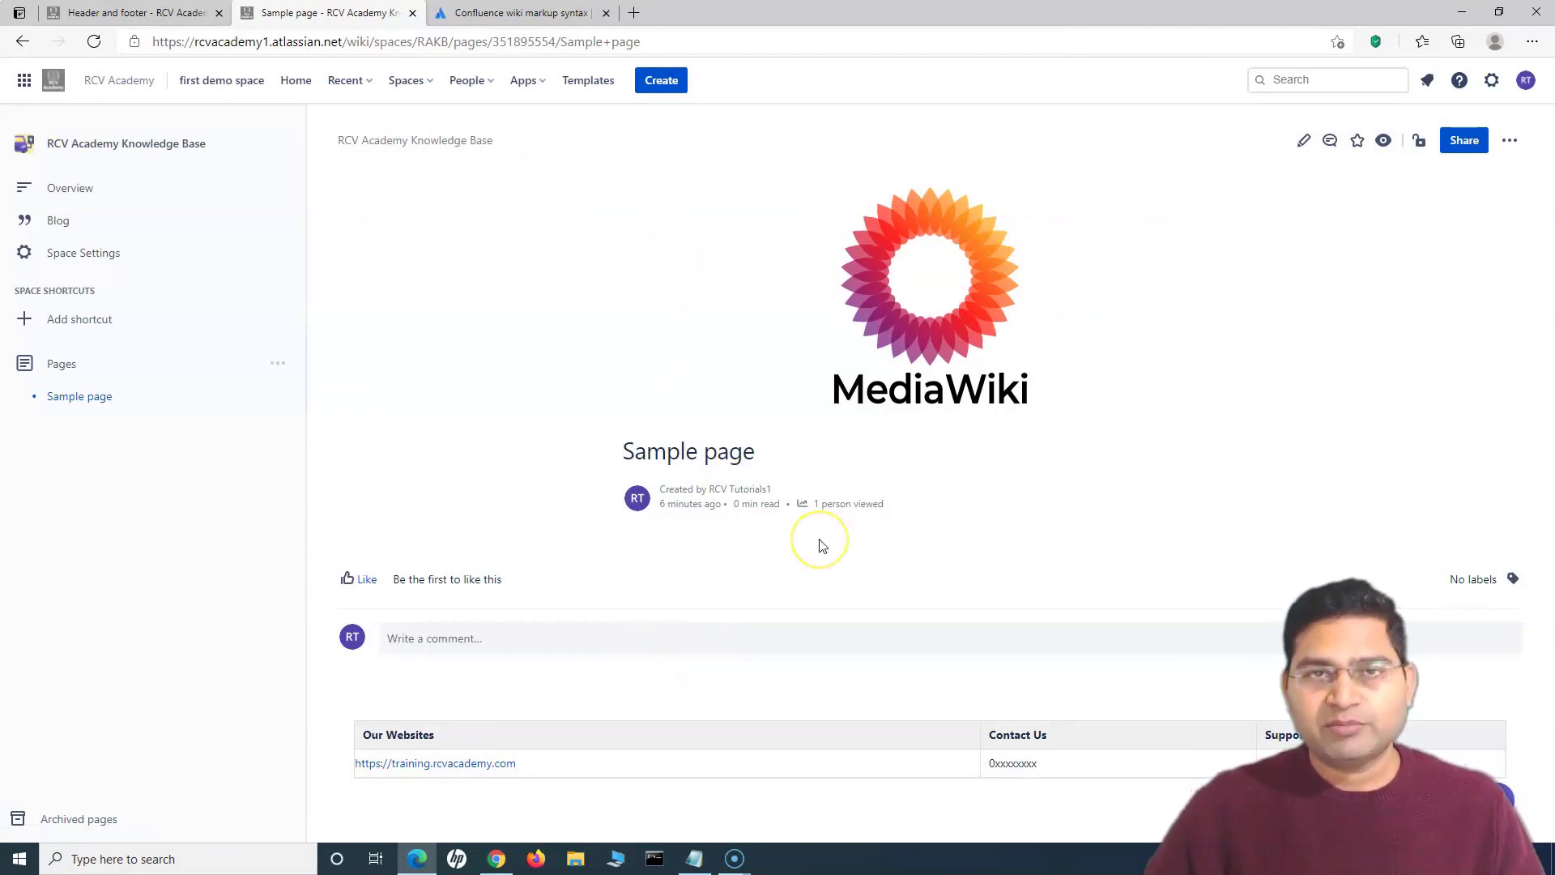
{"action": "left_click", "coordinate": [556, 294]}
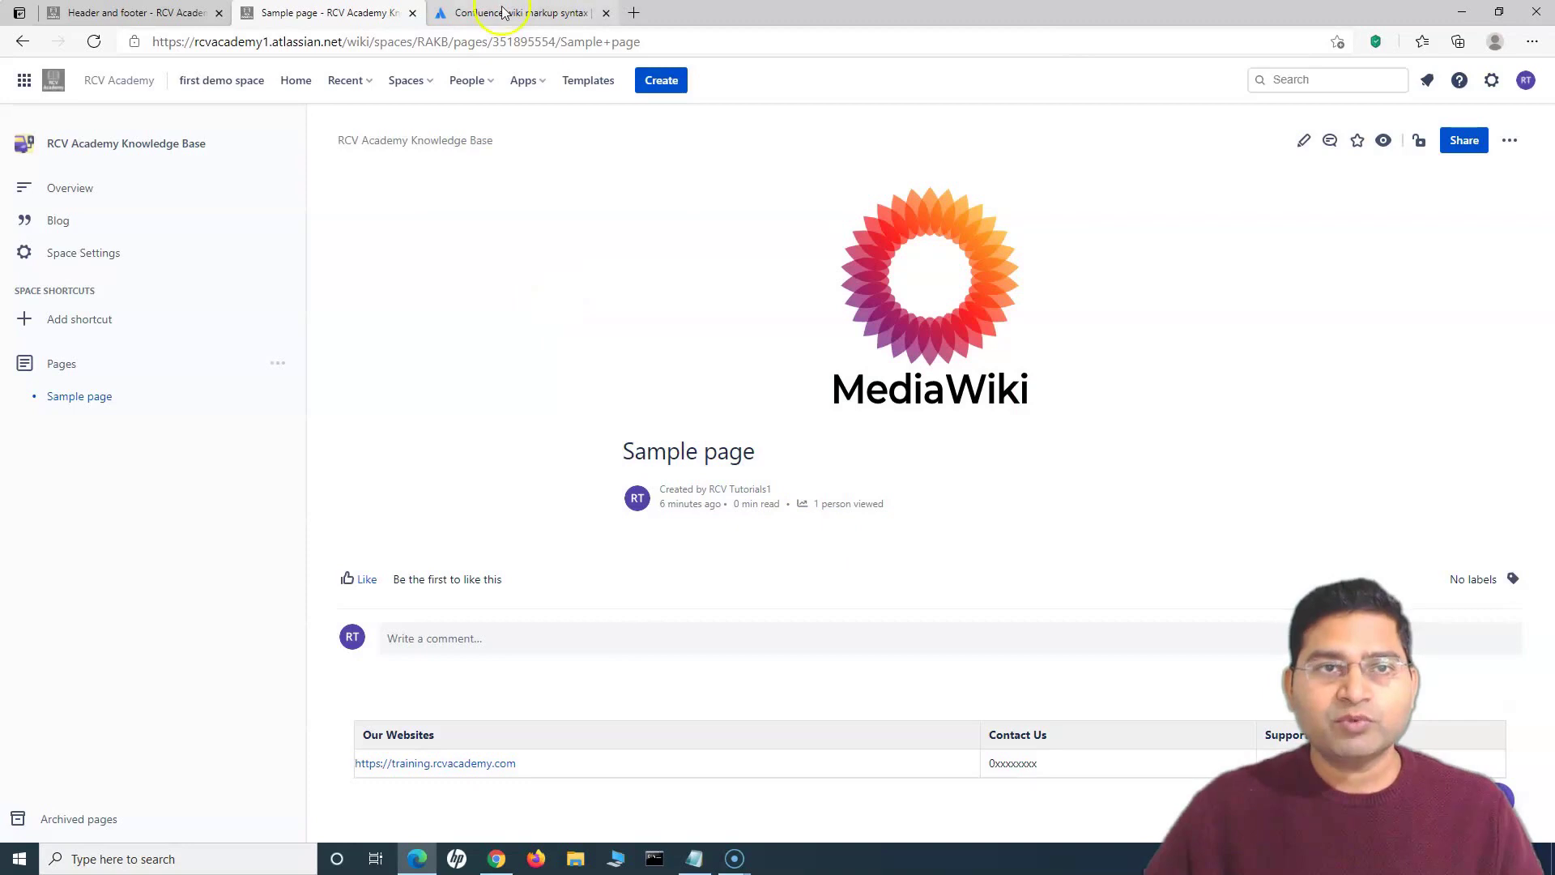
Step: Review the table, embedded list, text effect and break syntax in the Confluence wiki markup reference
{"action": "left_click", "coordinate": [537, 15]}
{"action": "scroll", "coordinate": [559, 460], "scroll_direction": "up", "scroll_amount": 20}
{"action": "scroll", "coordinate": [563, 459], "scroll_direction": "up", "scroll_amount": 7}
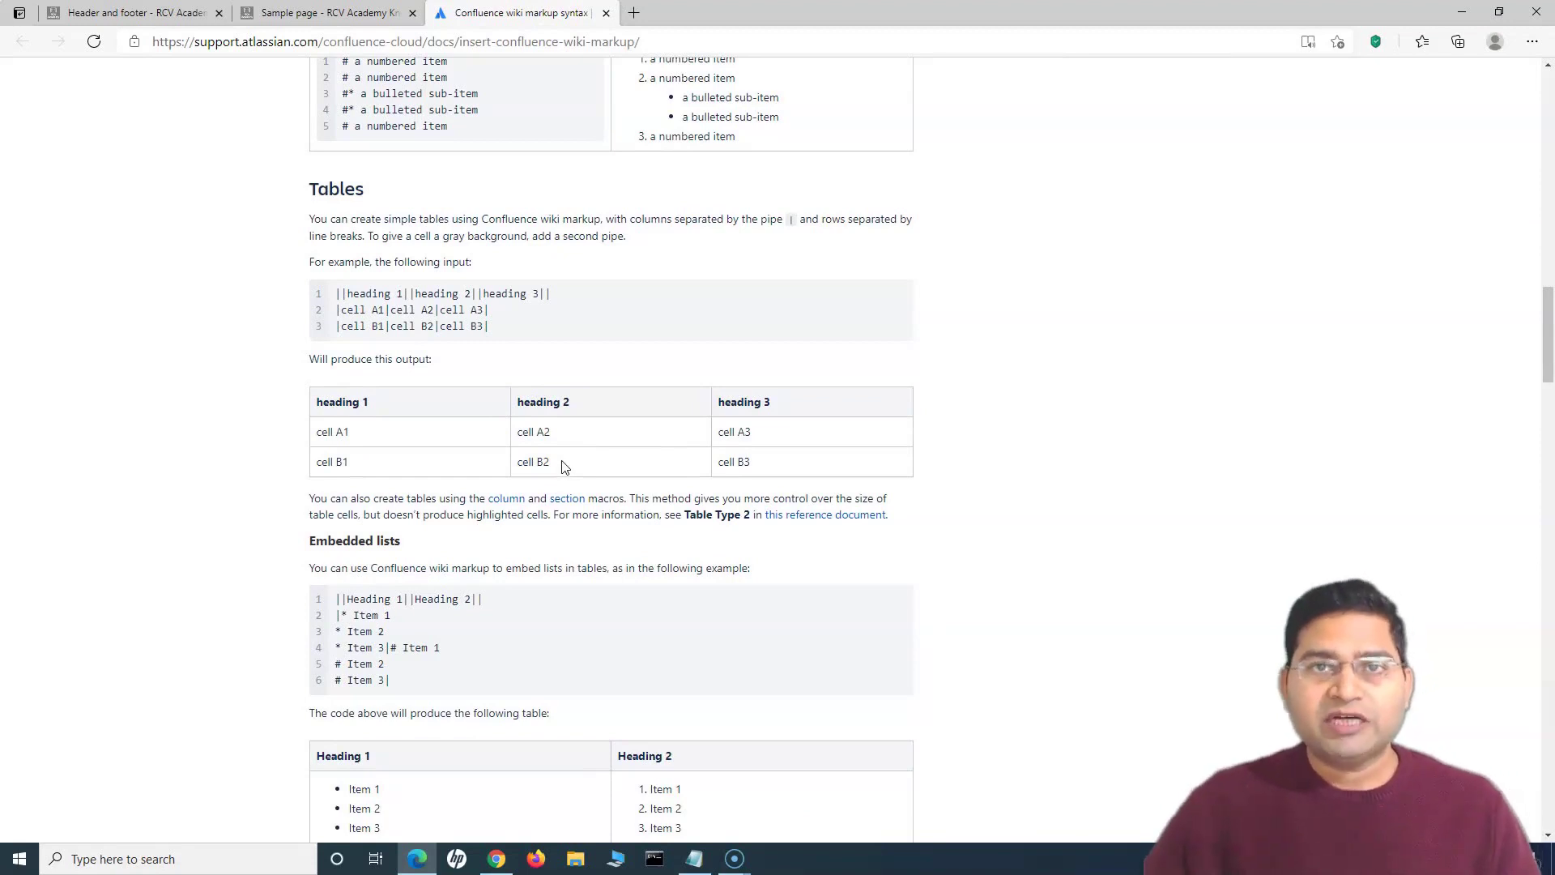
{"action": "scroll", "coordinate": [551, 450], "scroll_direction": "down", "scroll_amount": 6}
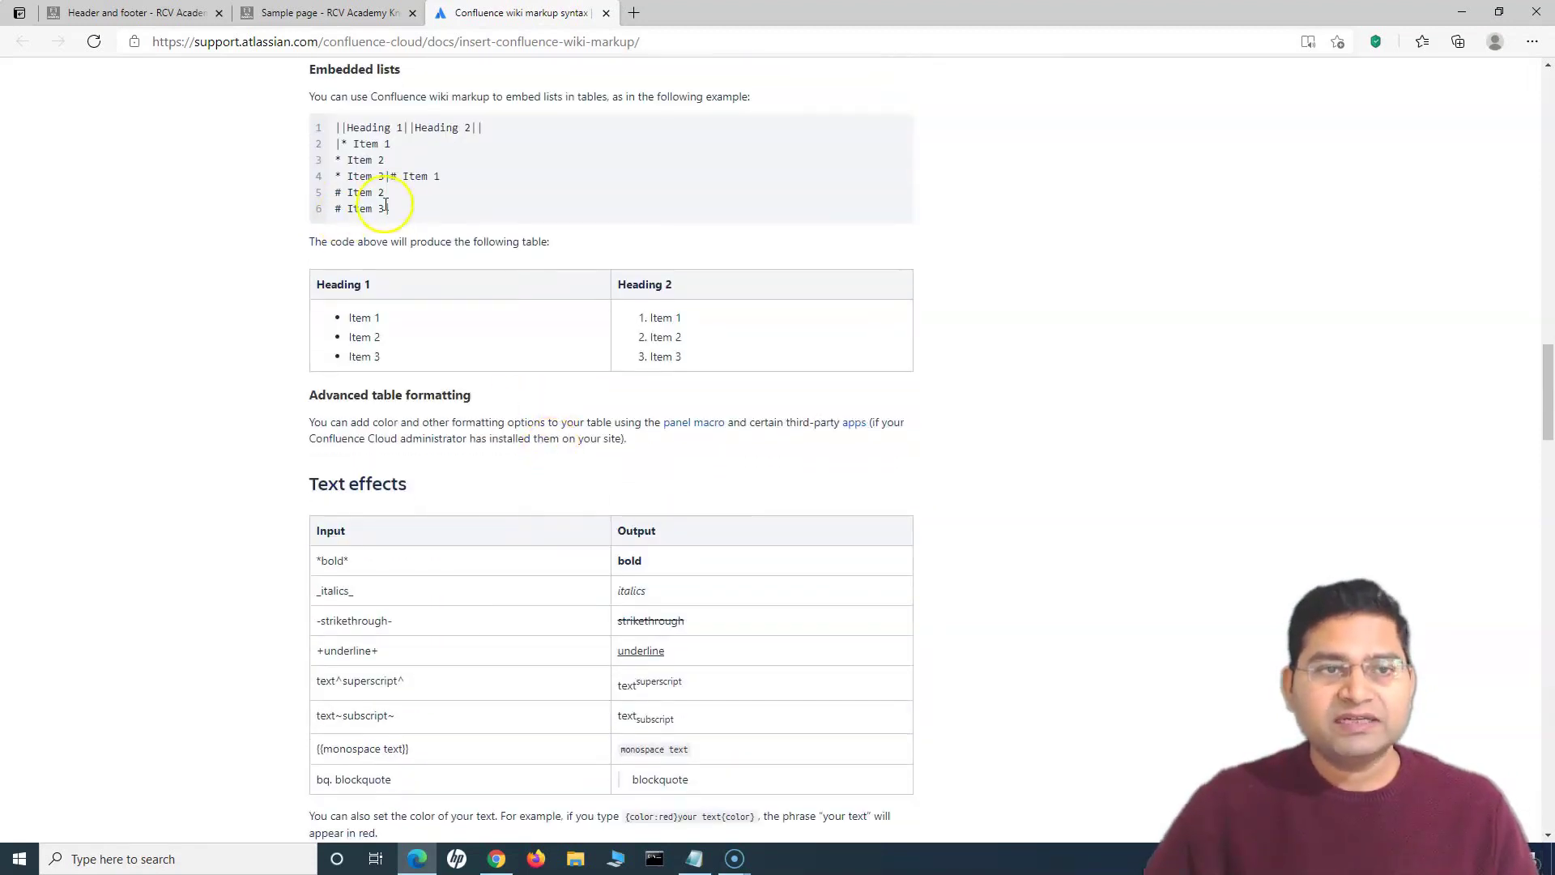
{"action": "scroll", "coordinate": [387, 206], "scroll_direction": "up", "scroll_amount": 2}
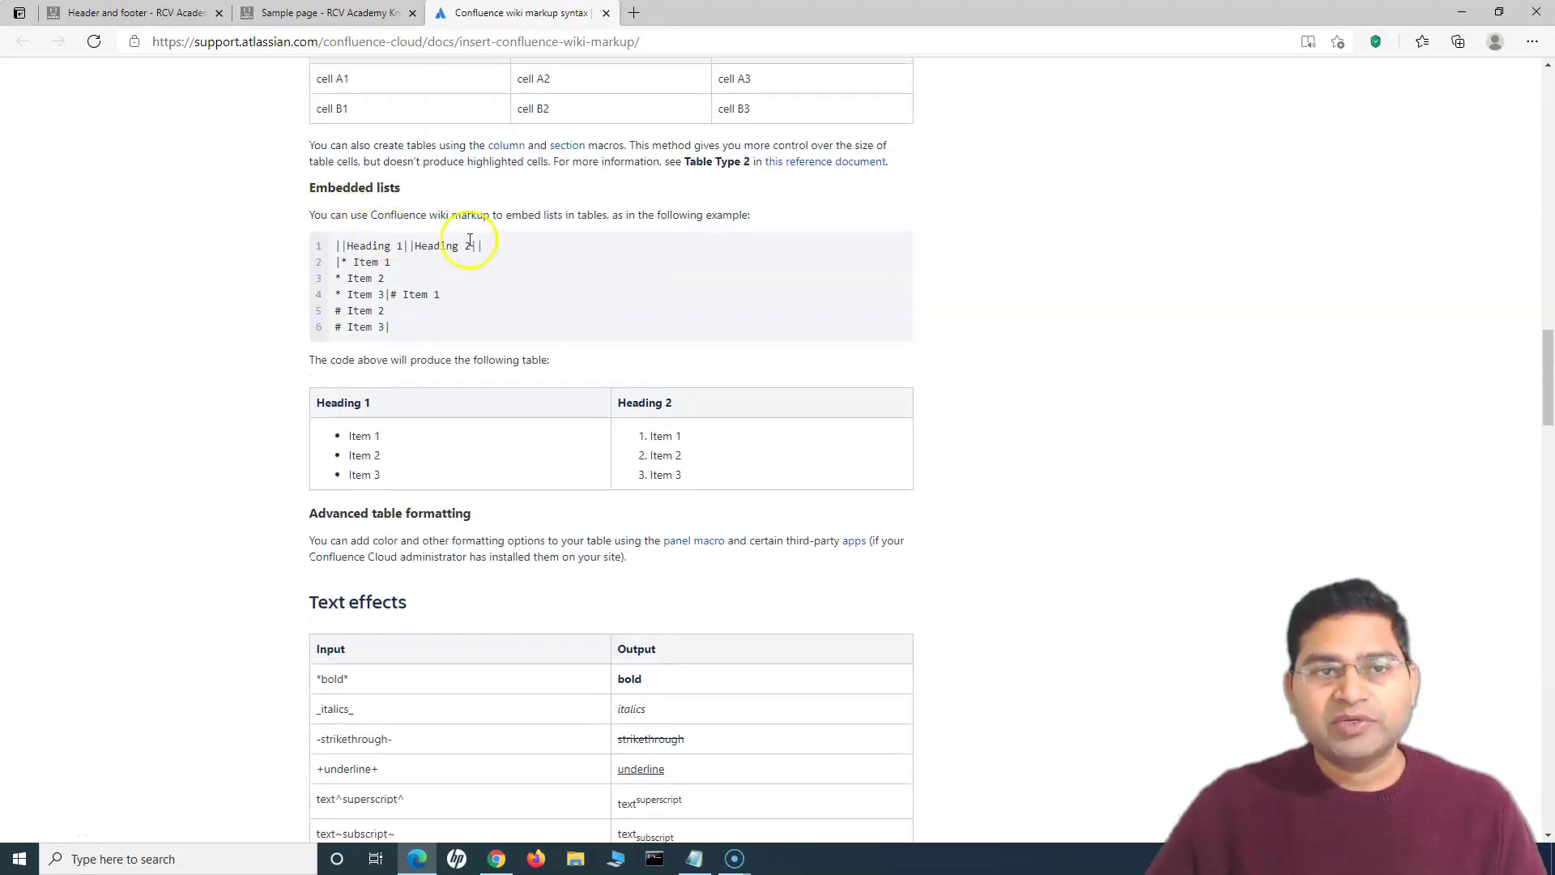
{"action": "scroll", "coordinate": [373, 375], "scroll_direction": "down", "scroll_amount": 3}
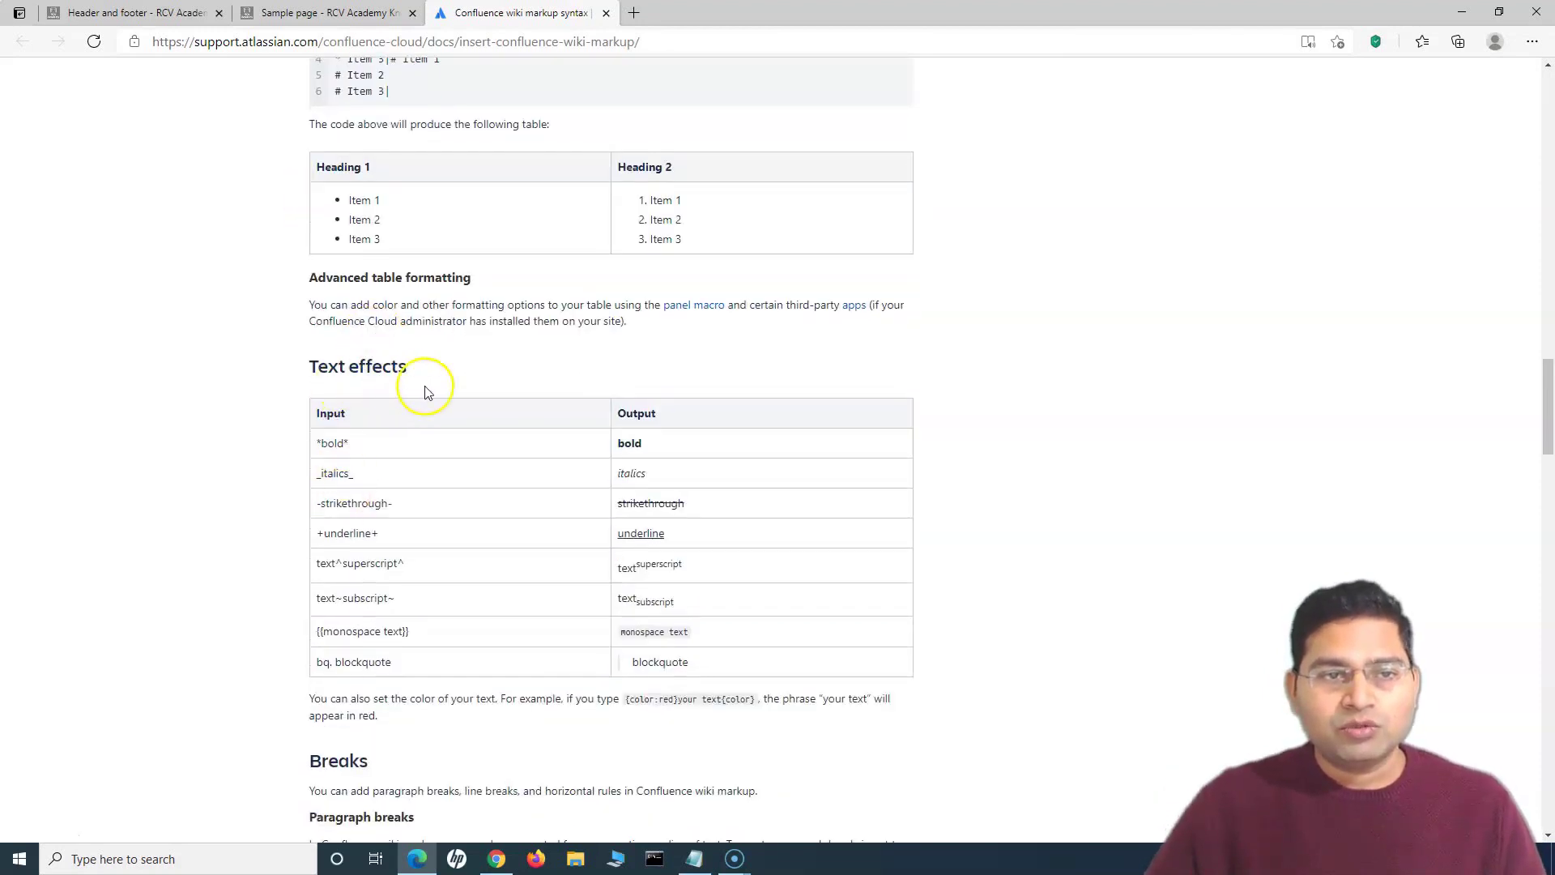
{"action": "scroll", "coordinate": [427, 393], "scroll_direction": "down", "scroll_amount": 3}
{"action": "left_click_drag", "start_coordinate": [647, 237], "coordinate": [609, 239]}
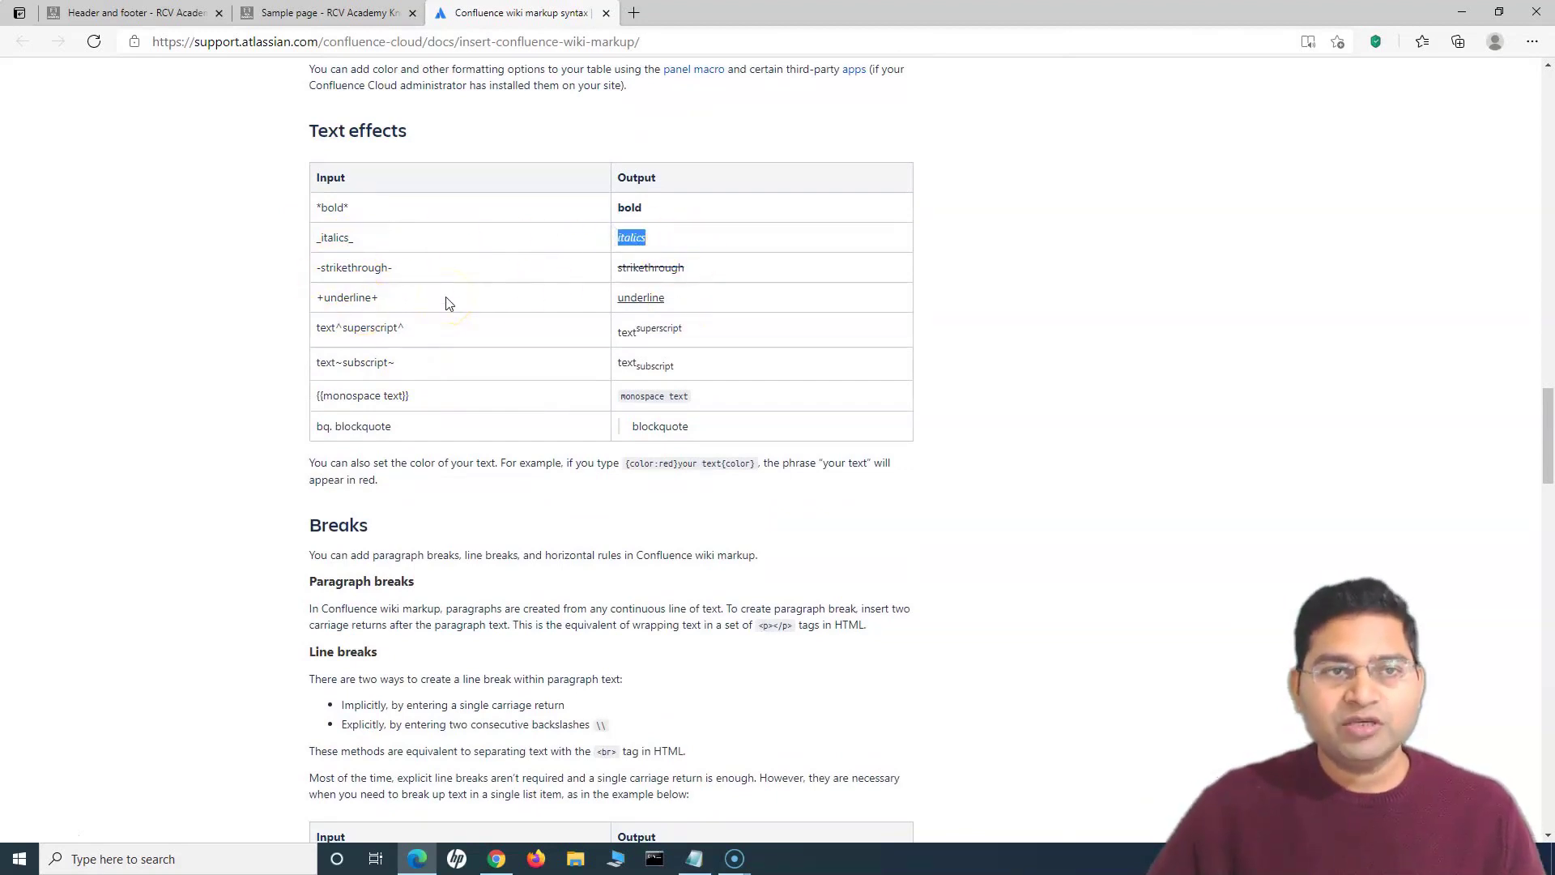
{"action": "scroll", "coordinate": [444, 410], "scroll_direction": "down", "scroll_amount": 3}
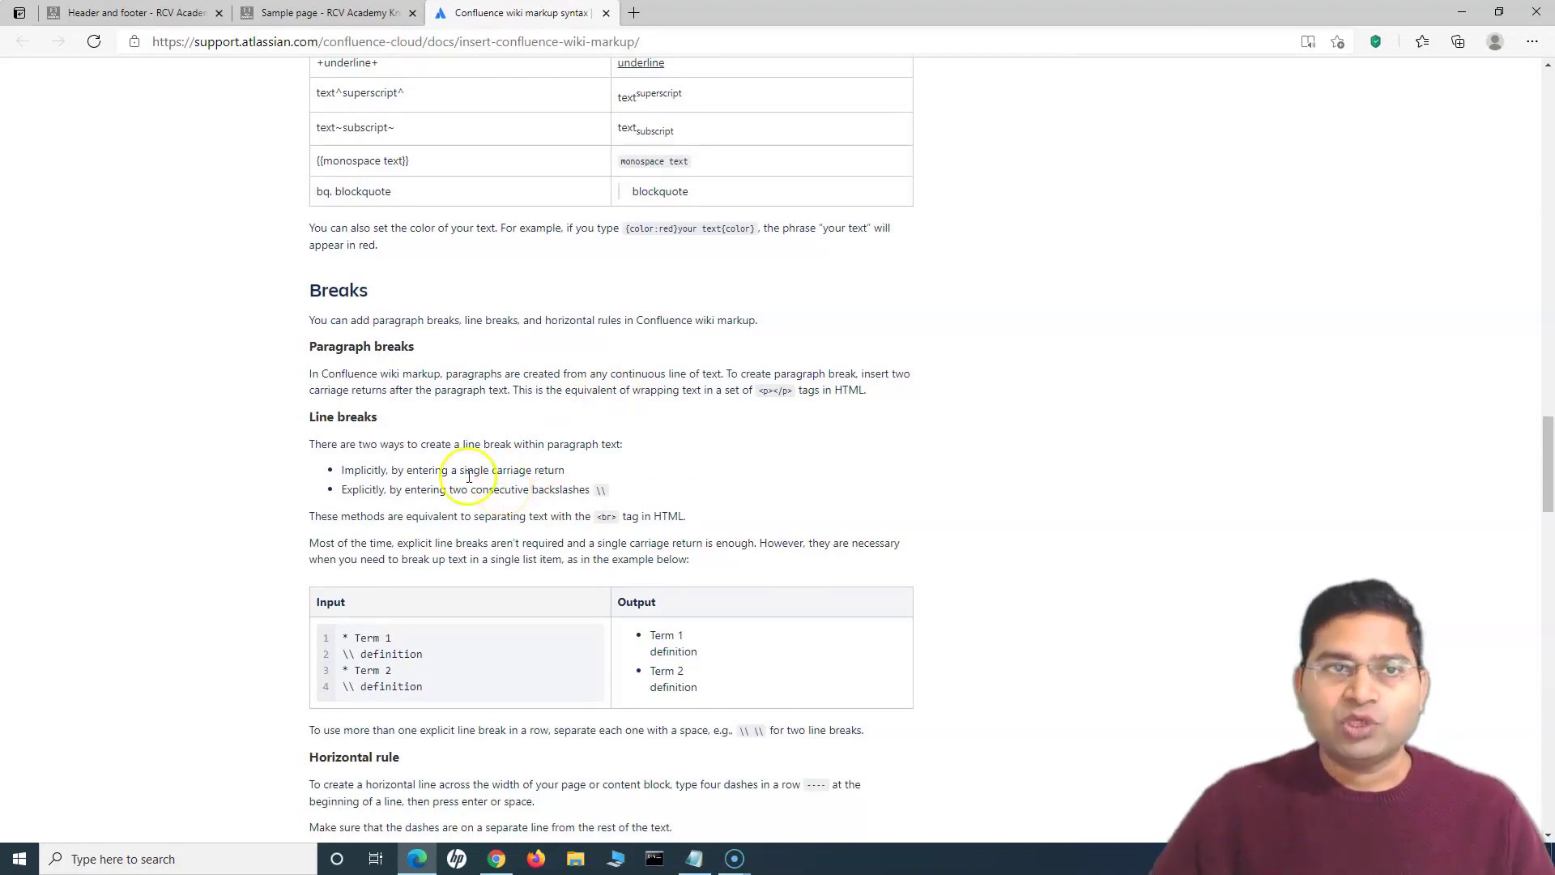
Step: Return to the Sample page in Confluence and open the header and footer settings of the RCV Academy Knowledge Base space
{"action": "left_click", "coordinate": [343, 15]}
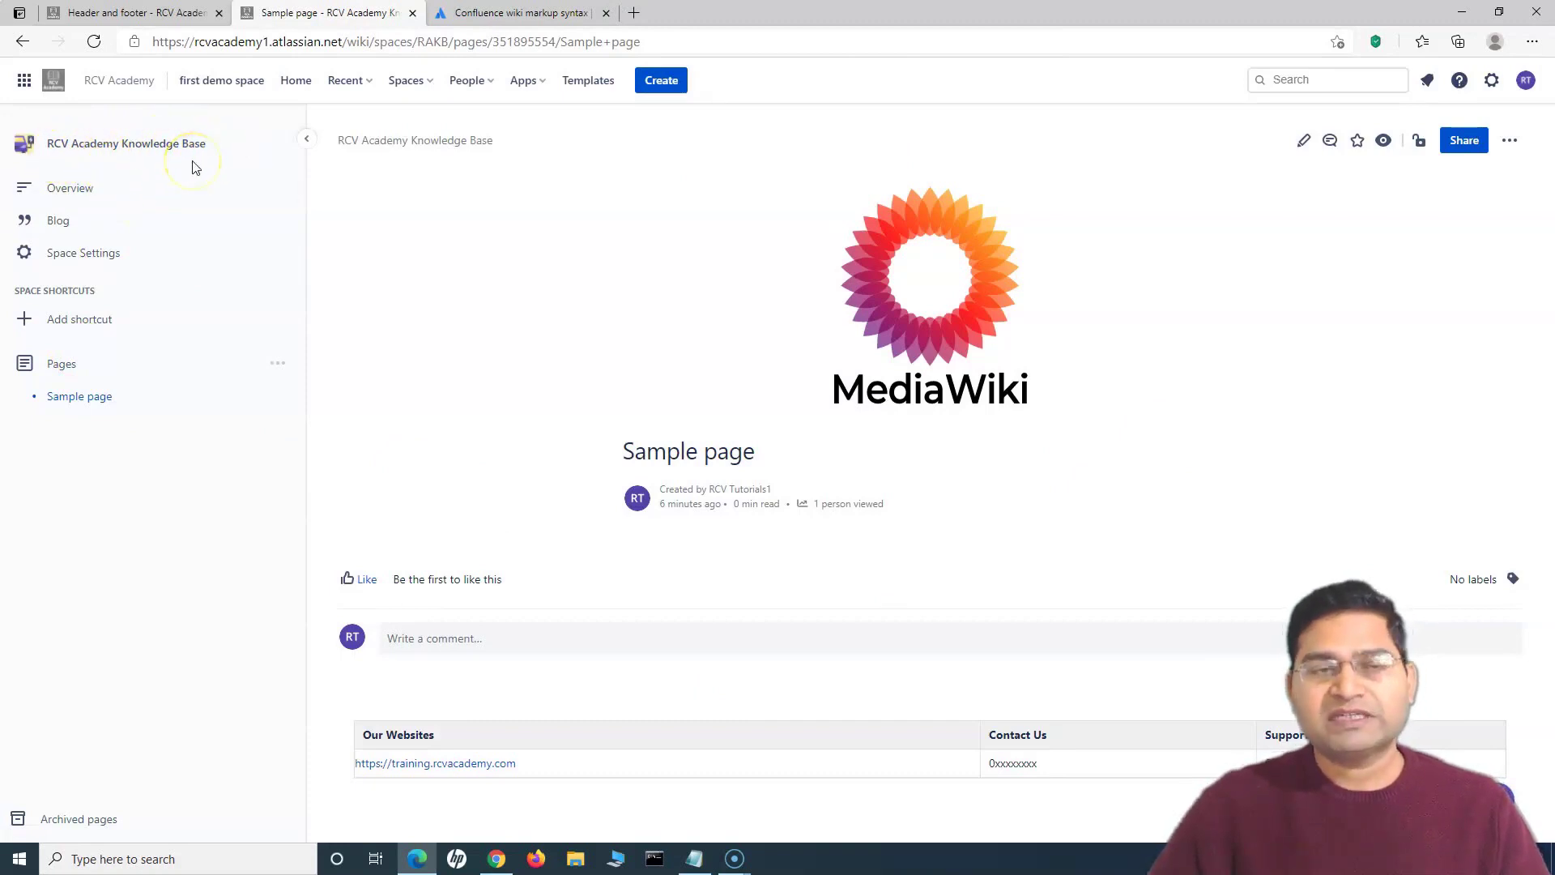
{"action": "left_click", "coordinate": [107, 268]}
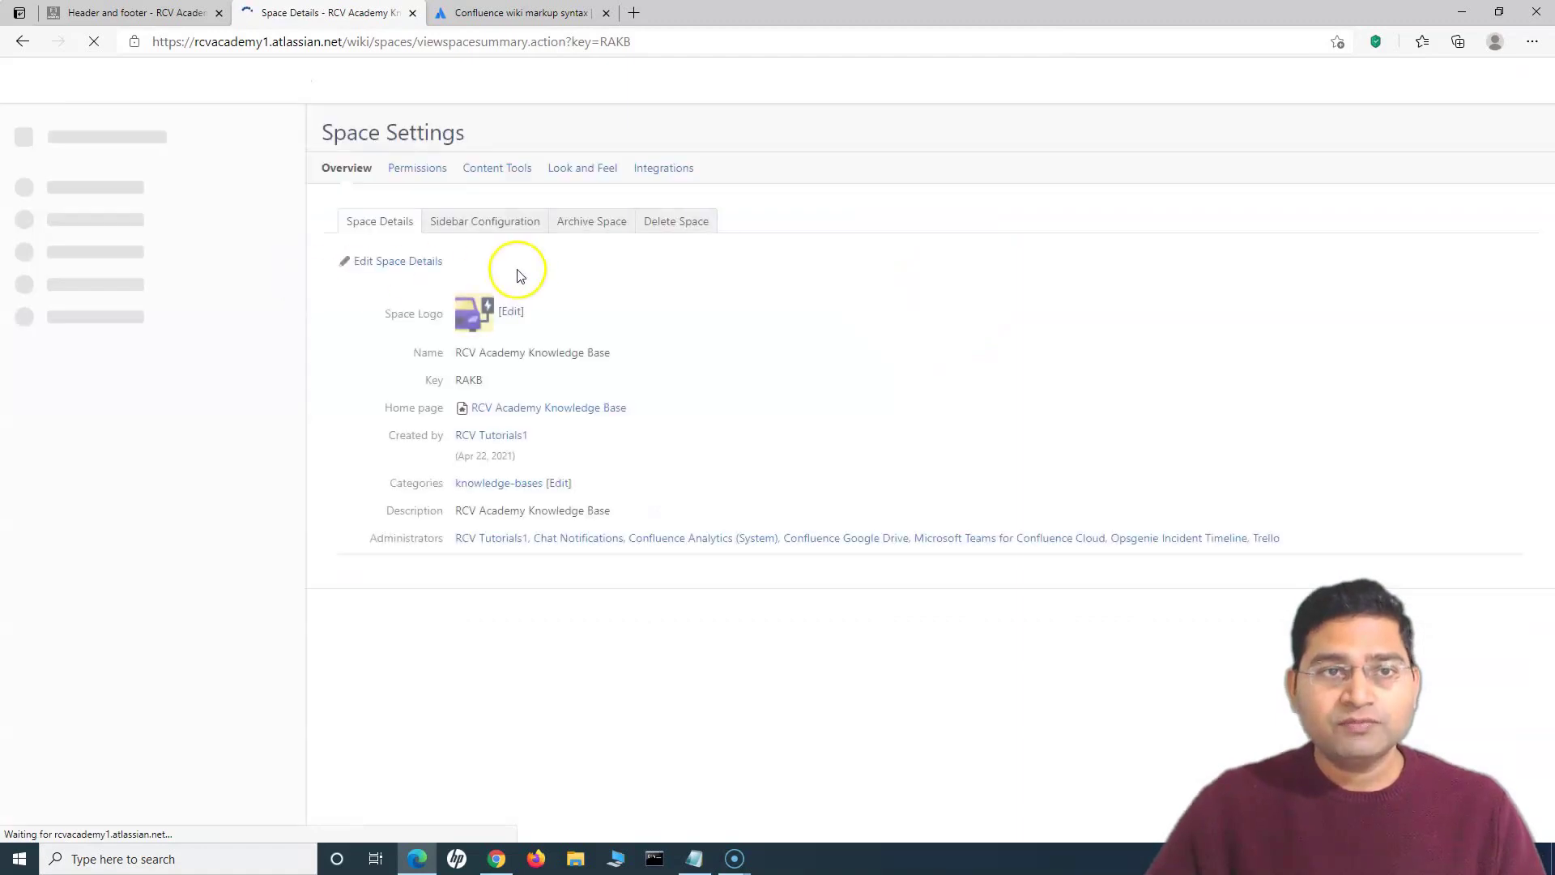
{"action": "left_click", "coordinate": [551, 173]}
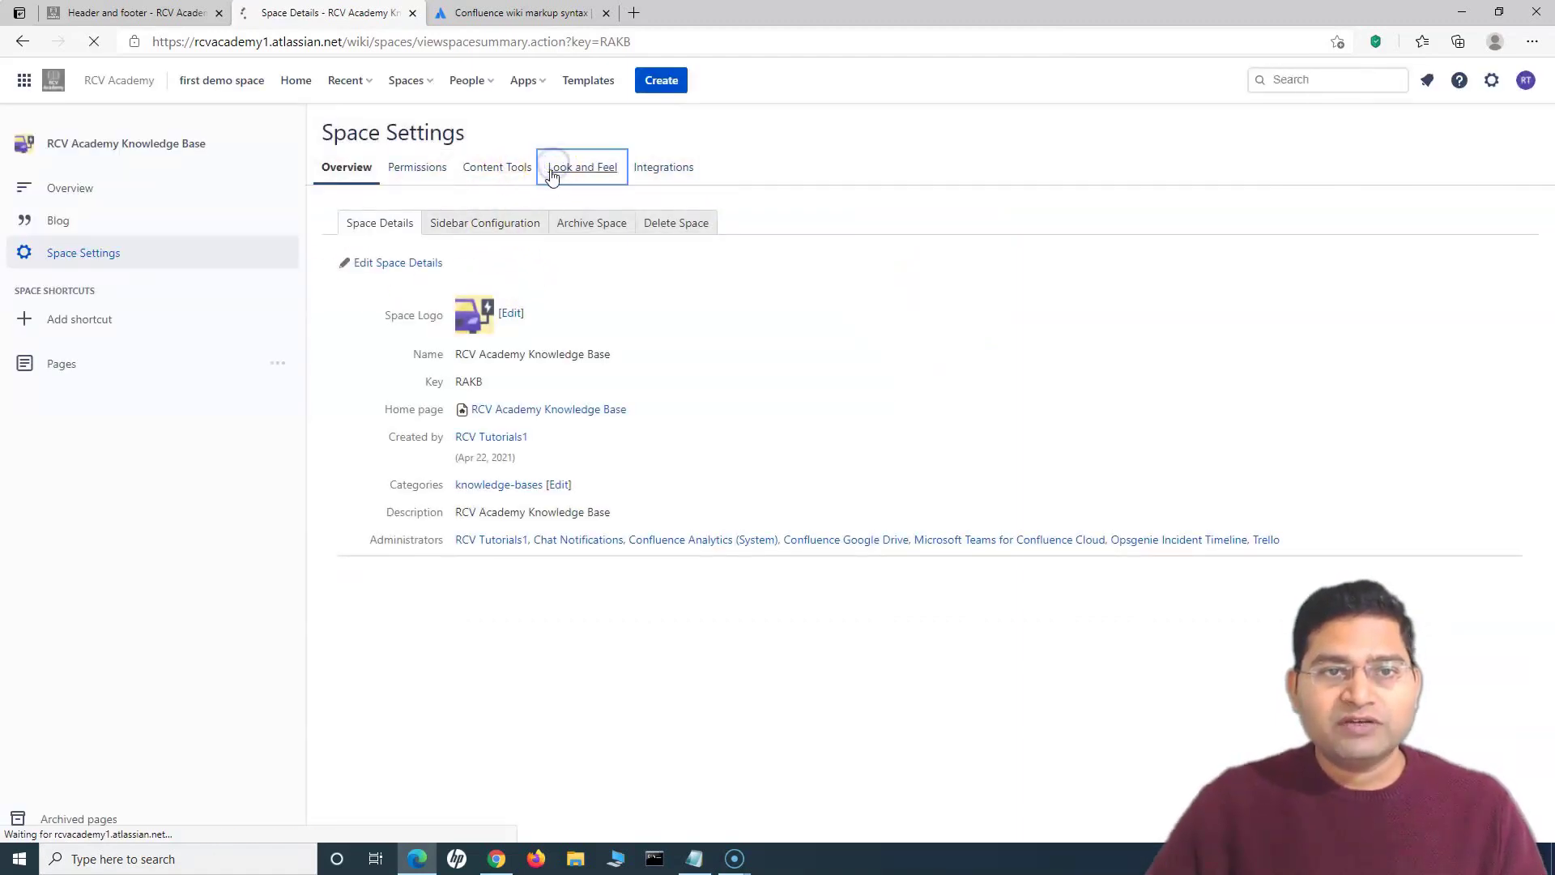
{"action": "left_click", "coordinate": [573, 173]}
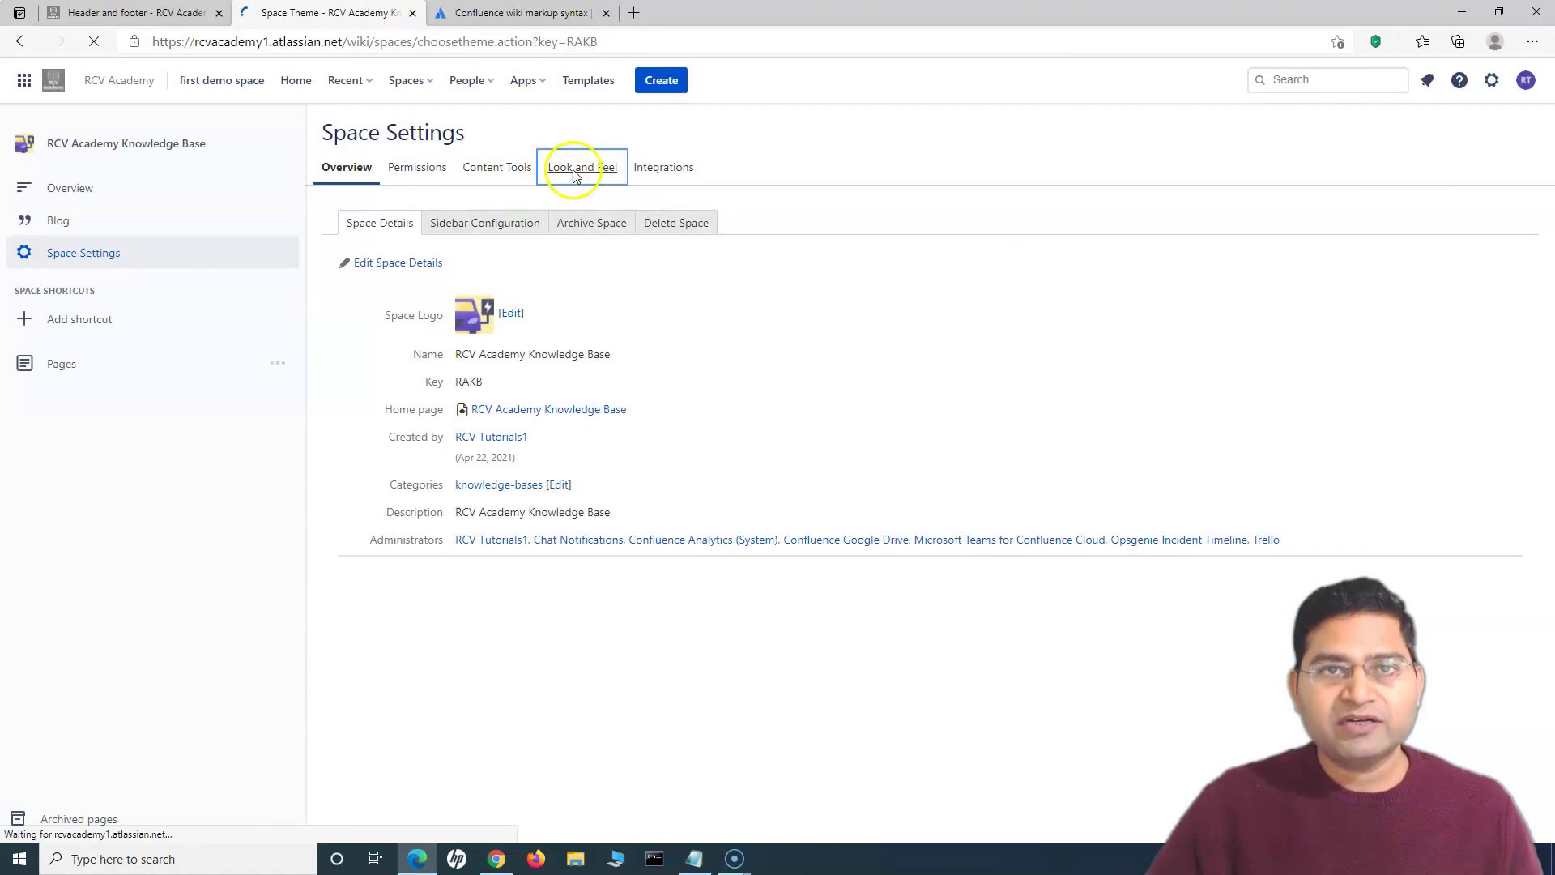
{"action": "left_click", "coordinate": [448, 222]}
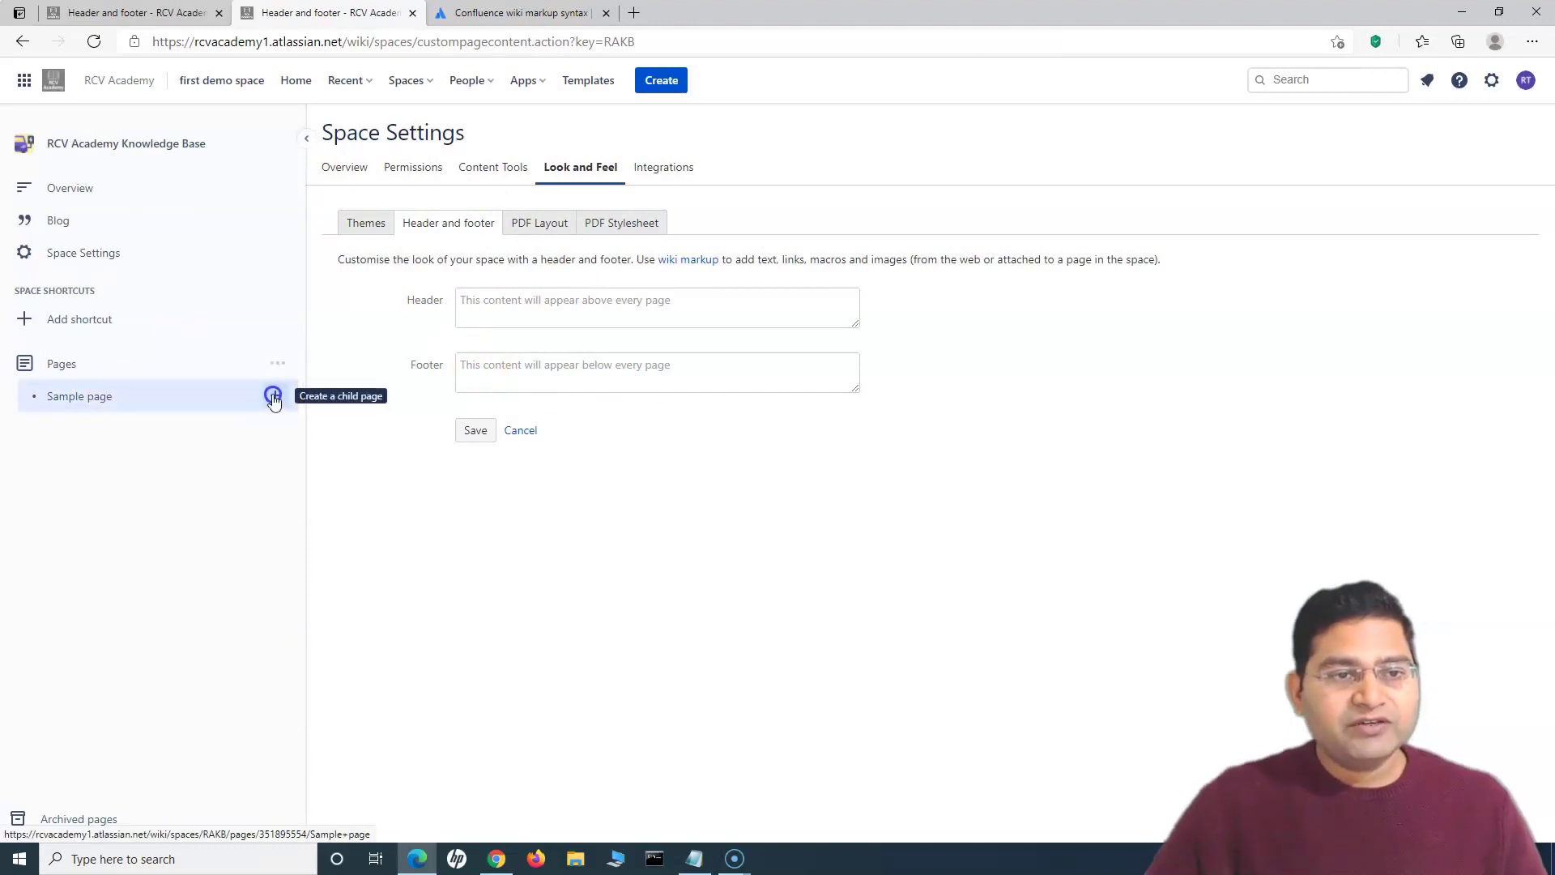
Step: Create a child page titled "Sample page 2" under Sample page and publish it to check its header and footer
{"action": "left_click", "coordinate": [274, 394]}
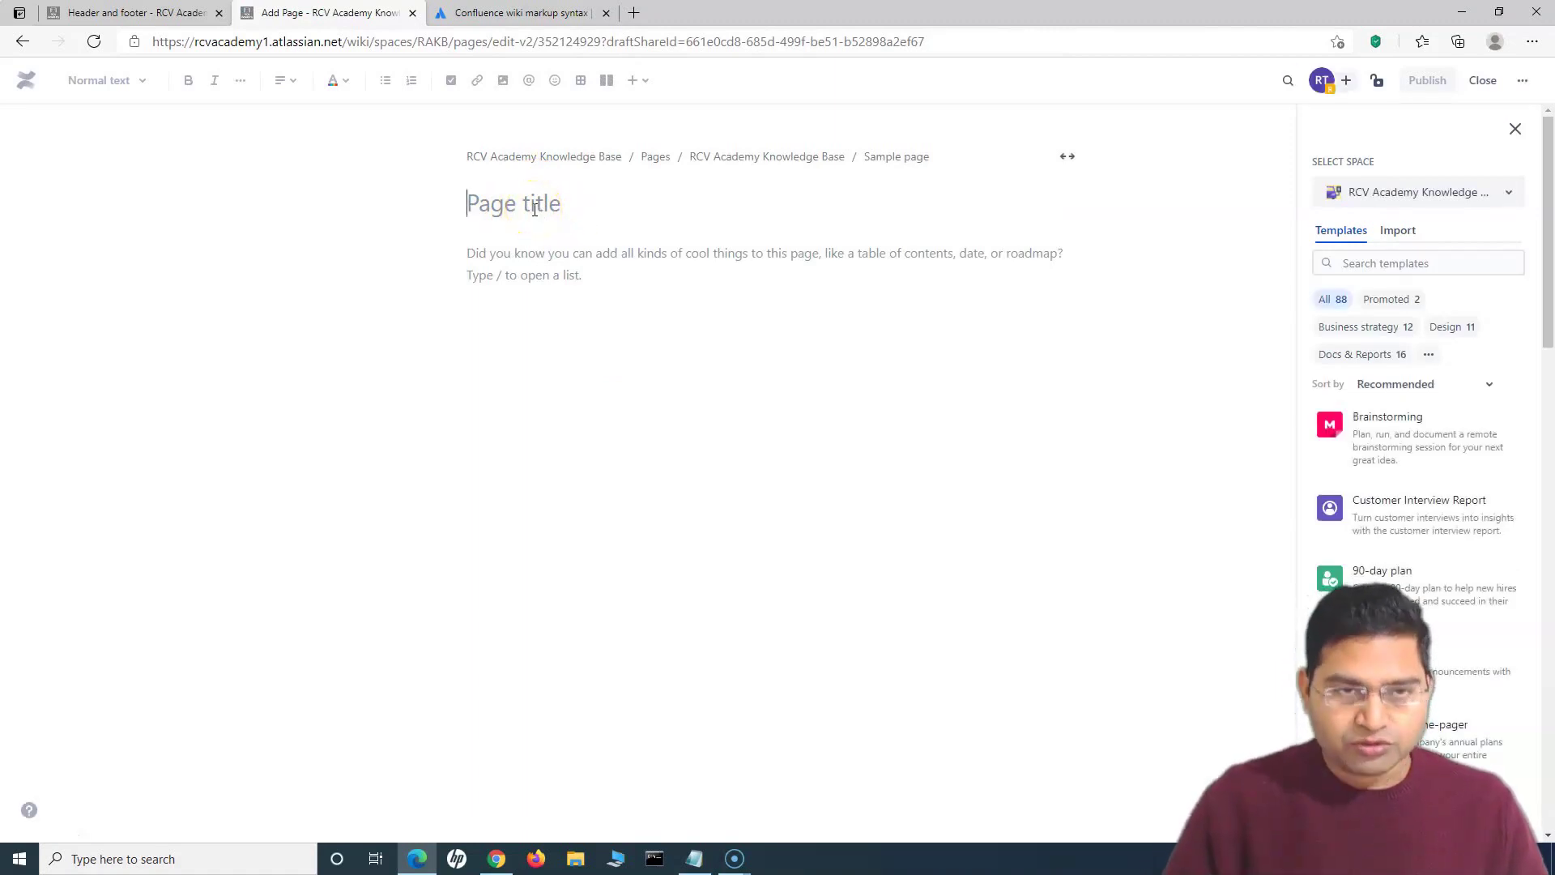
{"action": "type", "text": "S"}
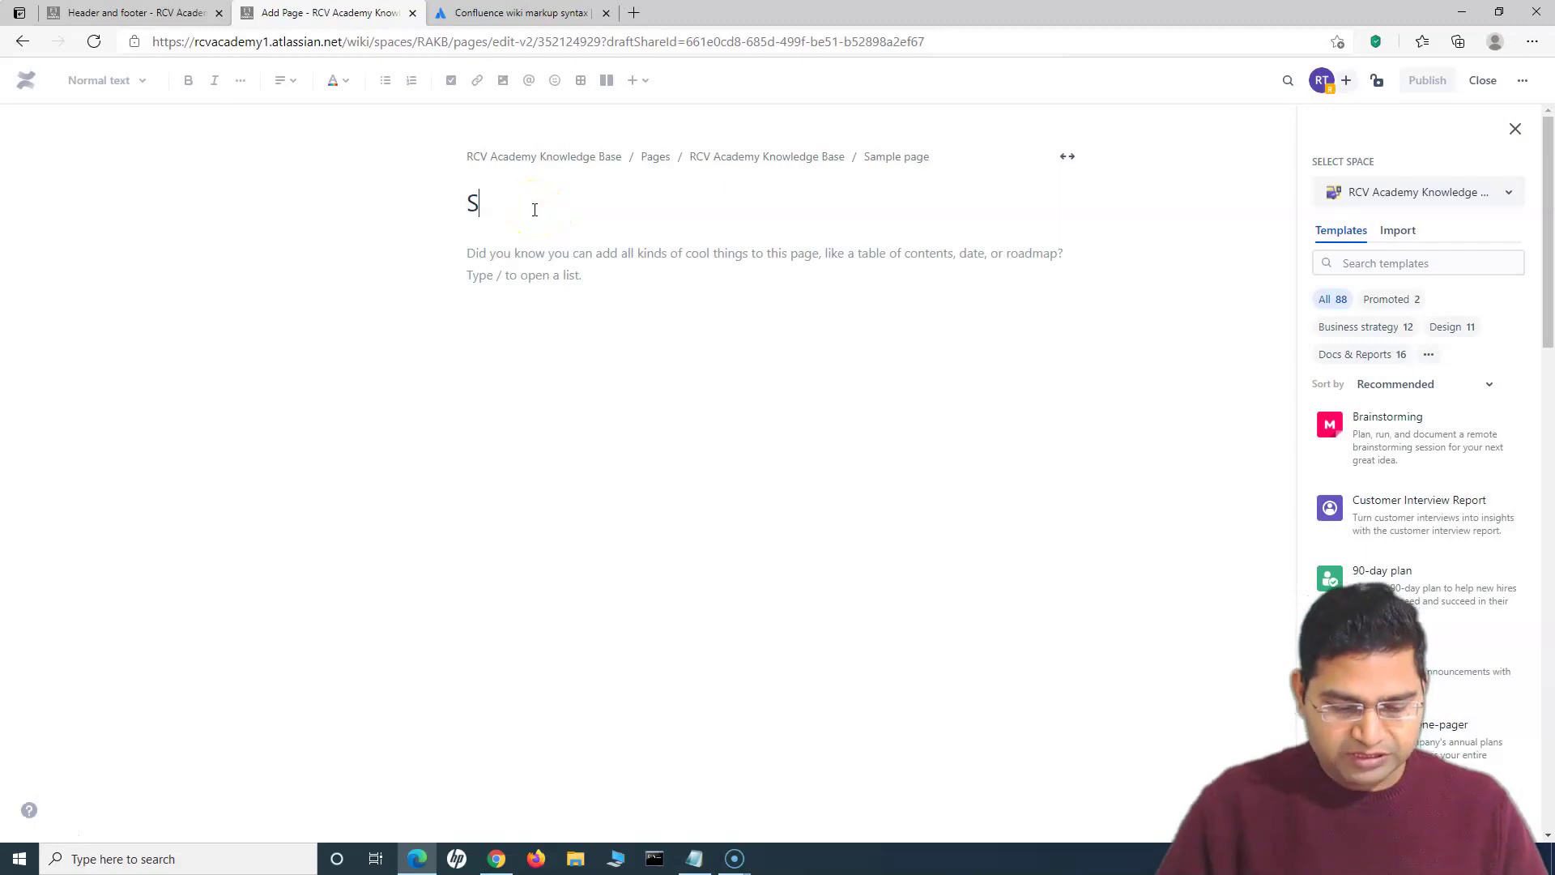
{"action": "type", "text": "ample page 2"}
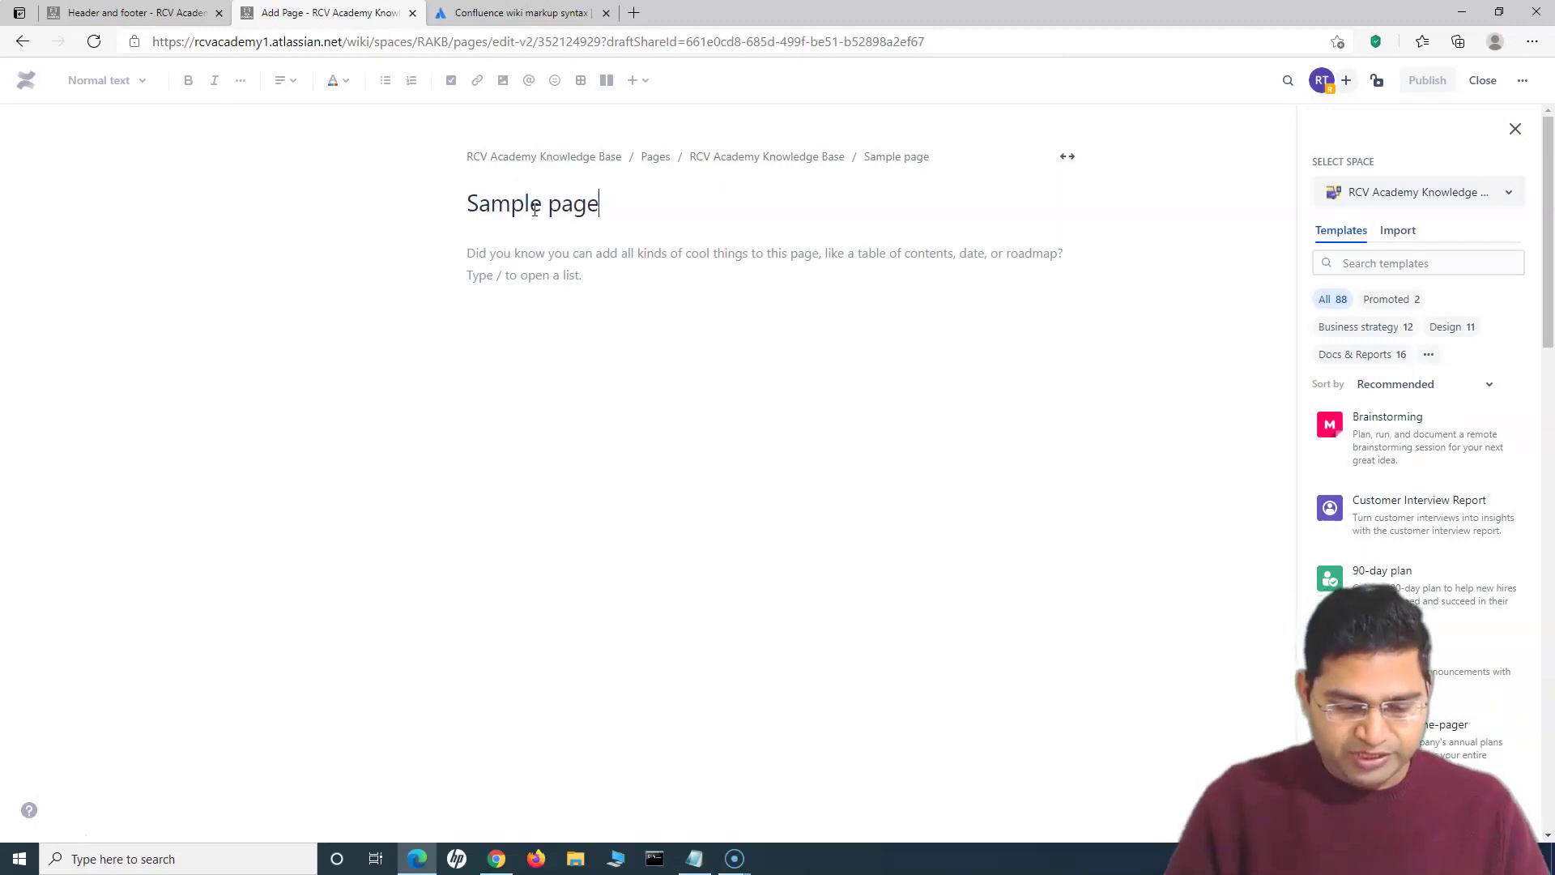
{"action": "left_click", "coordinate": [1424, 84]}
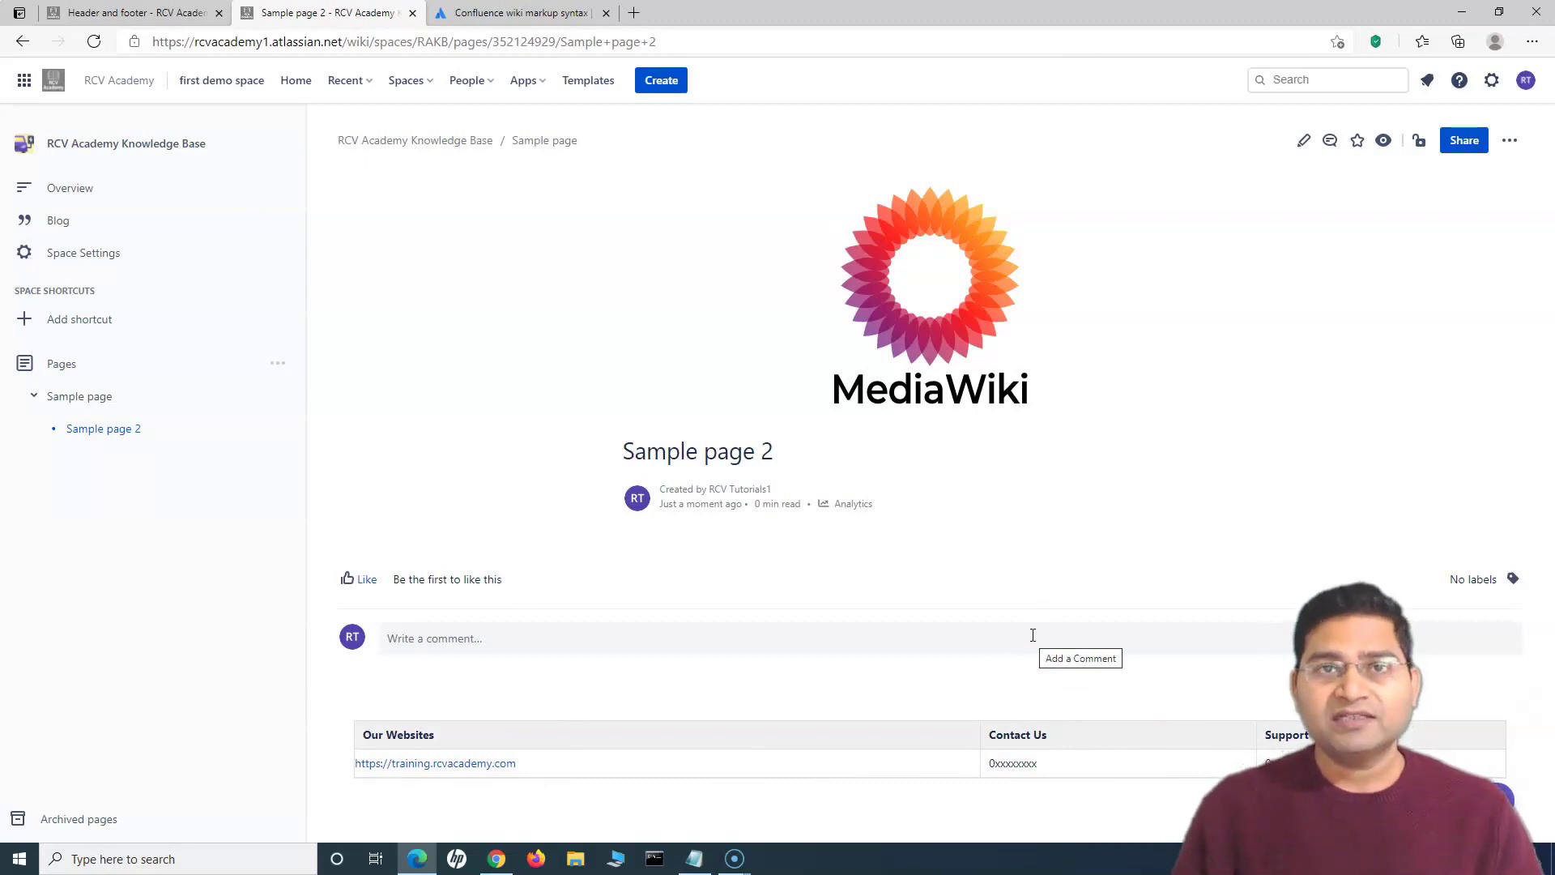
{"action": "left_click", "coordinate": [973, 640]}
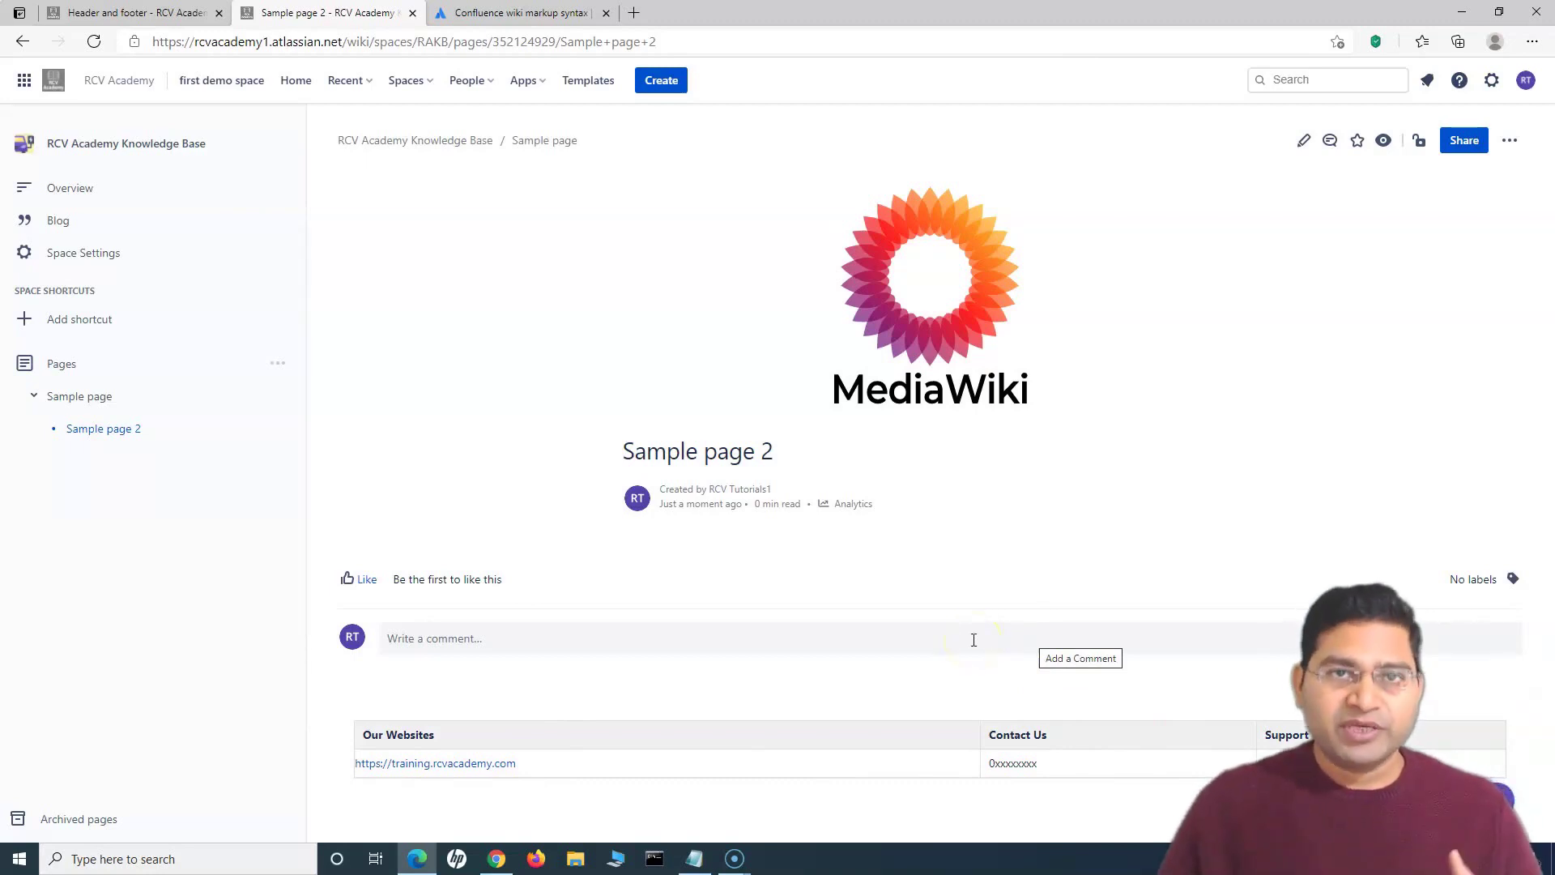